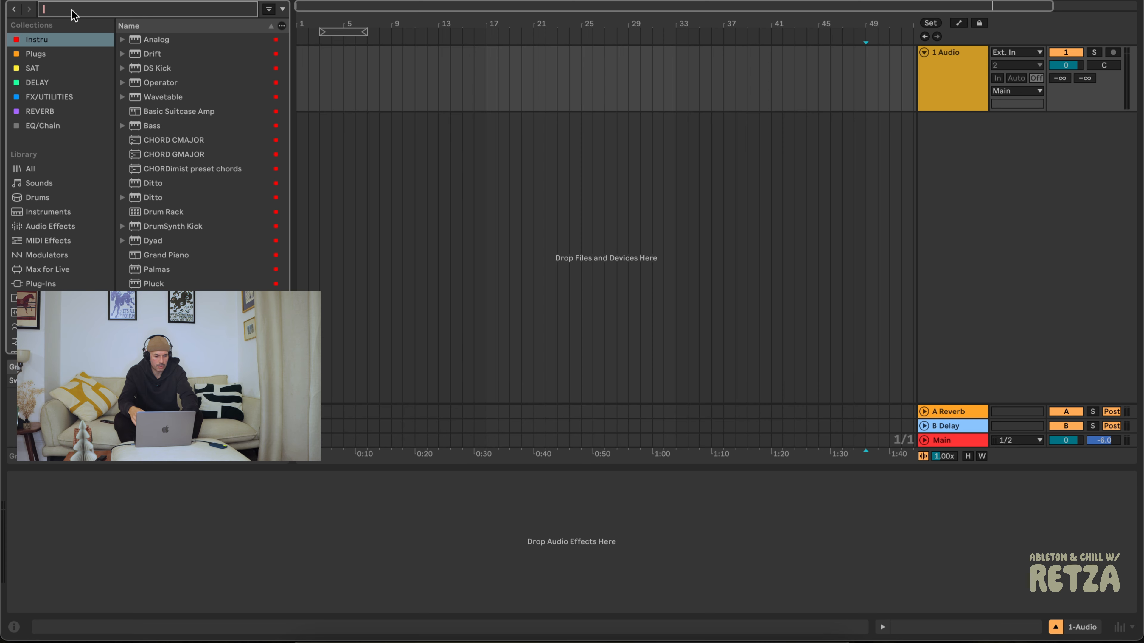
# Open the Splice sample library in the browser and go to its sample search.
pyautogui.scroll(-5, 61, 168)
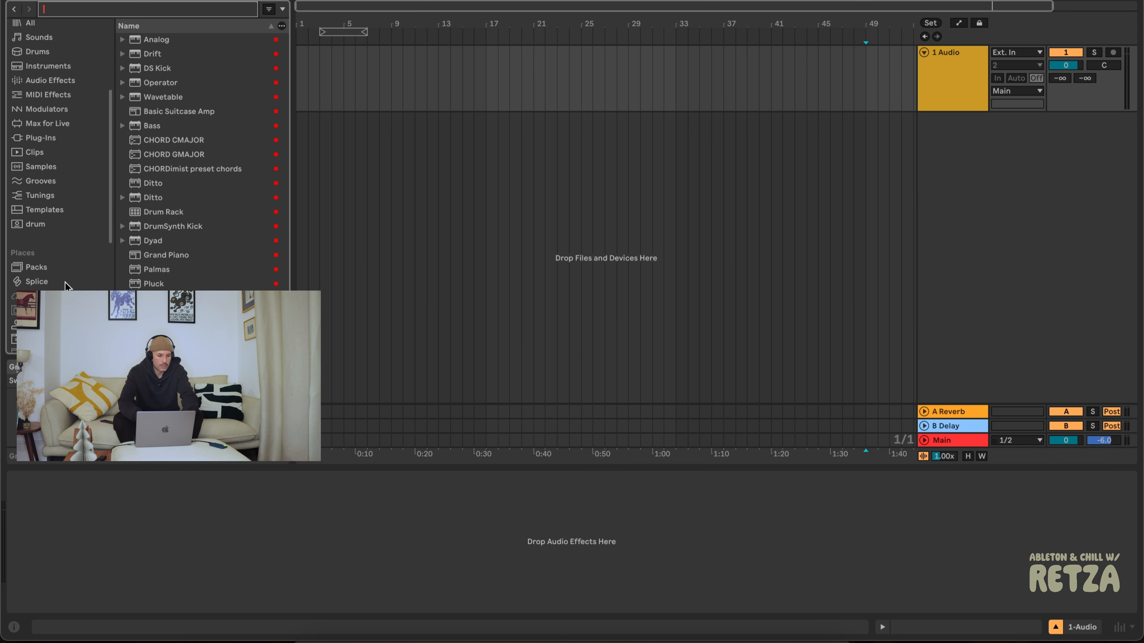
pyautogui.click(51, 260)
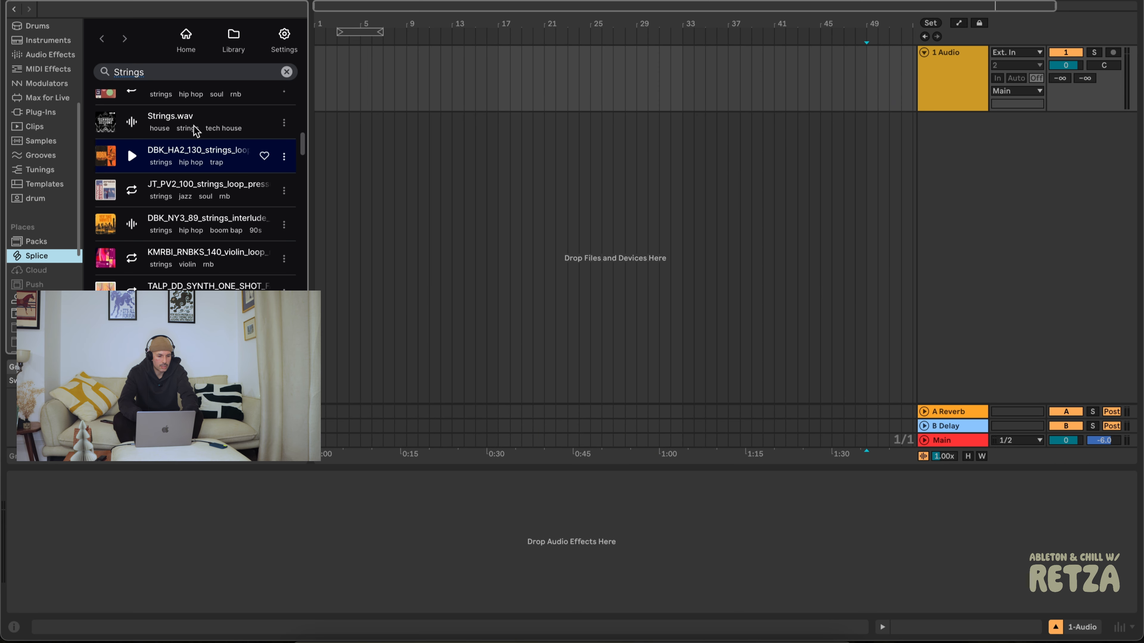
pyautogui.click(163, 68)
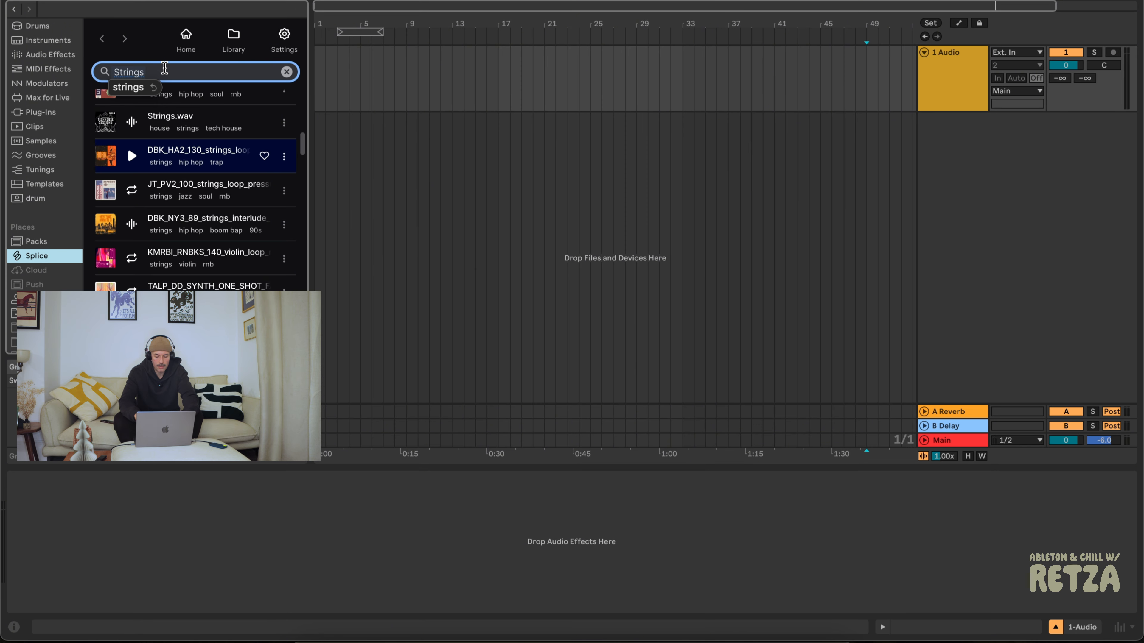
# Audition several violin and string loops from the Strings search results.
pyautogui.scroll(-3, 173, 204)
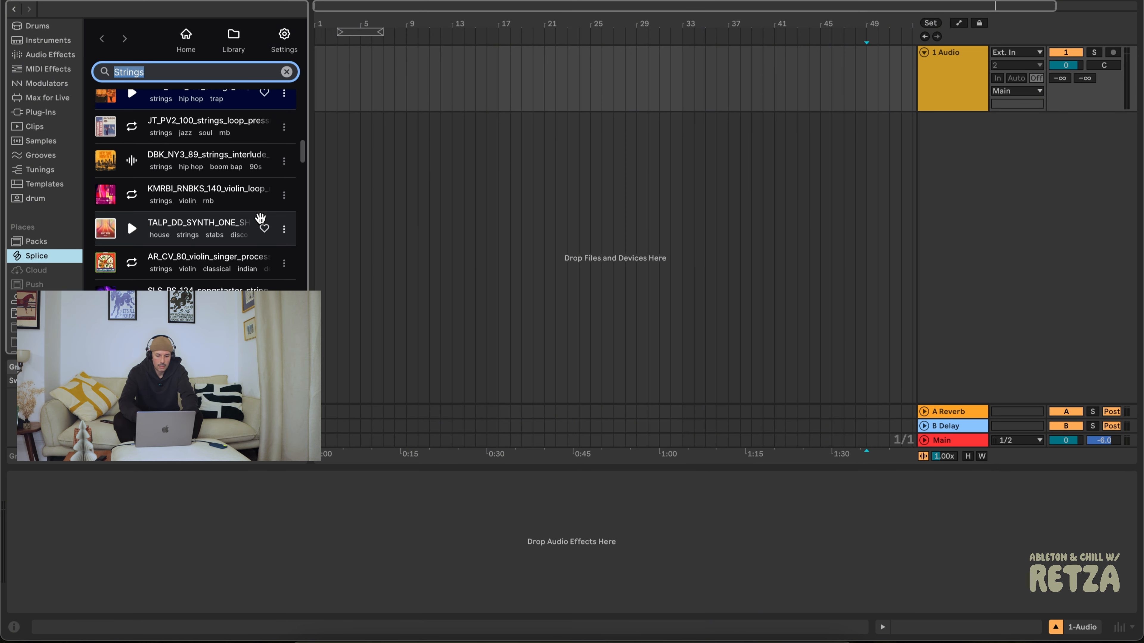
pyautogui.press('XF86AudioRaiseVolume')
pyautogui.click(136, 205)
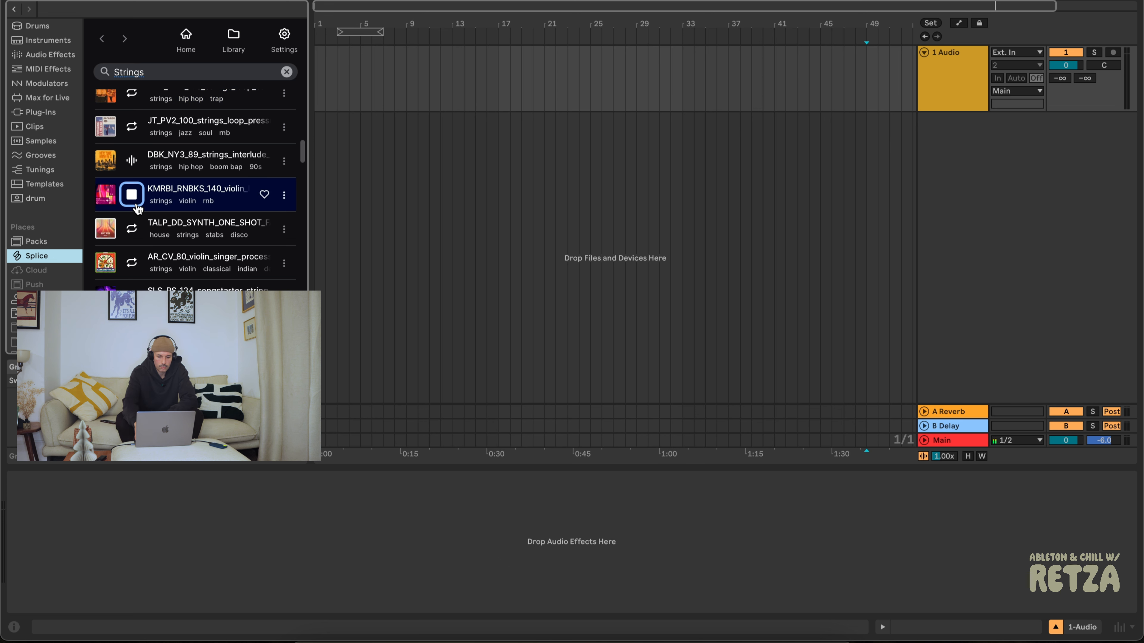
pyautogui.press('XF86AudioLowerVolume')
pyautogui.click(129, 231)
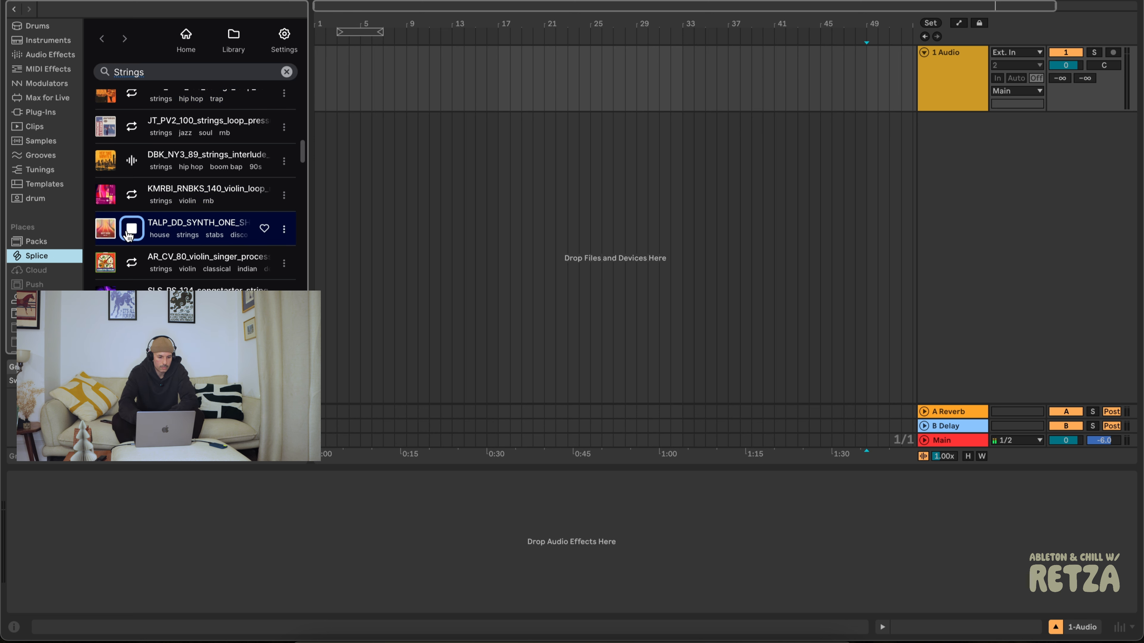
pyautogui.click(131, 263)
pyautogui.scroll(-3, 131, 263)
pyautogui.click(132, 189)
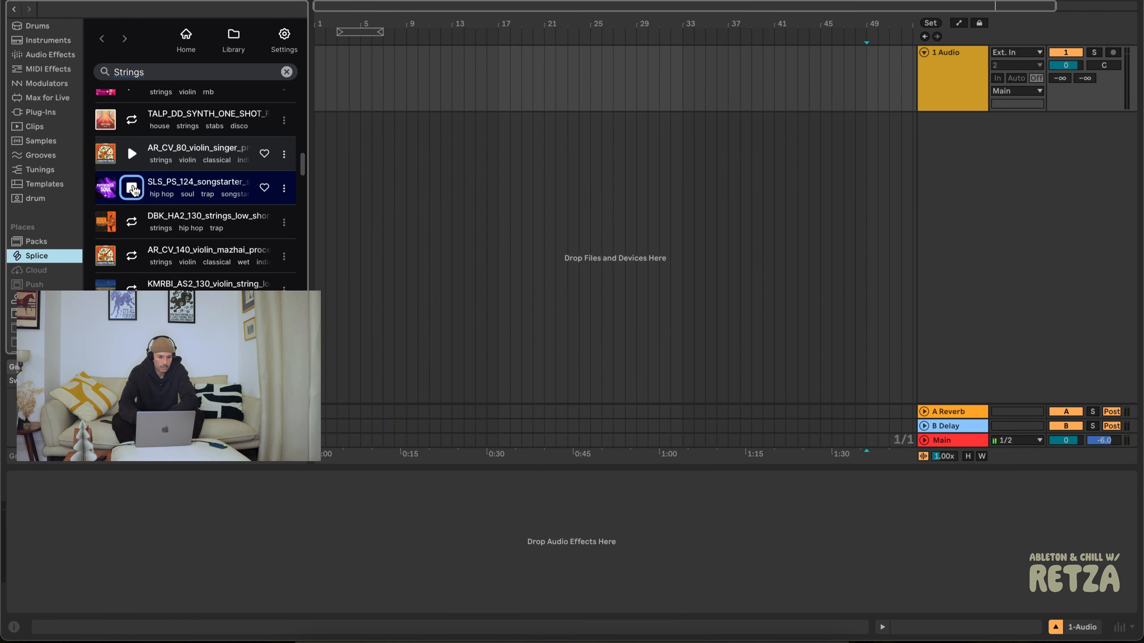
pyautogui.click(134, 223)
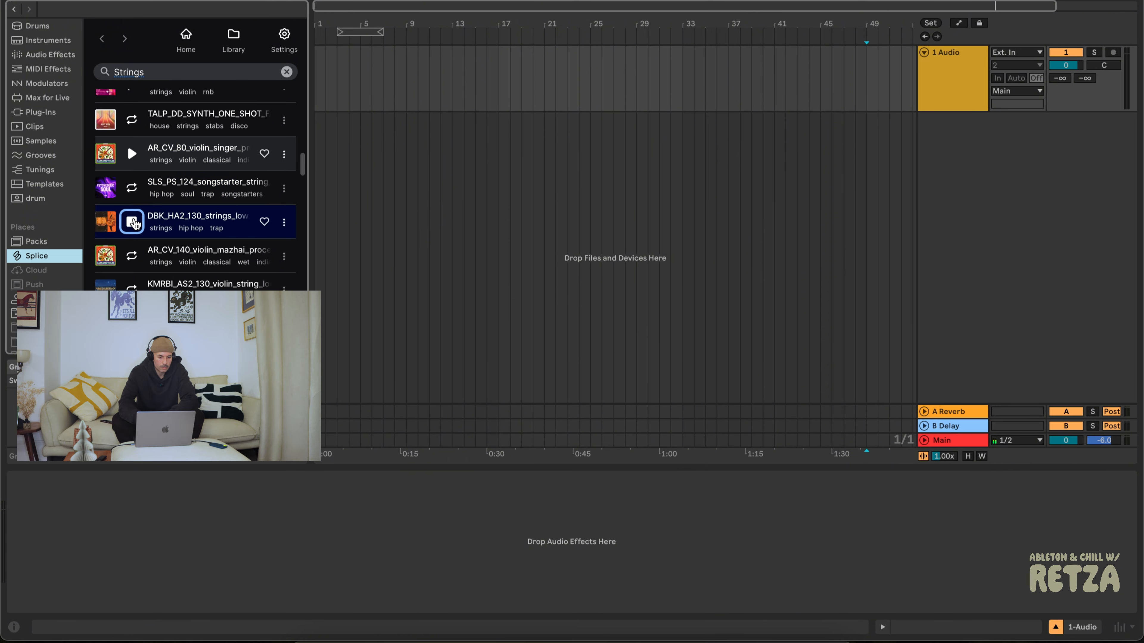
pyautogui.click(131, 255)
# Replace the Splice search term with "guitar soul" and run the search.
pyautogui.click(111, 70)
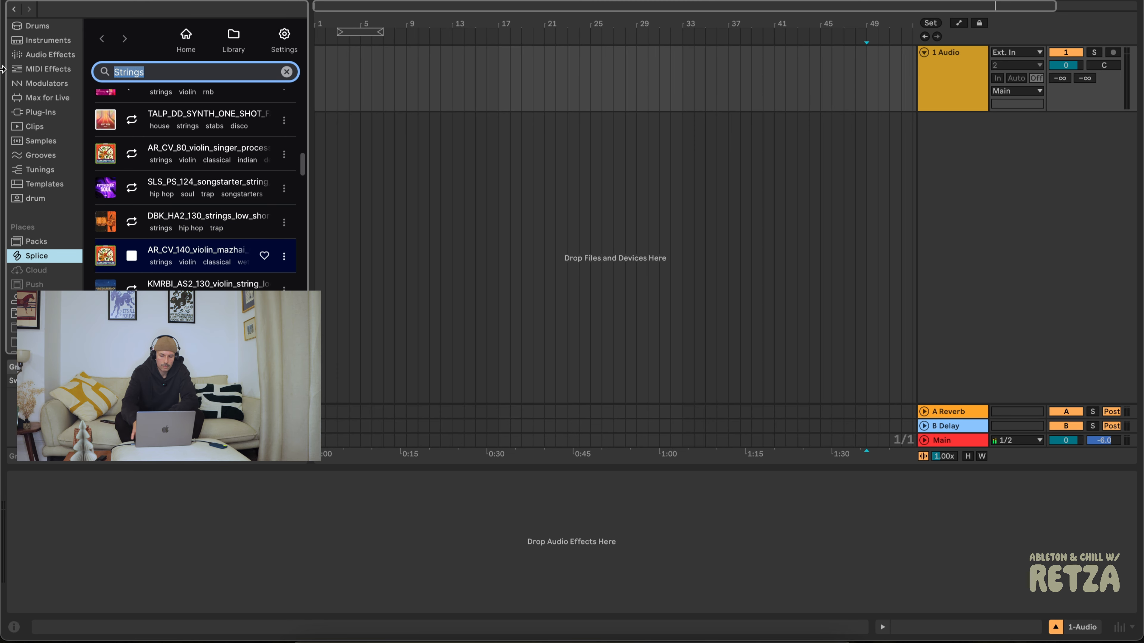
pyautogui.press('BackSpace')
pyautogui.press('XF86AudioMute')
pyautogui.press('XF86AudioRaiseVolume')
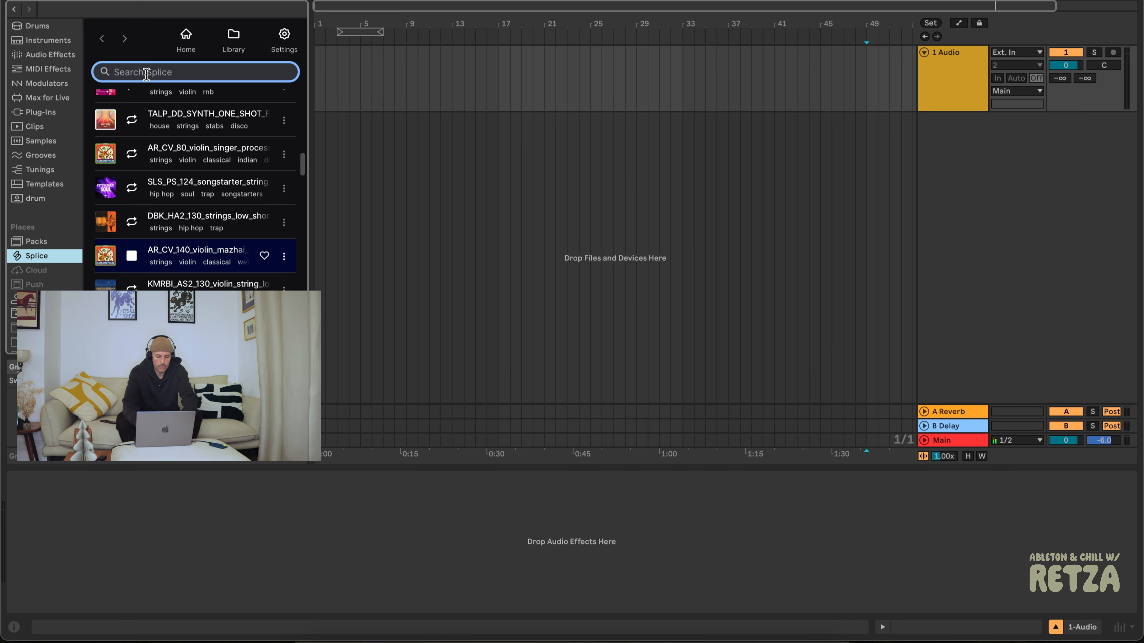
pyautogui.write('guitar')
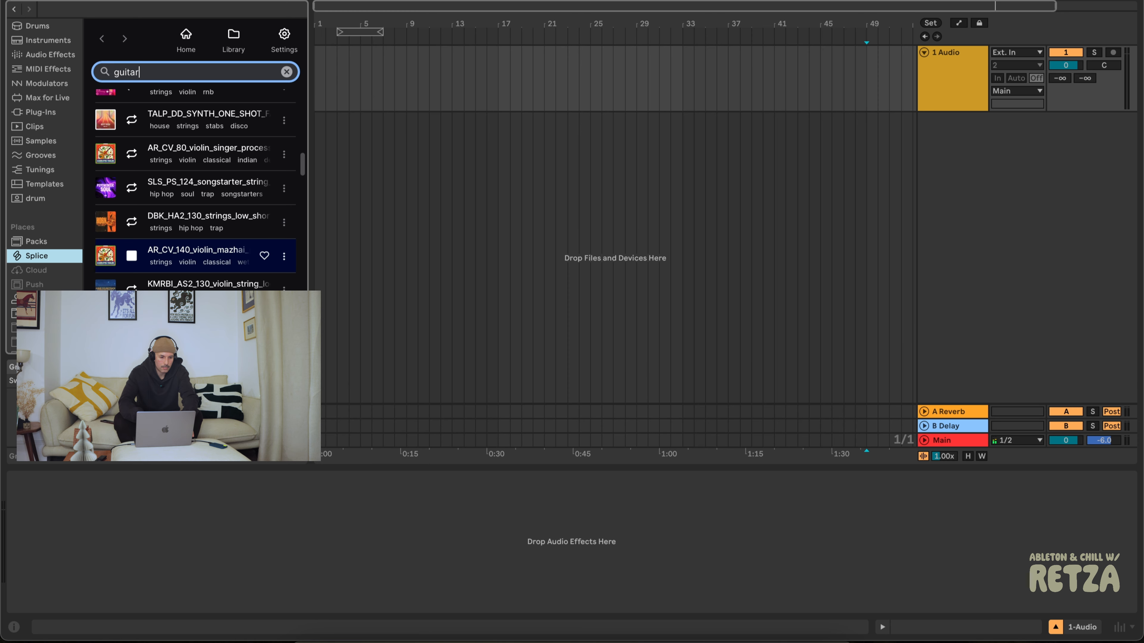
pyautogui.press('Return')
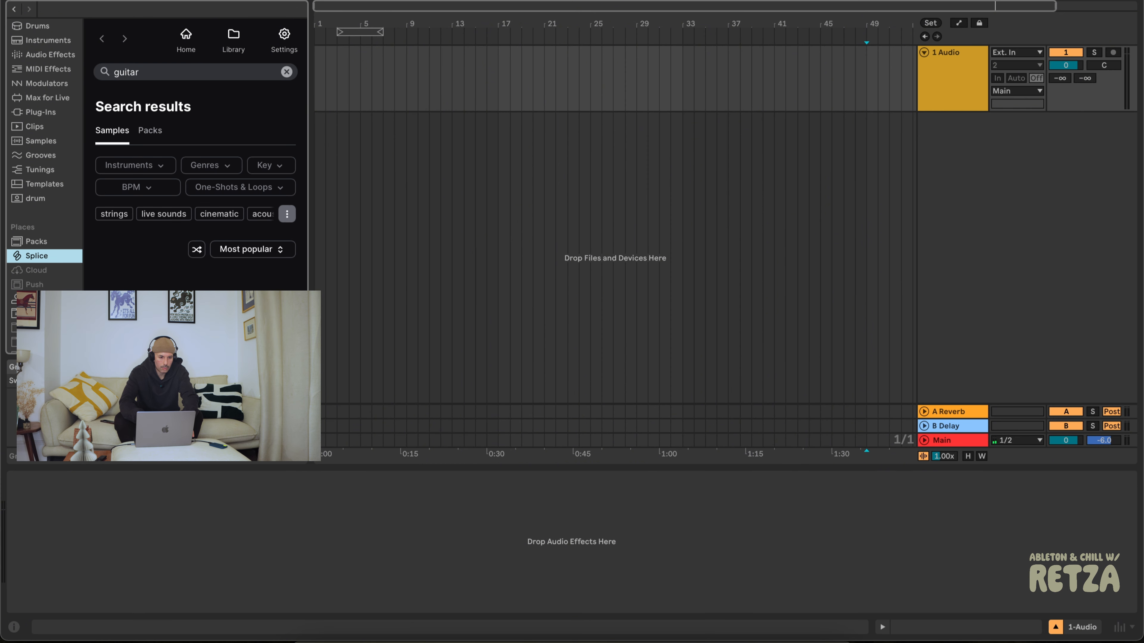
pyautogui.click(182, 69)
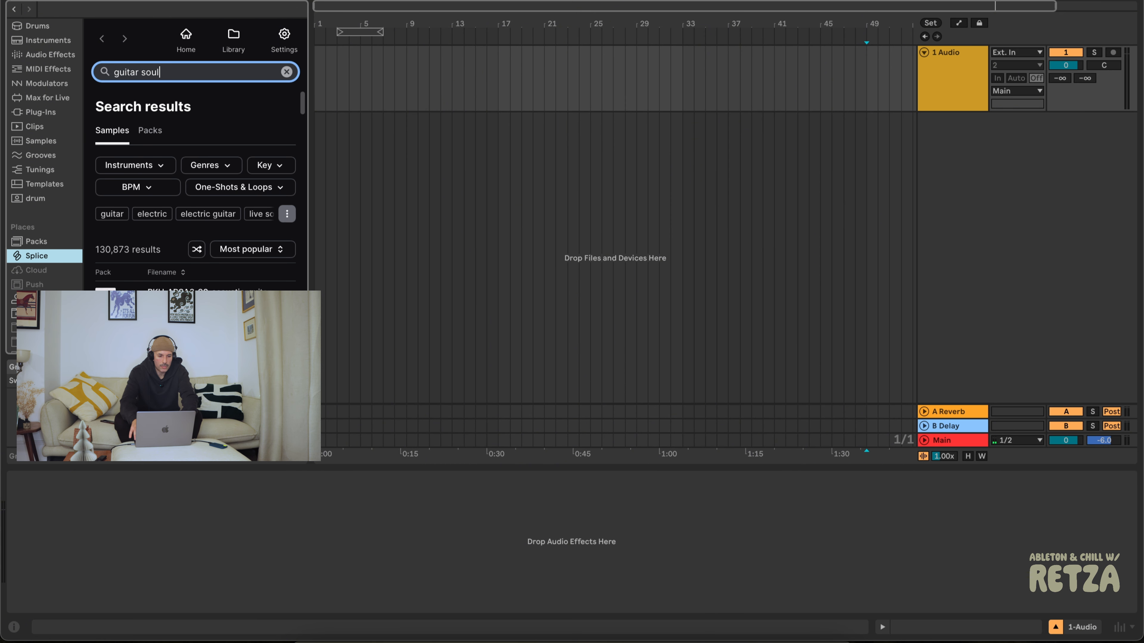
pyautogui.write('soul')
pyautogui.press('Return')
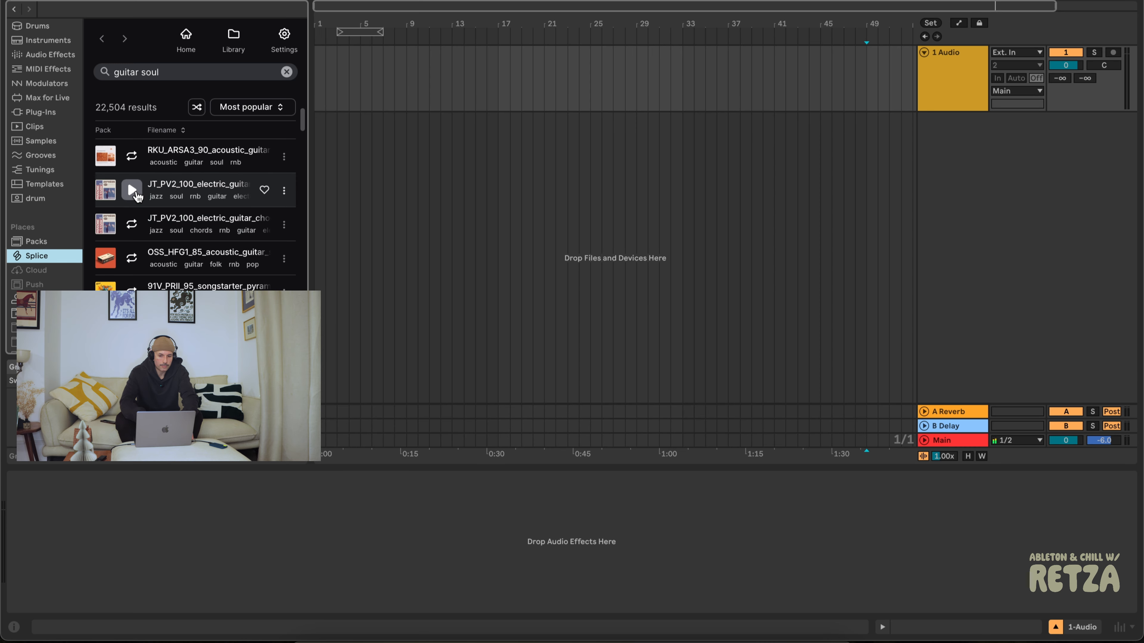
# Audition the JT_PV2_100 electric guitar loops and place JT_PV2_100_electric_guitar_chords_loop_pressure_Bm.wav on the audio track at bar 17.
pyautogui.click(132, 190)
pyautogui.press('XF86AudioRaiseVolume')
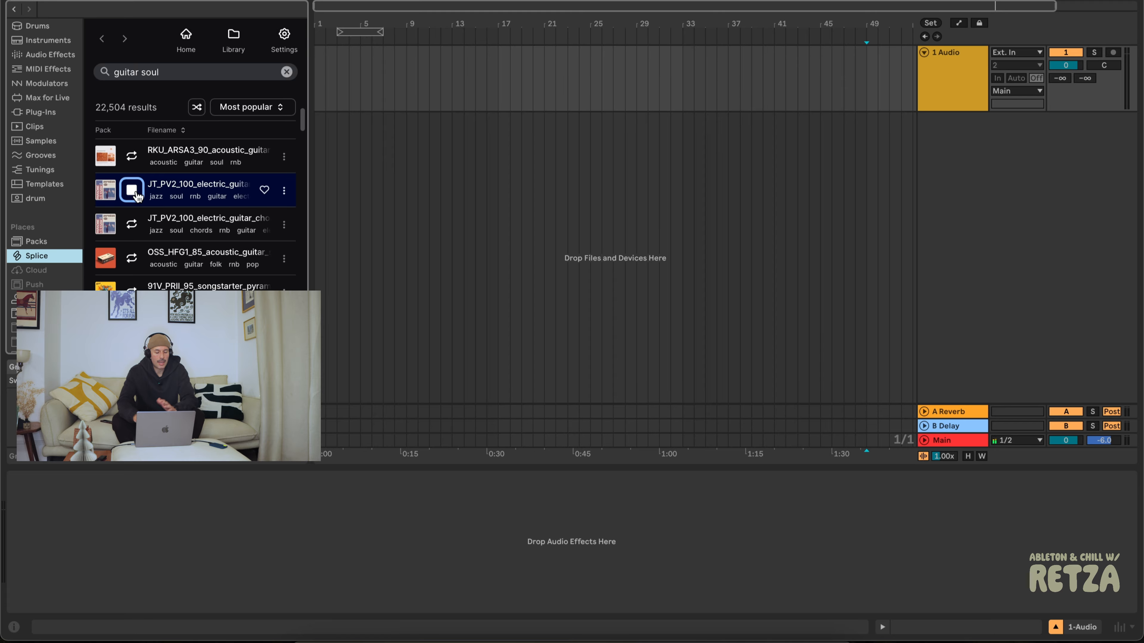
pyautogui.click(137, 223)
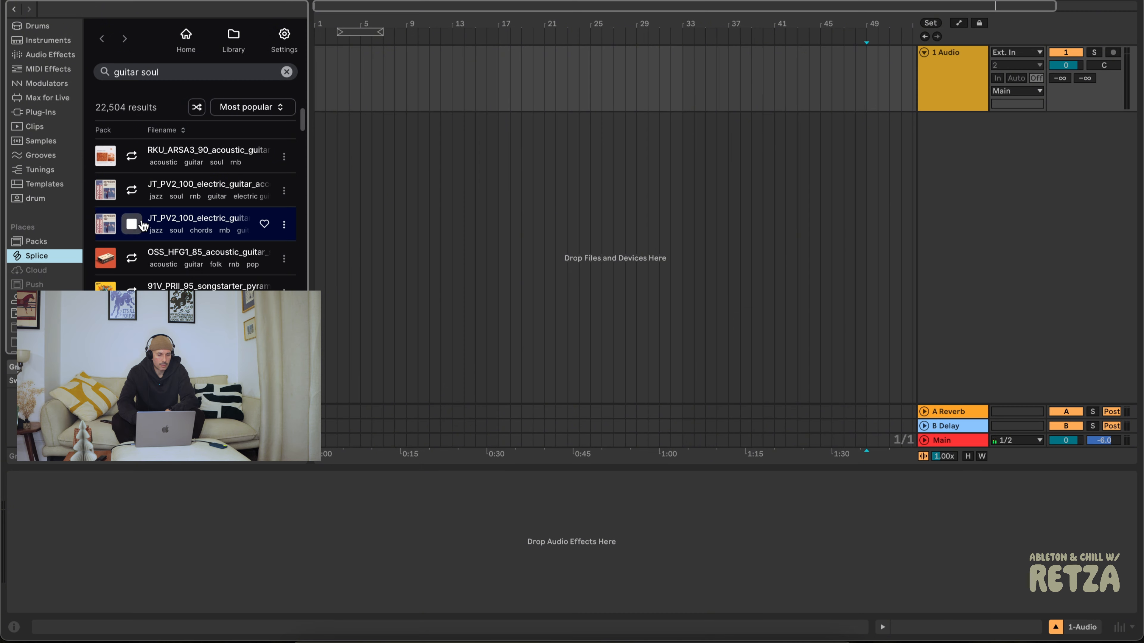
pyautogui.scroll(-2, 141, 220)
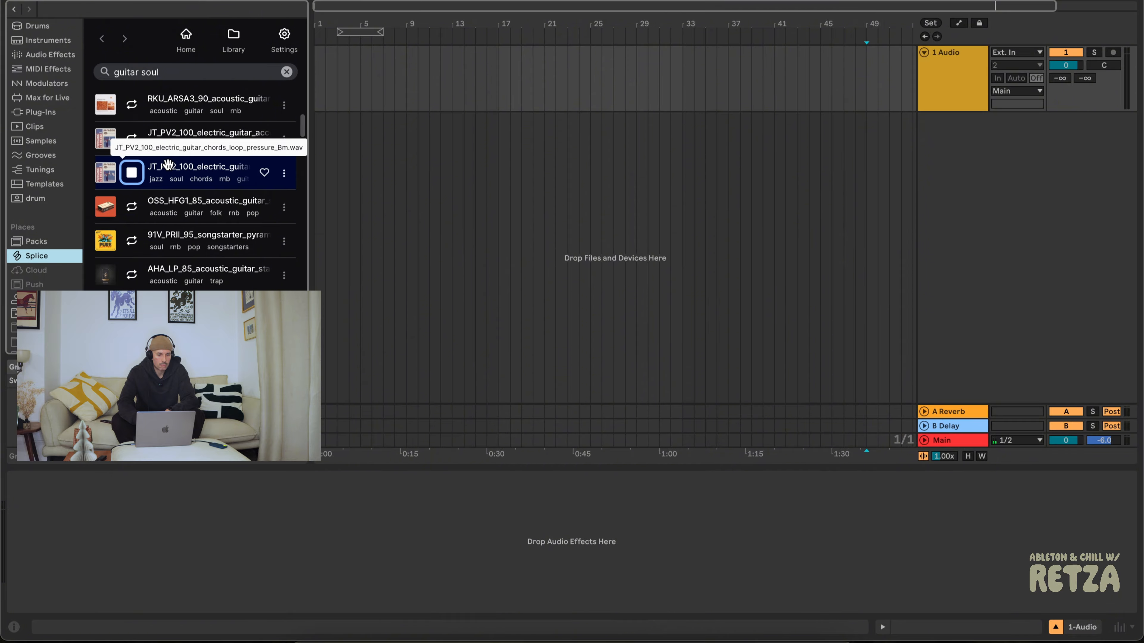
pyautogui.moveTo(167, 164); pyautogui.dragTo(503, 69)
# Browse further down the guitar soul results and audition more acoustic and electric guitar samples.
pyautogui.scroll(-5, 201, 255)
pyautogui.click(133, 220)
pyautogui.scroll(-2, 136, 207)
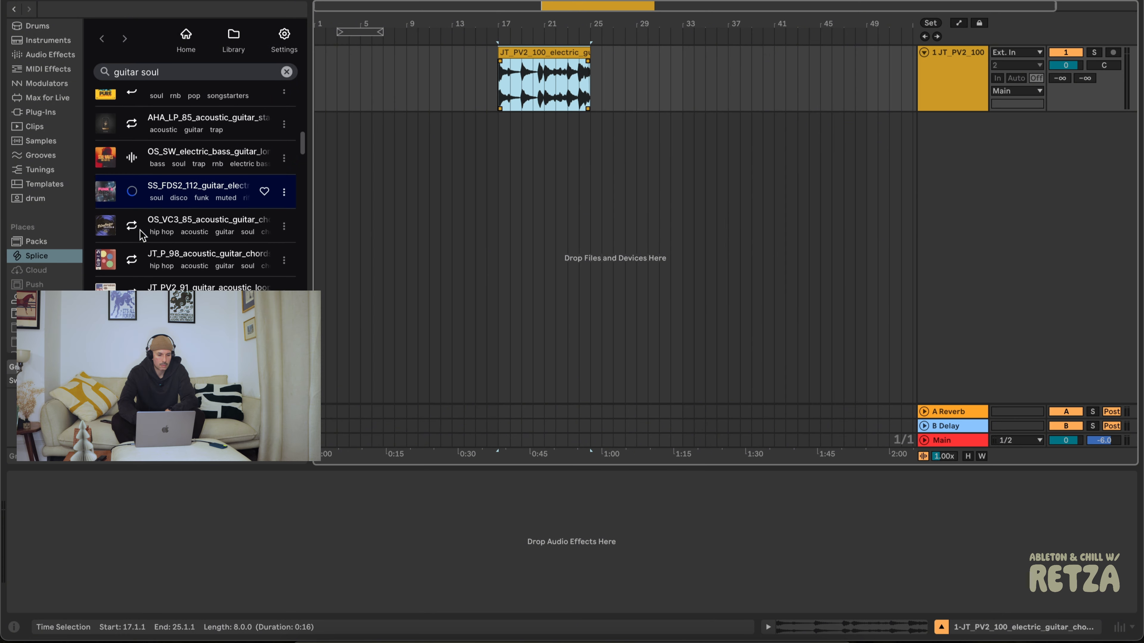
pyautogui.click(135, 204)
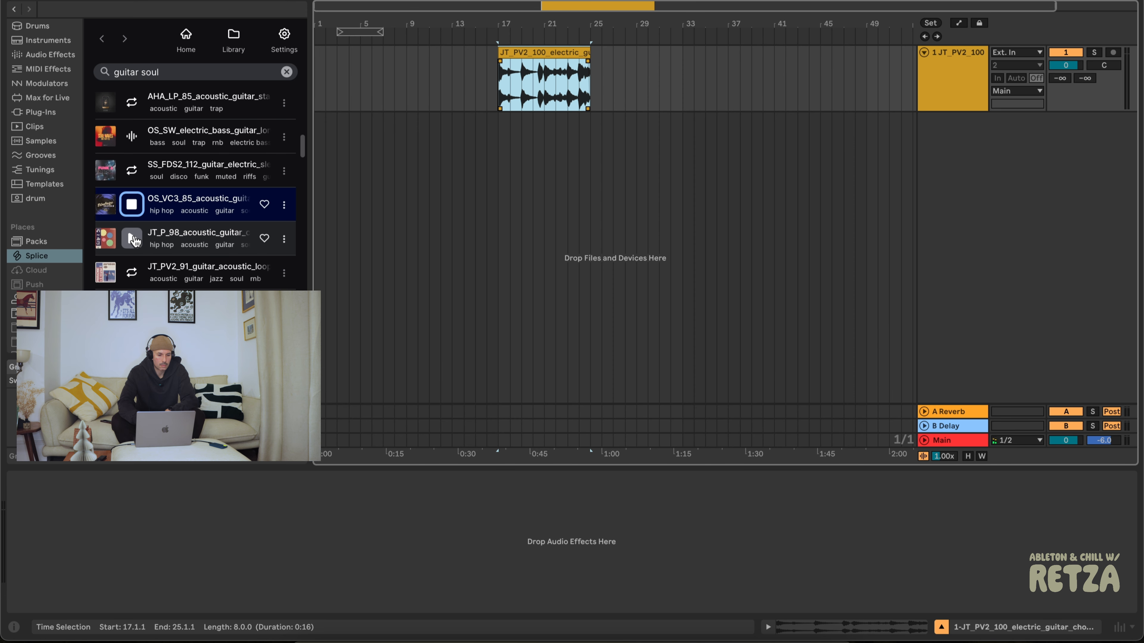
pyautogui.click(131, 238)
pyautogui.scroll(-3, 132, 166)
pyautogui.click(131, 167)
pyautogui.click(132, 201)
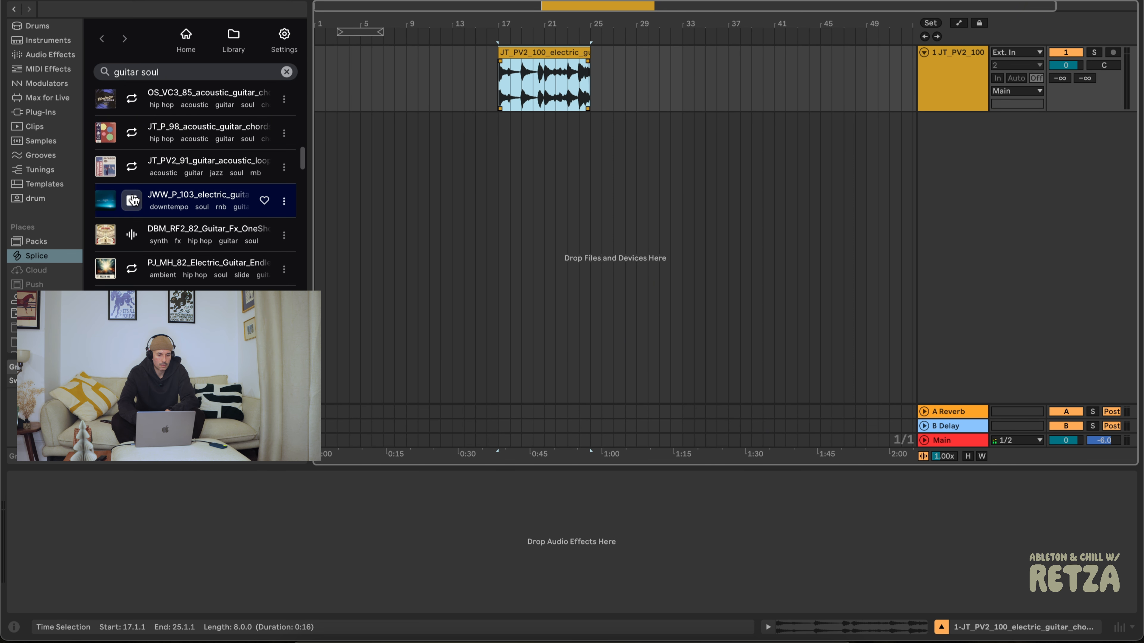
pyautogui.click(133, 235)
pyautogui.click(131, 268)
pyautogui.scroll(-4, 131, 252)
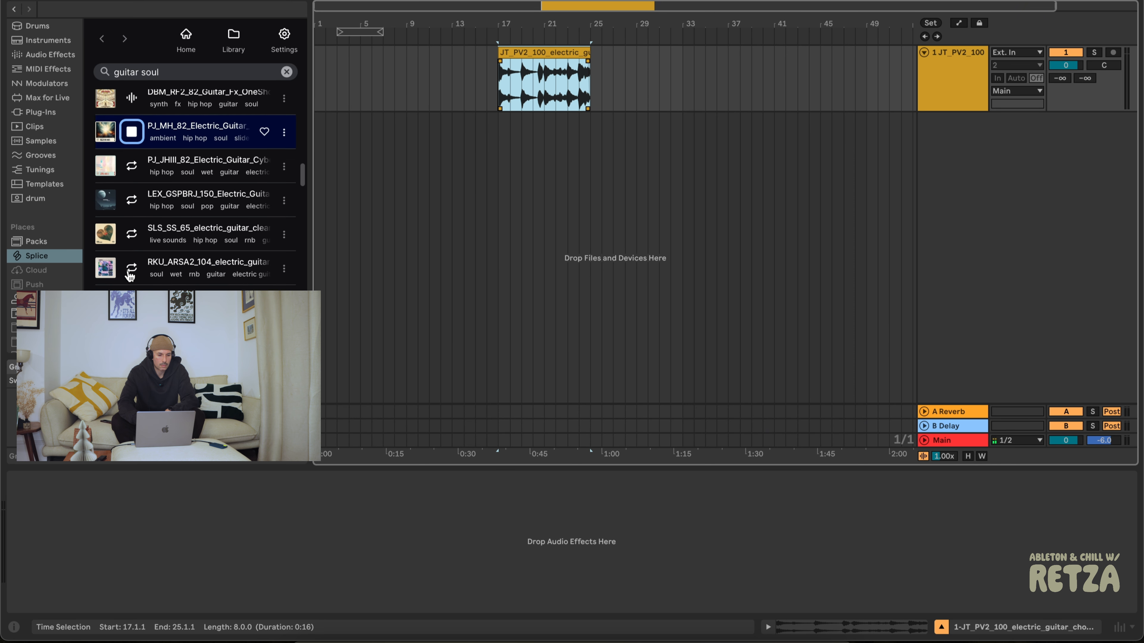
pyautogui.click(131, 148)
pyautogui.click(131, 184)
pyautogui.scroll(13, 130, 180)
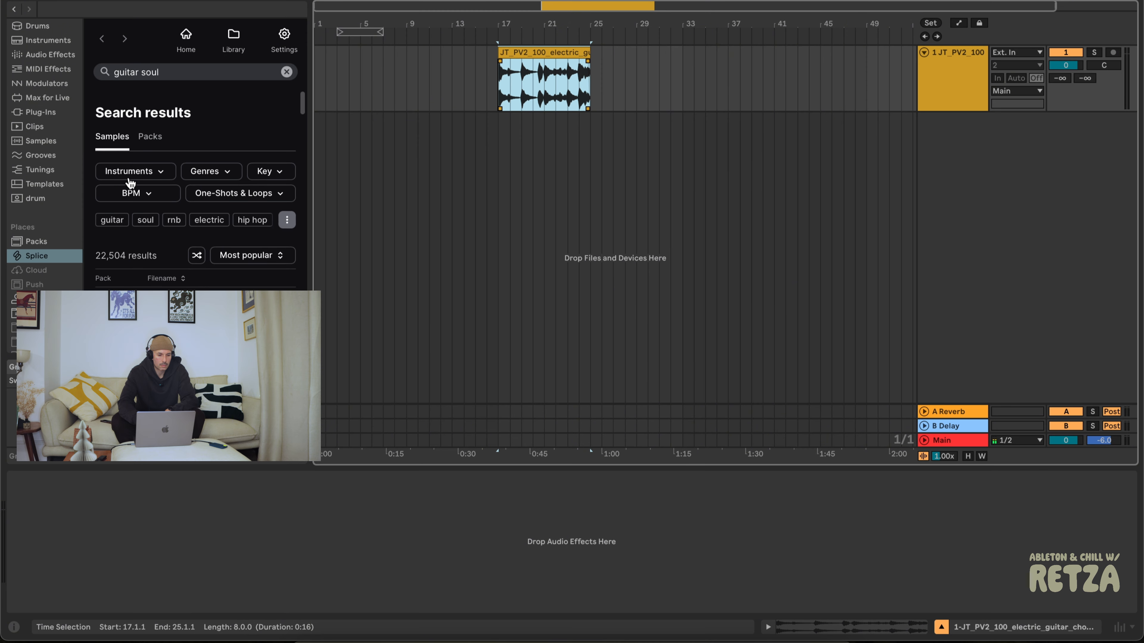
pyautogui.scroll(-8, 129, 181)
pyautogui.scroll(-5, 128, 177)
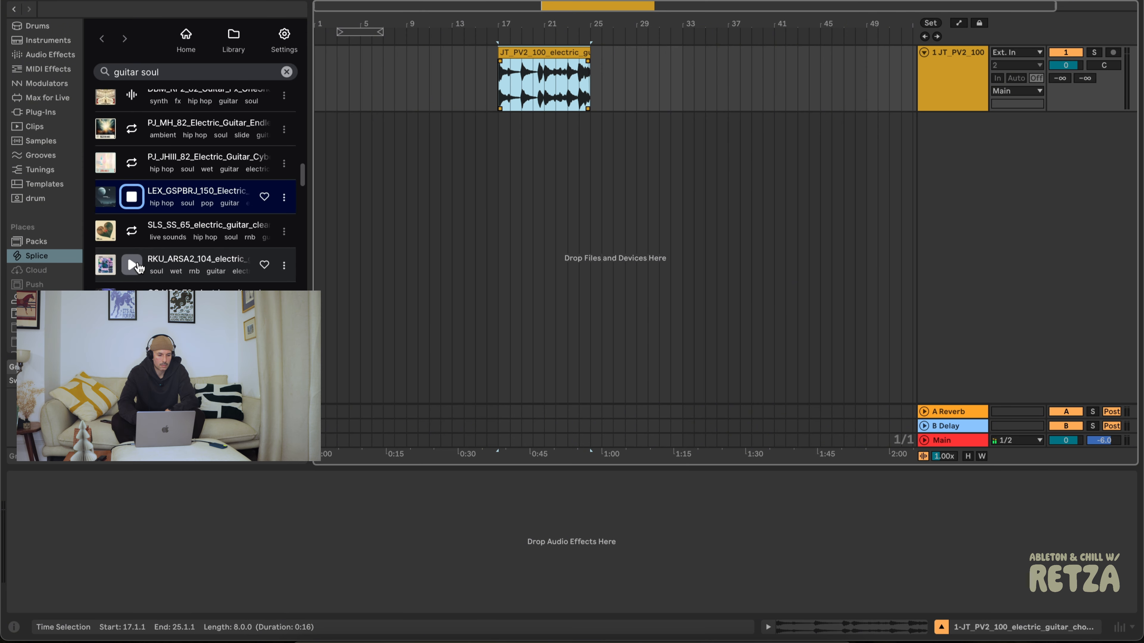
pyautogui.click(135, 289)
pyautogui.scroll(-3, 137, 284)
pyautogui.scroll(15, 166, 224)
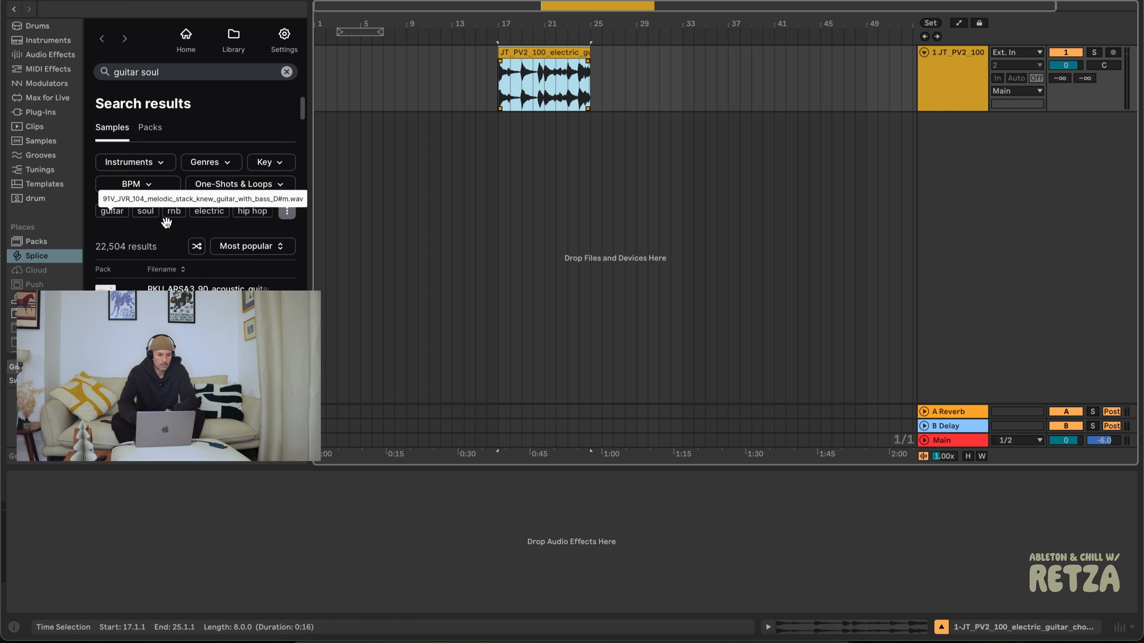
# Refine the Splice search to "guitar chords soul" and audition the first chord loops.
pyautogui.click(141, 72)
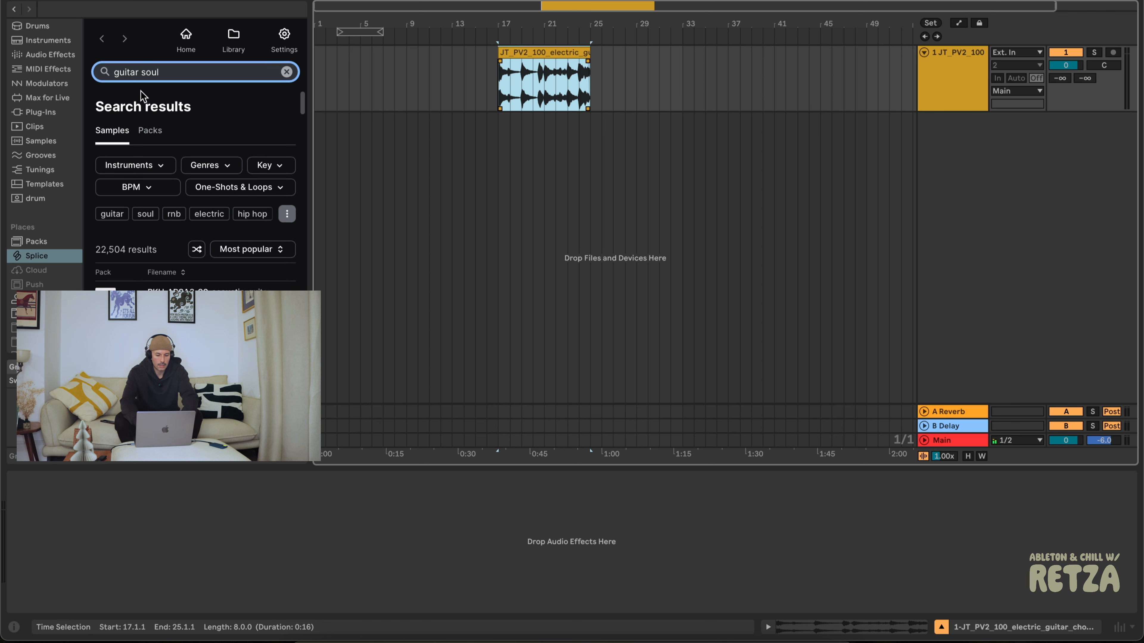
pyautogui.write('chords')
pyautogui.press('Return')
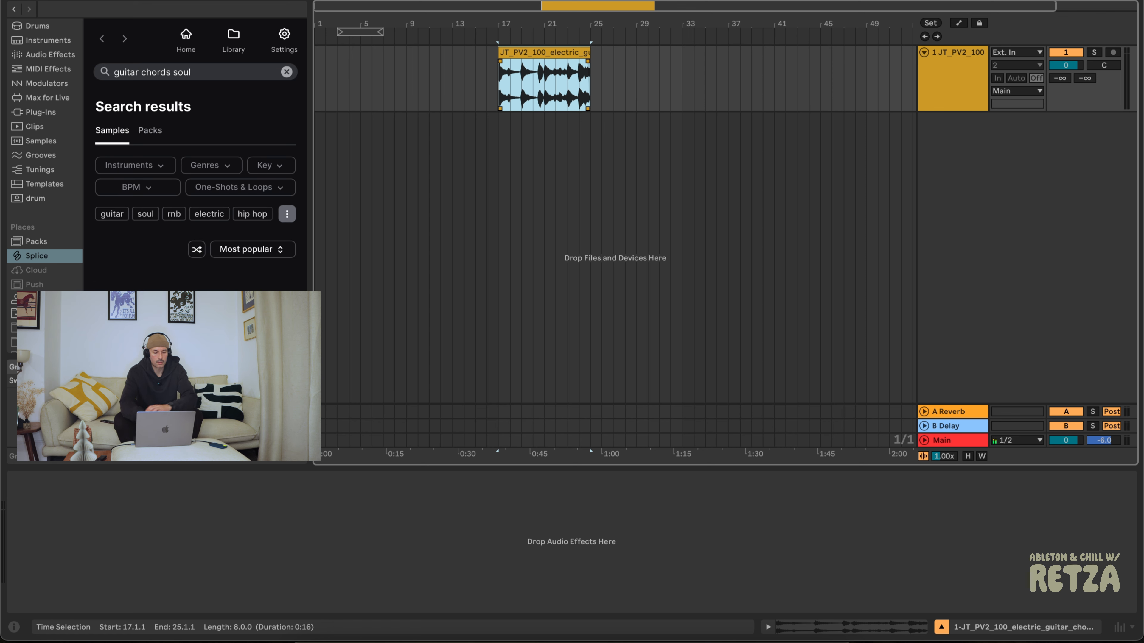
pyautogui.scroll(-2, 168, 232)
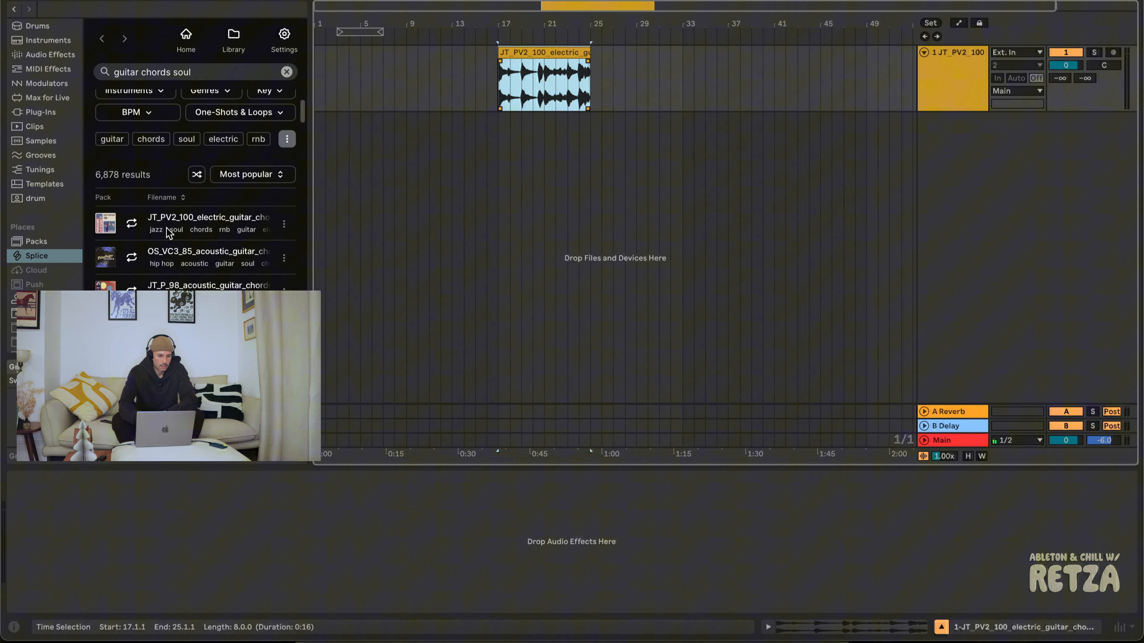
pyautogui.click(131, 223)
pyautogui.scroll(-3, 133, 194)
pyautogui.click(131, 178)
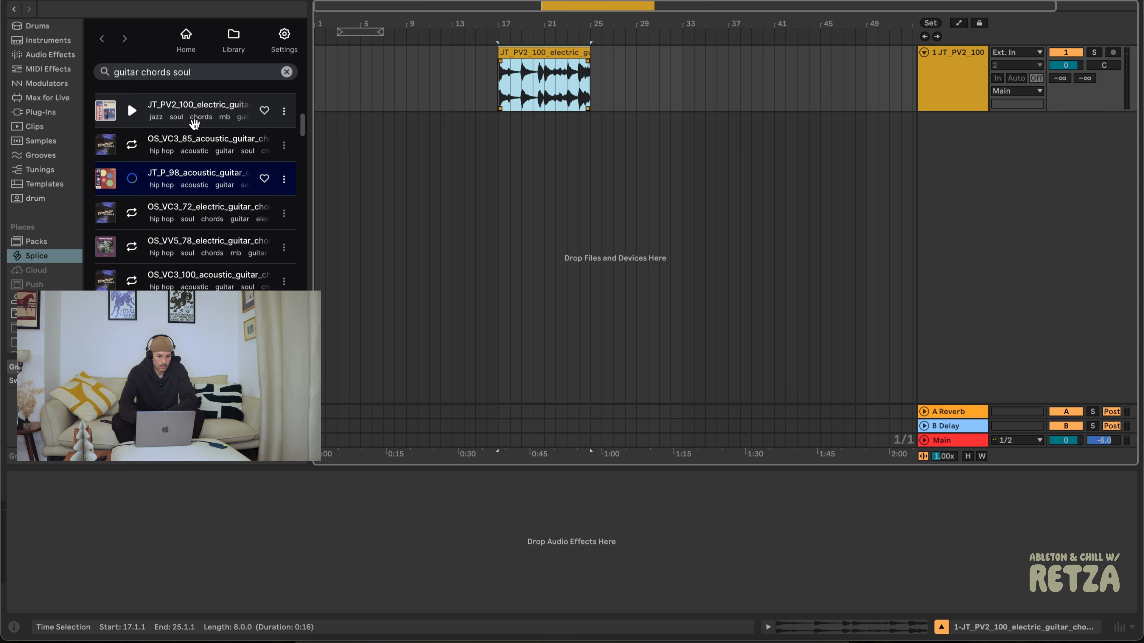
pyautogui.click(127, 102)
# Filter the guitar chords results by the soul tag and audition the JT_P_98 acoustic guitar loop.
pyautogui.scroll(3, 149, 136)
pyautogui.scroll(4, 175, 160)
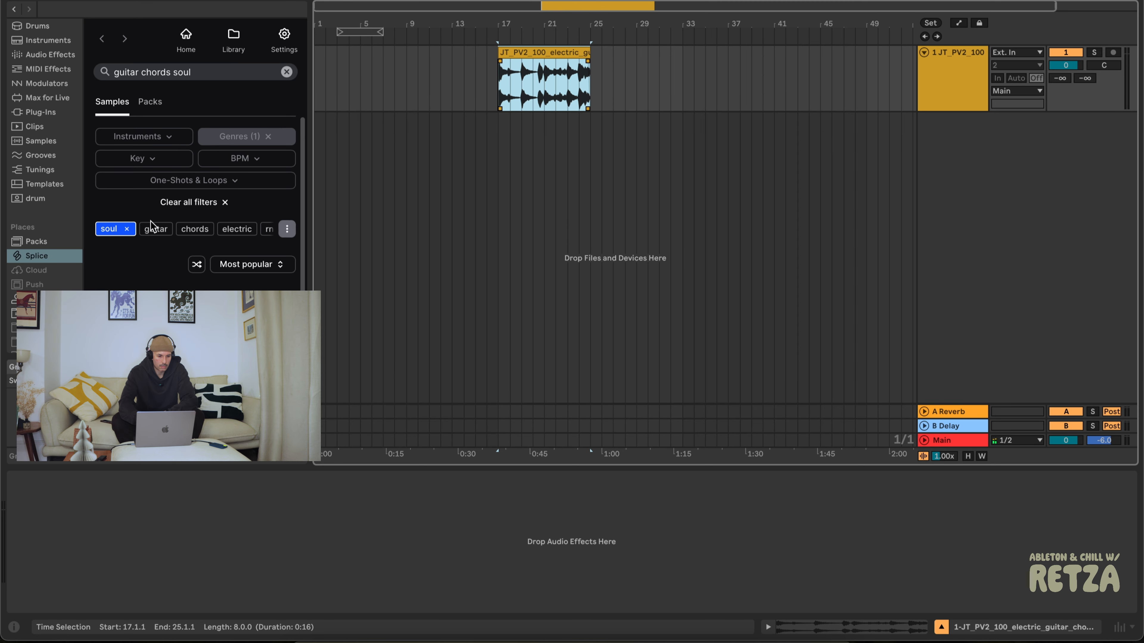
pyautogui.scroll(-5, 147, 233)
pyautogui.click(136, 209)
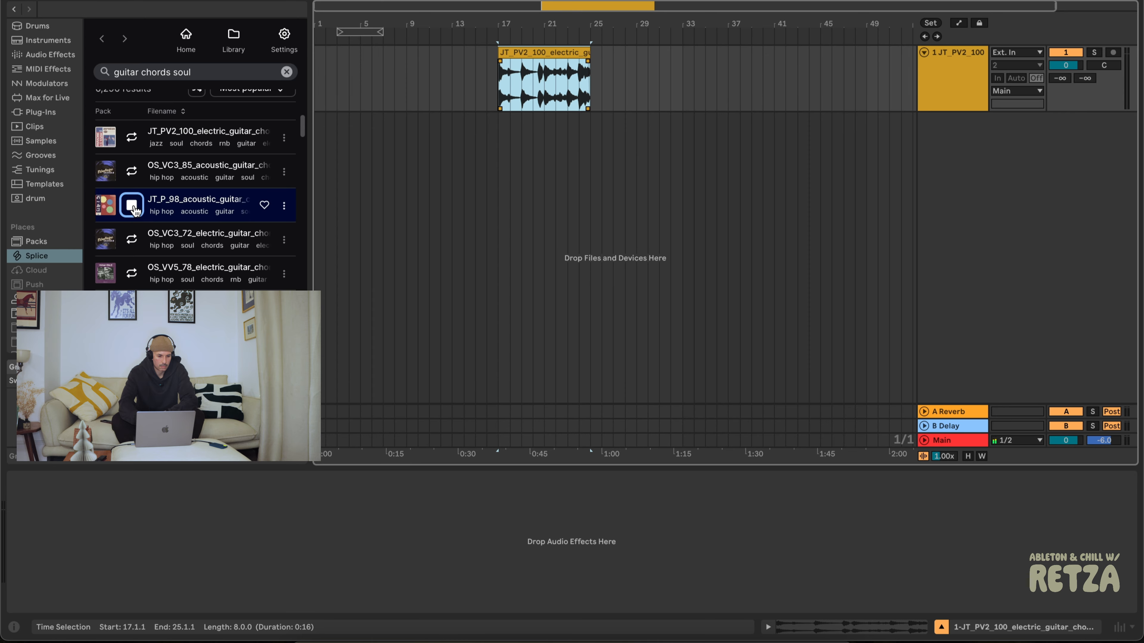
# Audition more chord loops and place the OS_VV5_78 electric and OS_VC3_100 acoustic guitar loops on the audio track at bars 35 and 45.
pyautogui.scroll(-2, 135, 189)
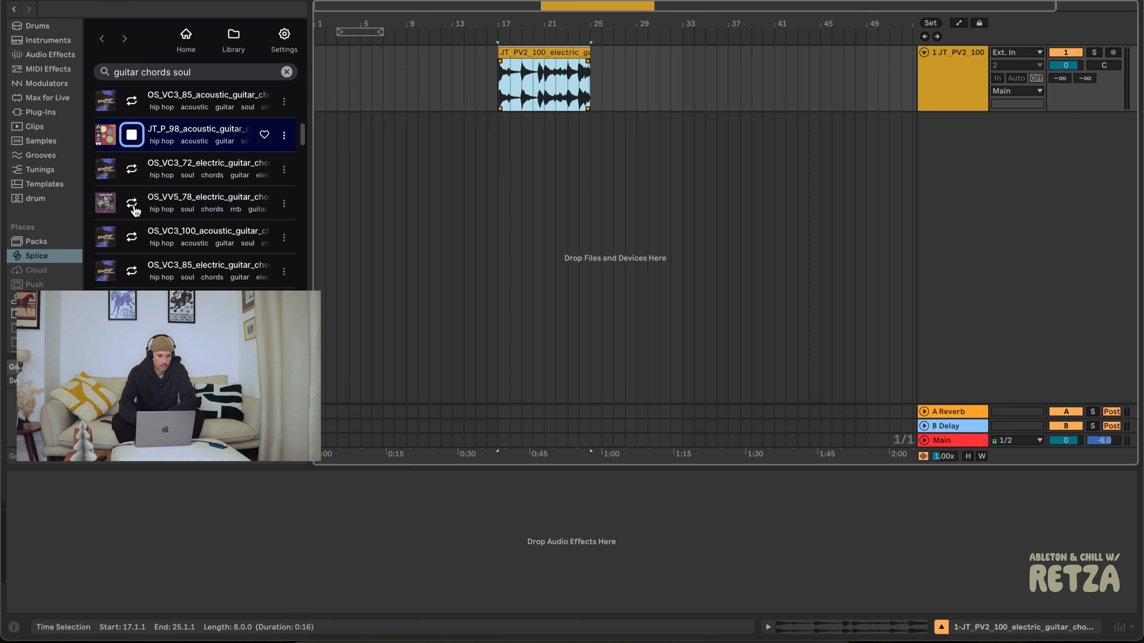
pyautogui.click(131, 170)
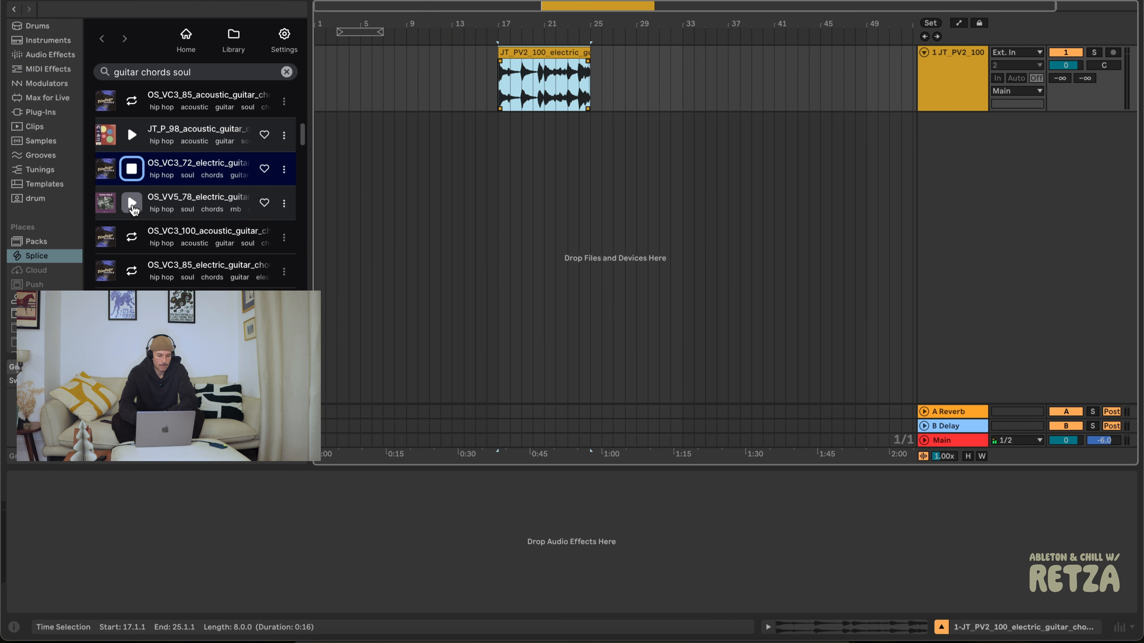
pyautogui.click(131, 203)
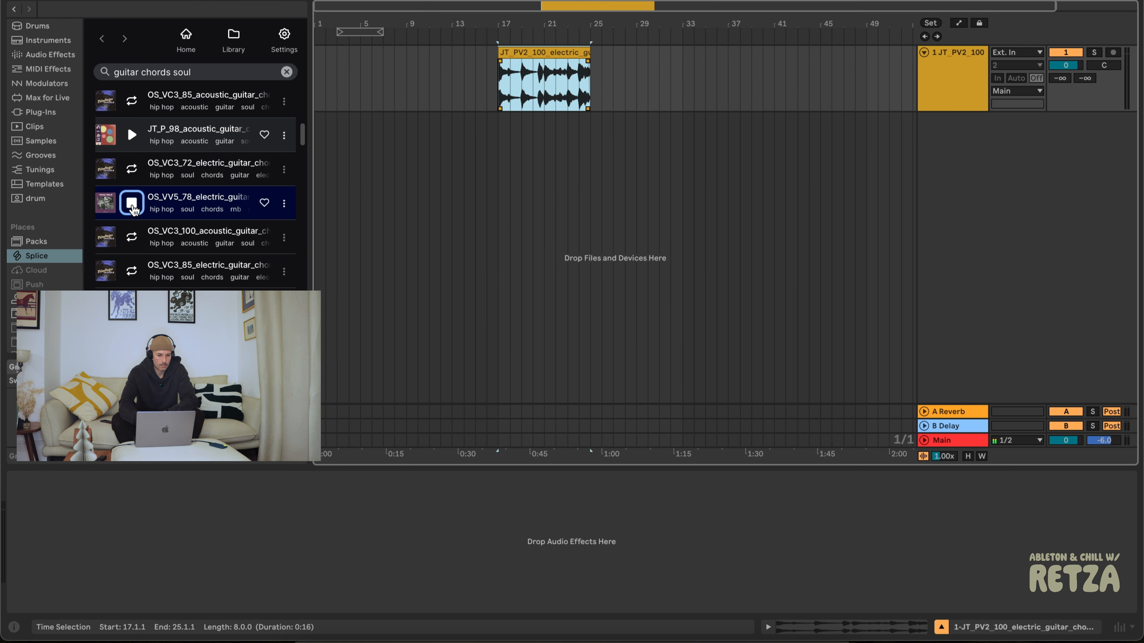
pyautogui.moveTo(191, 198); pyautogui.dragTo(699, 72)
pyautogui.click(132, 237)
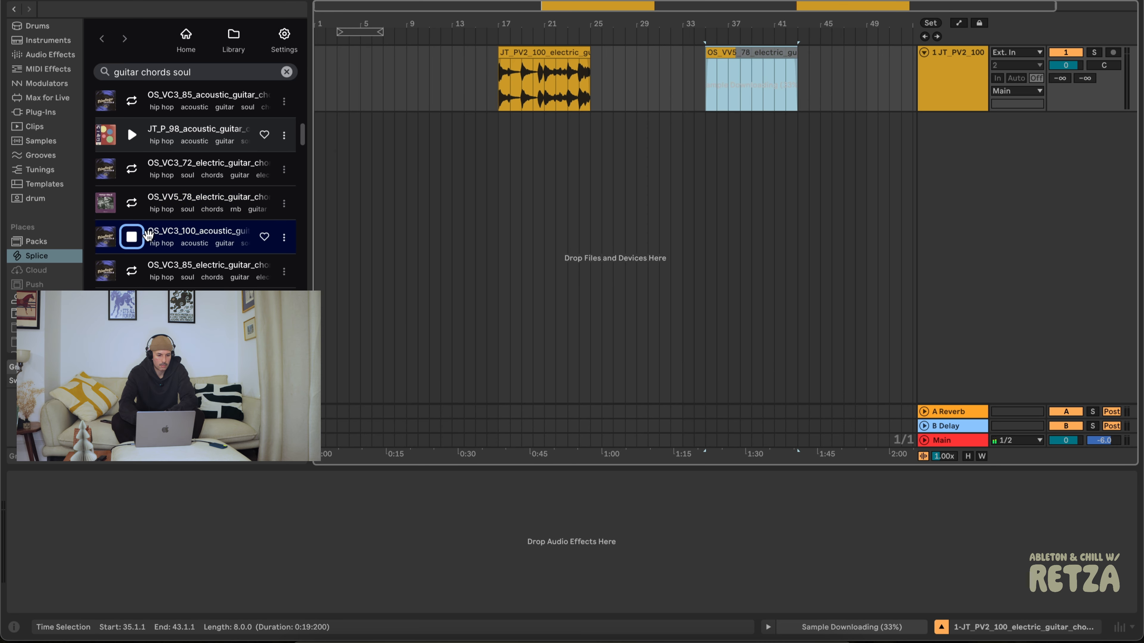
pyautogui.moveTo(194, 232); pyautogui.dragTo(824, 84)
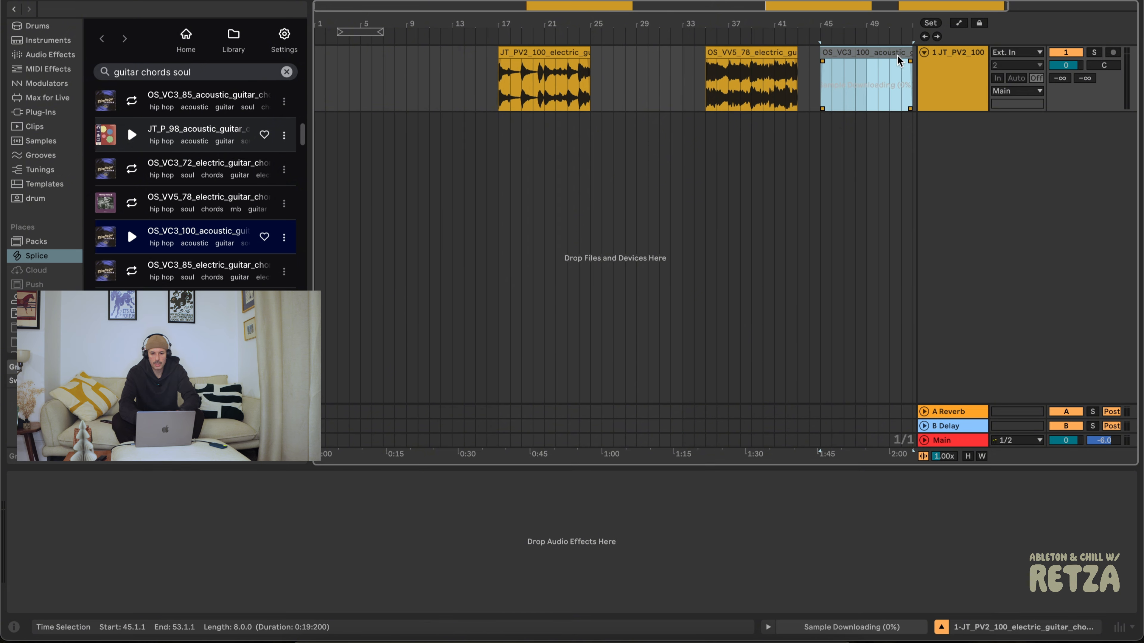
# Search the whole library for "amp", load Amp onto the guitar track, and set its output to Dual and Dry/Wet to 17.5%.
pyautogui.scroll(5, 41, 58)
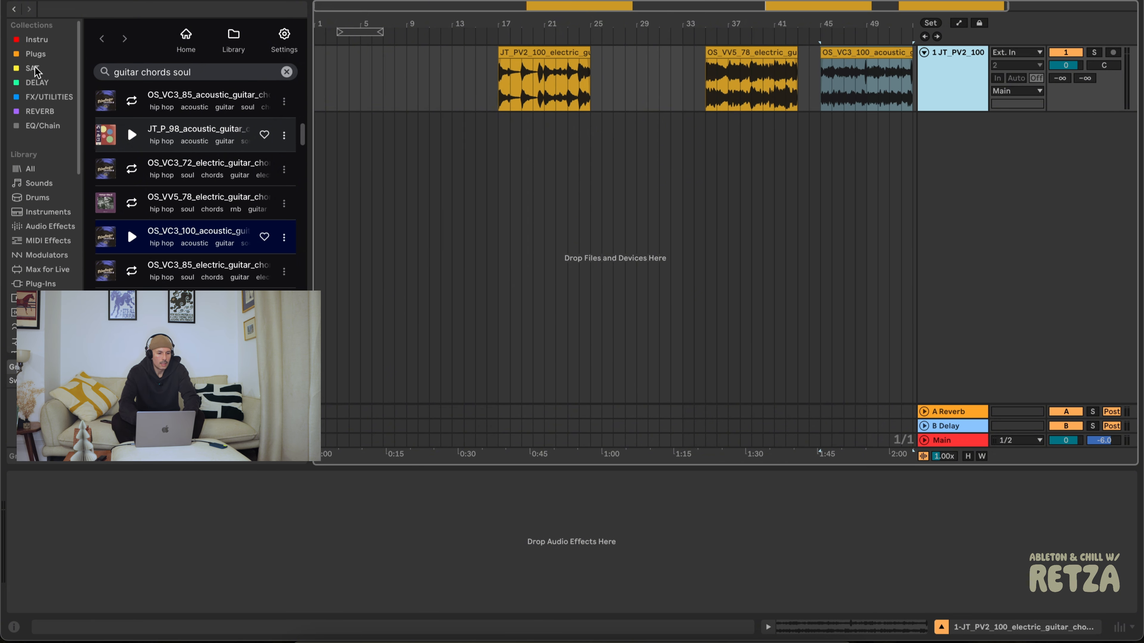
pyautogui.click(43, 39)
pyautogui.click(65, 12)
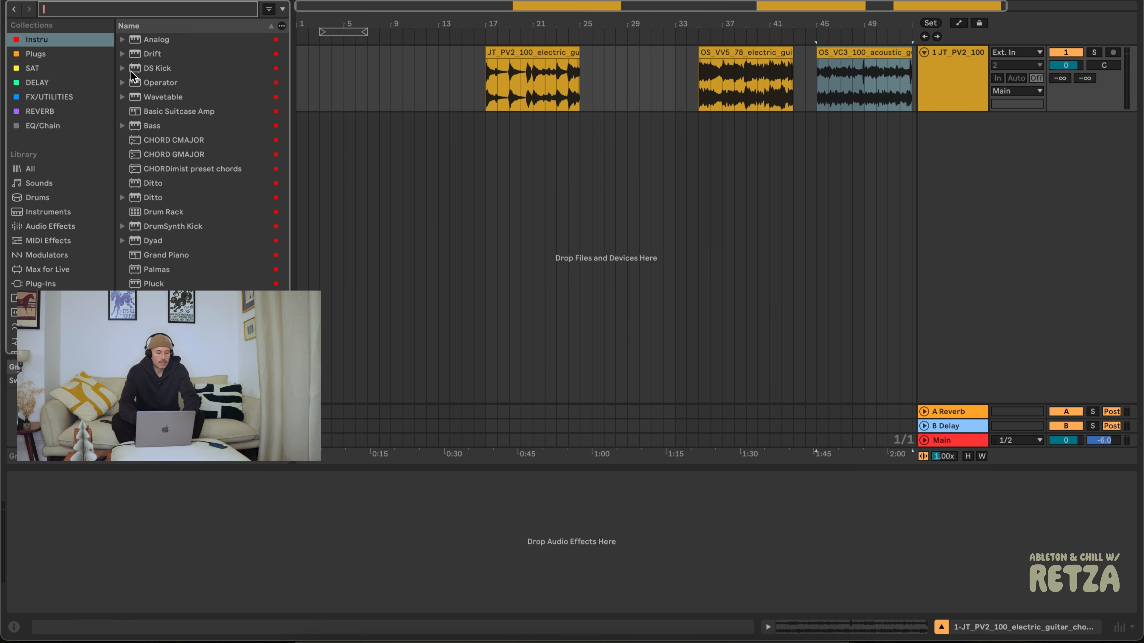
pyautogui.click(49, 183)
pyautogui.click(45, 171)
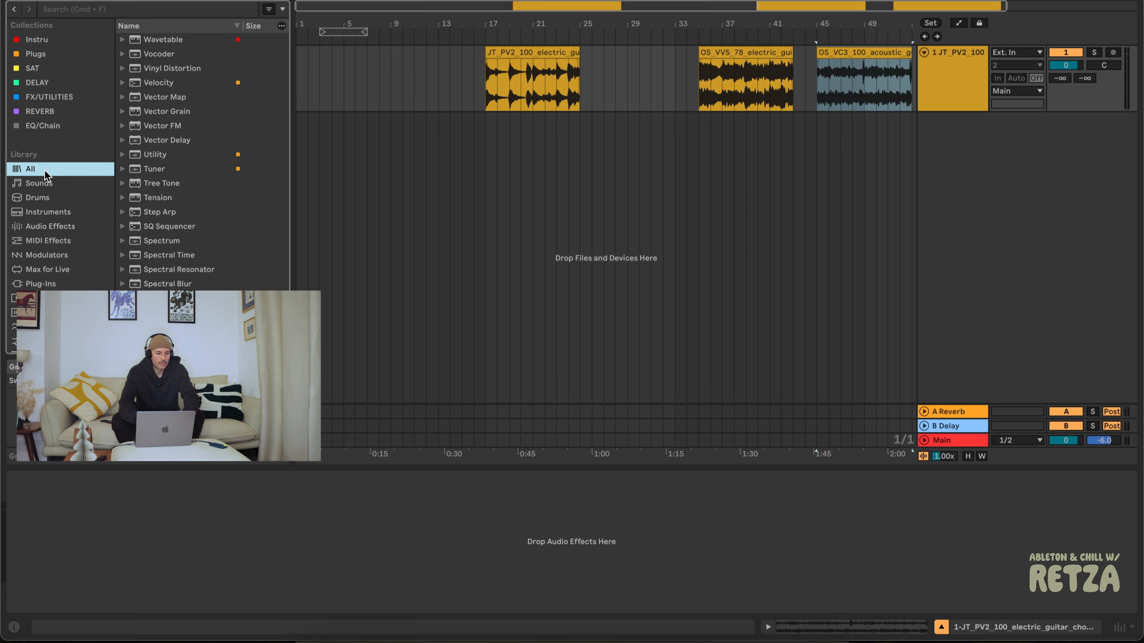
pyautogui.click(54, 10)
pyautogui.write('amp')
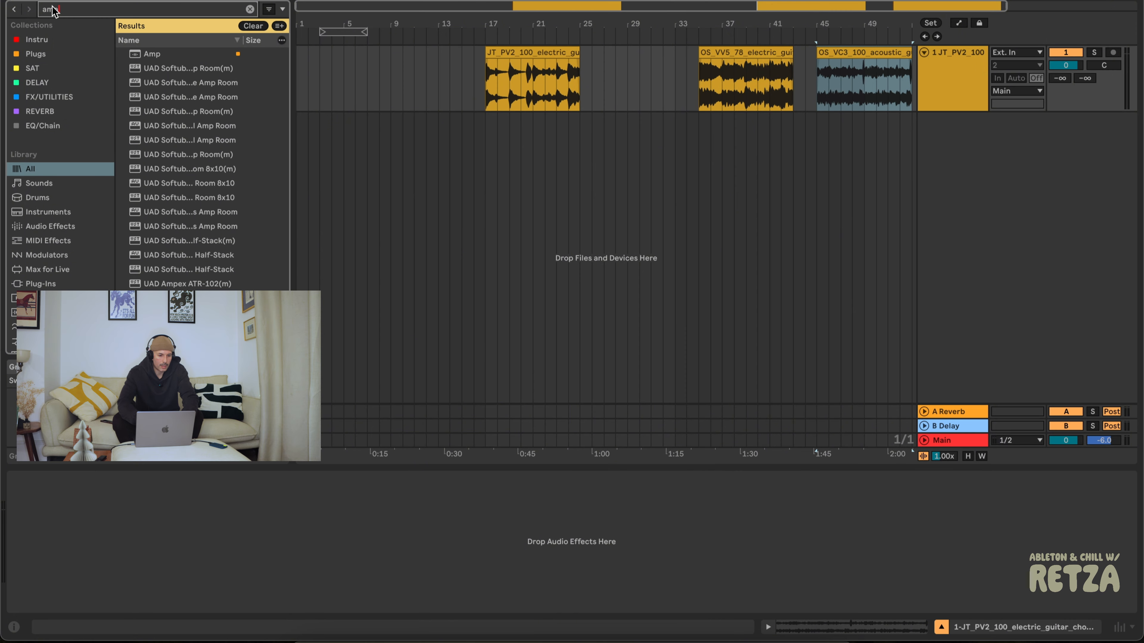
pyautogui.doubleClick(153, 54)
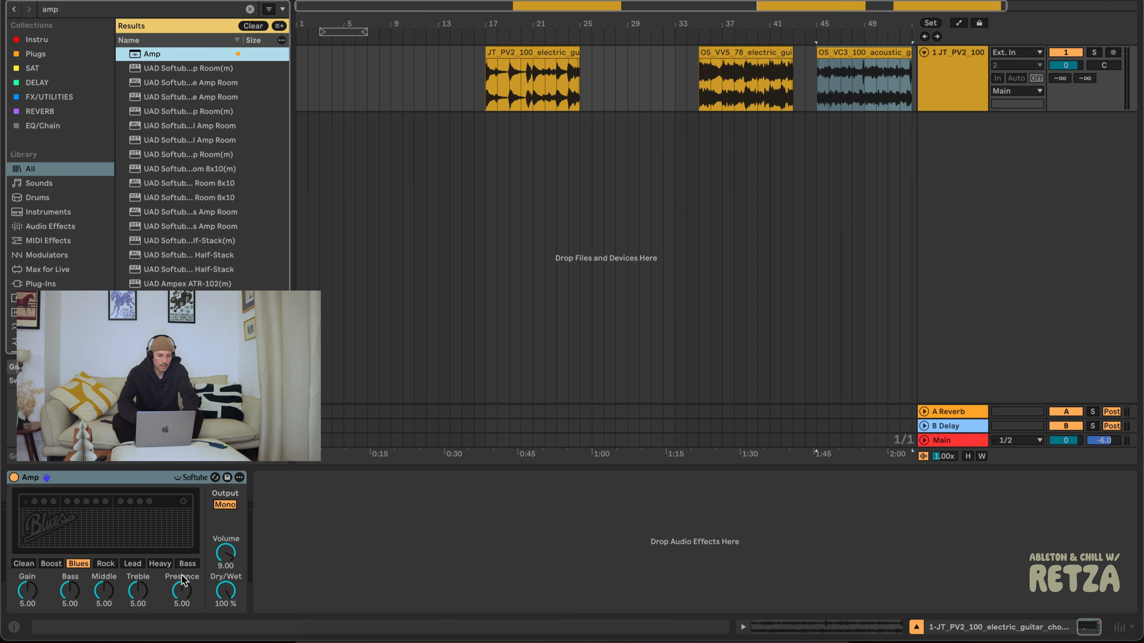
pyautogui.moveTo(234, 599); pyautogui.dragTo(234, 631)
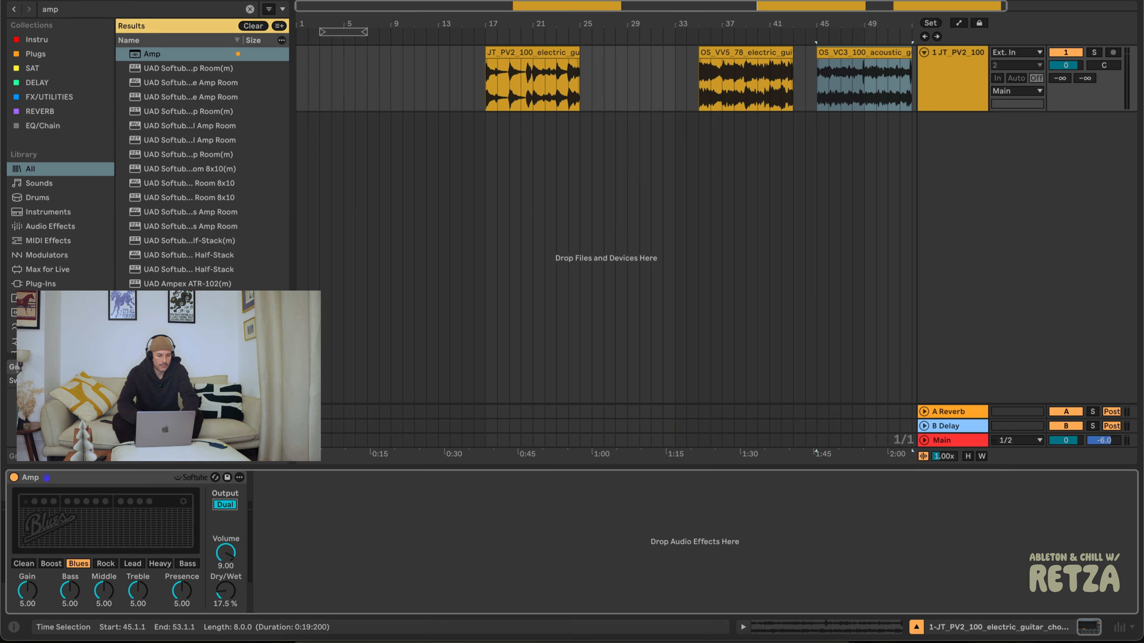
# Search the library for "delay", add Delay after Amp and set its Dry/Wet to 45%.
pyautogui.click(81, 12)
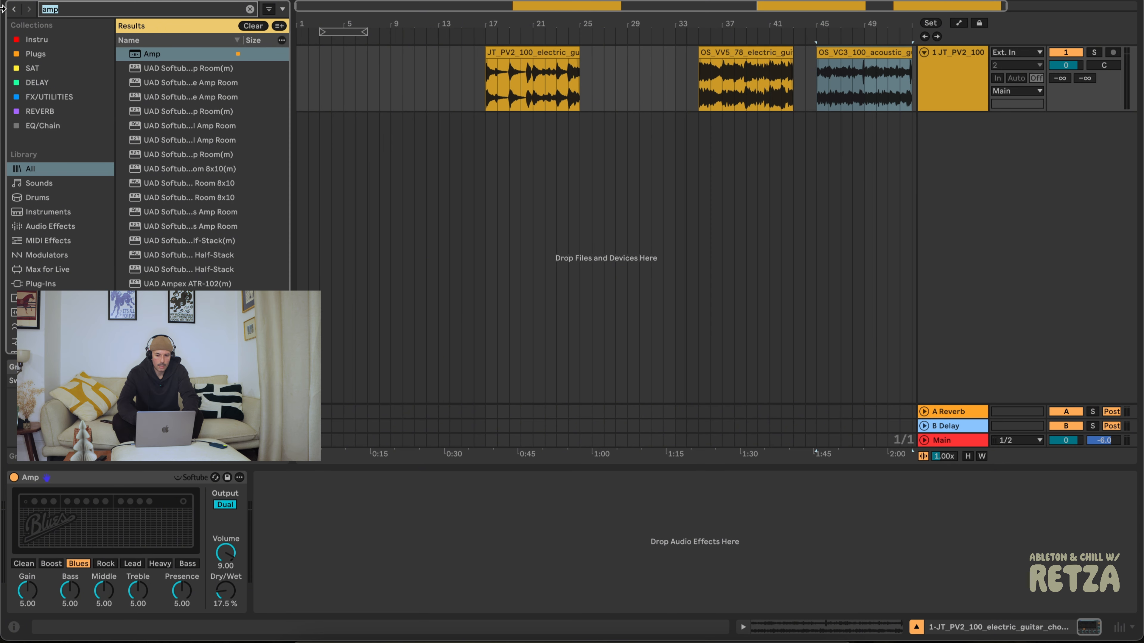
pyautogui.write('d')
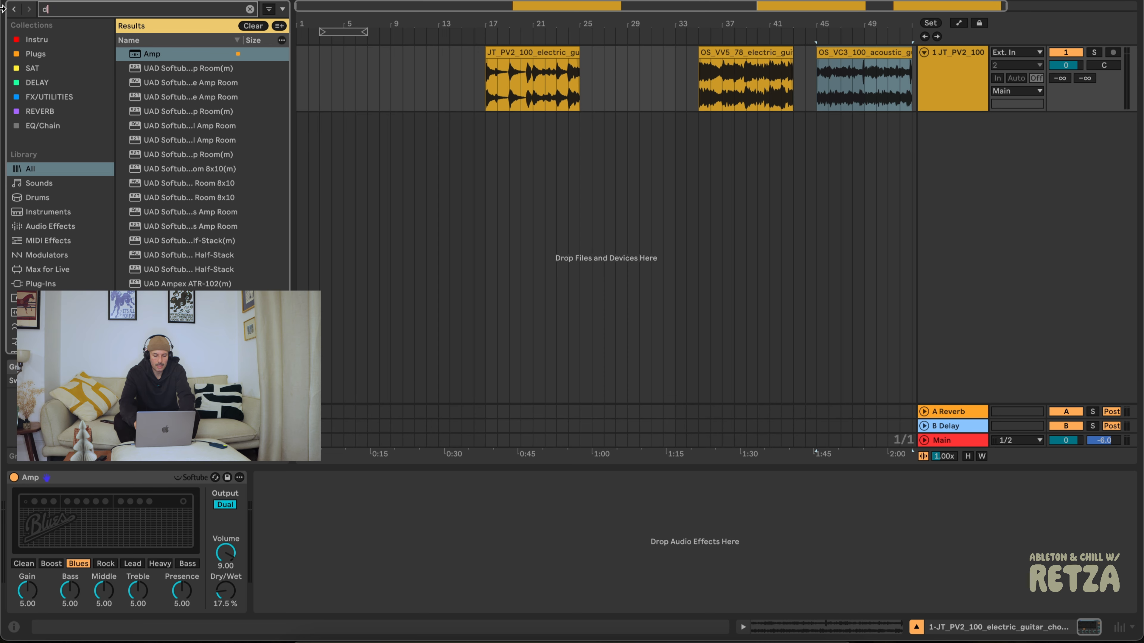
pyautogui.write('elay')
pyautogui.click(167, 113)
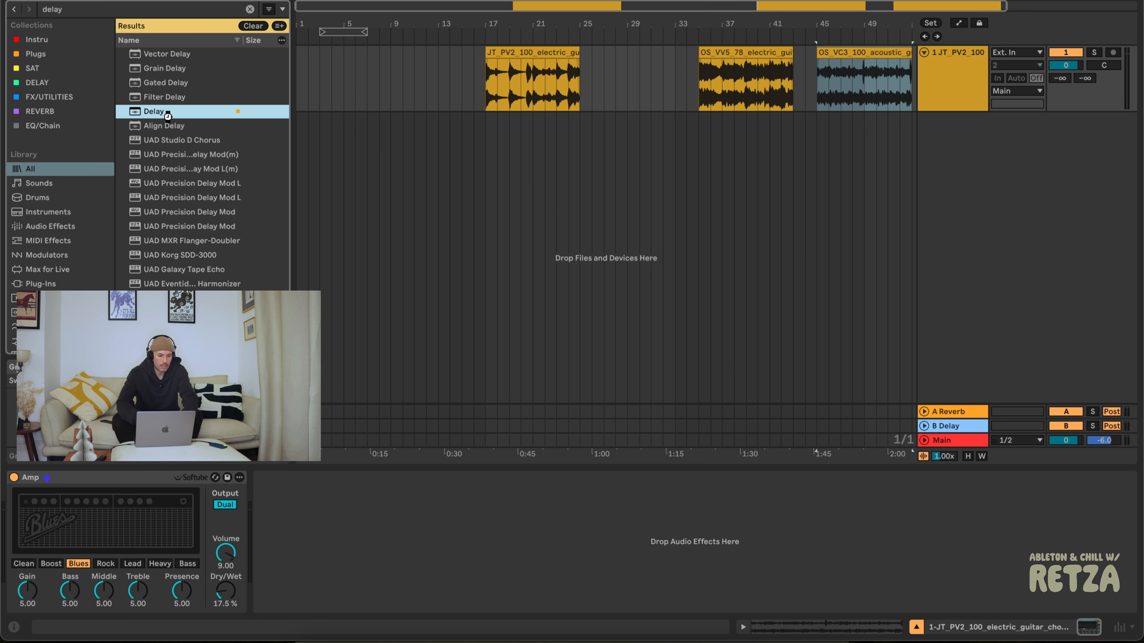
pyautogui.doubleClick(167, 114)
pyautogui.moveTo(509, 589); pyautogui.dragTo(508, 593)
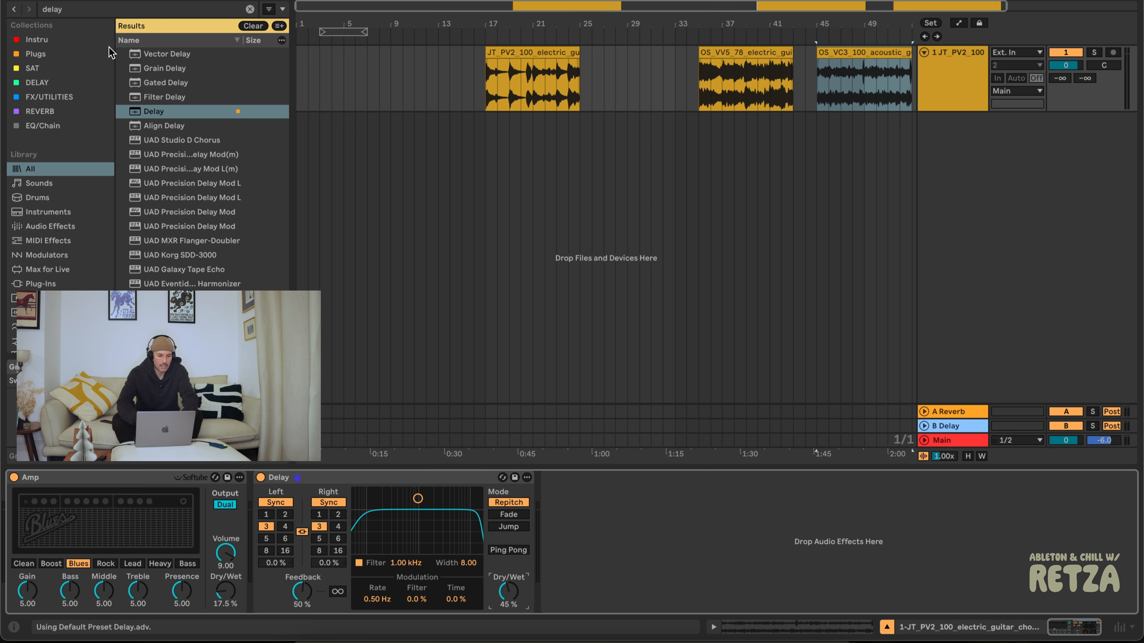
# Add Hybrid Reverb at the end of the device chain and insert Chorus-Ensemble between Amp and Delay.
pyautogui.press('super+f')
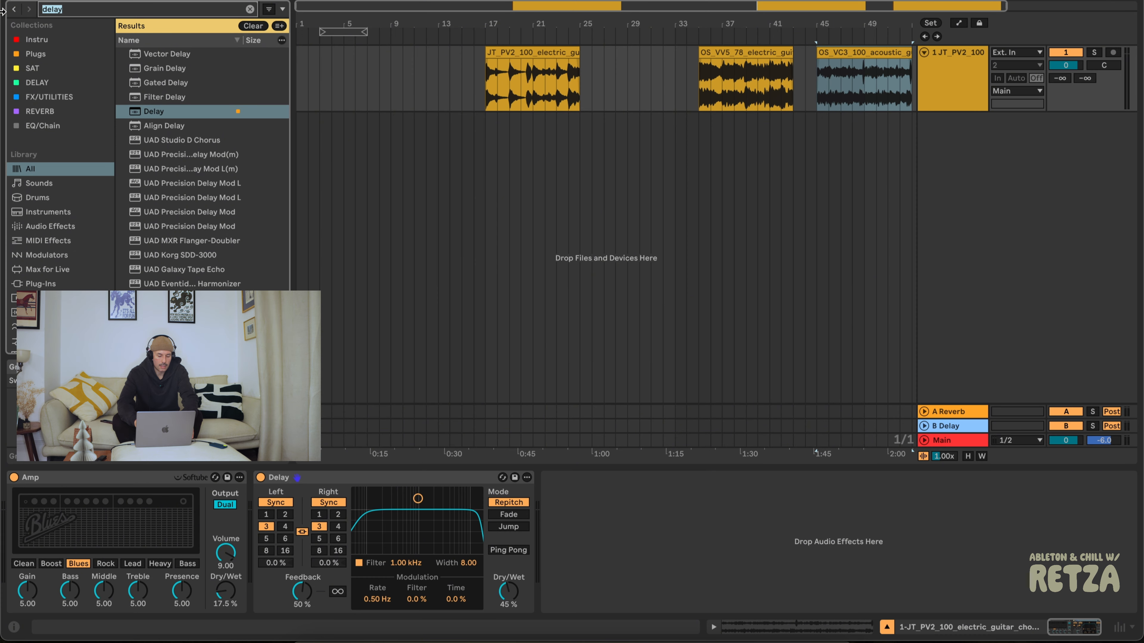
pyautogui.write('hy')
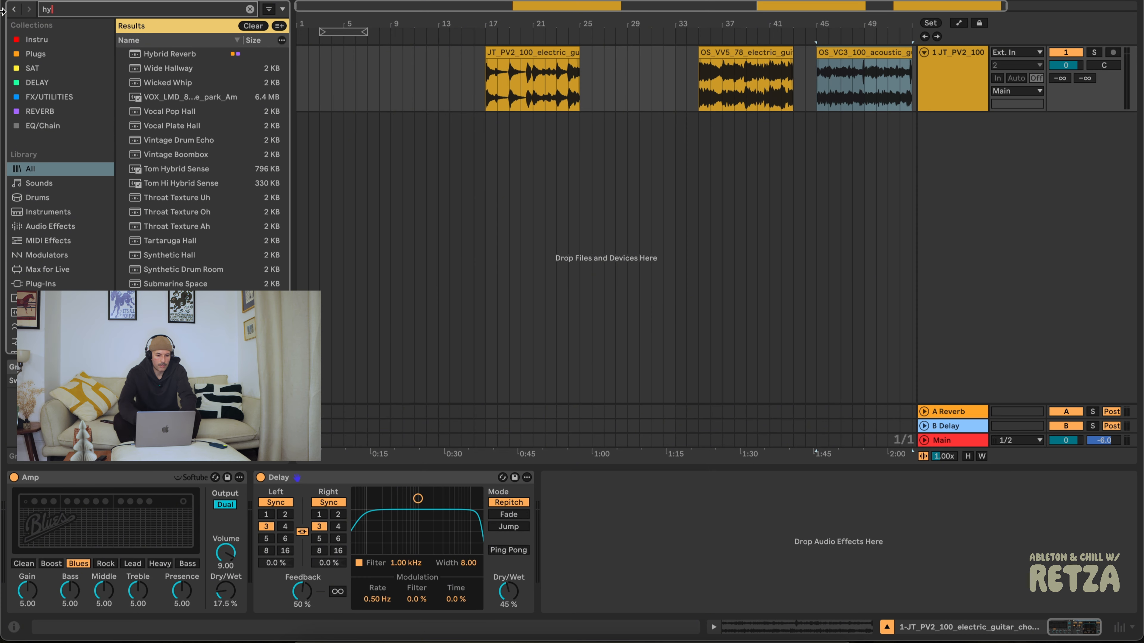
pyautogui.doubleClick(171, 53)
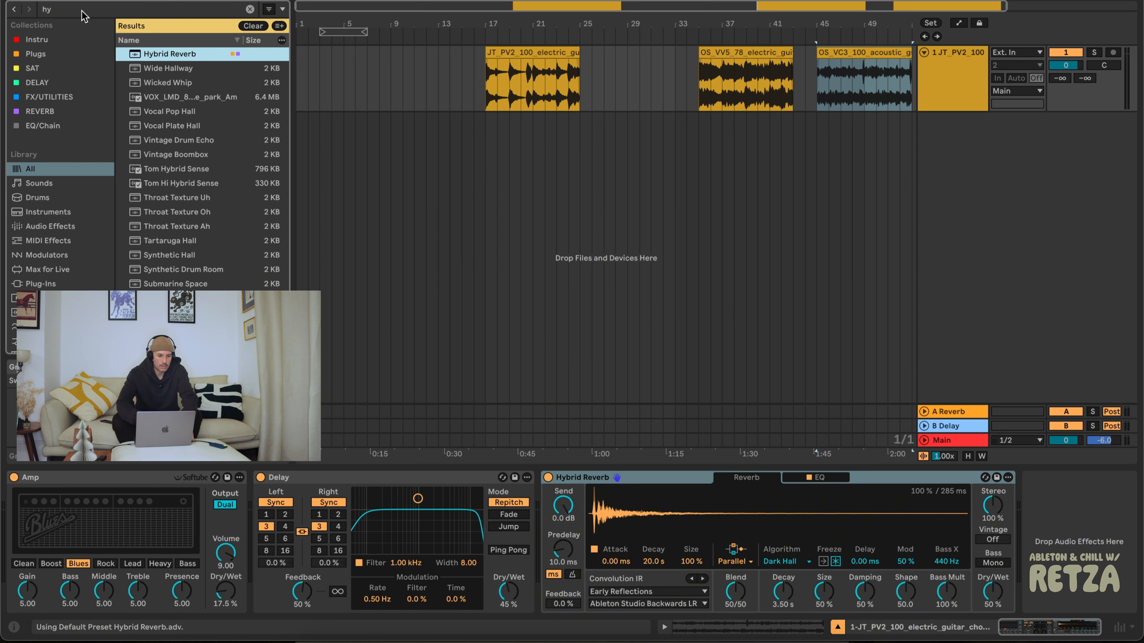
pyautogui.press('super+f')
pyautogui.write('choru')
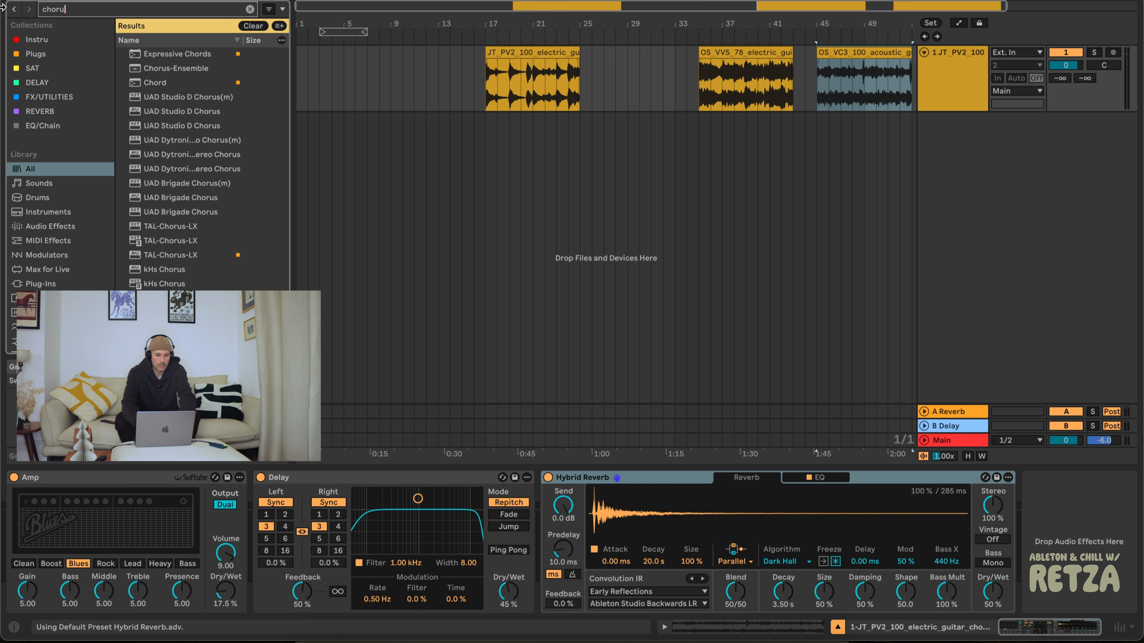
pyautogui.moveTo(170, 55); pyautogui.dragTo(242, 535)
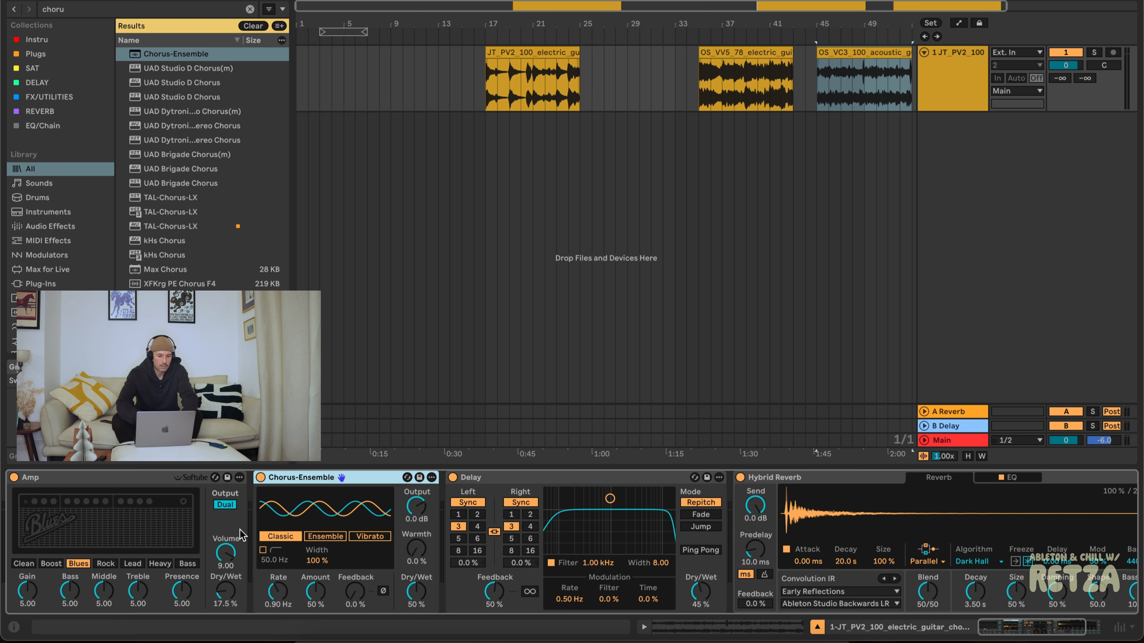
# Insert Roar directly after Amp, and Overdrive between Roar and Chorus-Ensemble with its Dry/Wet set to 7%.
pyautogui.click(79, 14)
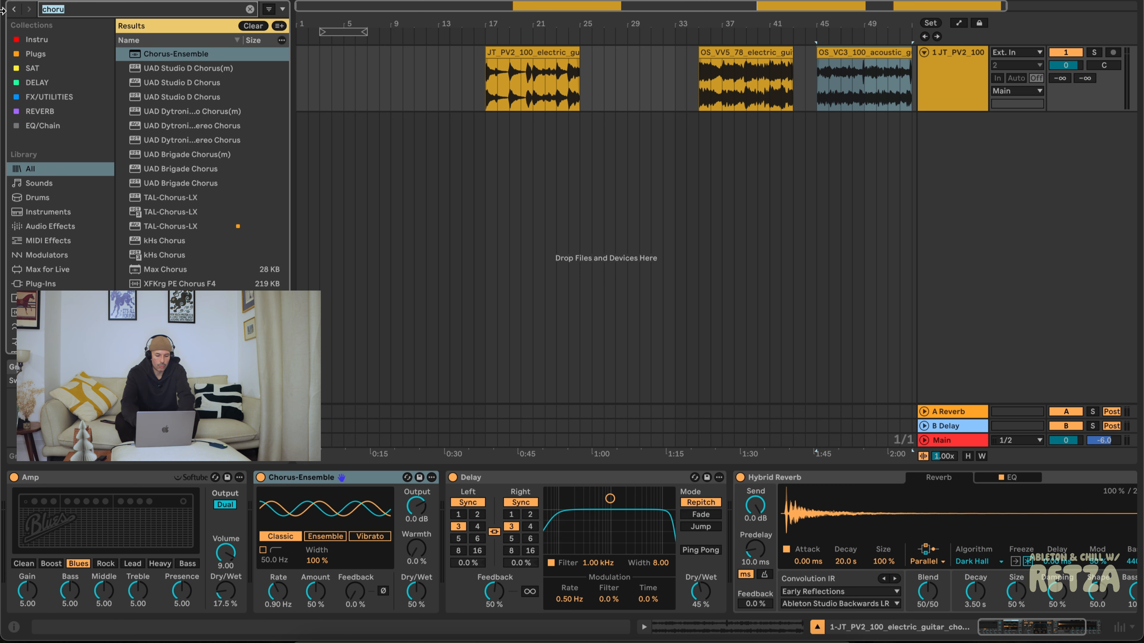
pyautogui.write('roar')
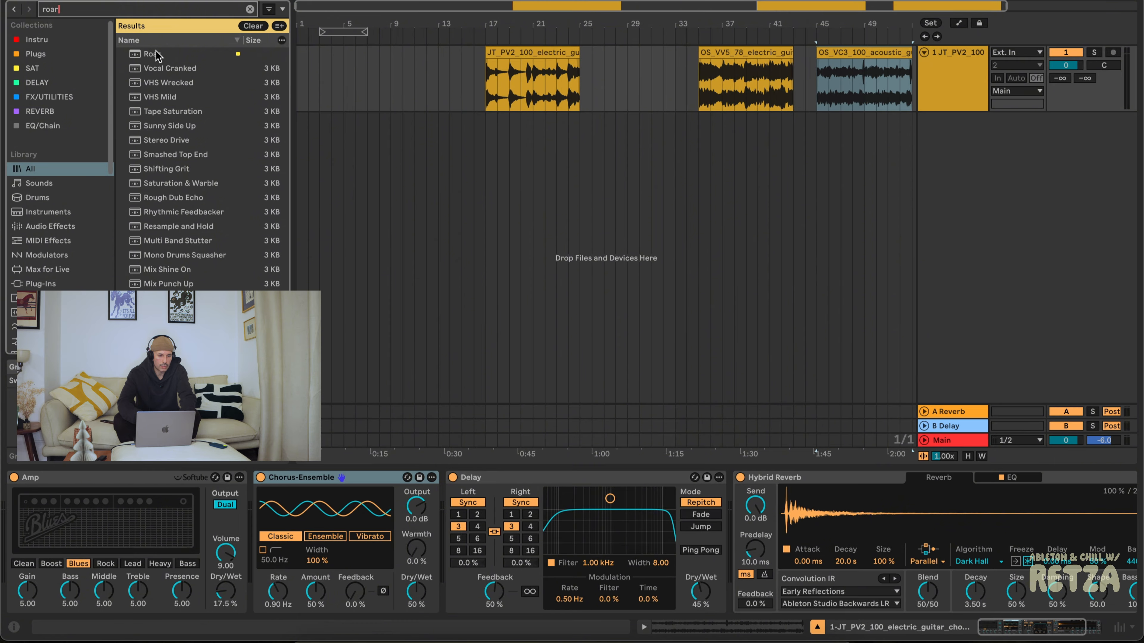
pyautogui.moveTo(156, 55); pyautogui.dragTo(249, 522)
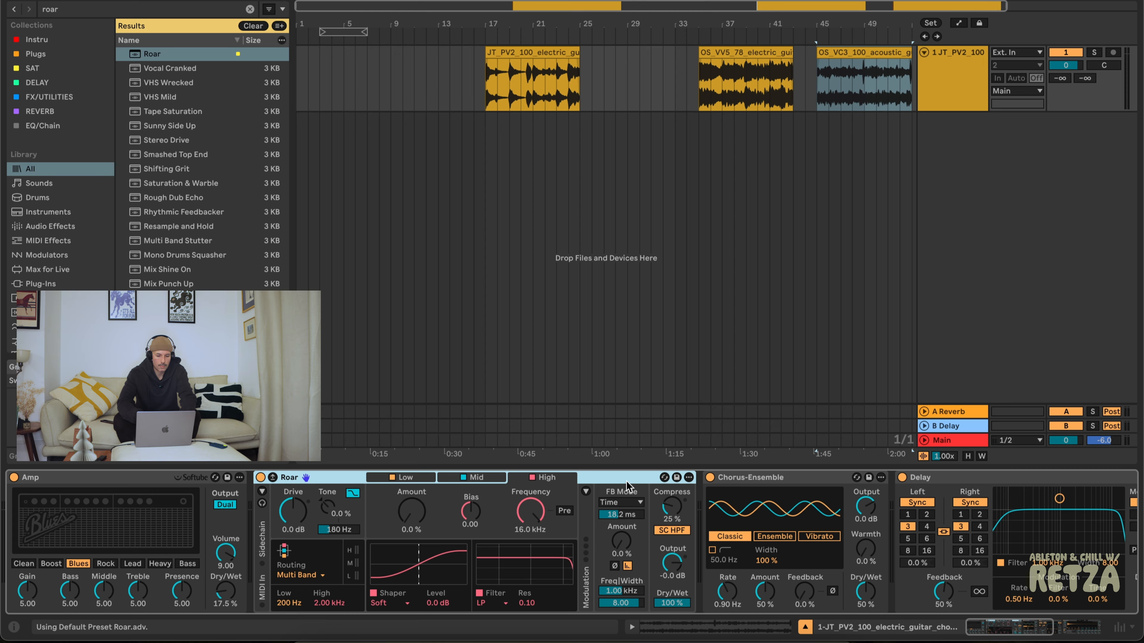
pyautogui.click(77, 7)
pyautogui.write('over')
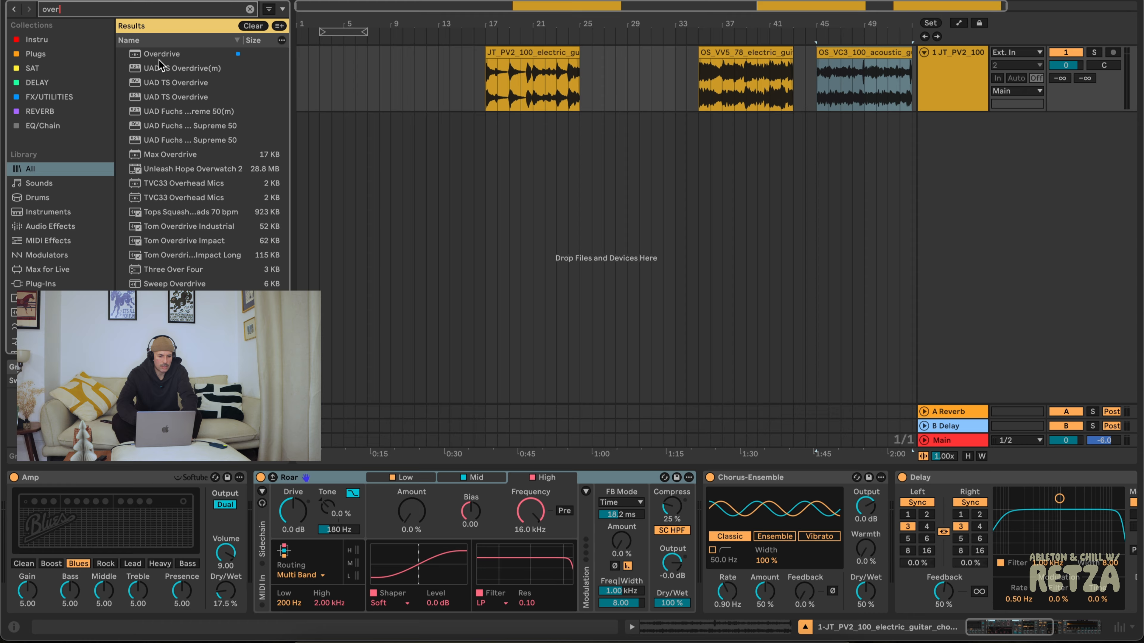
pyautogui.moveTo(159, 60); pyautogui.dragTo(625, 586)
pyautogui.moveTo(779, 604); pyautogui.dragTo(779, 630)
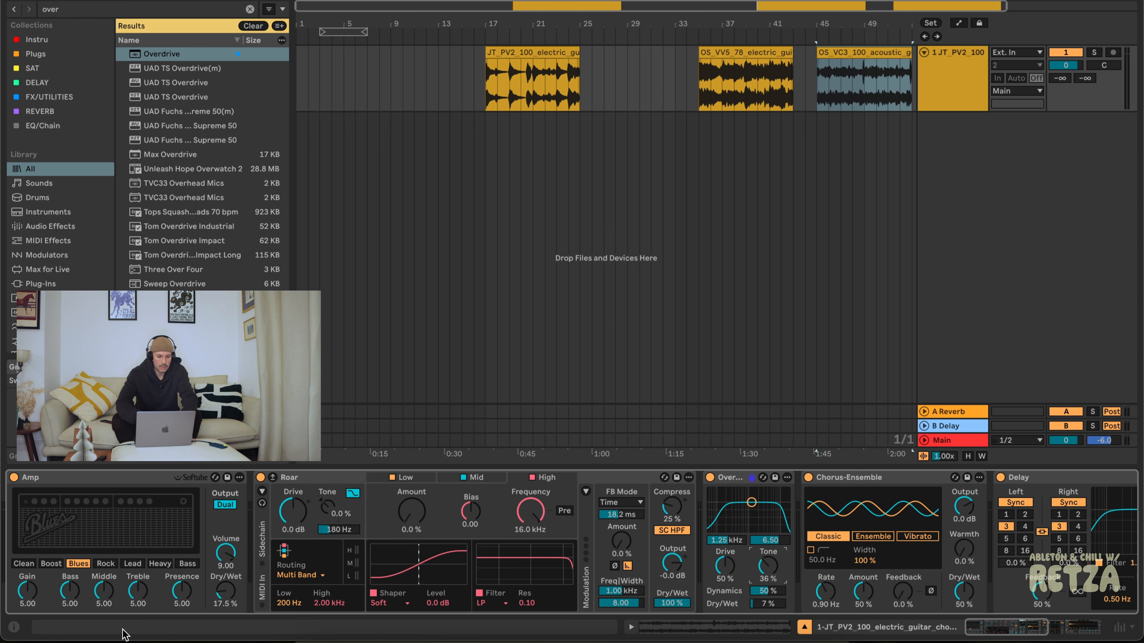
# Reverse the OS_VC3_100 acoustic guitar clip at bar 45.
pyautogui.click(874, 81)
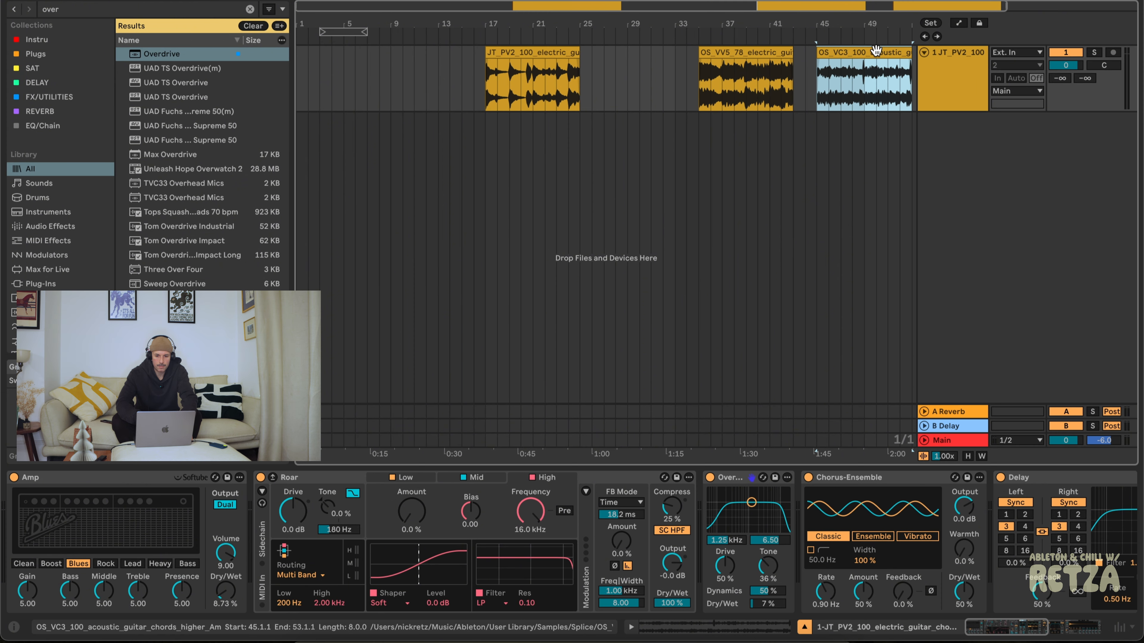
pyautogui.hscroll(4, 846, 133)
pyautogui.hscroll(5, 846, 134)
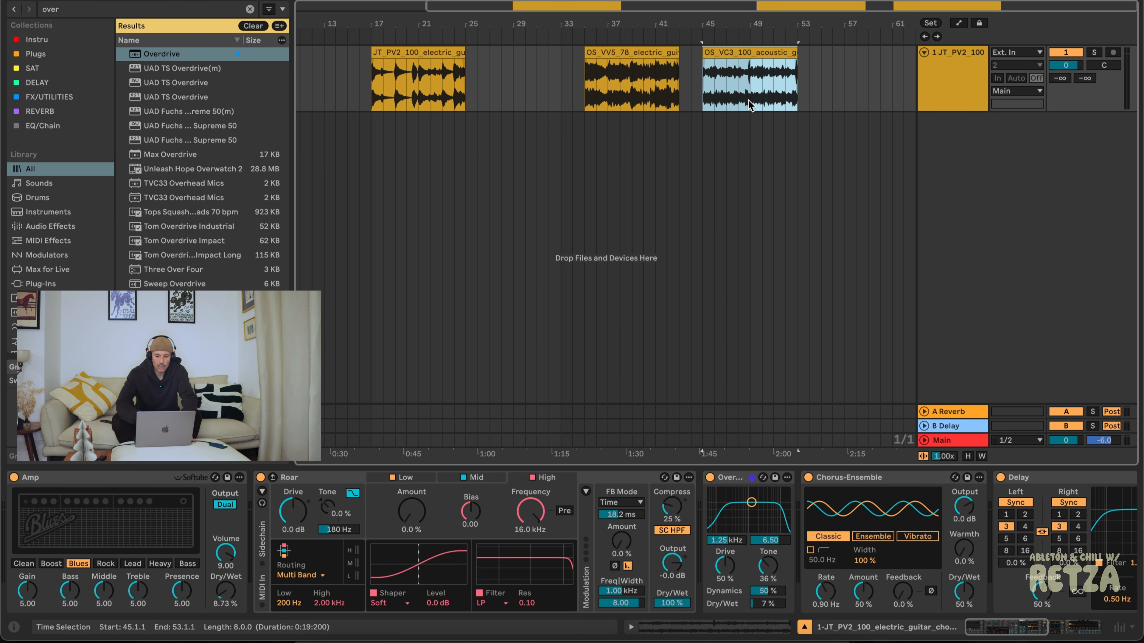
pyautogui.click(764, 627)
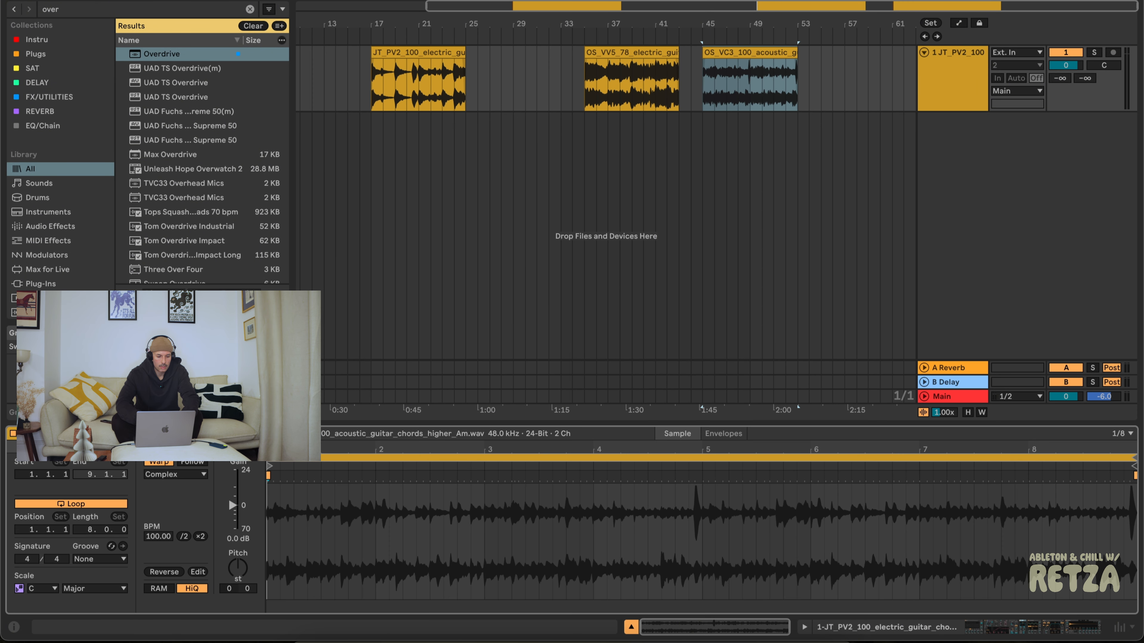
pyautogui.click(164, 571)
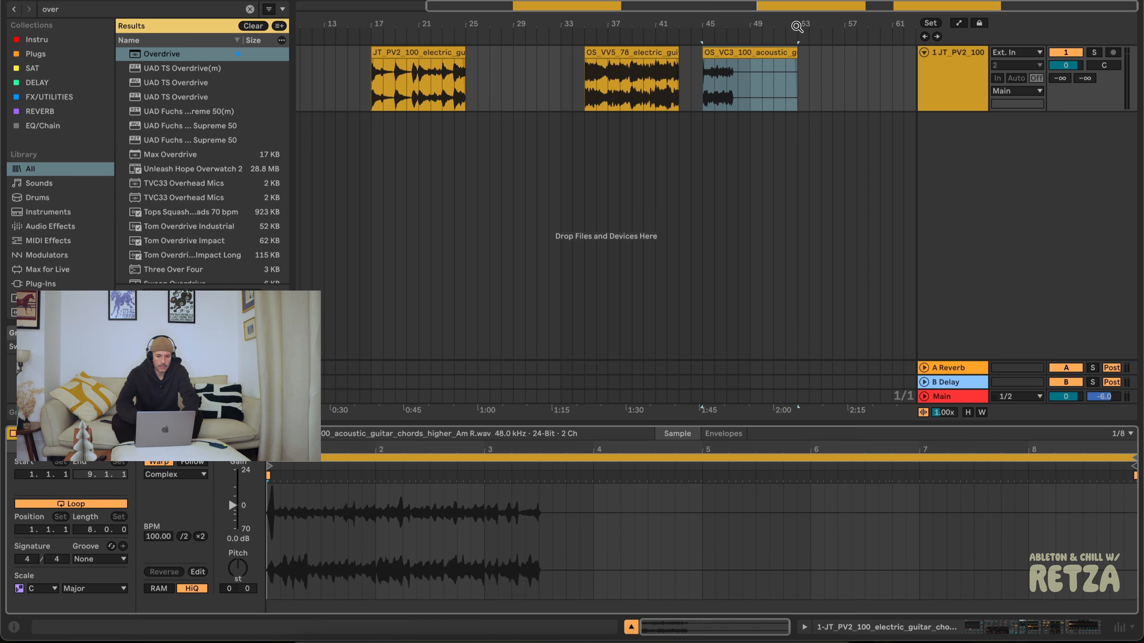
# Time-stretch the reversed acoustic guitar clip to a length of 67 bars, ending at bar 112.
pyautogui.moveTo(796, 56); pyautogui.dragTo(1112, 58)
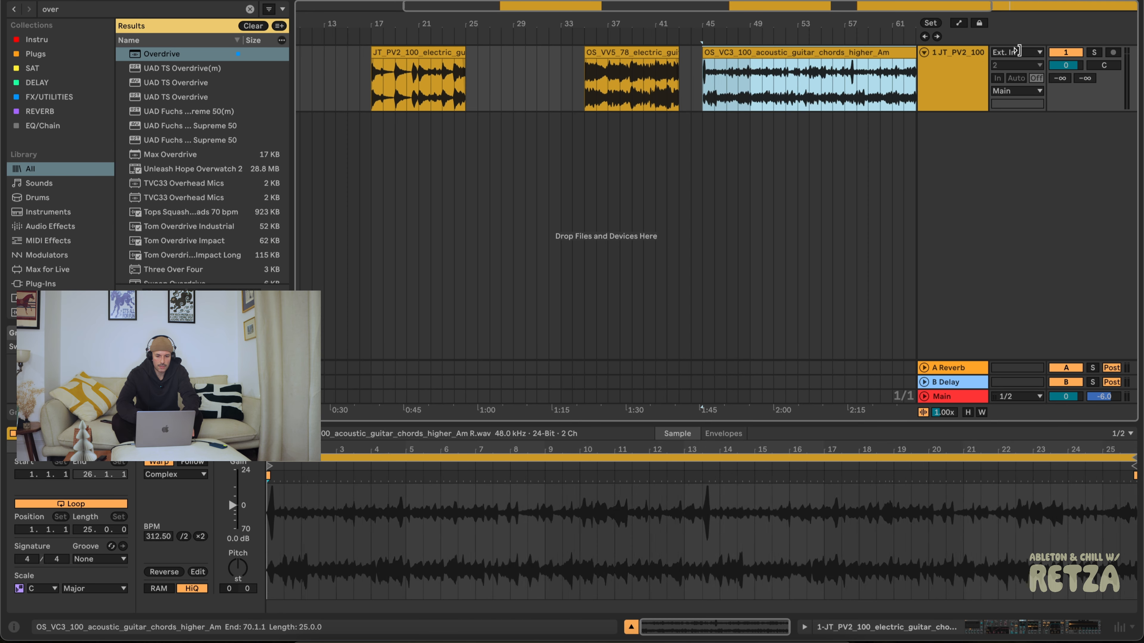
pyautogui.moveTo(749, 16); pyautogui.dragTo(487, 16)
pyautogui.moveTo(851, 59); pyautogui.dragTo(946, 58)
pyautogui.moveTo(614, 21); pyautogui.dragTo(619, 3)
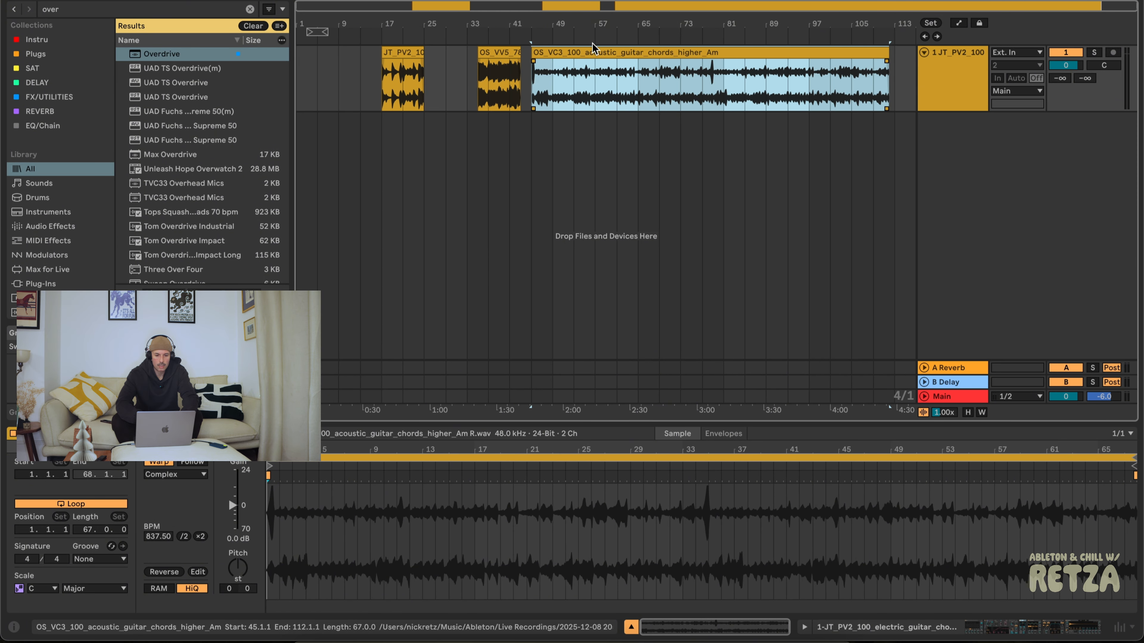
# Play the stretched guitar clip from its start and lower its clip gain to -5.6 dB.
pyautogui.press('space')
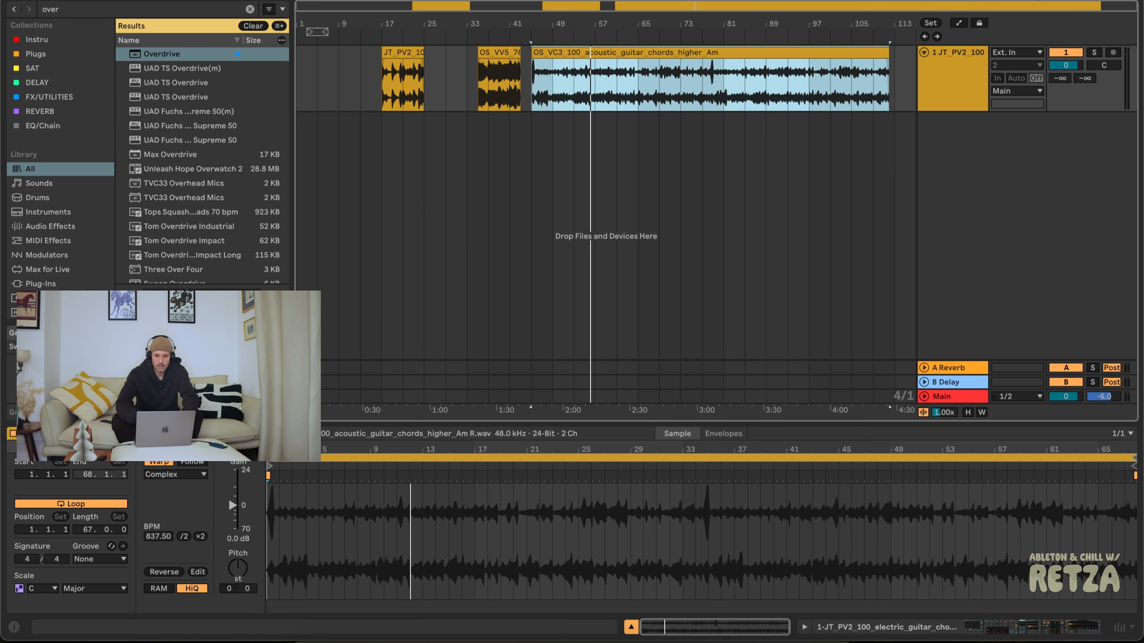
pyautogui.press('space')
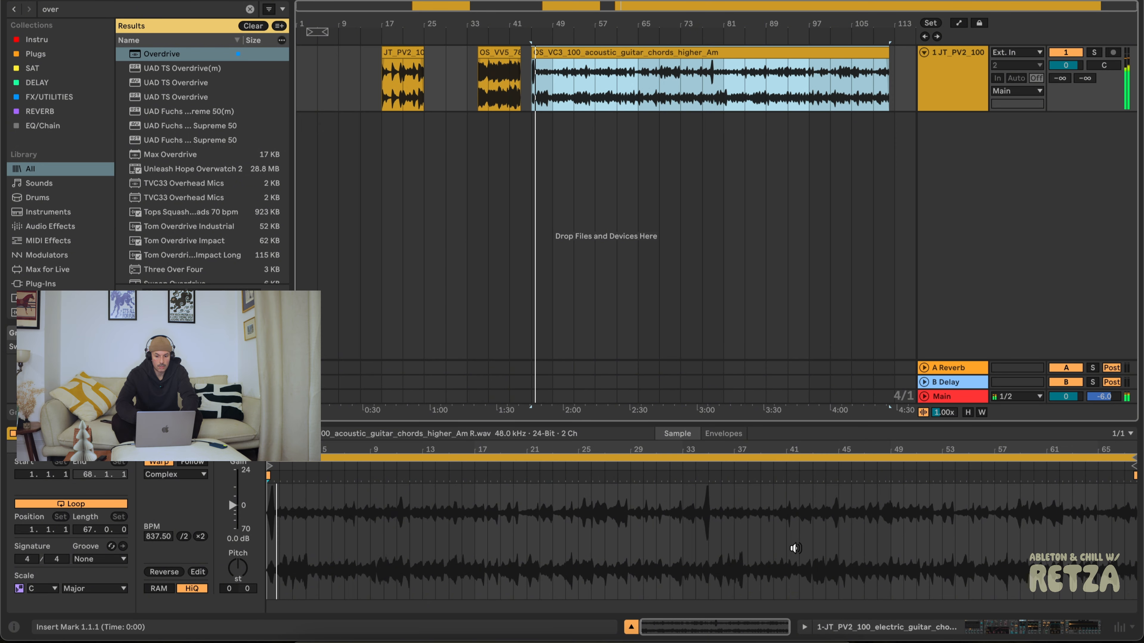
pyautogui.click(983, 627)
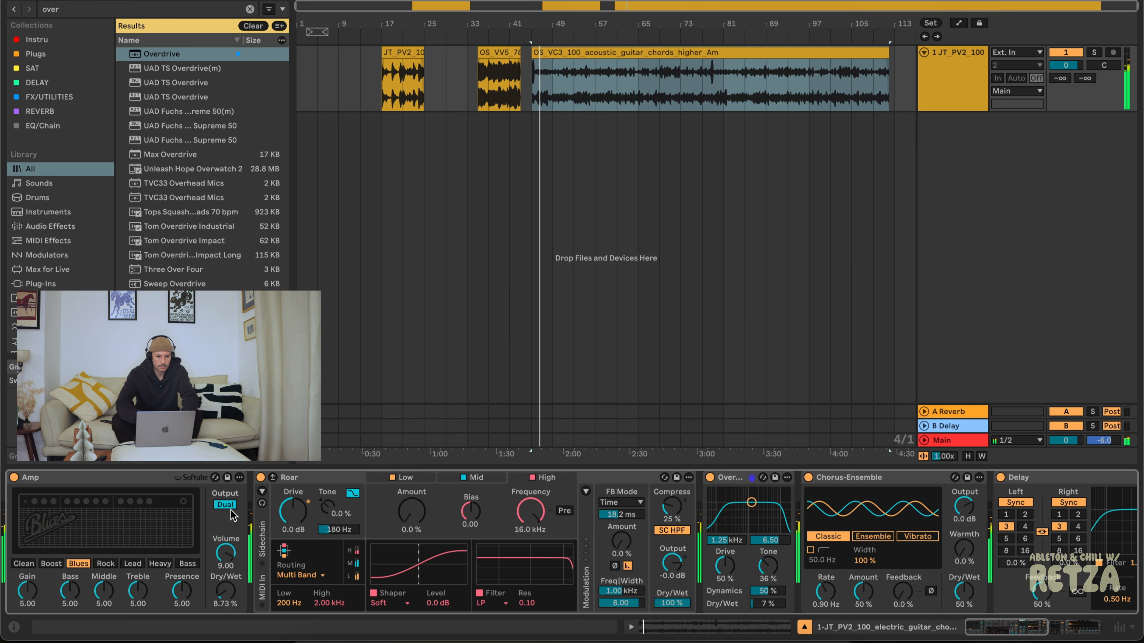
pyautogui.click(736, 56)
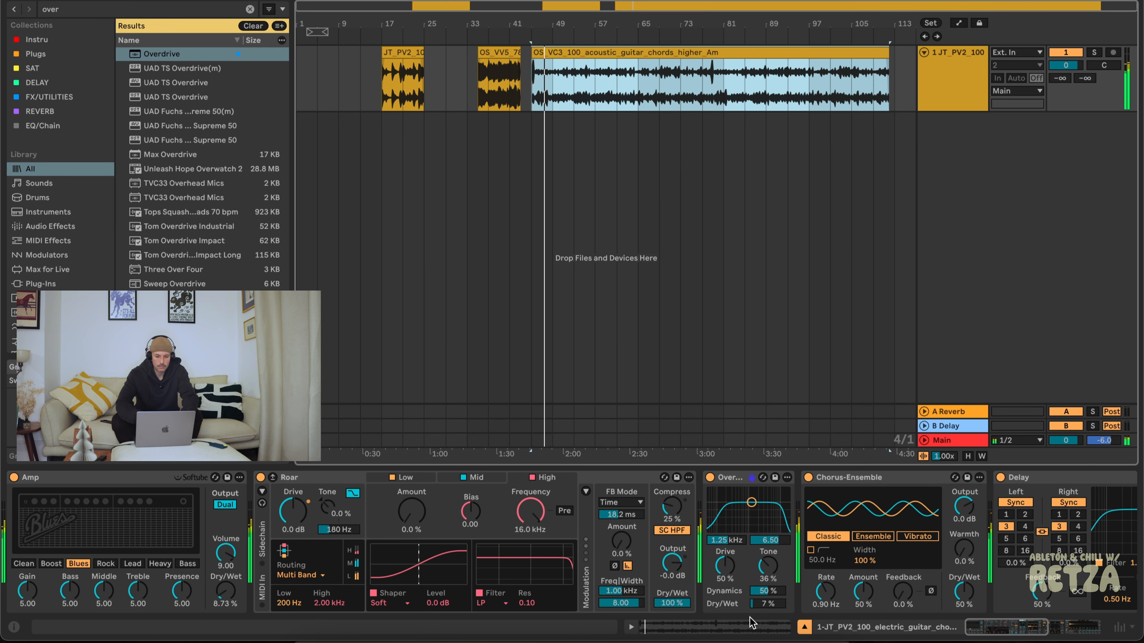
pyautogui.hotkey('shift', 'Tab')
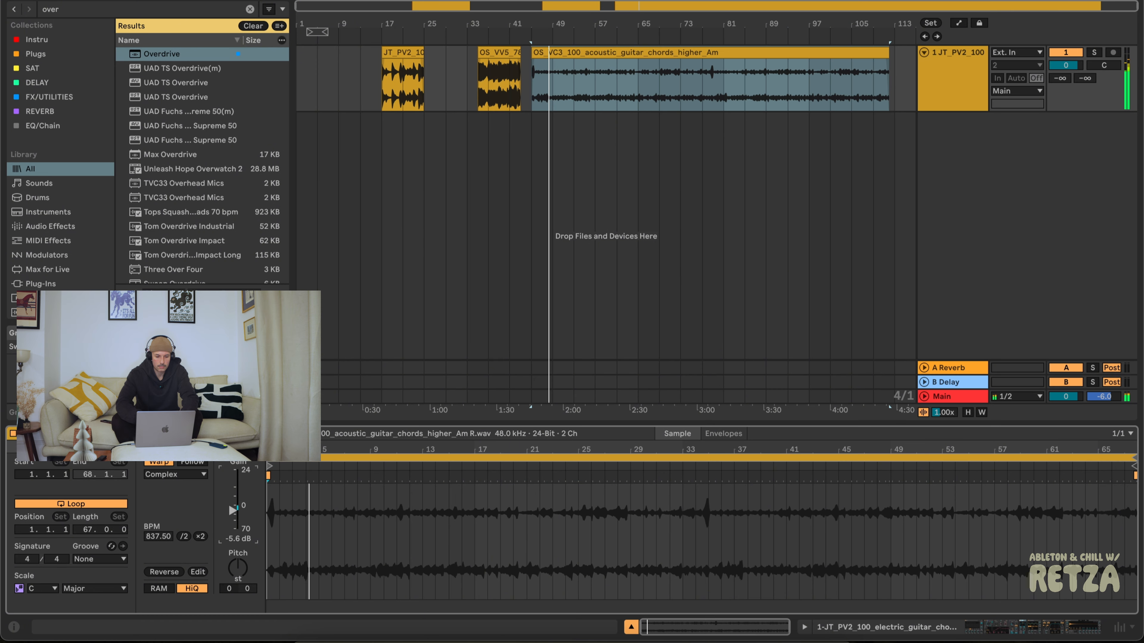
pyautogui.press('XF86AudioRaiseVolume')
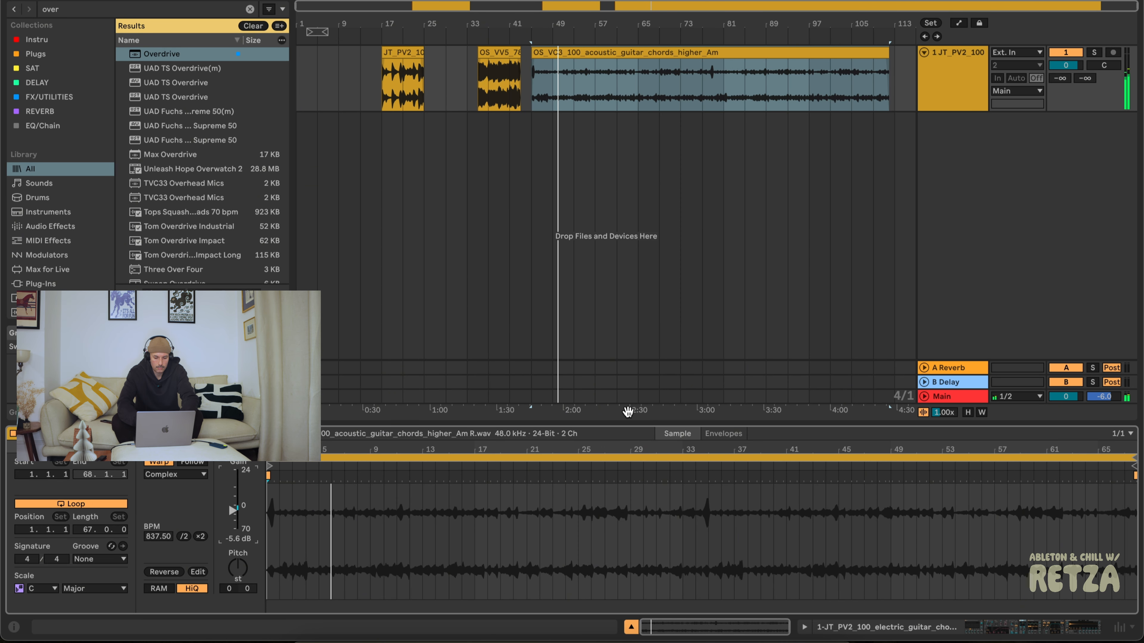
# Continue playback from bar 69 of the stretched clip and switch off the Chorus-Ensemble device.
pyautogui.hotkey('shift', 'Tab')
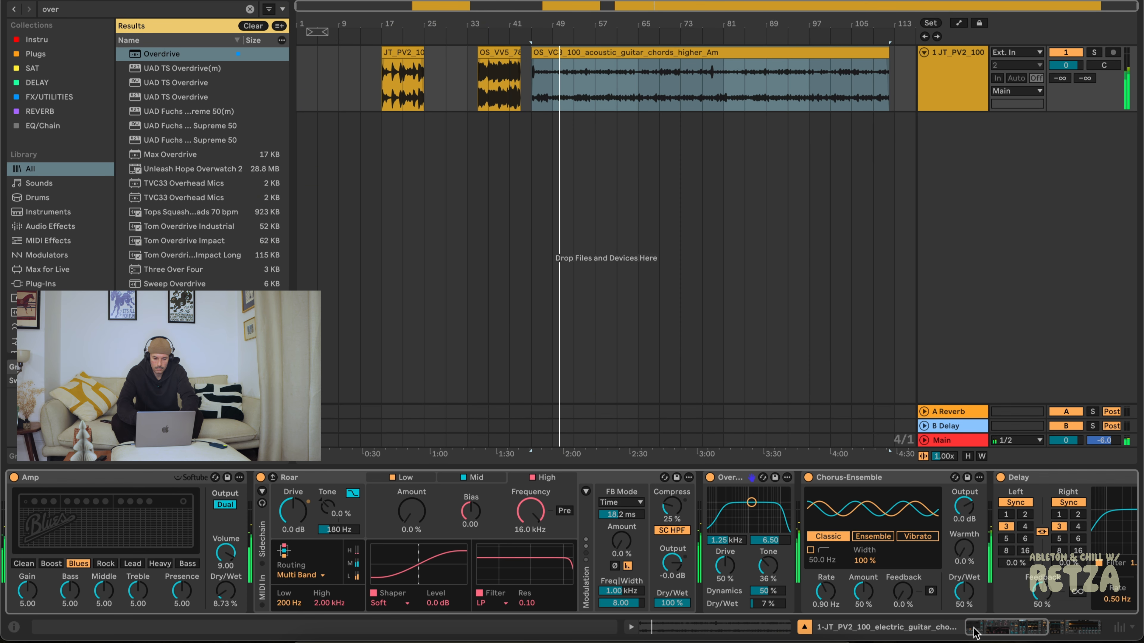
pyautogui.click(657, 85)
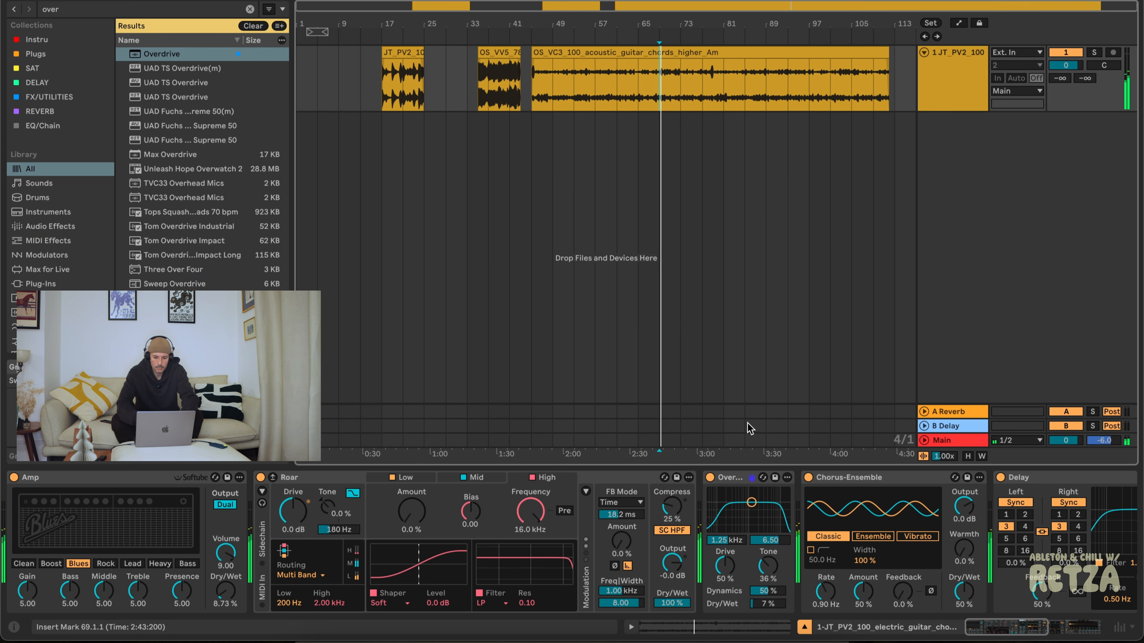
pyautogui.hscroll(4, 724, 484)
pyautogui.click(669, 478)
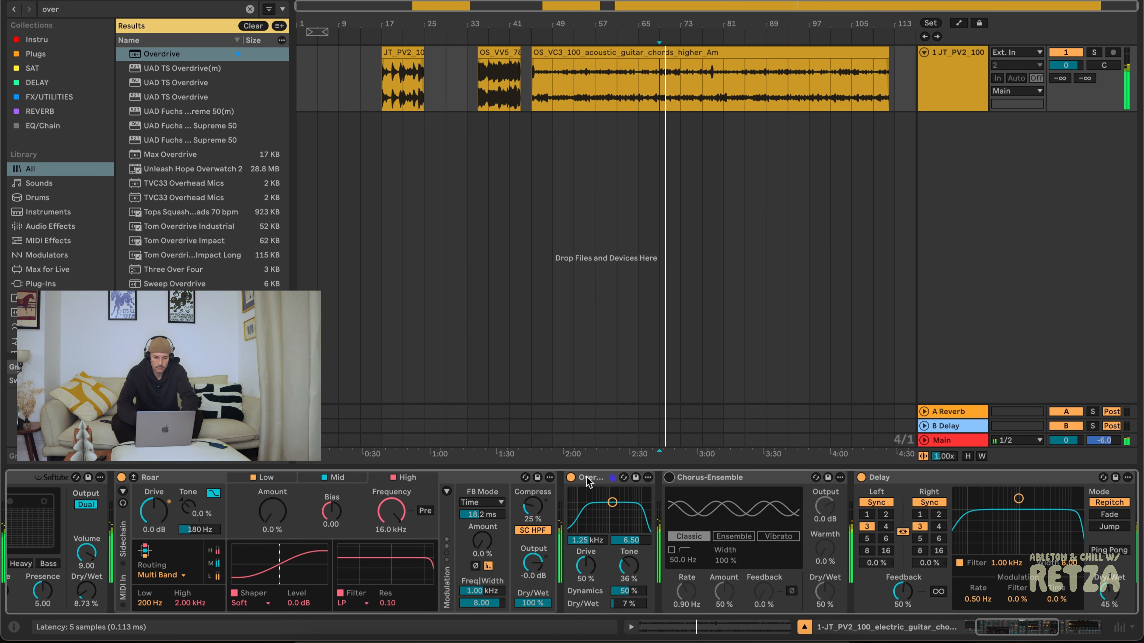
# Switch off the Overdrive device and lower the Delay's dry/wet to 37%.
pyautogui.click(570, 478)
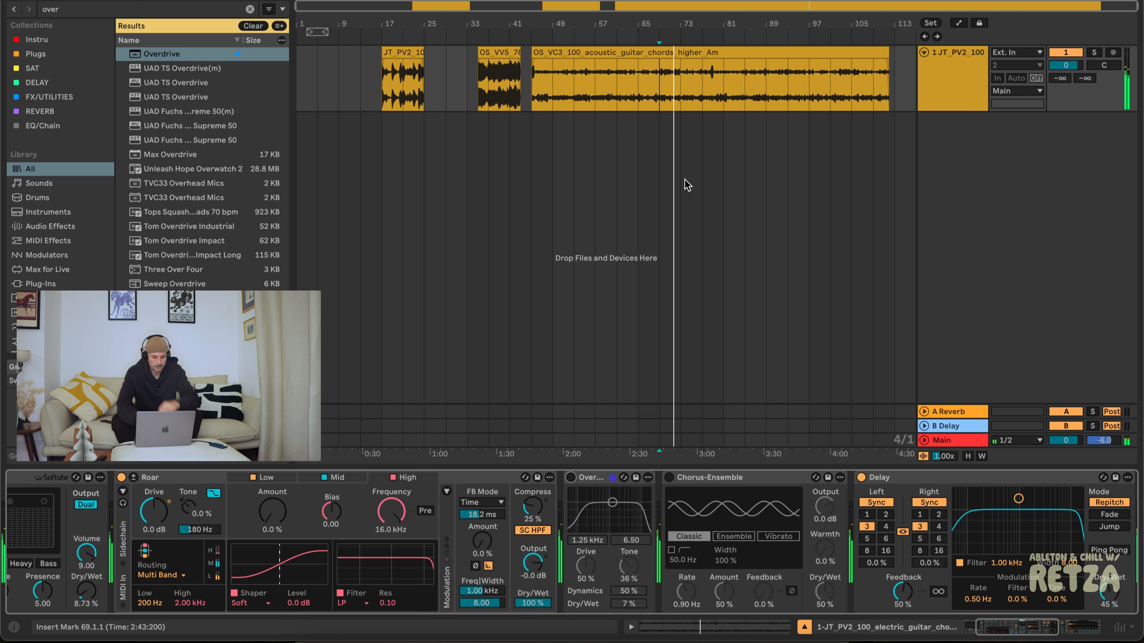
pyautogui.click(689, 51)
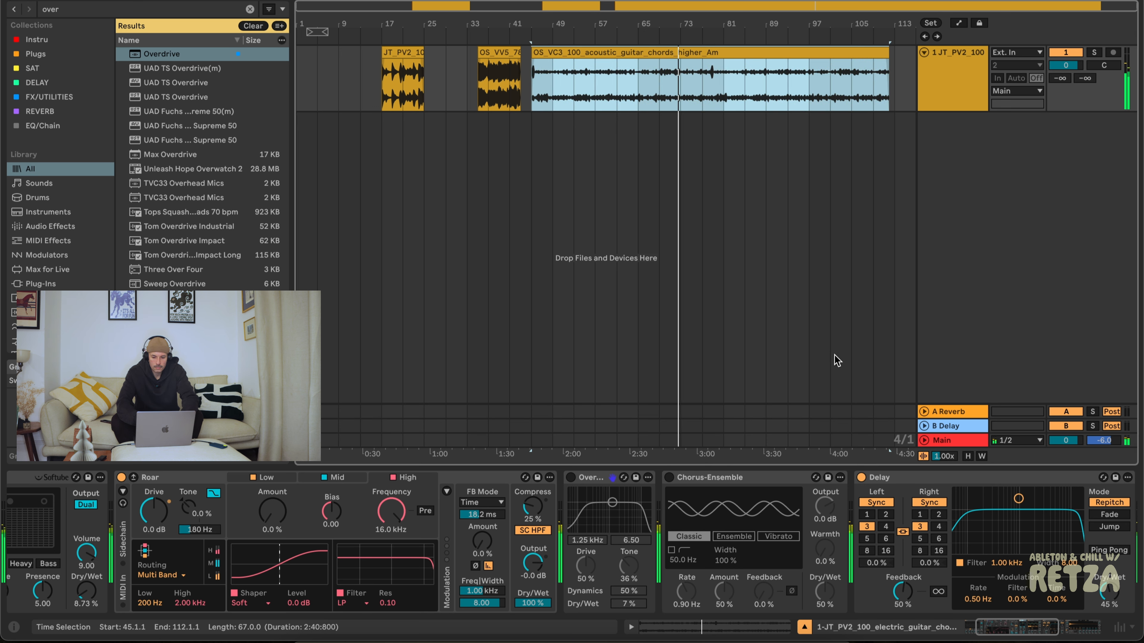
pyautogui.hscroll(5, 905, 556)
pyautogui.moveTo(867, 591); pyautogui.dragTo(871, 598)
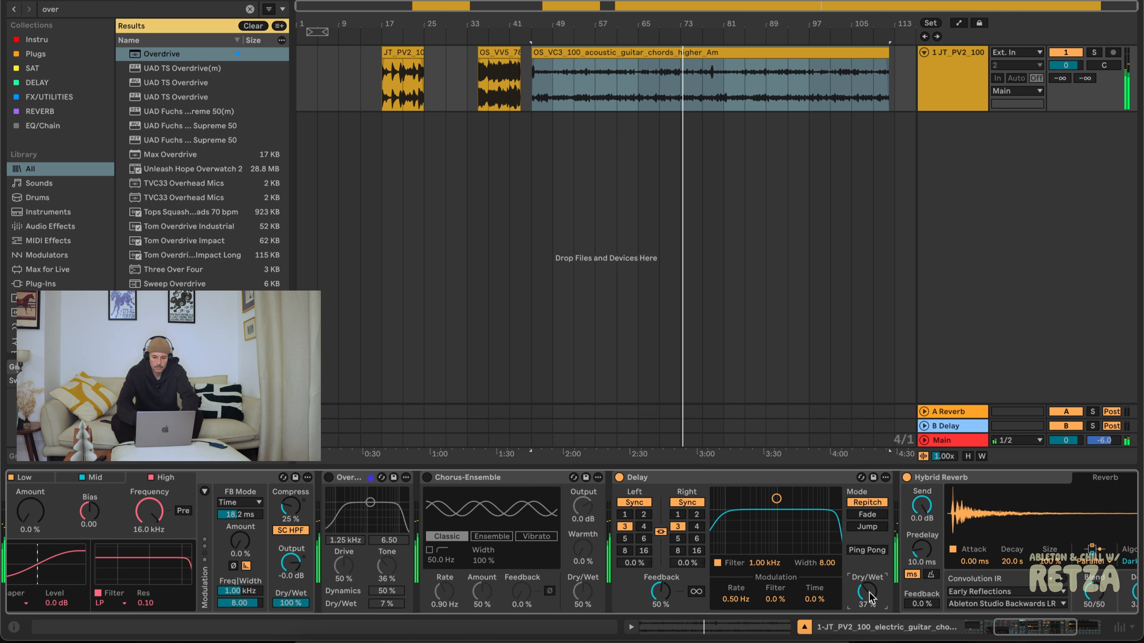
# Replace the Hybrid Reverb with the standard Reverb device and set its dry/wet to 57%.
pyautogui.hscroll(5, 870, 593)
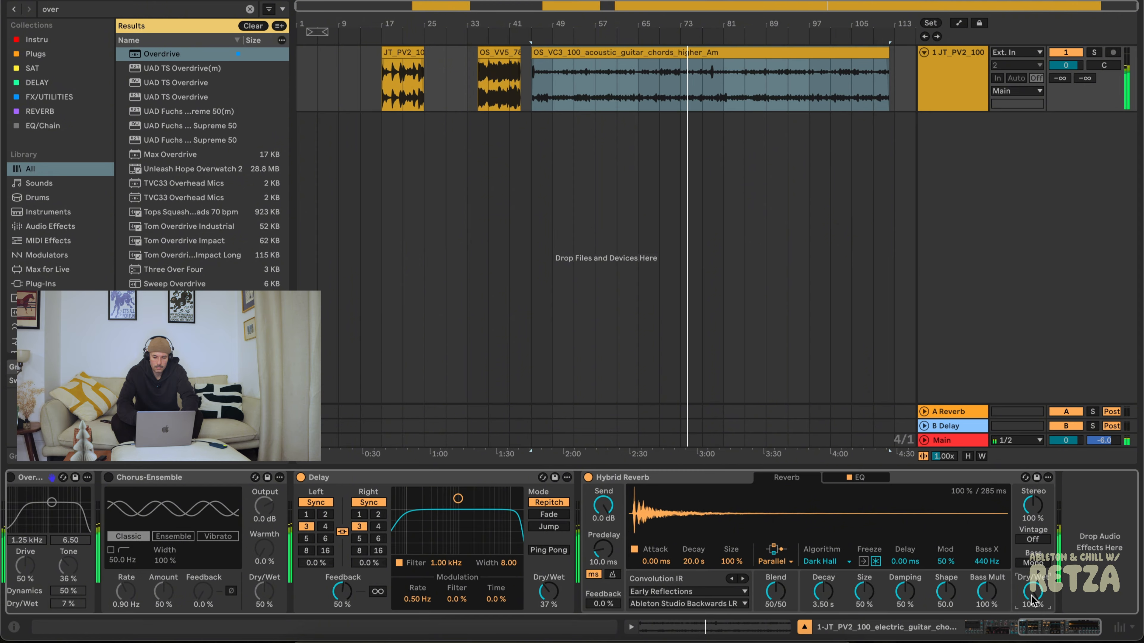
pyautogui.click(676, 594)
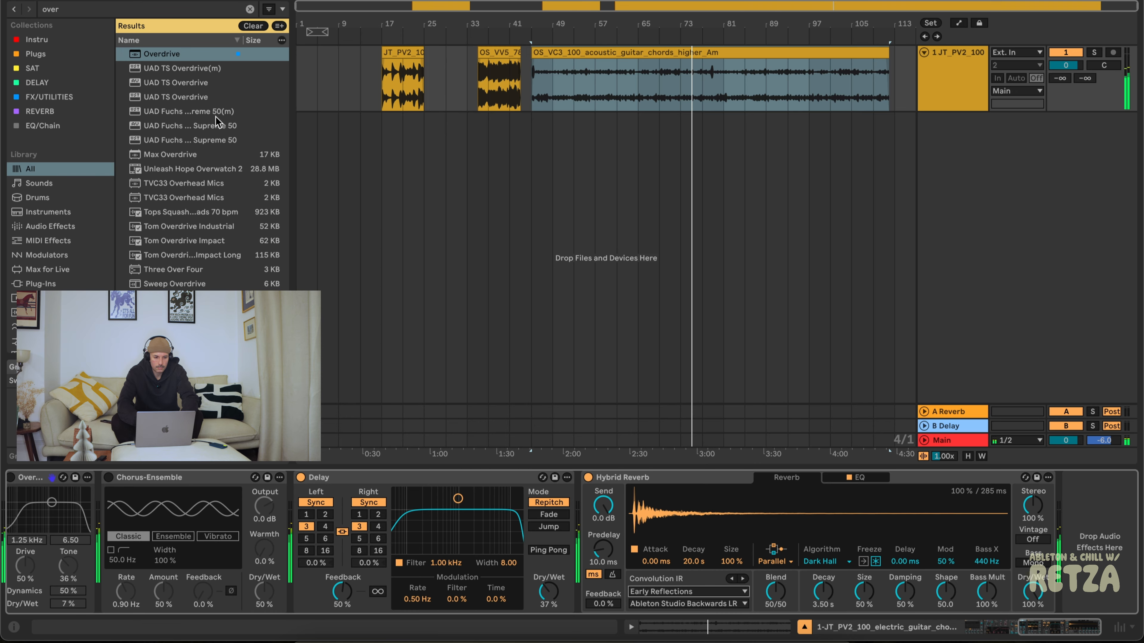
pyautogui.press('super+f')
pyautogui.write('rev')
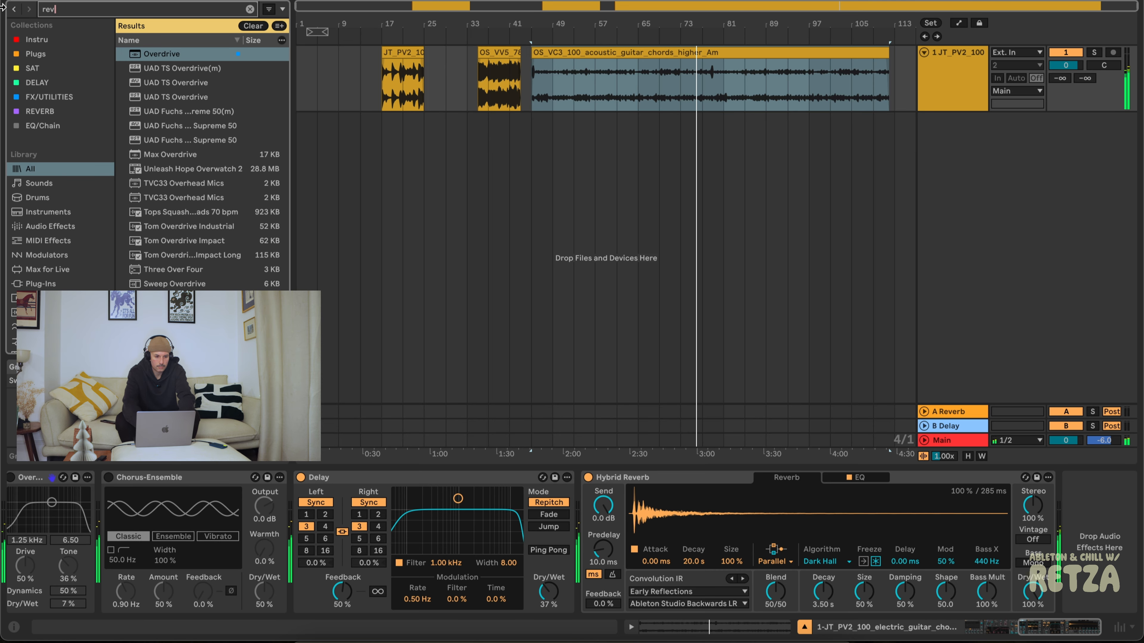
pyautogui.doubleClick(173, 55)
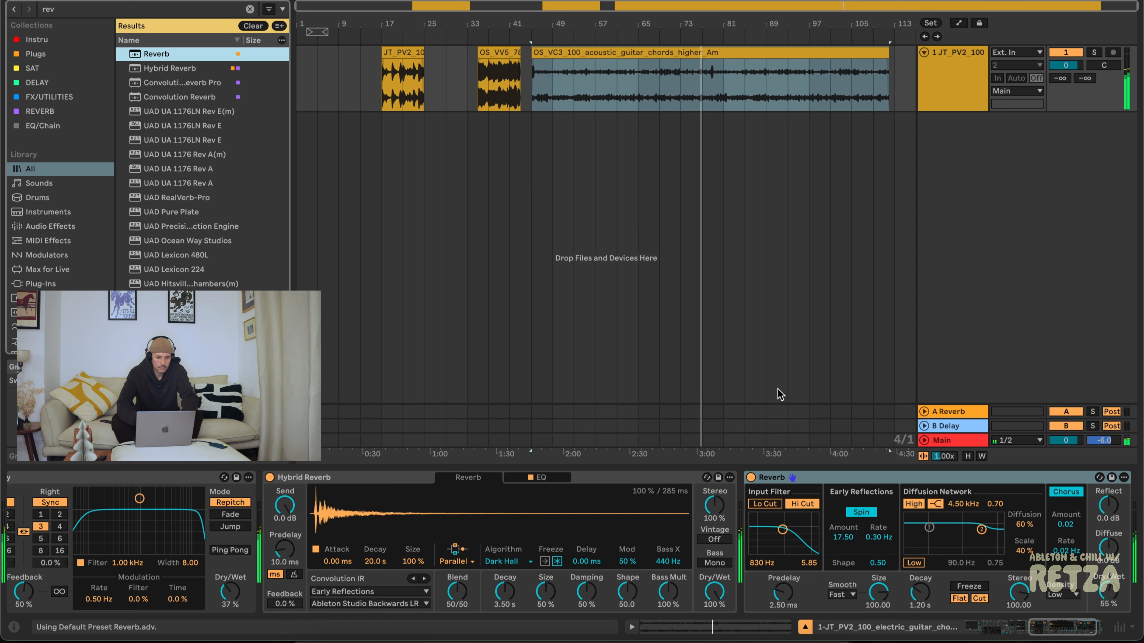
pyautogui.click(606, 484)
pyautogui.press('Delete')
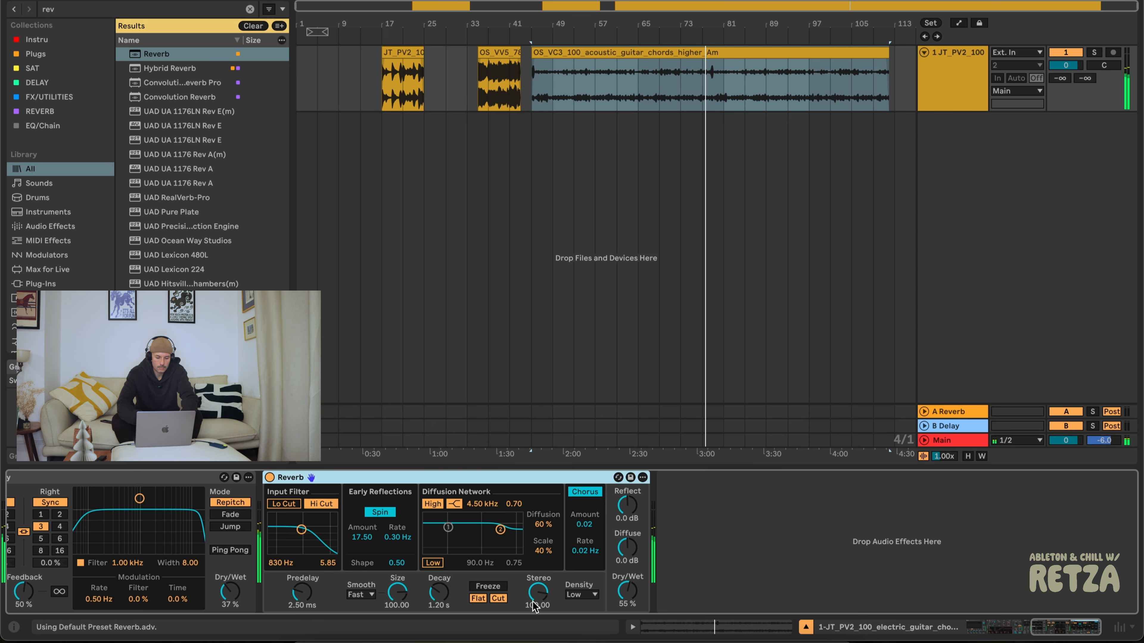
pyautogui.moveTo(617, 591); pyautogui.dragTo(617, 582)
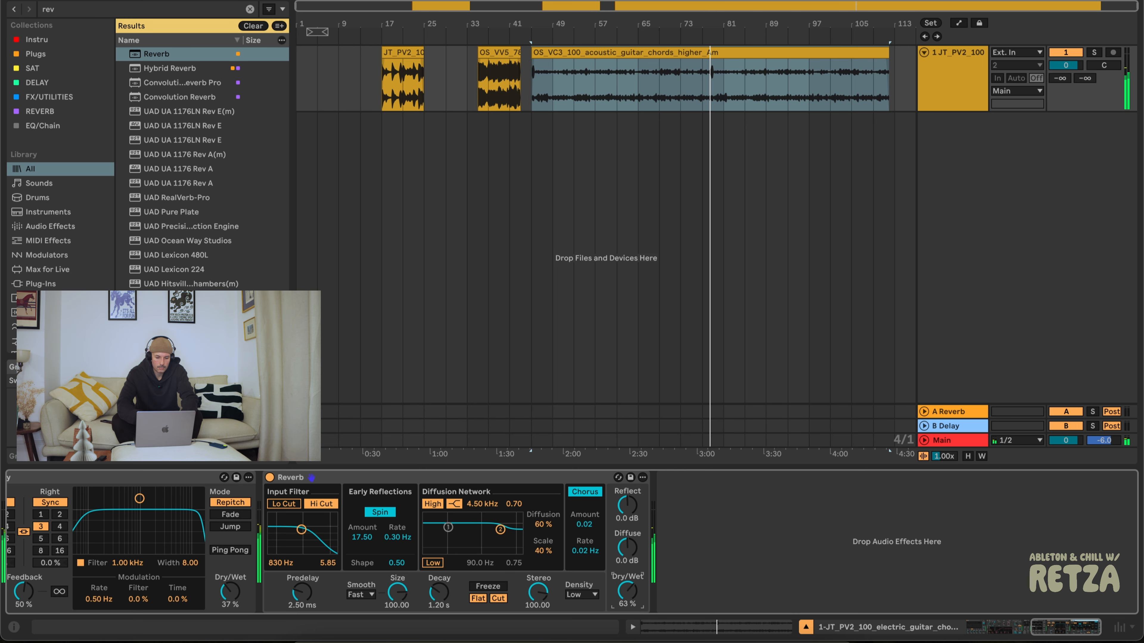
# Bounce the stretched OS_VC3_100 acoustic guitar clip to new audio, allowing playback to stop.
pyautogui.click(723, 53)
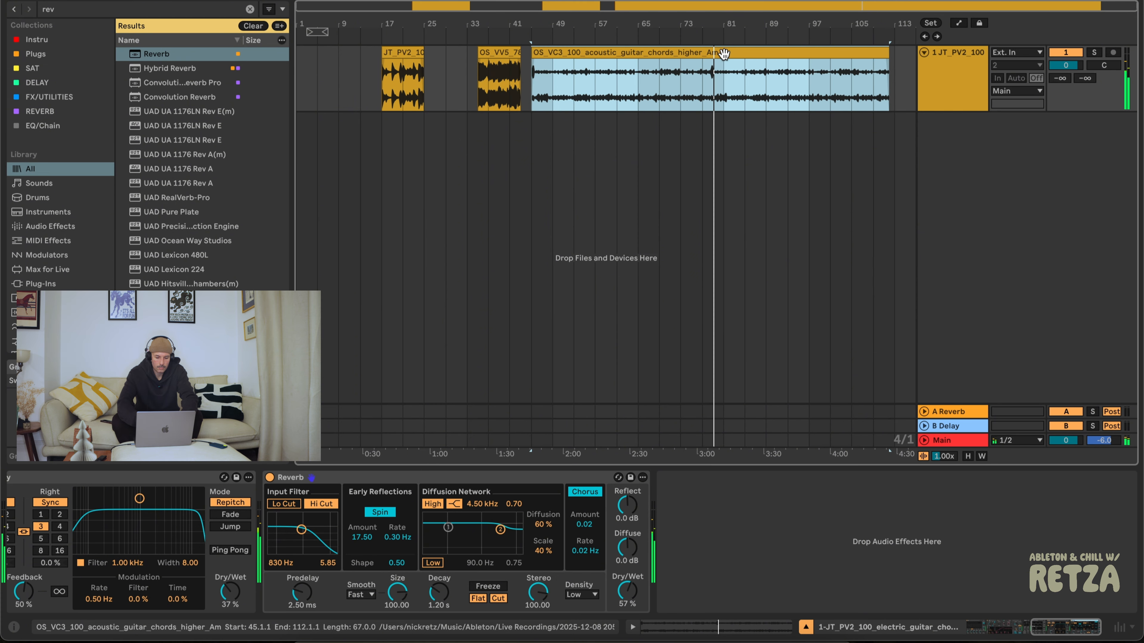
pyautogui.press('space')
pyautogui.press('super+b')
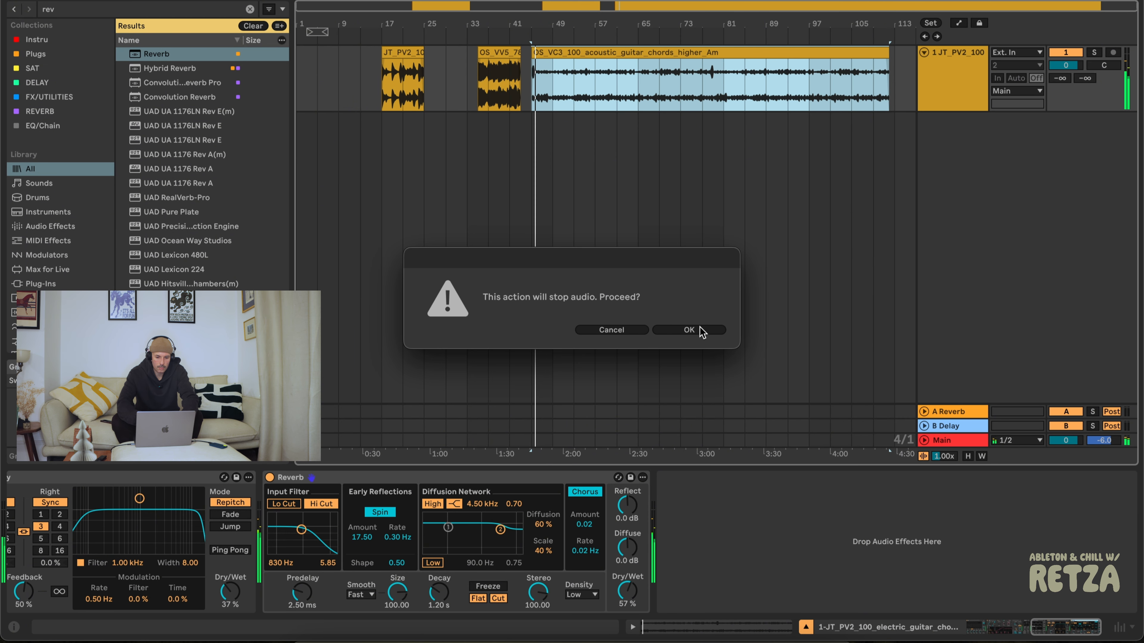
pyautogui.click(693, 330)
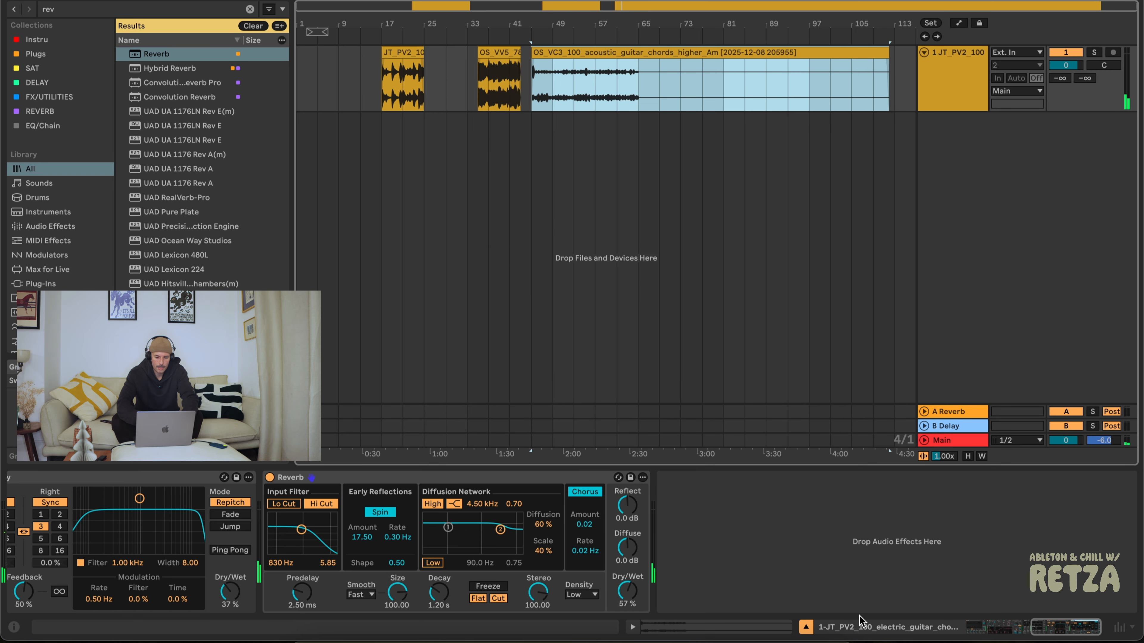
# Try time-stretching the bounced acoustic guitar clip to 260 bars, play it back, and undo the stretch.
pyautogui.click(745, 622)
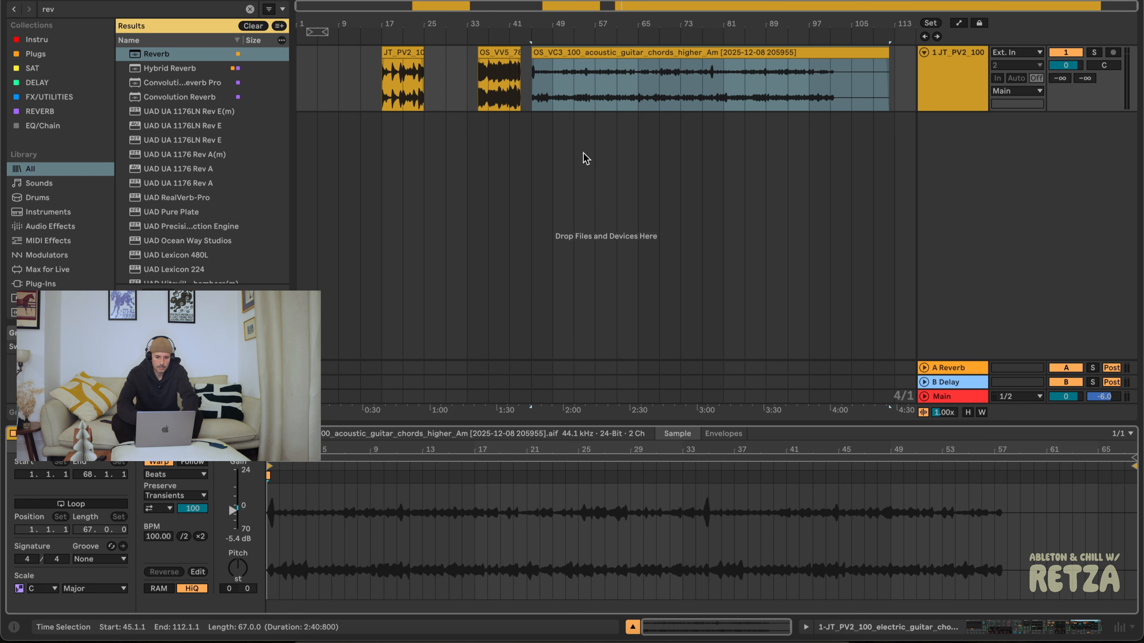
pyautogui.moveTo(889, 53); pyautogui.dragTo(1024, 59)
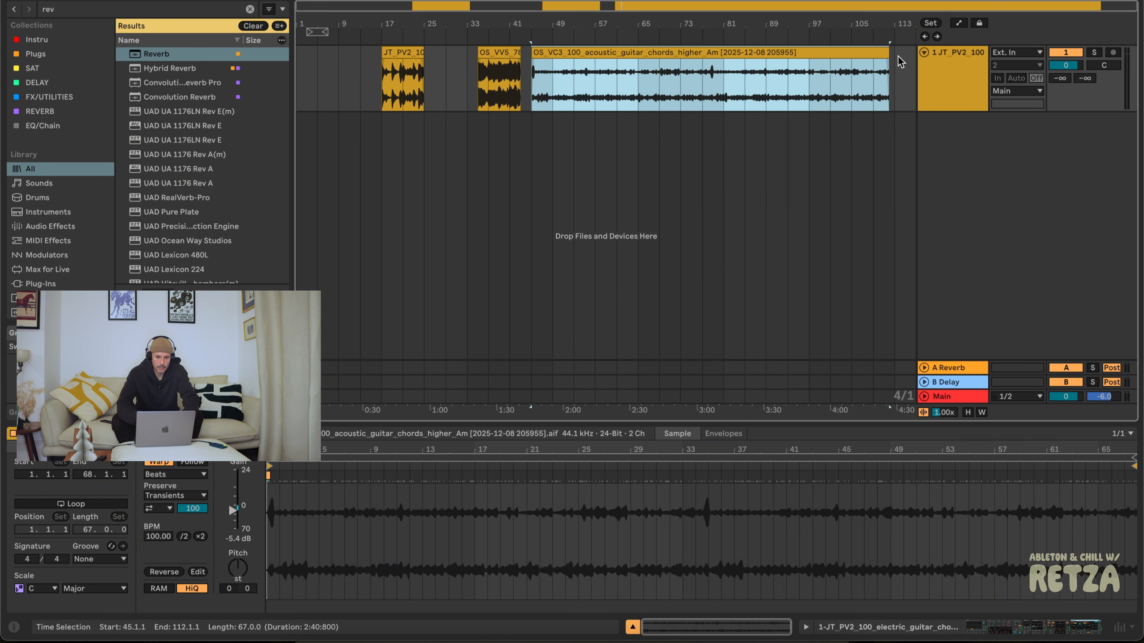
pyautogui.moveTo(888, 53); pyautogui.dragTo(1065, 64)
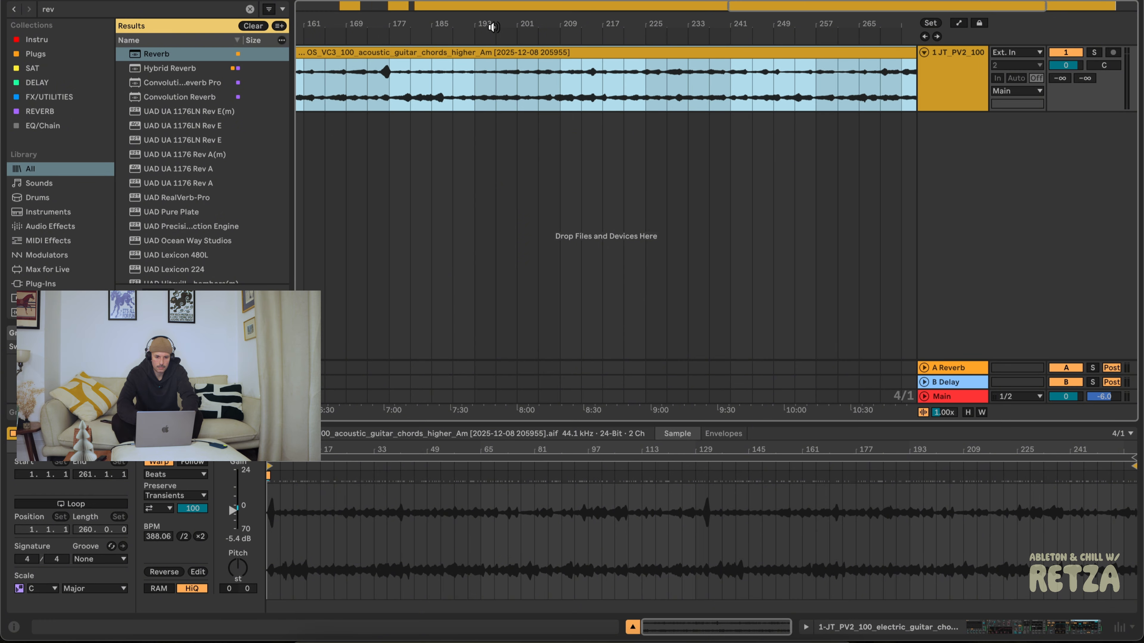
pyautogui.moveTo(507, 22); pyautogui.dragTo(691, 24)
pyautogui.click(515, 34)
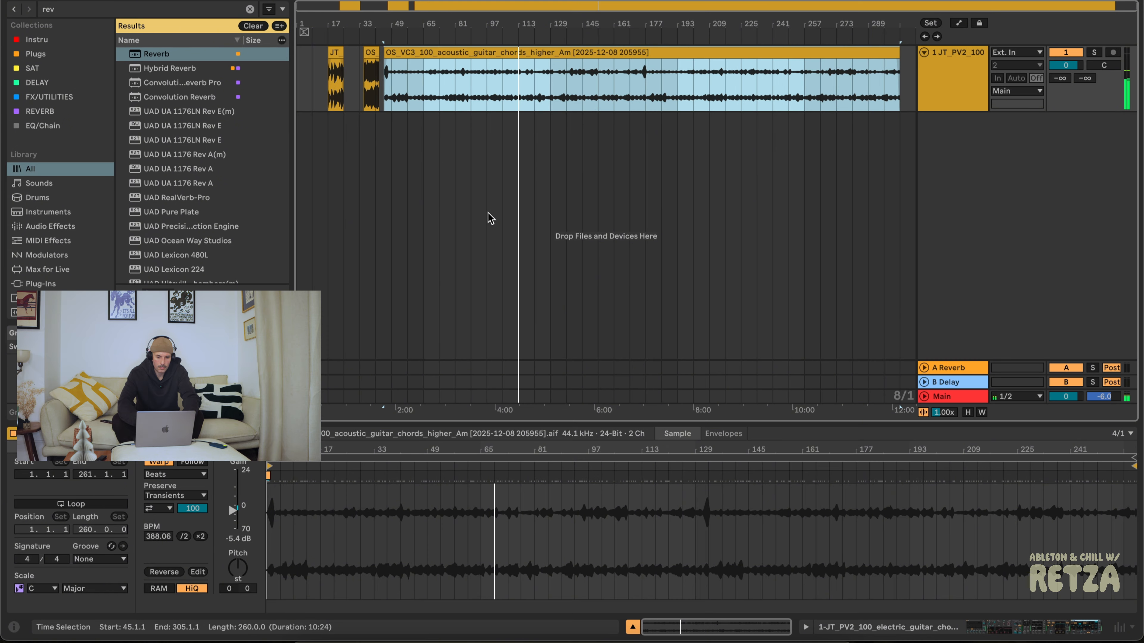
pyautogui.press('super+z')
# Place the OS_VV5_78 electric guitar clip at bar 131, time-stretched to about 102 bars, and reverse it.
pyautogui.moveTo(371, 53); pyautogui.dragTo(562, 53)
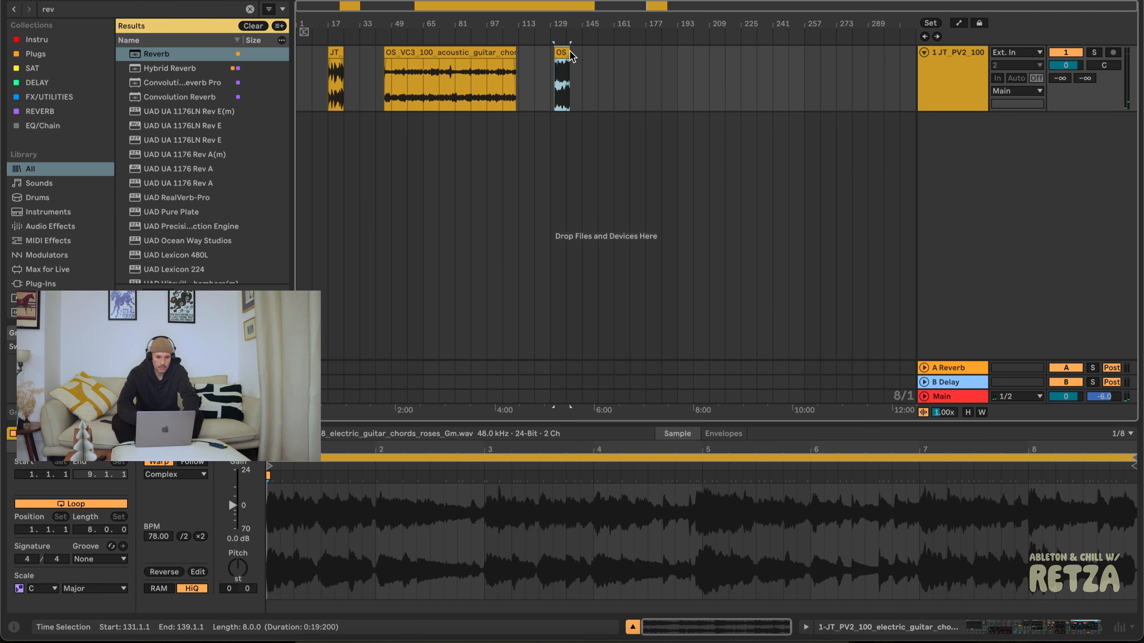
pyautogui.moveTo(565, 51); pyautogui.dragTo(756, 51)
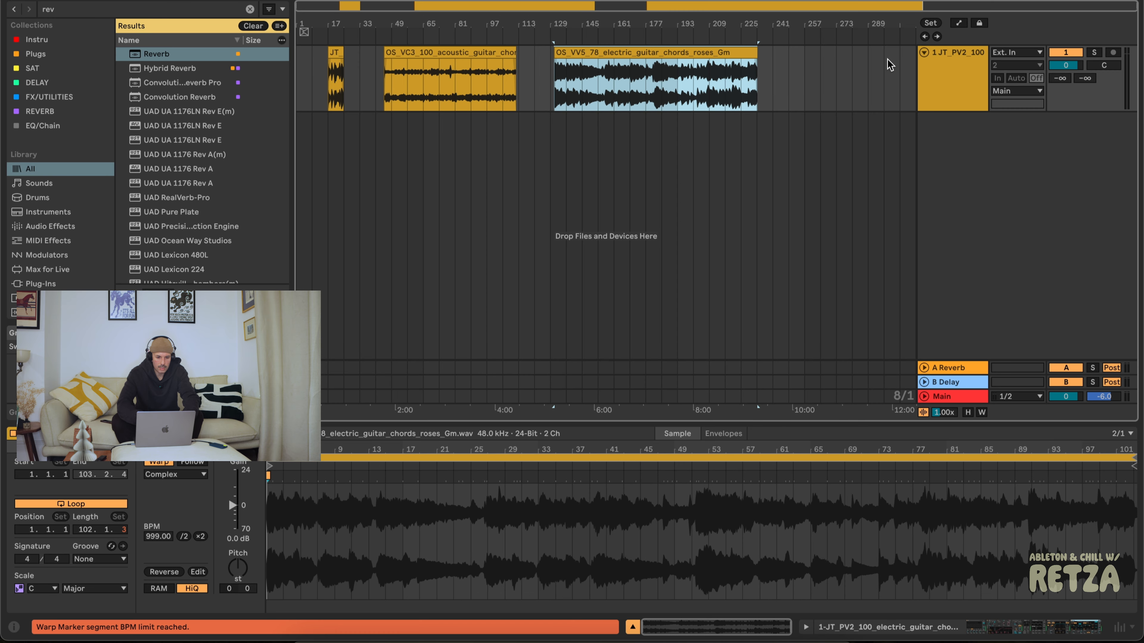
pyautogui.click(166, 571)
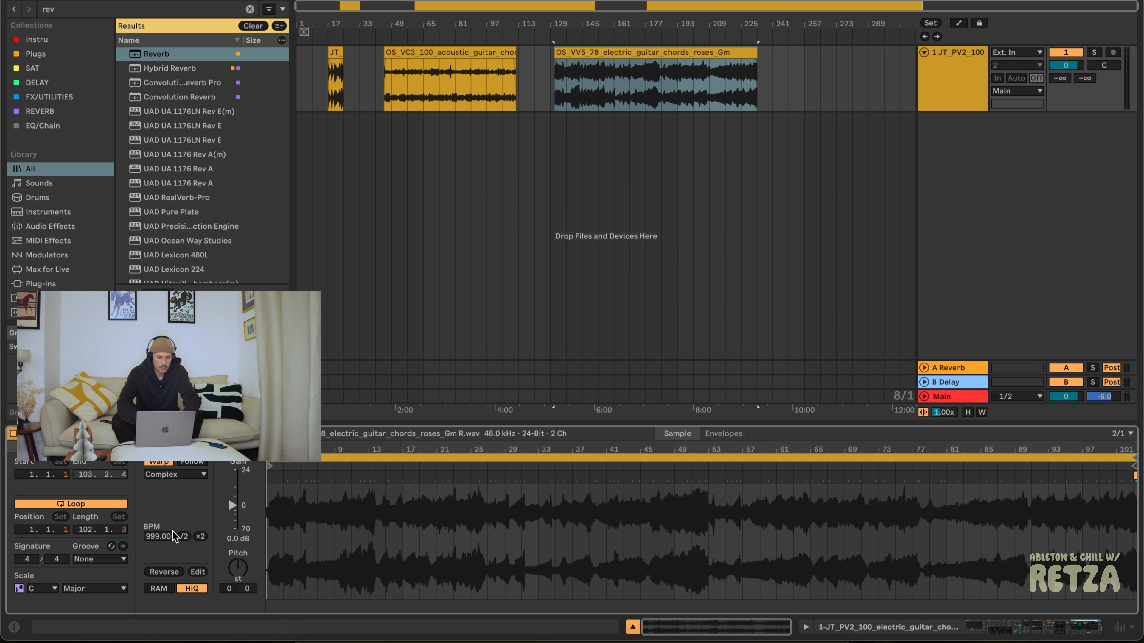
# Play the reversed electric guitar clip from bar 177 and lower the track volume to -13.9 dB.
pyautogui.click(646, 77)
pyautogui.press('space')
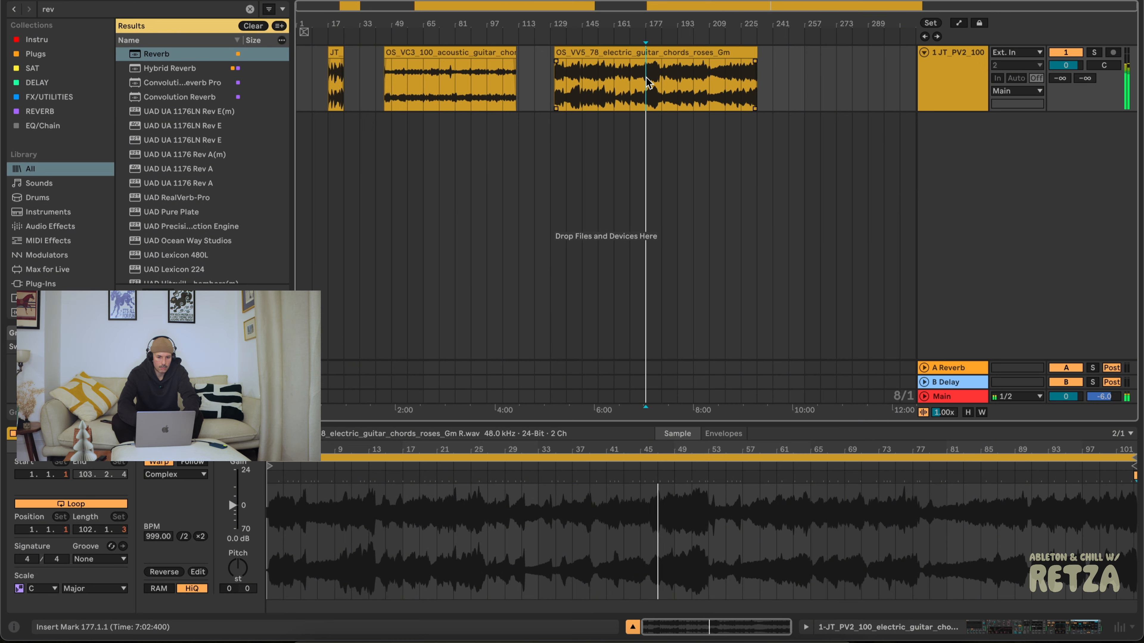
pyautogui.moveTo(1126, 60); pyautogui.dragTo(1126, 79)
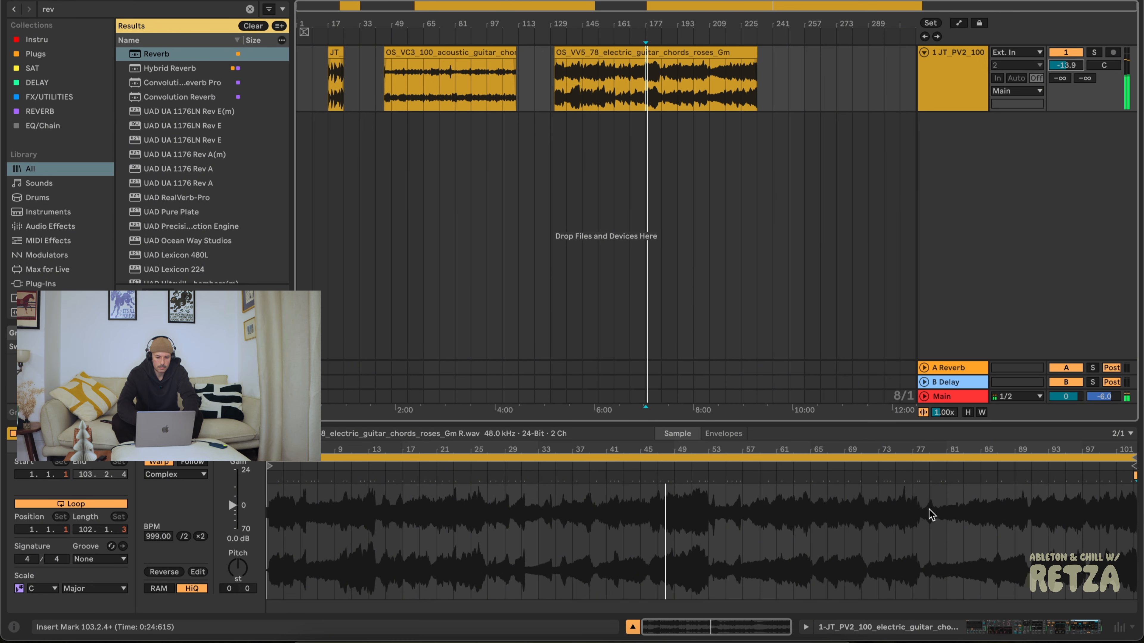
# Lower the clip gain of the reversed OS_VV5_78 clip to -16.8 dB while listening through the effects chain.
pyautogui.click(1021, 622)
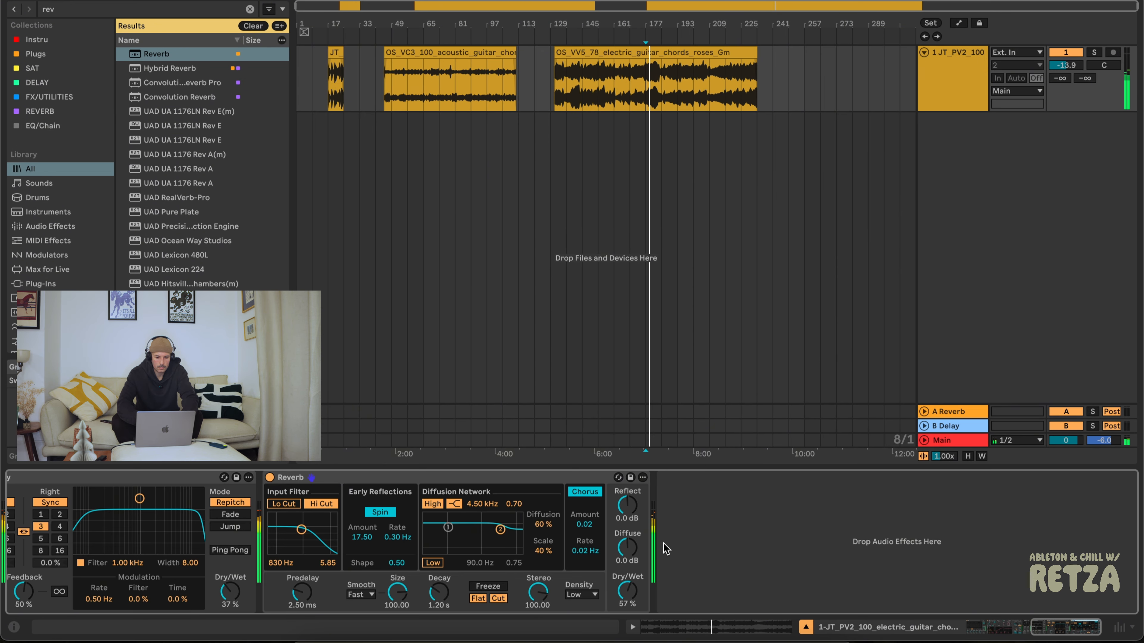
pyautogui.hscroll(-20, 415, 530)
pyautogui.click(684, 51)
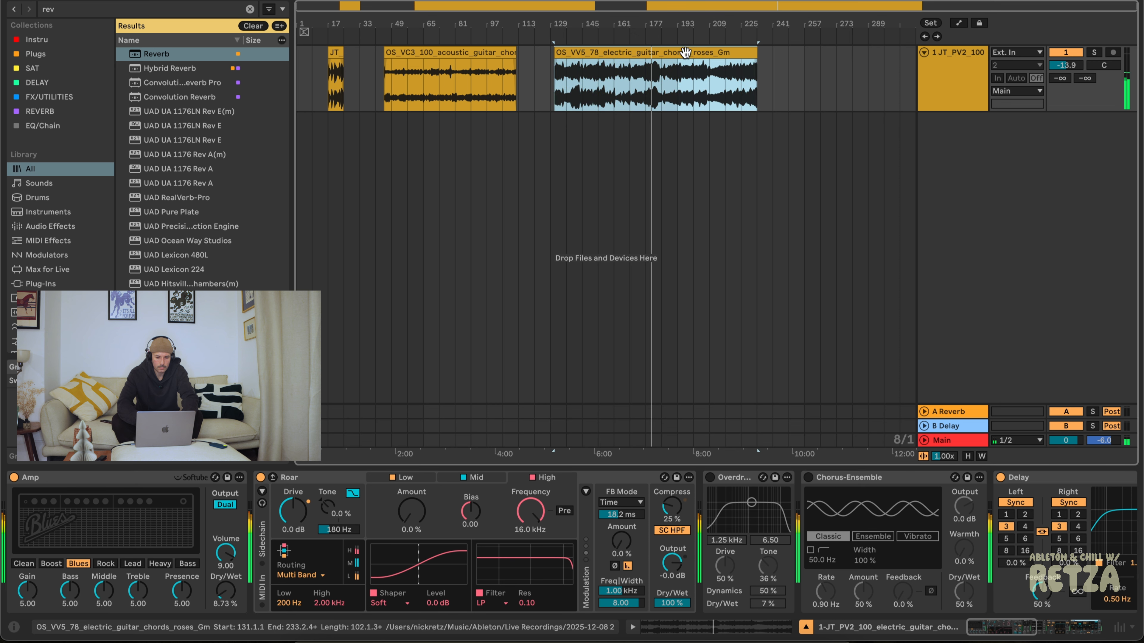
pyautogui.hotkey('shift', 'Tab')
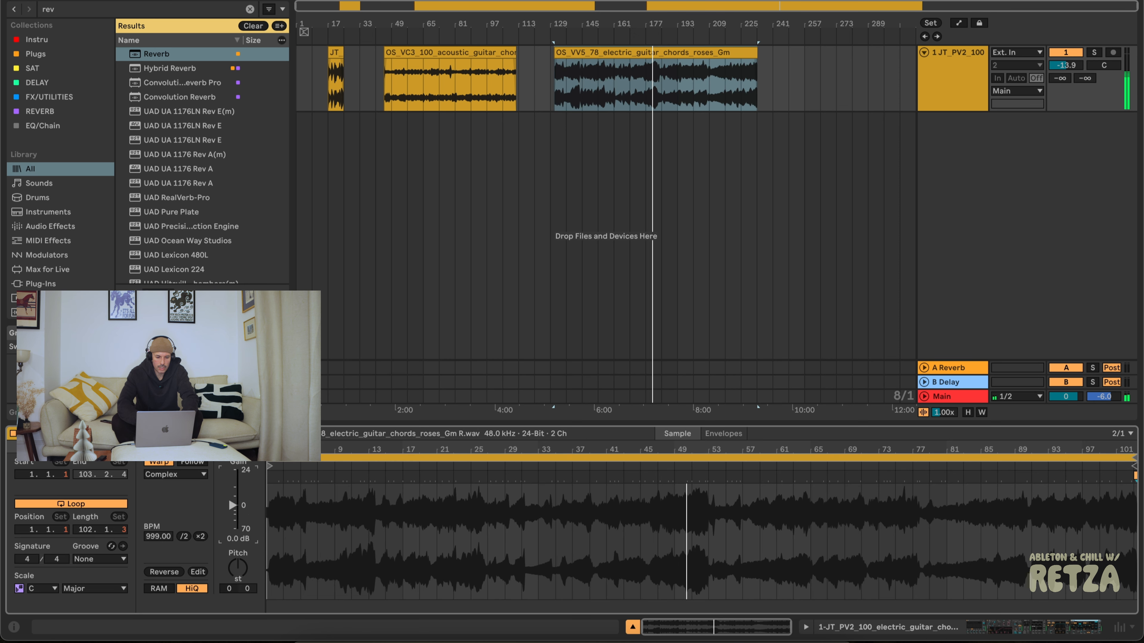
pyautogui.hotkey('shift', 'Tab')
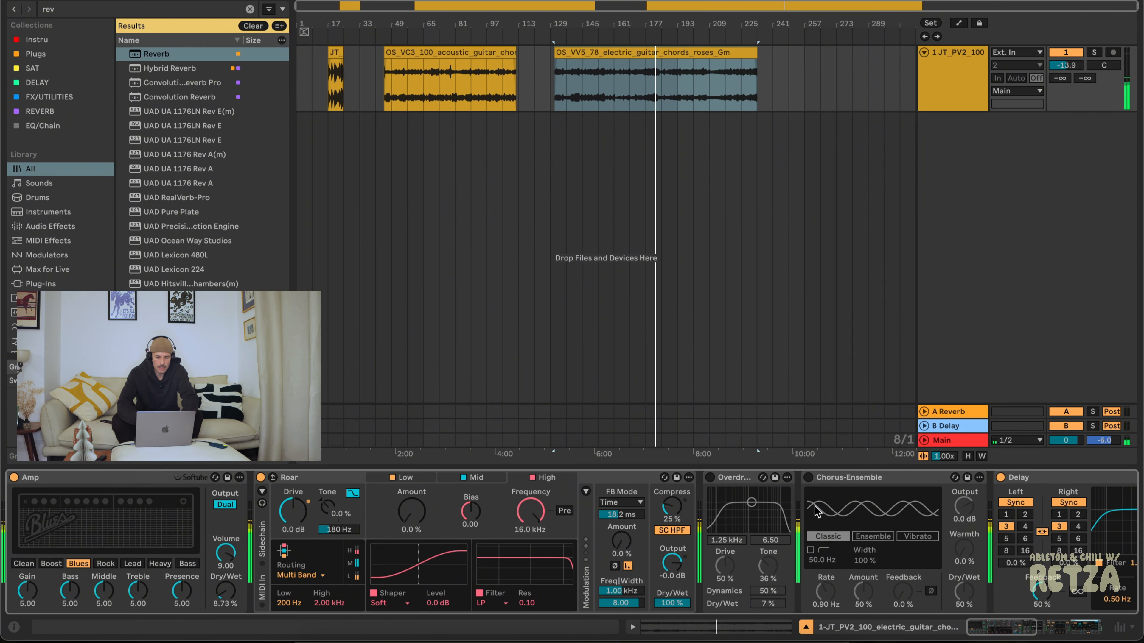
pyautogui.hscroll(10, 1037, 545)
pyautogui.hscroll(8, 1036, 545)
pyautogui.hscroll(20, 777, 523)
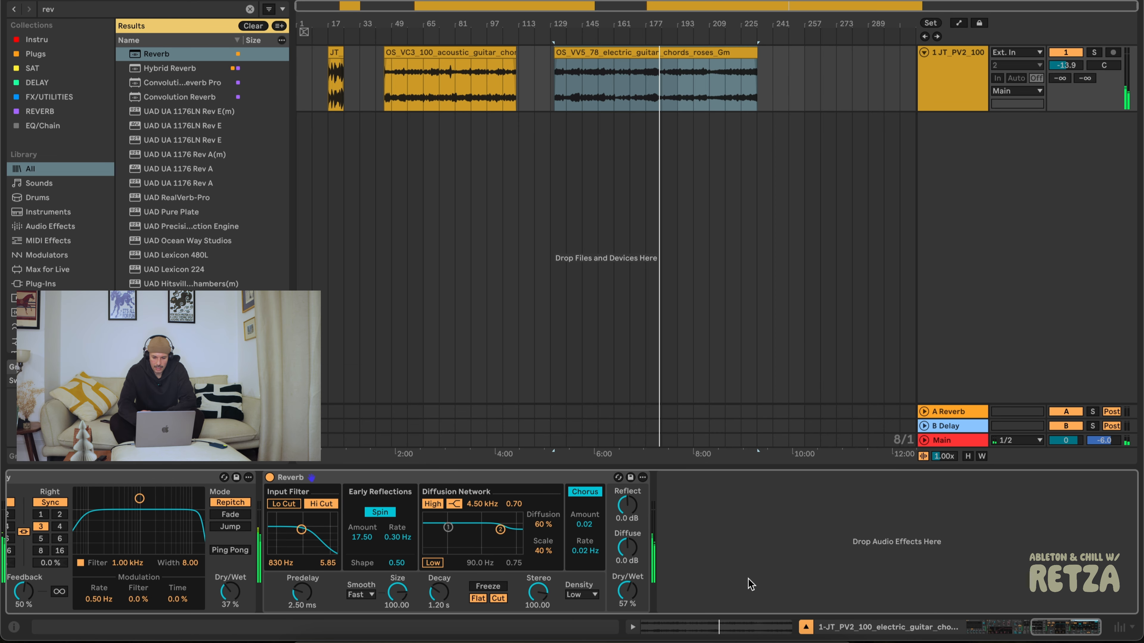
pyautogui.click(720, 628)
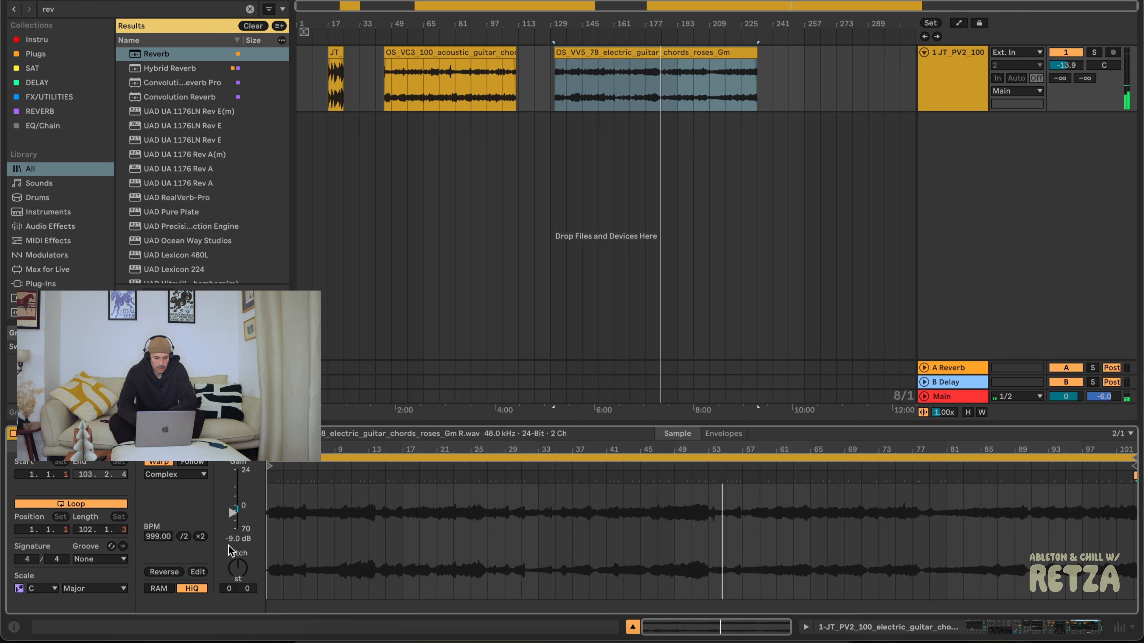
pyautogui.moveTo(232, 513); pyautogui.dragTo(231, 520)
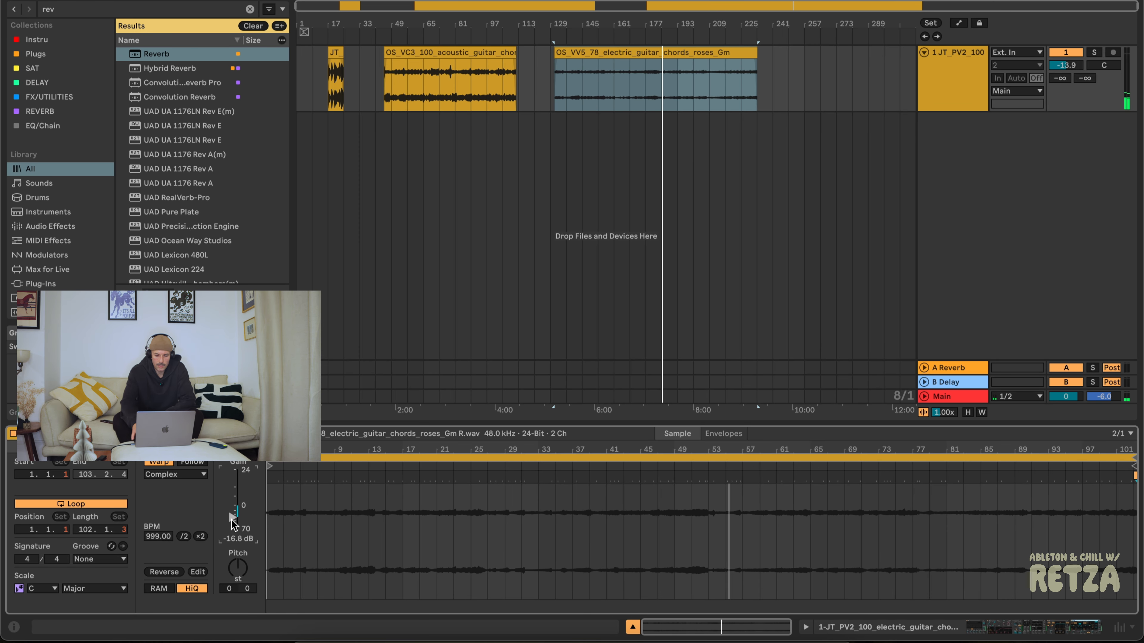
pyautogui.press('XF86AudioRaiseVolume')
pyautogui.hotkey('shift', 'Tab')
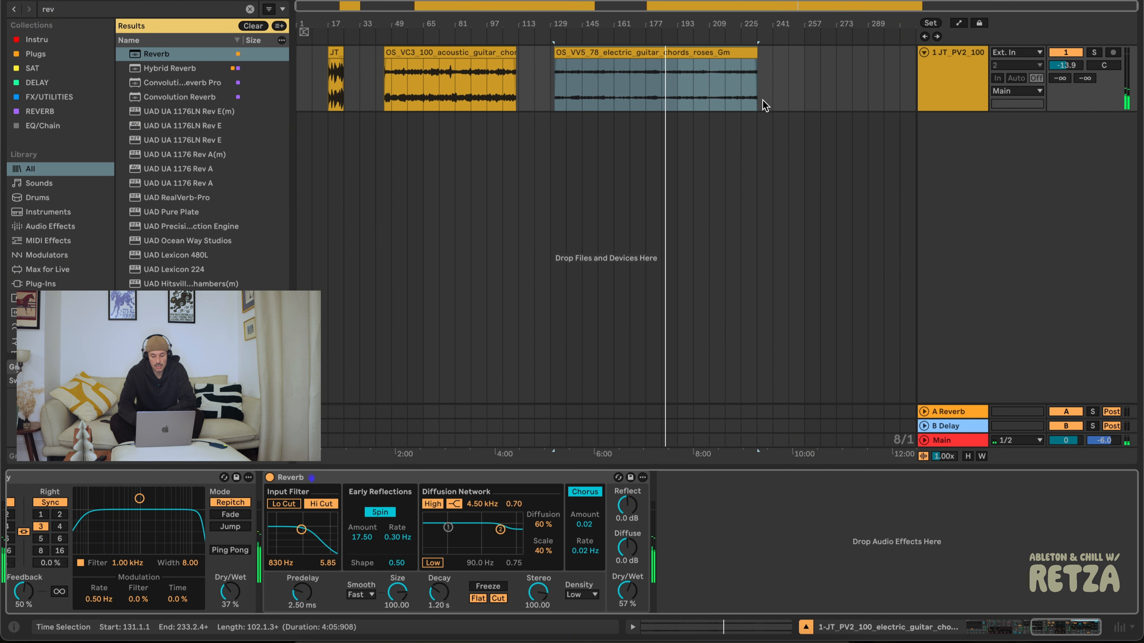
pyautogui.press('XF86AudioRaiseVolume')
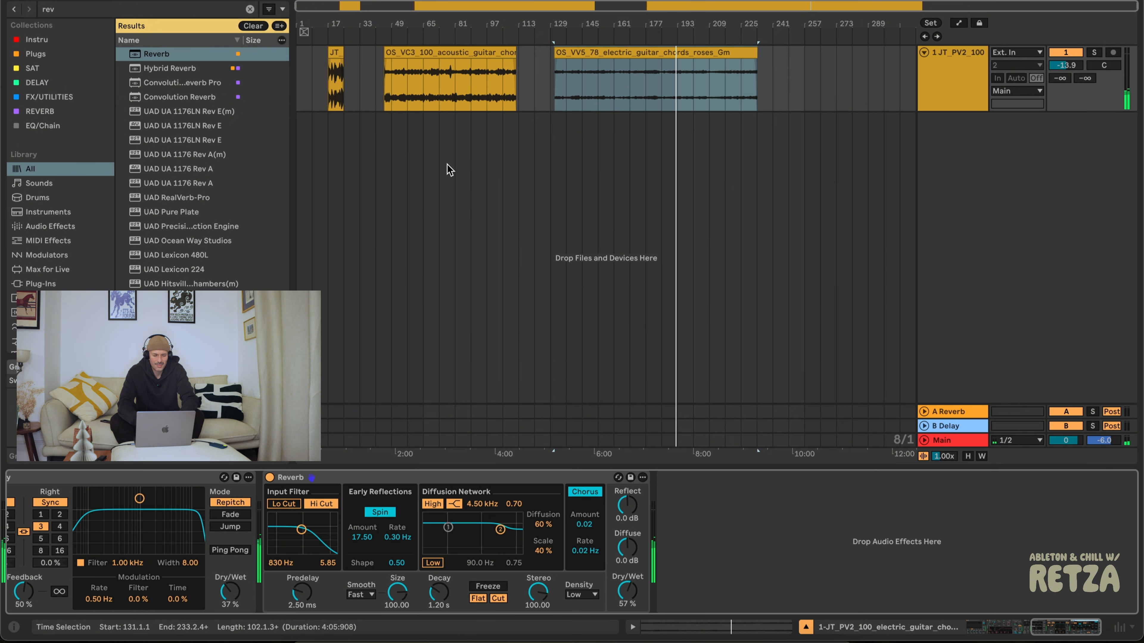
# Duplicate the guitar track and delete the JT_PV2 and OS_VC3 clips from the copy.
pyautogui.click(68, 11)
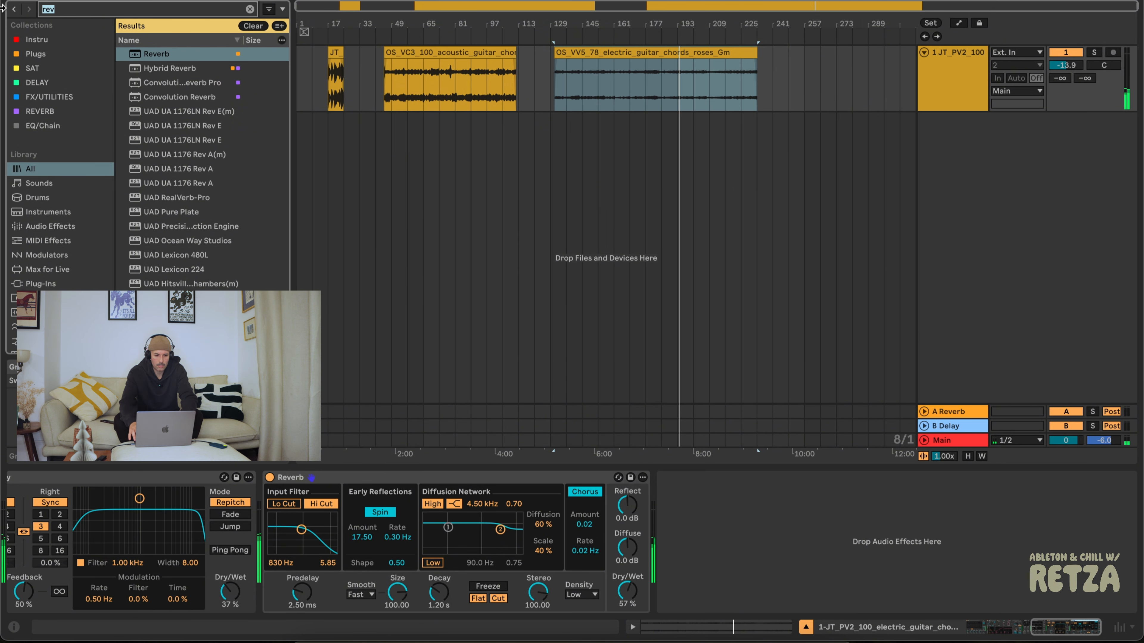
pyautogui.click(664, 52)
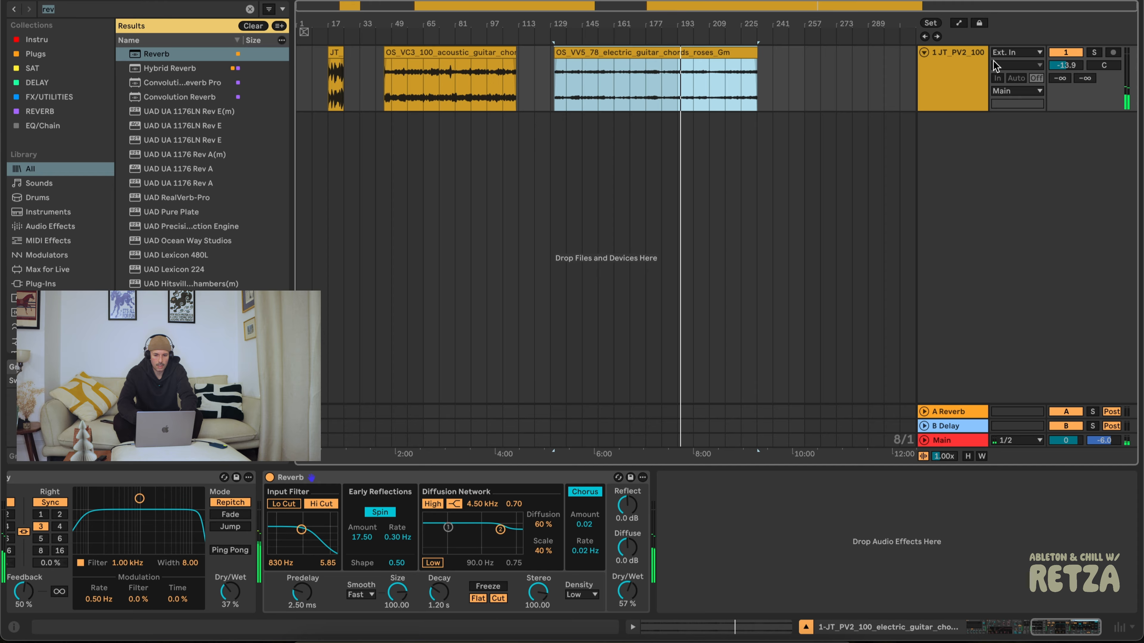
pyautogui.click(978, 63)
pyautogui.press('super+d')
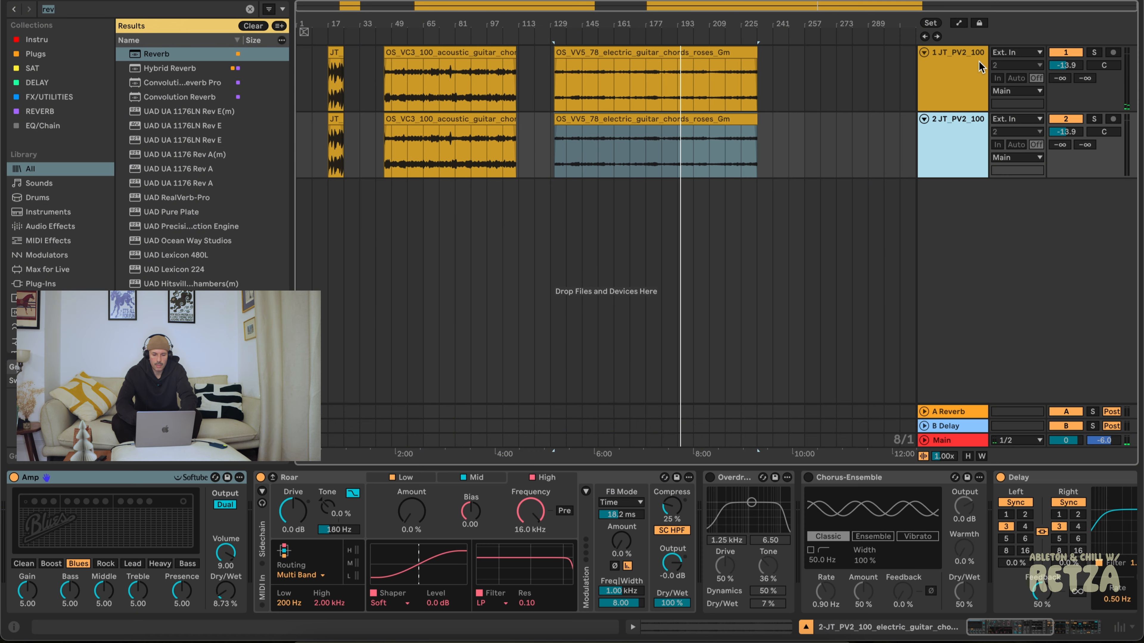
pyautogui.moveTo(535, 140); pyautogui.dragTo(307, 139)
pyautogui.press('Delete')
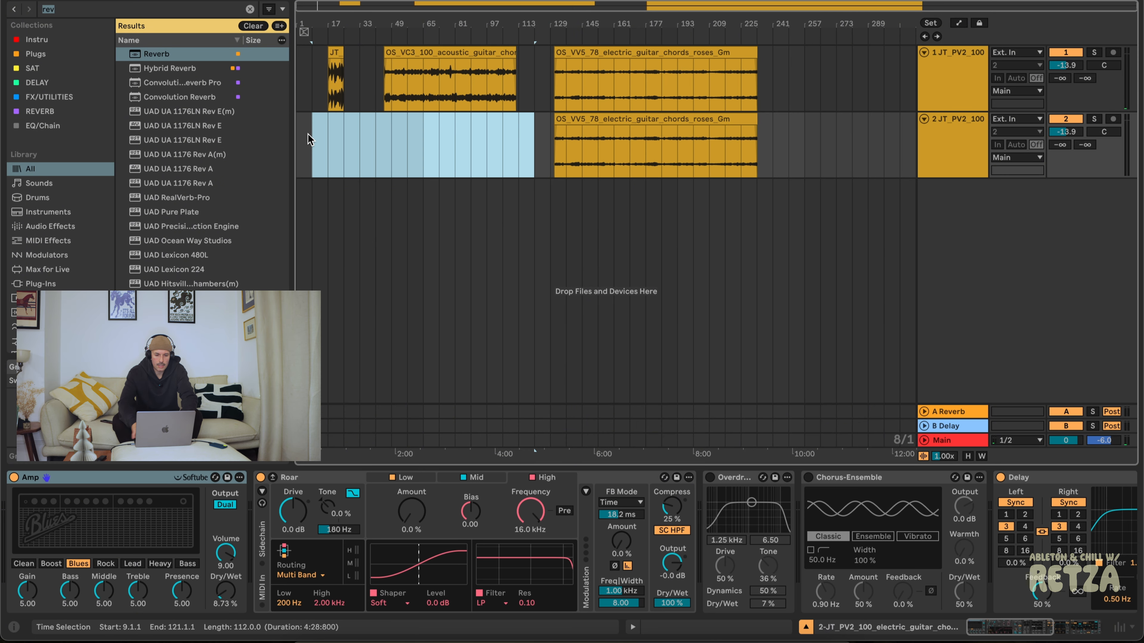
# Bounce the duplicated guitar track in place and solo it.
pyautogui.click(956, 131)
pyautogui.rightClick(955, 130)
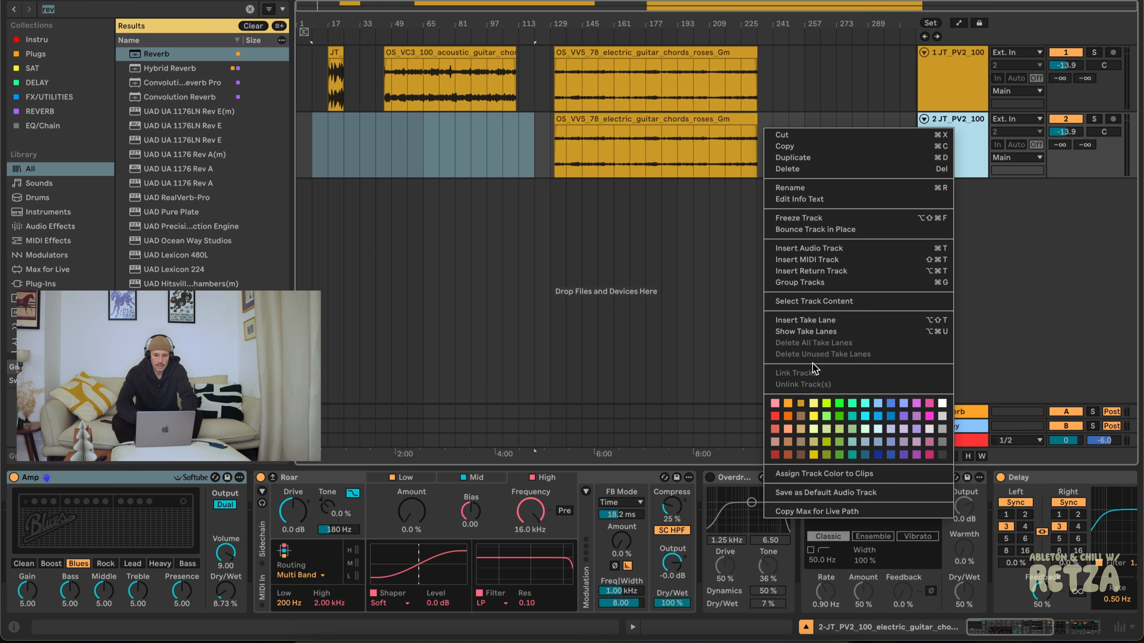
pyautogui.click(861, 229)
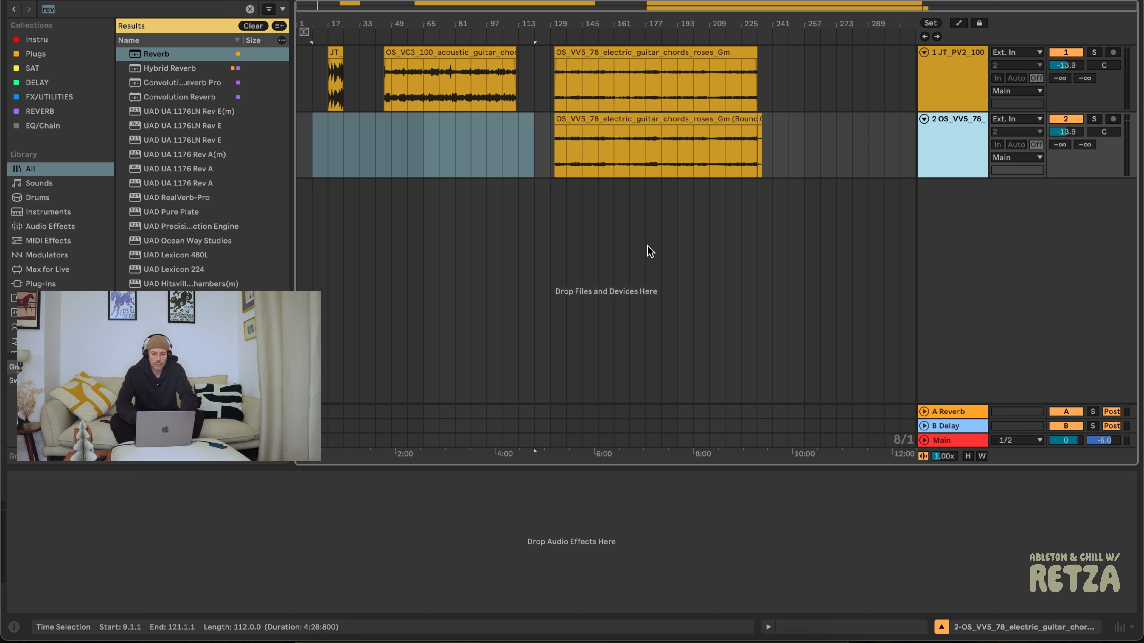
pyautogui.click(709, 119)
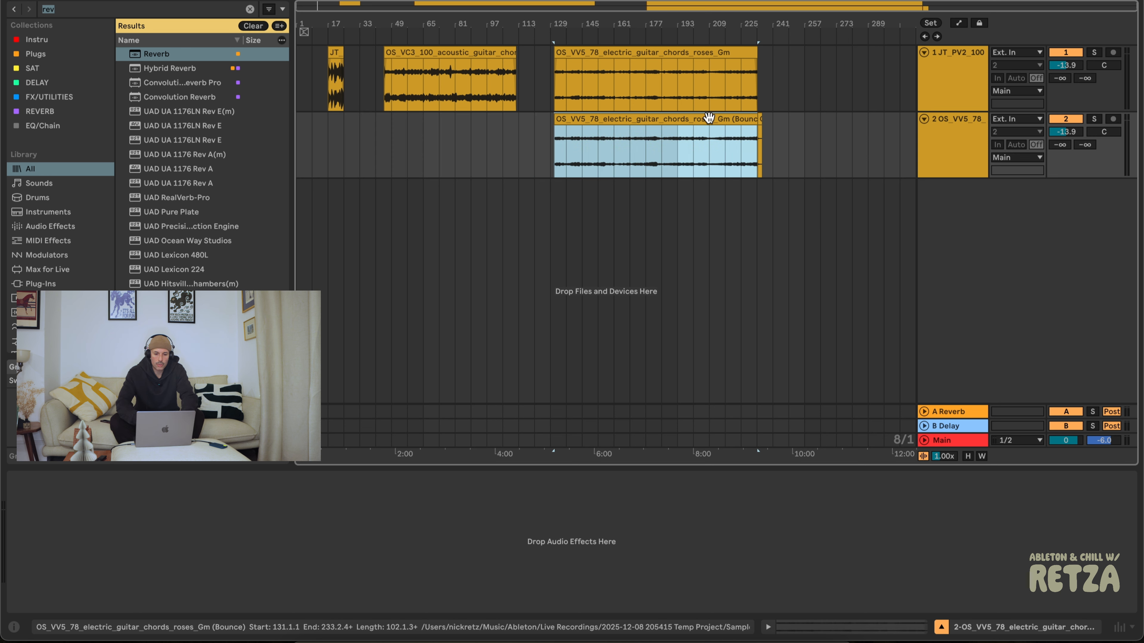
pyautogui.click(1093, 119)
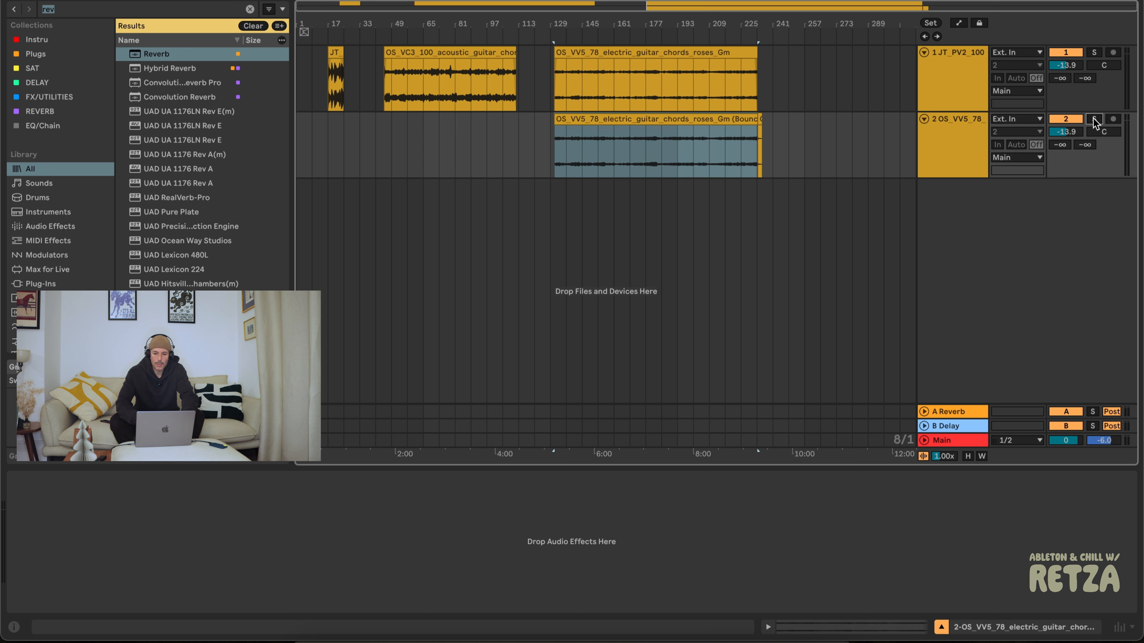
pyautogui.click(684, 153)
# Insert a MIDI track, load the bounced guitar clip into Simpler on it, and convert the Simpler to Sampler.
pyautogui.click(971, 130)
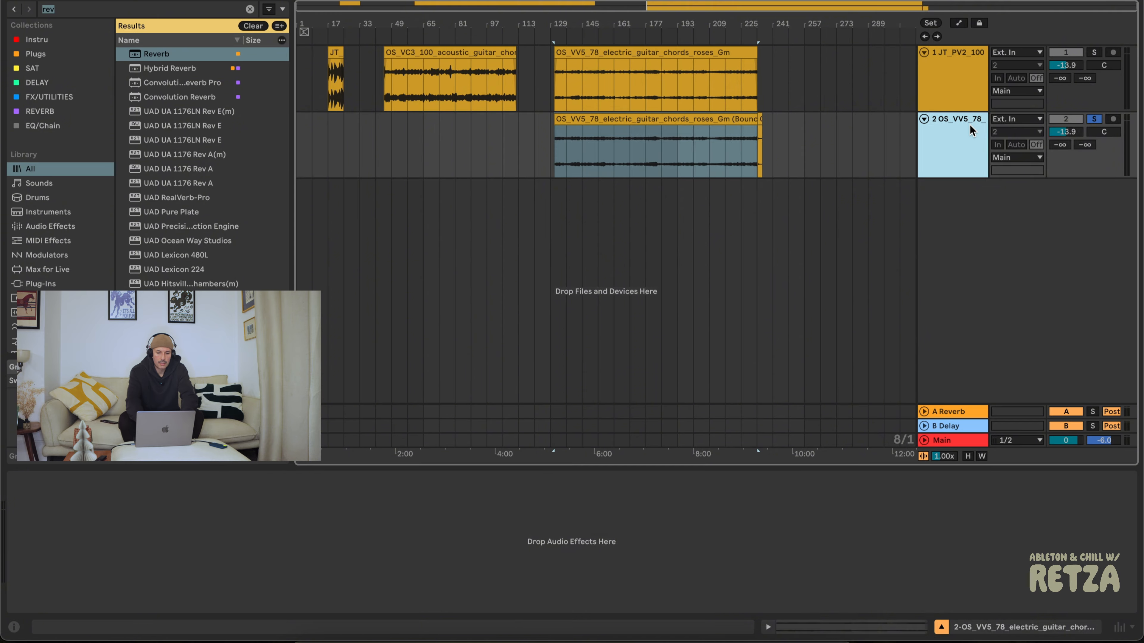
pyautogui.press('super+shift+t')
pyautogui.moveTo(701, 131); pyautogui.dragTo(562, 511)
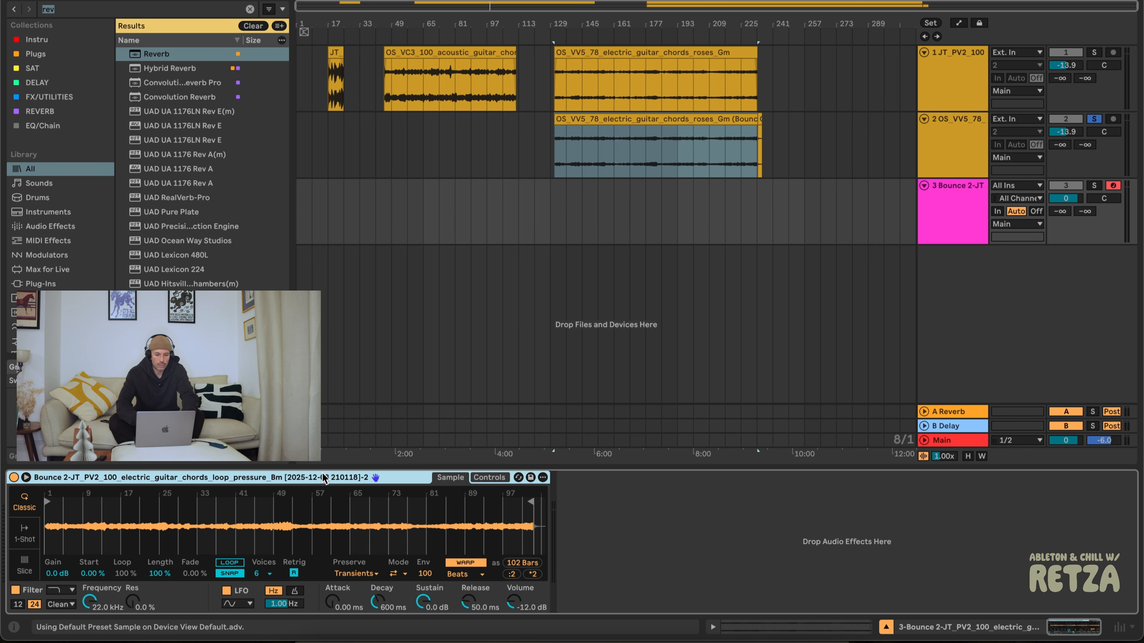
pyautogui.rightClick(368, 487)
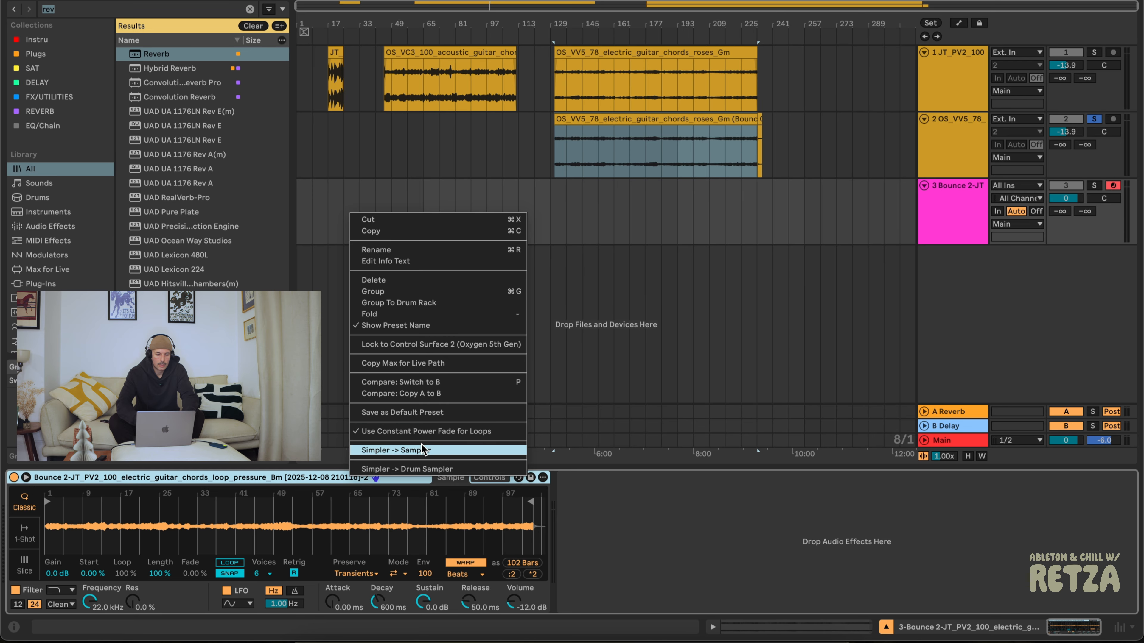
pyautogui.click(428, 452)
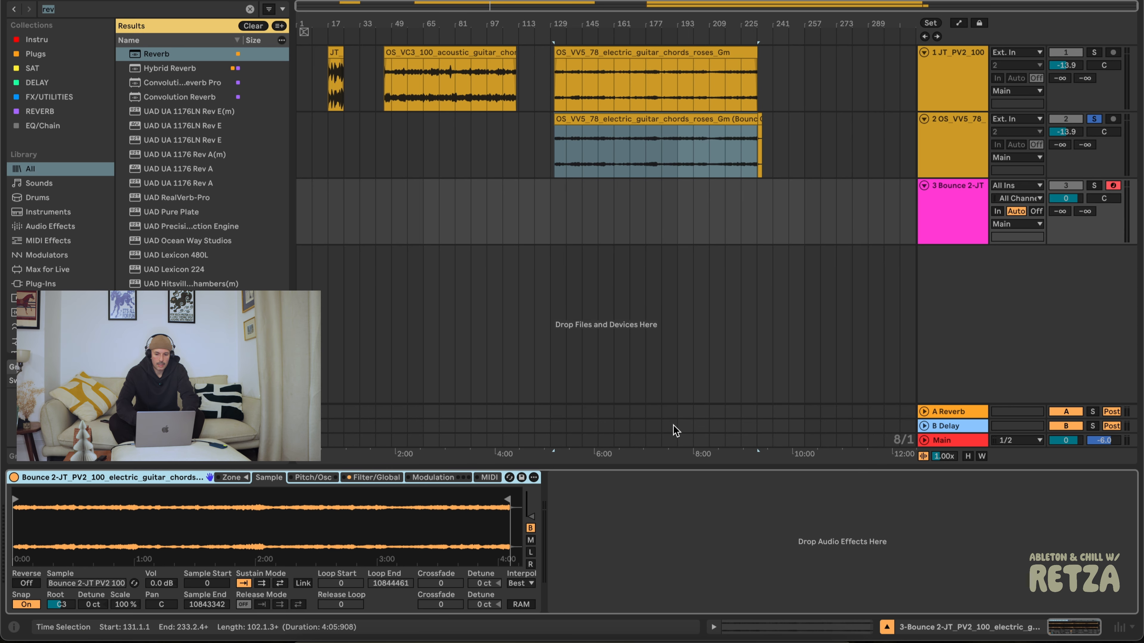
# Solo the new Sampler track, lower its volume to -11.0 dB, and trigger a test note.
pyautogui.click(1094, 185)
pyautogui.moveTo(1065, 198); pyautogui.dragTo(1066, 216)
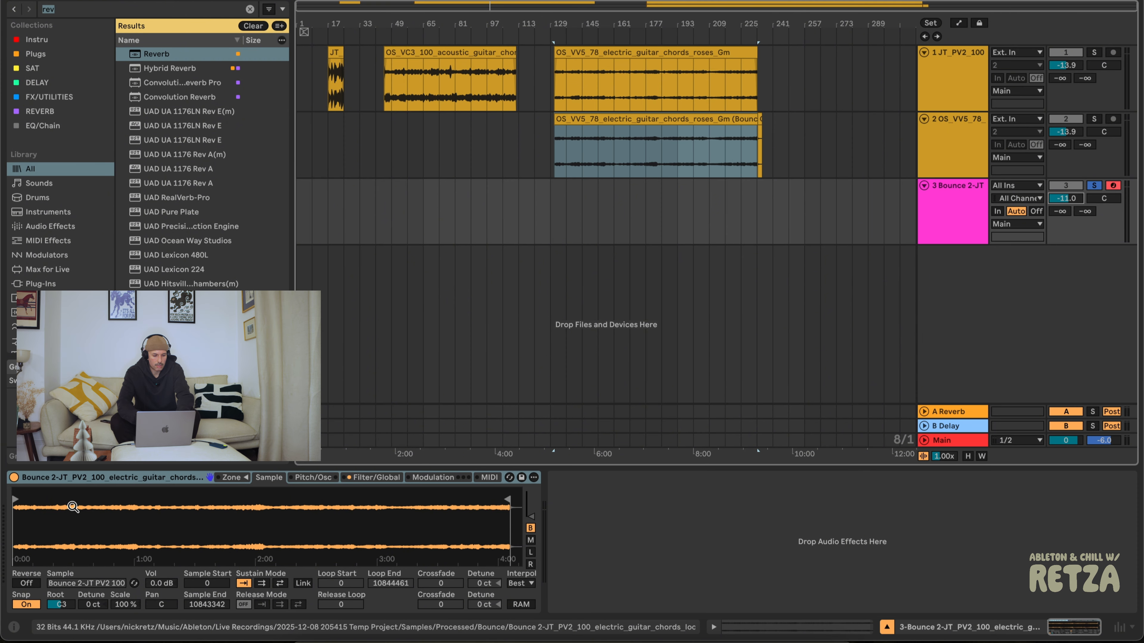
pyautogui.press('a')
# Move the Sampler's sample start to 3510037 and set the track volume to -1.4 dB while playing notes in a lower octave.
pyautogui.moveTo(18, 499); pyautogui.dragTo(177, 500)
pyautogui.press('XF86AudioRaiseVolume')
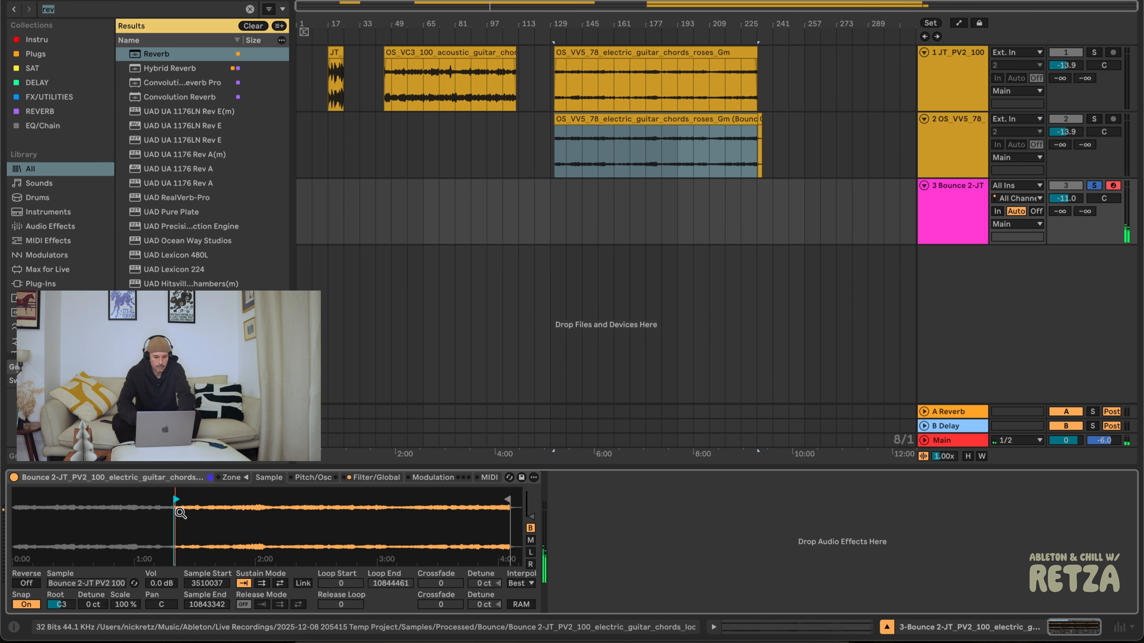
pyautogui.press('a')
pyautogui.press('z')
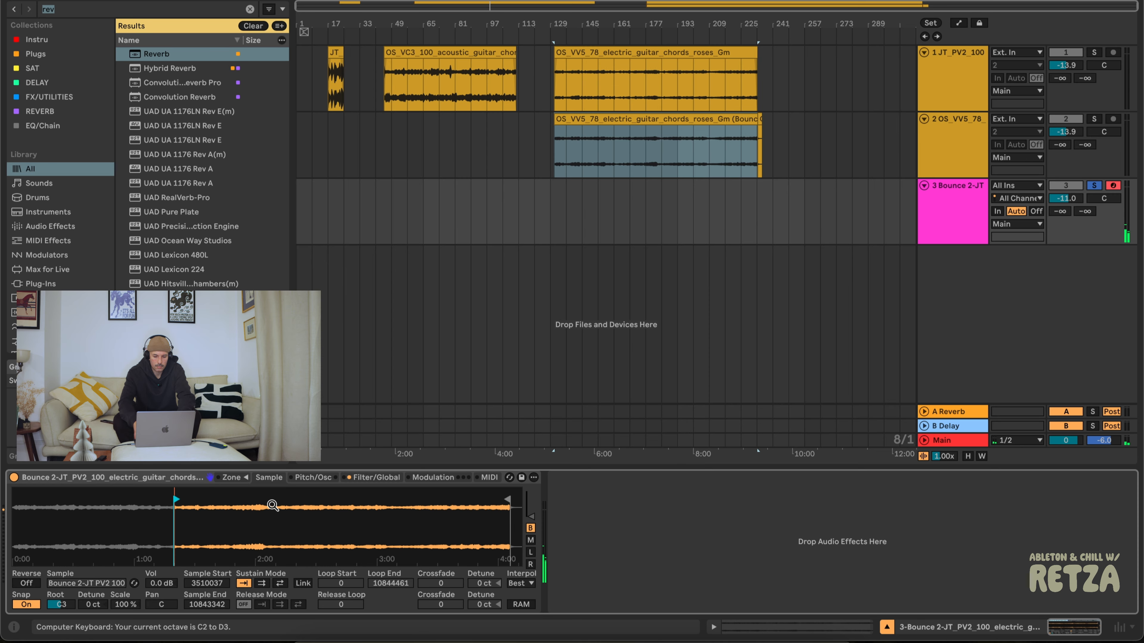
pyautogui.press('XF86AudioRaiseVolume')
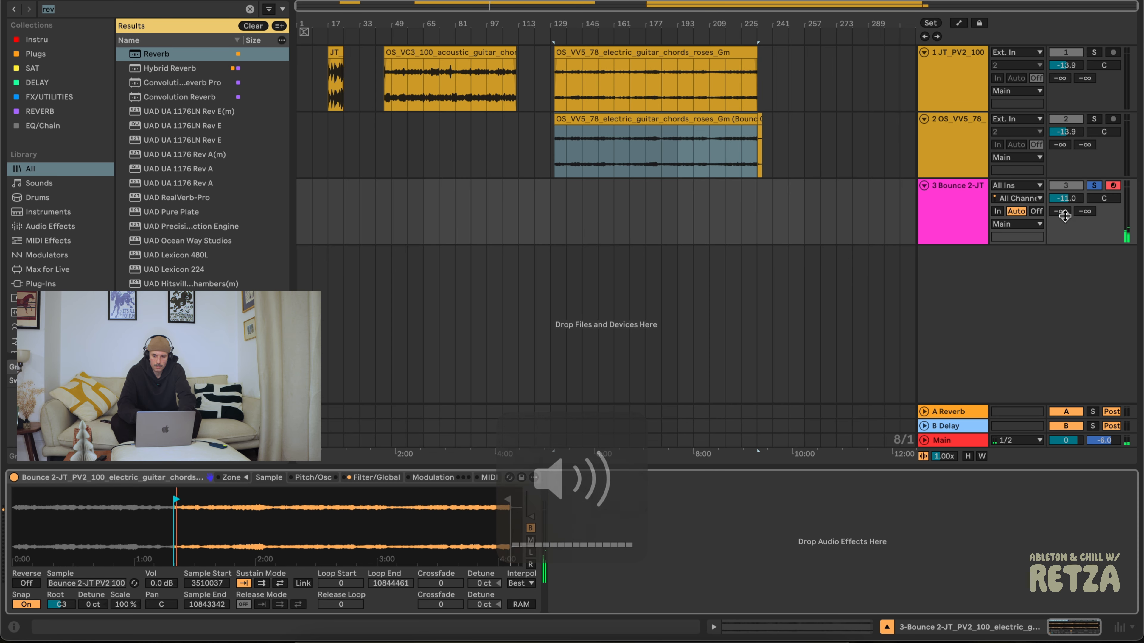
pyautogui.moveTo(1065, 199); pyautogui.dragTo(1065, 187)
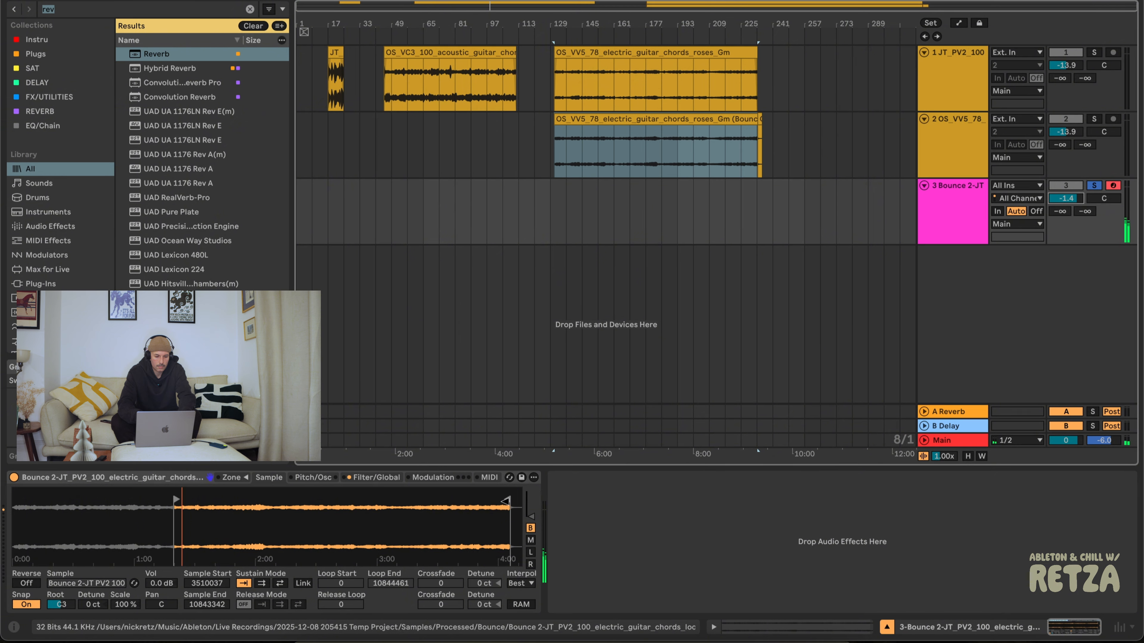
# Set the sample end to 3938536 and enable a back-and-forth sustain loop from 3525660 to 3938536.
pyautogui.moveTo(505, 501); pyautogui.dragTo(171, 525)
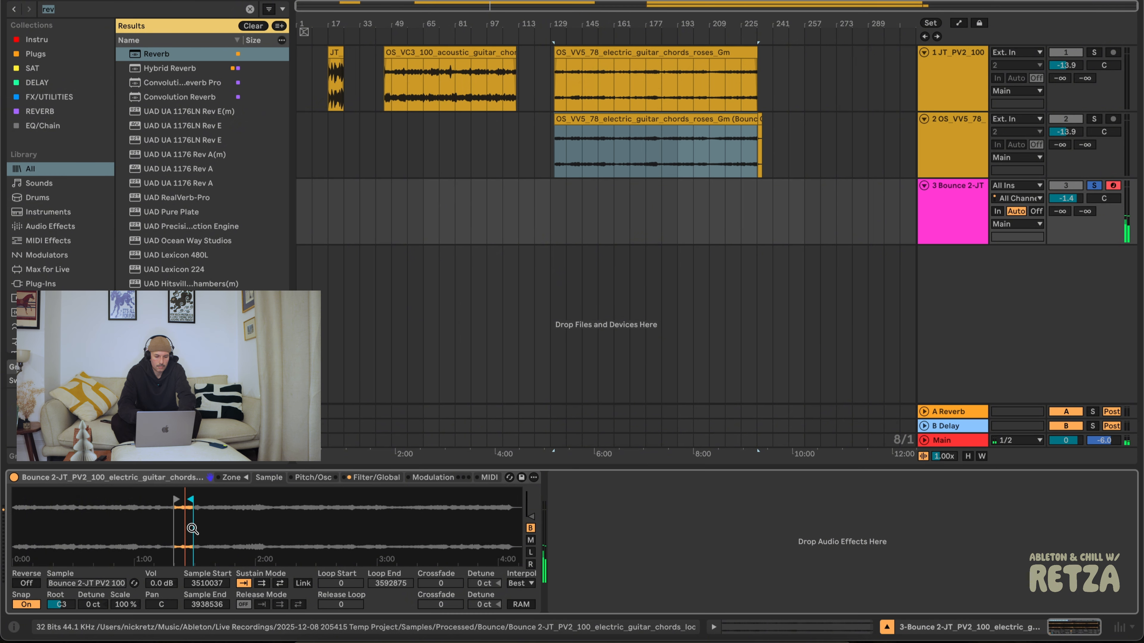
pyautogui.click(279, 583)
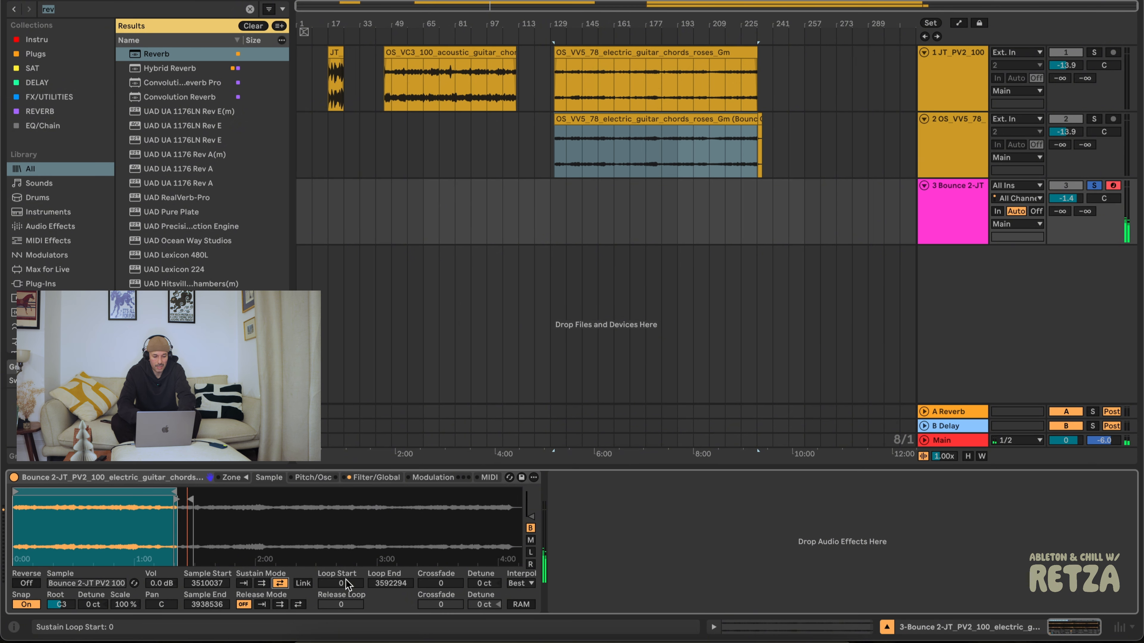
pyautogui.moveTo(17, 492)
pyautogui.mouseDown()
pyautogui.moveTo(194, 489)
pyautogui.moveTo(176, 495)
pyautogui.mouseUp()
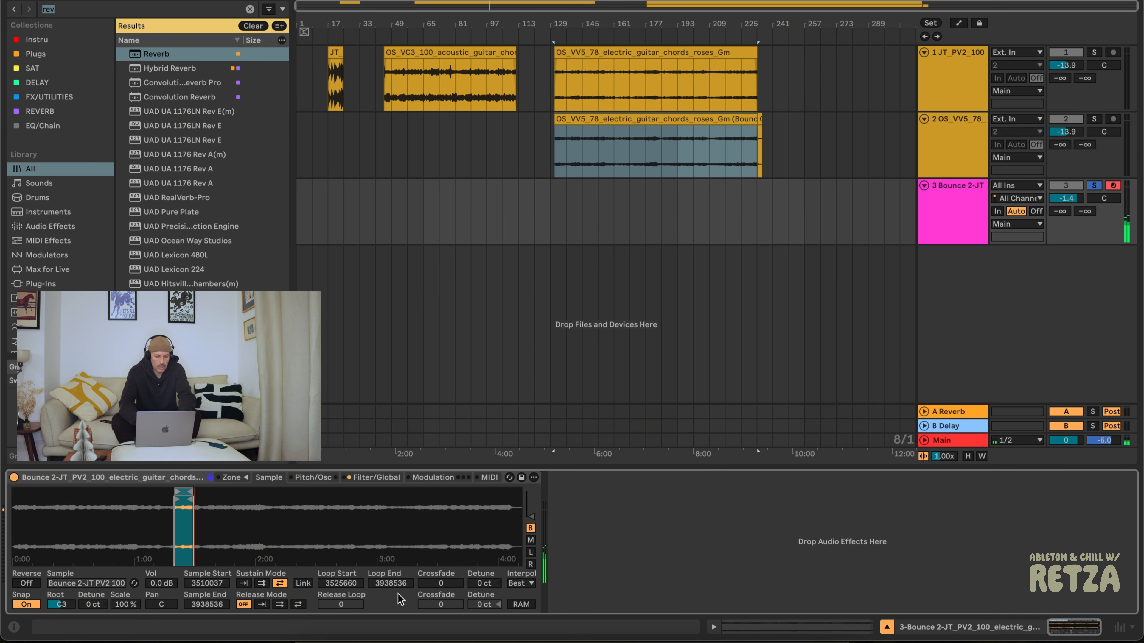
# Set the sustain loop crossfade to 148329 and tighten the loop to run from 3605753 to 3911524.
pyautogui.moveTo(440, 583); pyautogui.dragTo(441, 571)
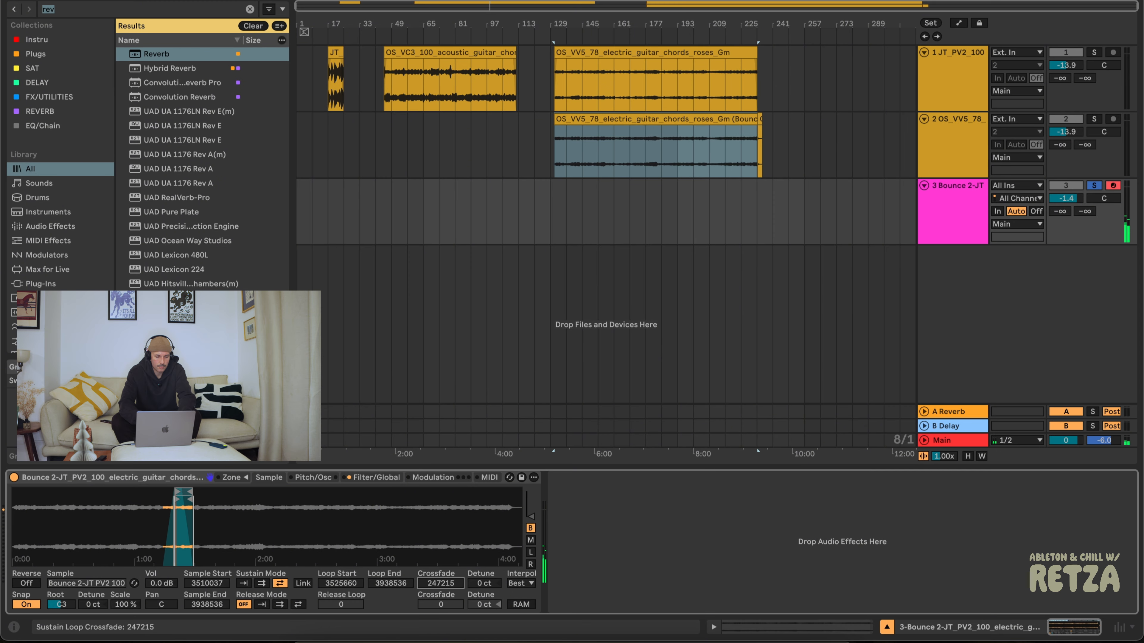
pyautogui.moveTo(213, 527); pyautogui.dragTo(214, 563)
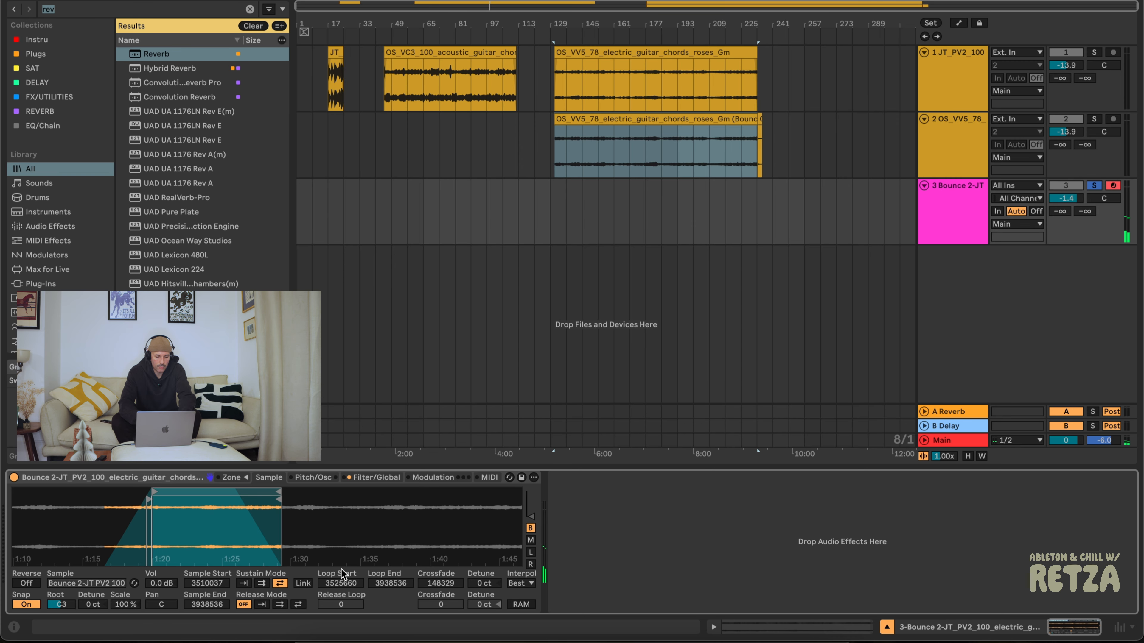
pyautogui.moveTo(391, 584); pyautogui.dragTo(342, 571)
pyautogui.click(450, 583)
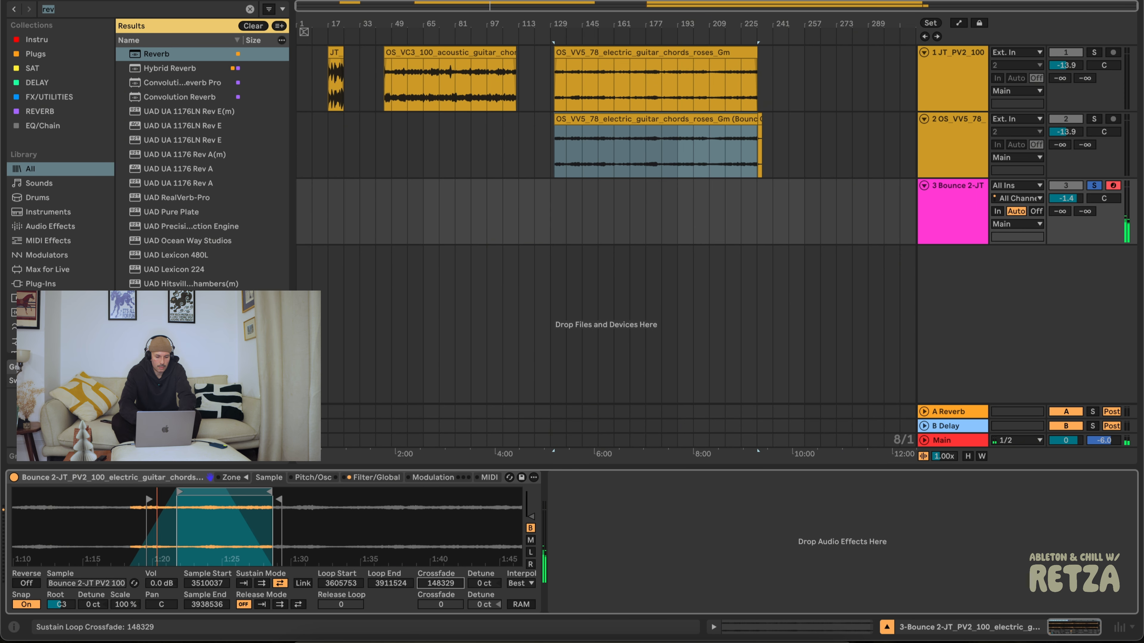
# Shape the Sampler's volume envelope with a 998 ms attack and a 327 ms release.
pyautogui.click(378, 477)
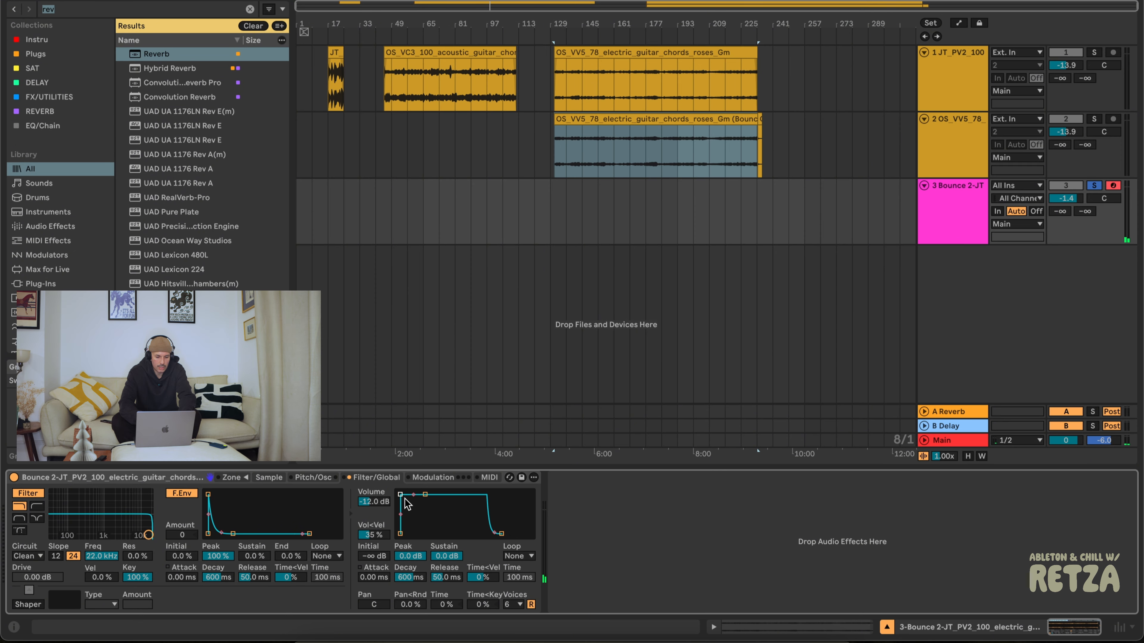
pyautogui.moveTo(405, 498); pyautogui.dragTo(437, 499)
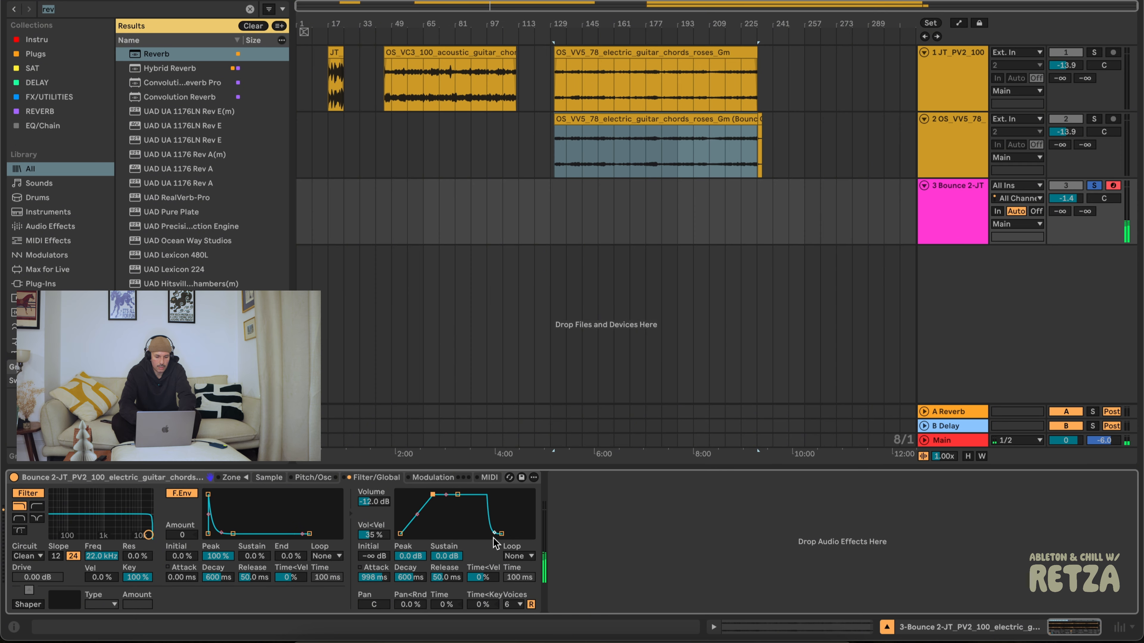
pyautogui.moveTo(494, 534); pyautogui.dragTo(509, 535)
pyautogui.click(964, 194)
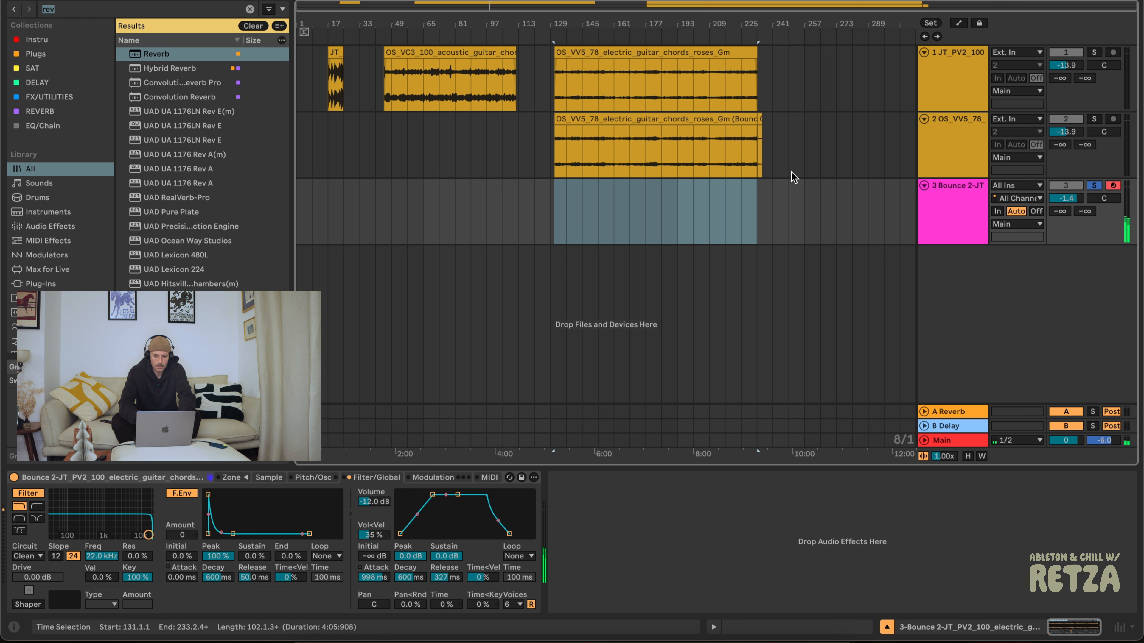
pyautogui.click(320, 477)
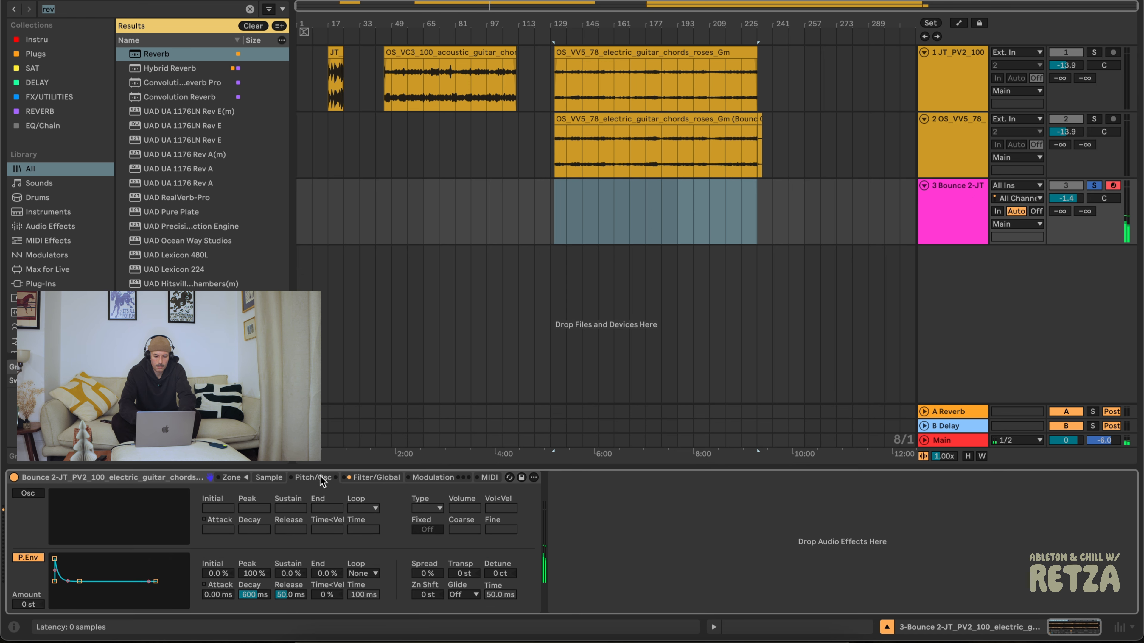
pyautogui.click(372, 477)
pyautogui.click(310, 477)
pyautogui.click(272, 477)
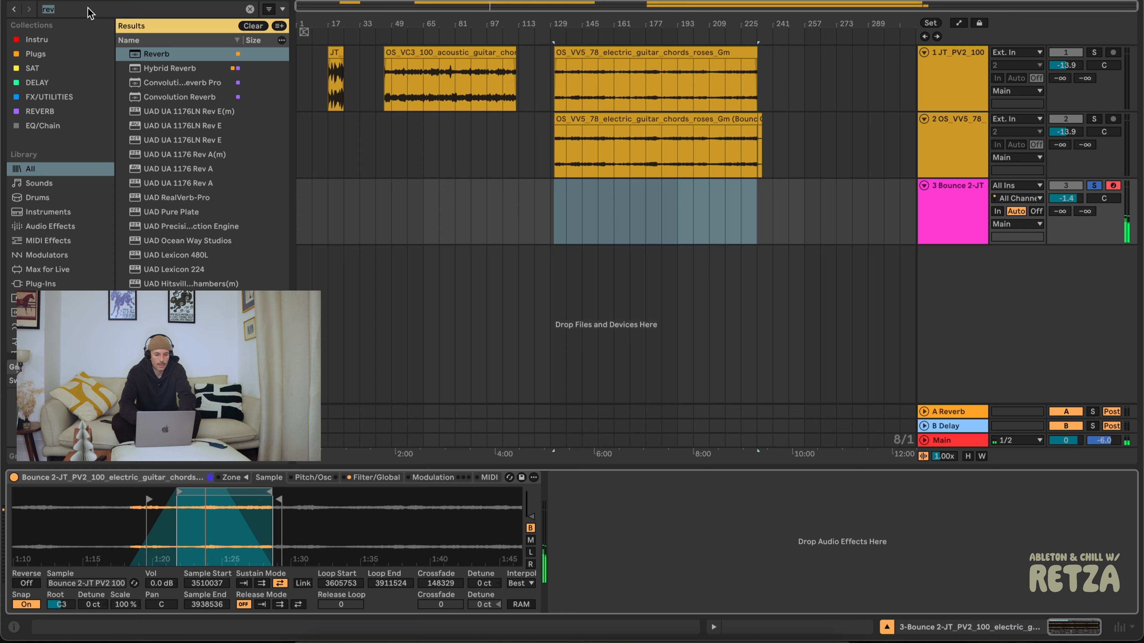
# Search the device library for "rev" and add a Hybrid Reverb after the Sampler.
pyautogui.moveTo(88, 8); pyautogui.dragTo(1, 9)
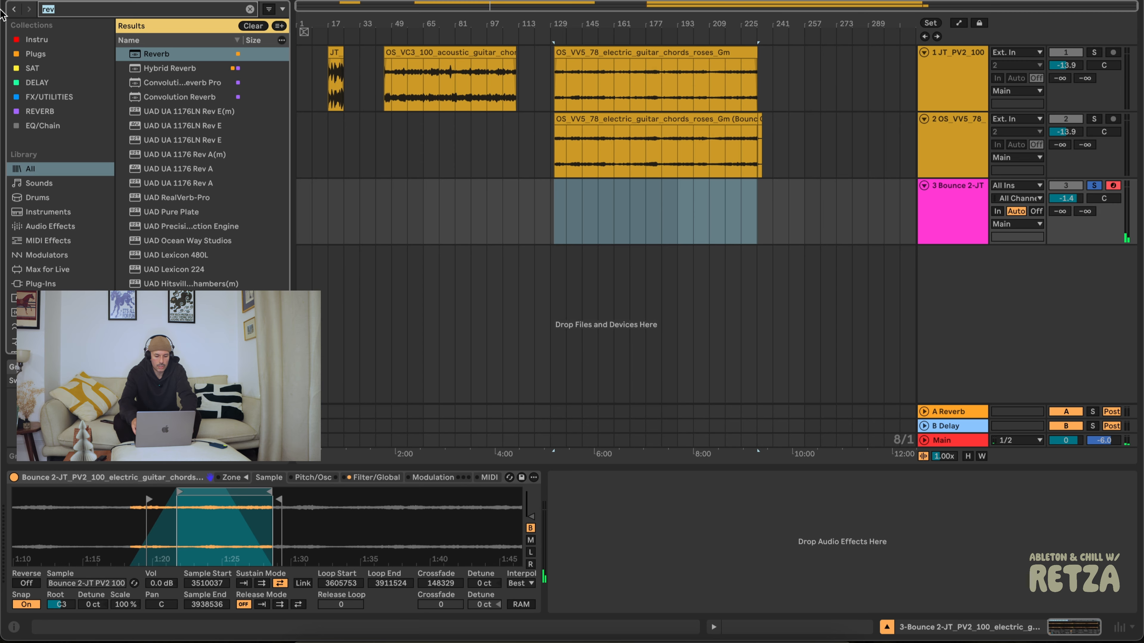
pyautogui.write('rev')
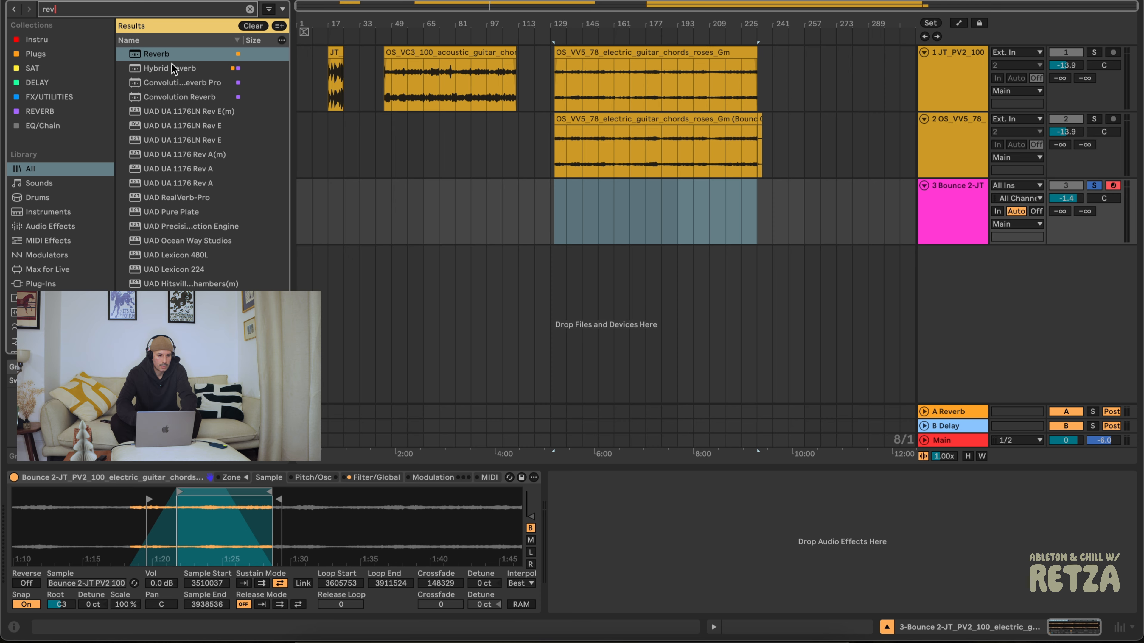
pyautogui.doubleClick(174, 69)
# Set the Hybrid Reverb to the Real Places impulse Moses Chappel BA, with 1.26 s algorithm decay and 20% dry/wet.
pyautogui.click(653, 592)
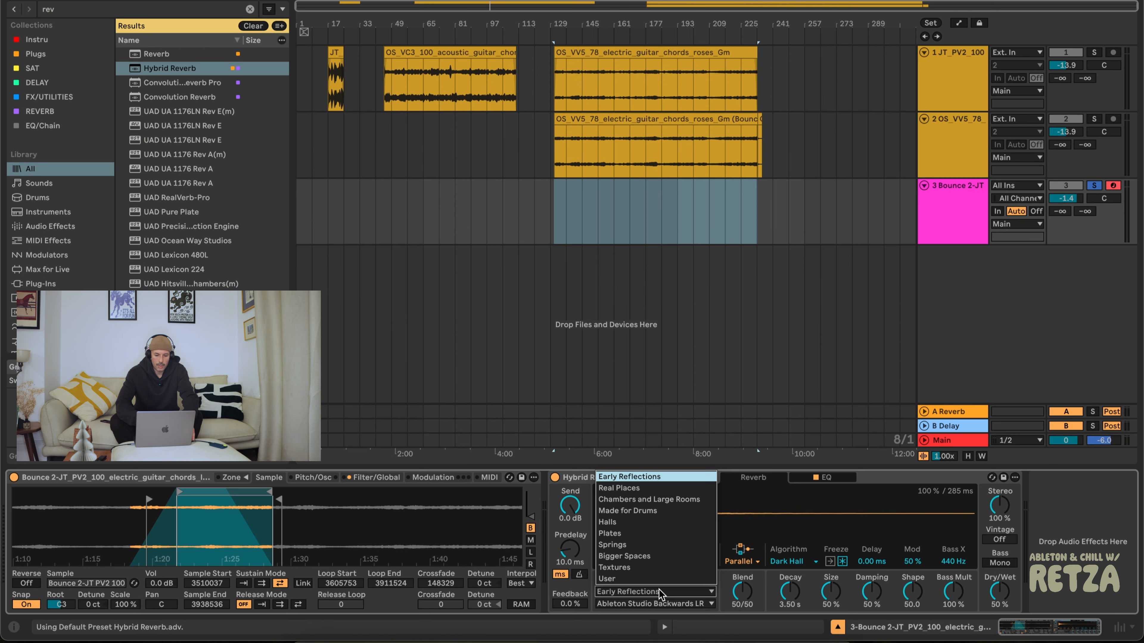
pyautogui.click(656, 488)
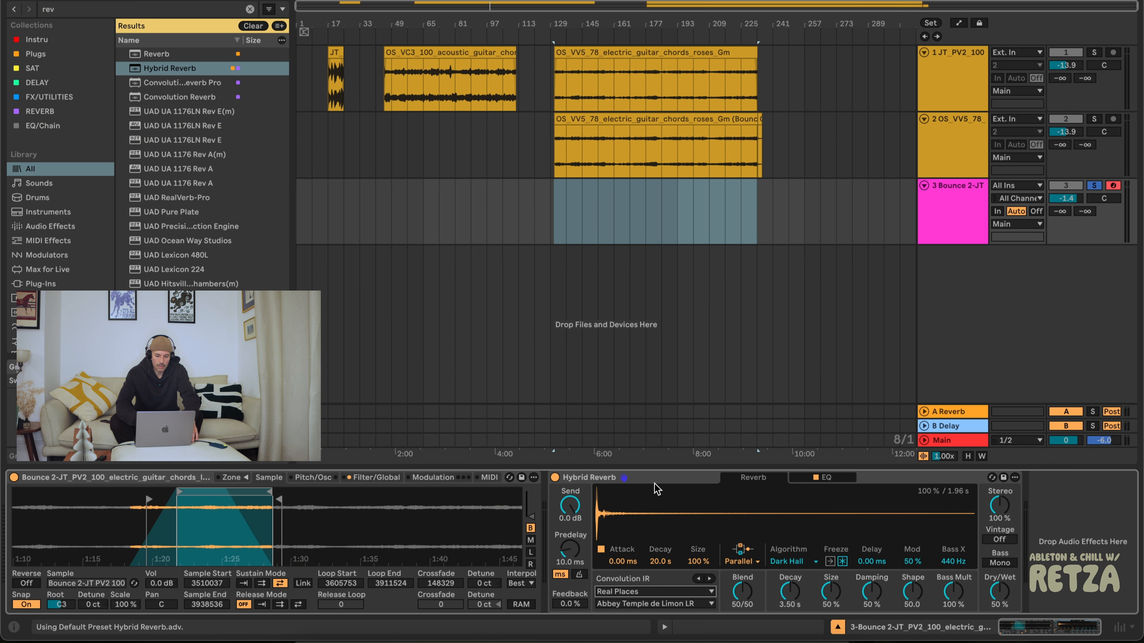
pyautogui.click(639, 604)
pyautogui.click(645, 455)
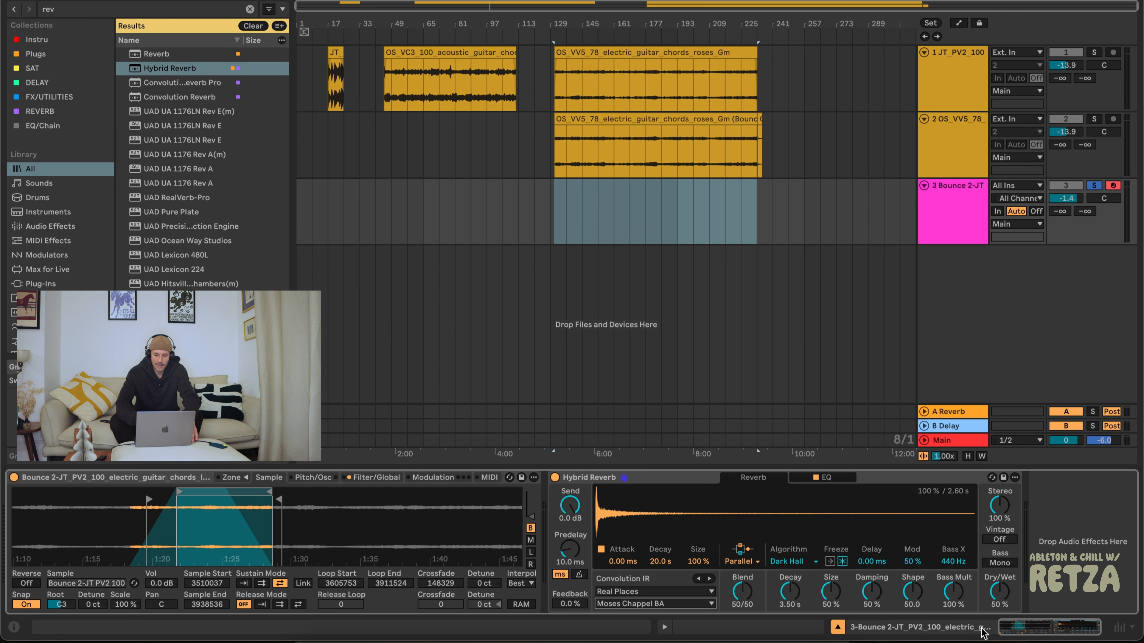
pyautogui.click(780, 594)
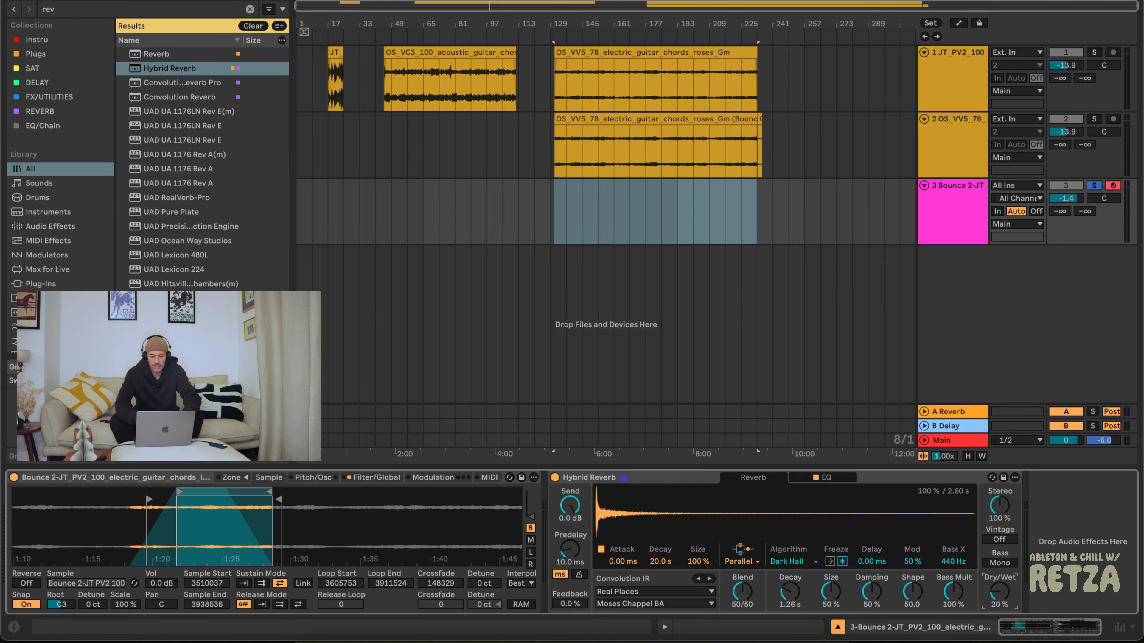
pyautogui.click(79, 9)
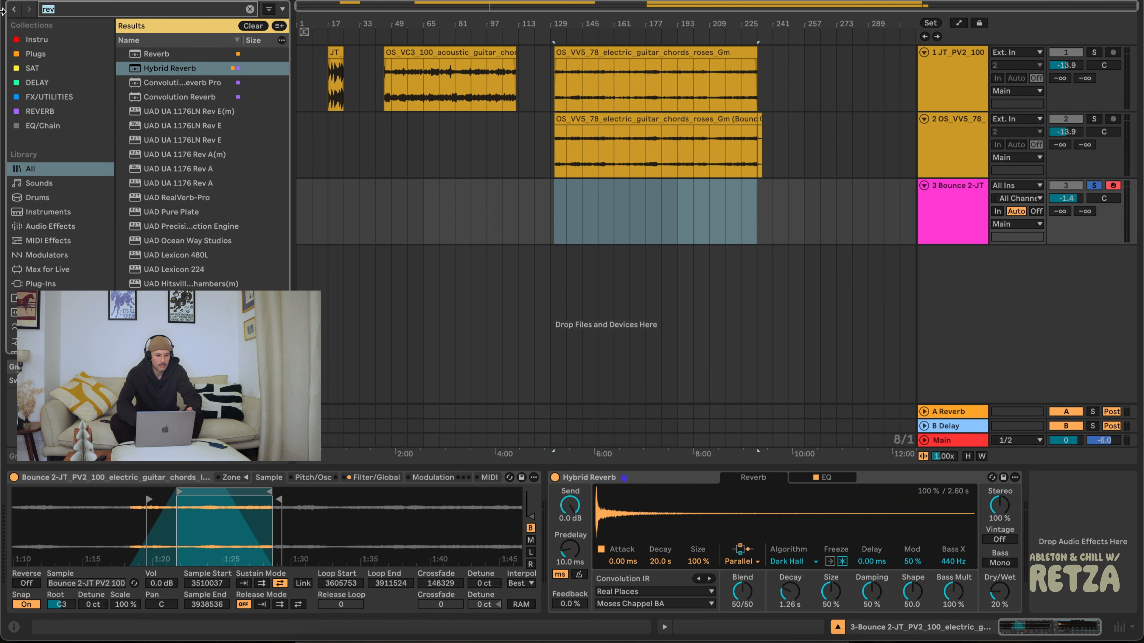
pyautogui.write('de;l')
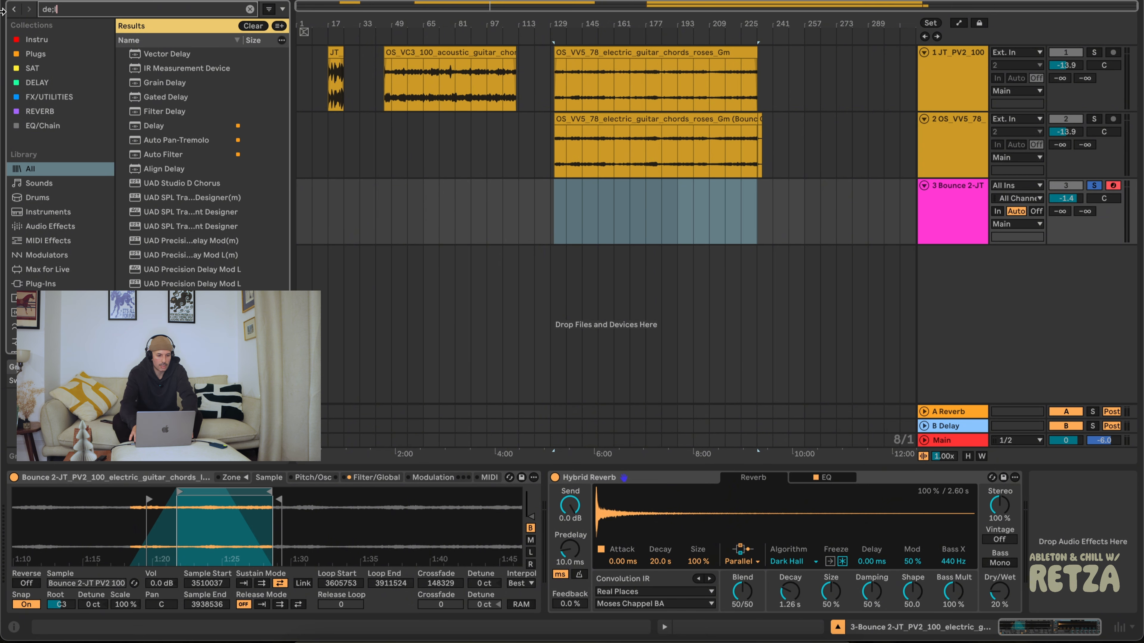
pyautogui.press('BackSpace')
pyautogui.press('BackSpace')
pyautogui.write('la')
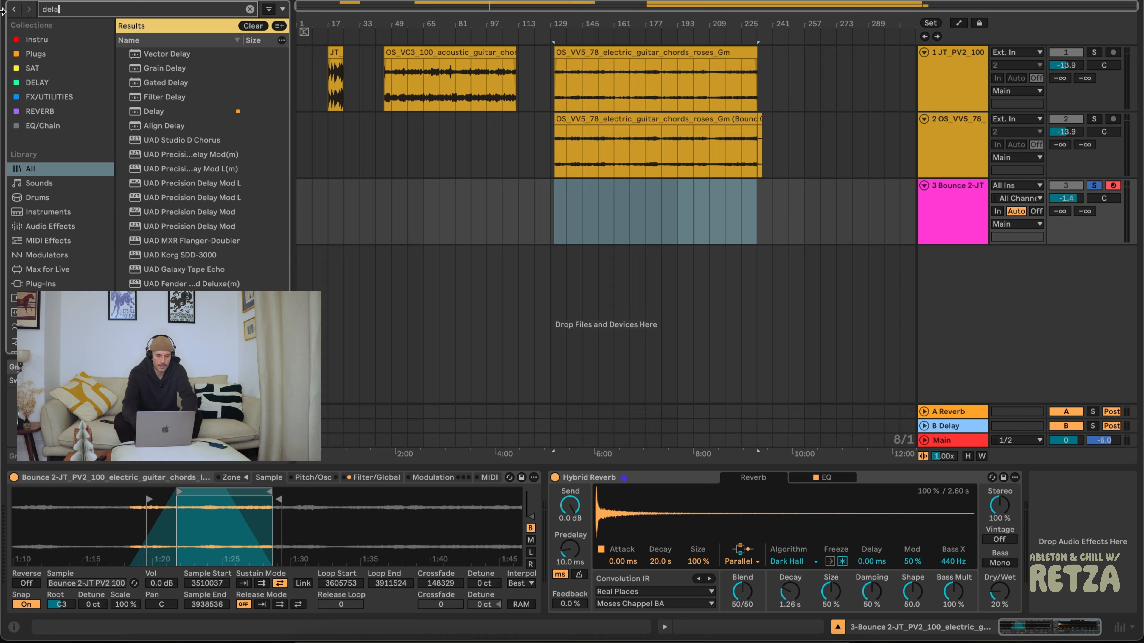
pyautogui.write('y')
pyautogui.doubleClick(175, 110)
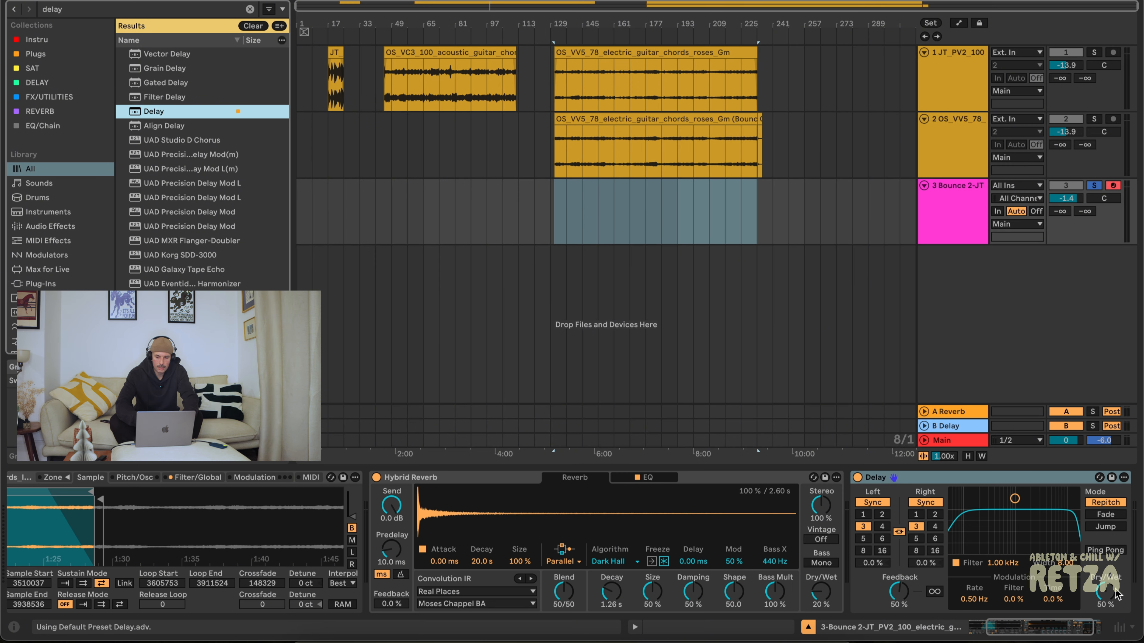
pyautogui.click(965, 479)
pyautogui.press('Delete')
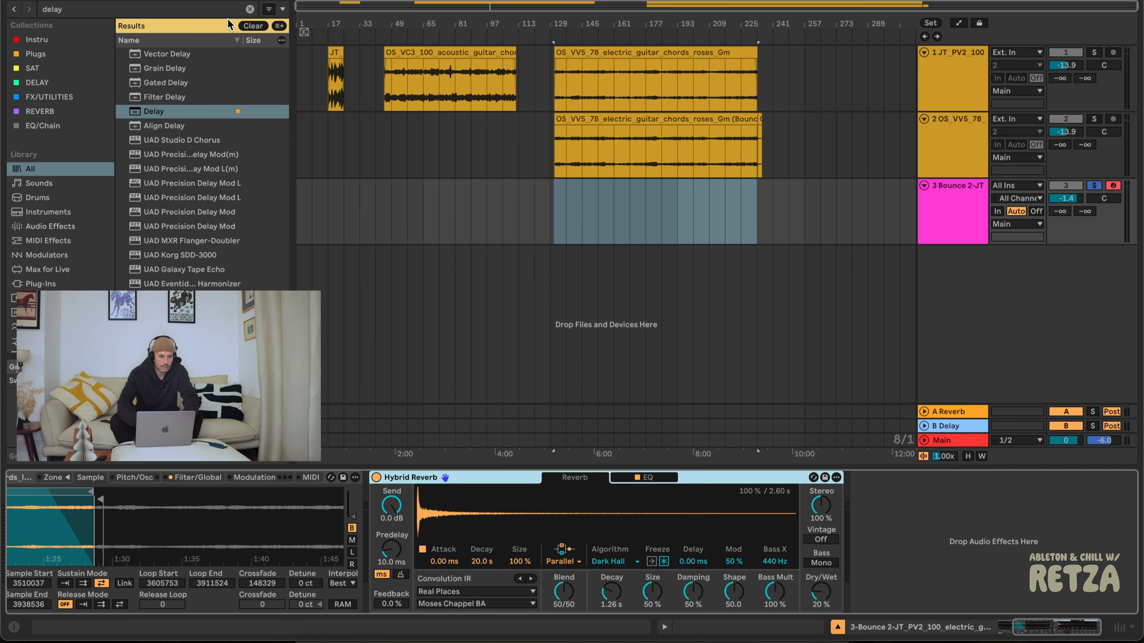
# Add a Delay after the Hybrid Reverb with 34% feedback and 36% dry/wet, and lower the Sampler track's volume to -5.9 dB.
pyautogui.doubleClick(186, 112)
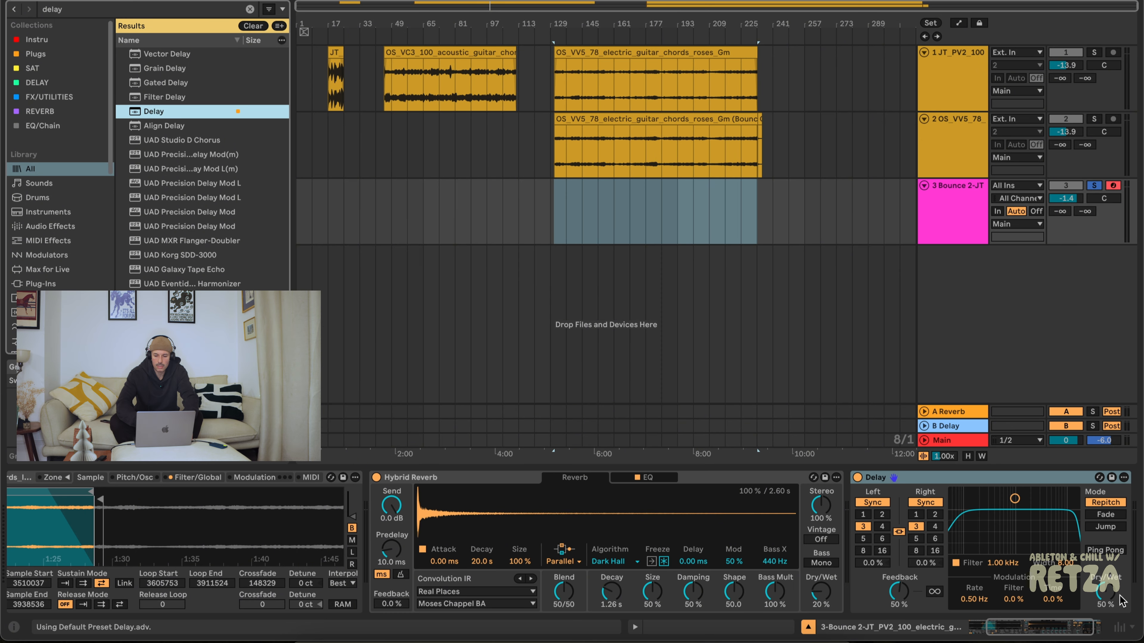
pyautogui.moveTo(1121, 601); pyautogui.dragTo(1121, 613)
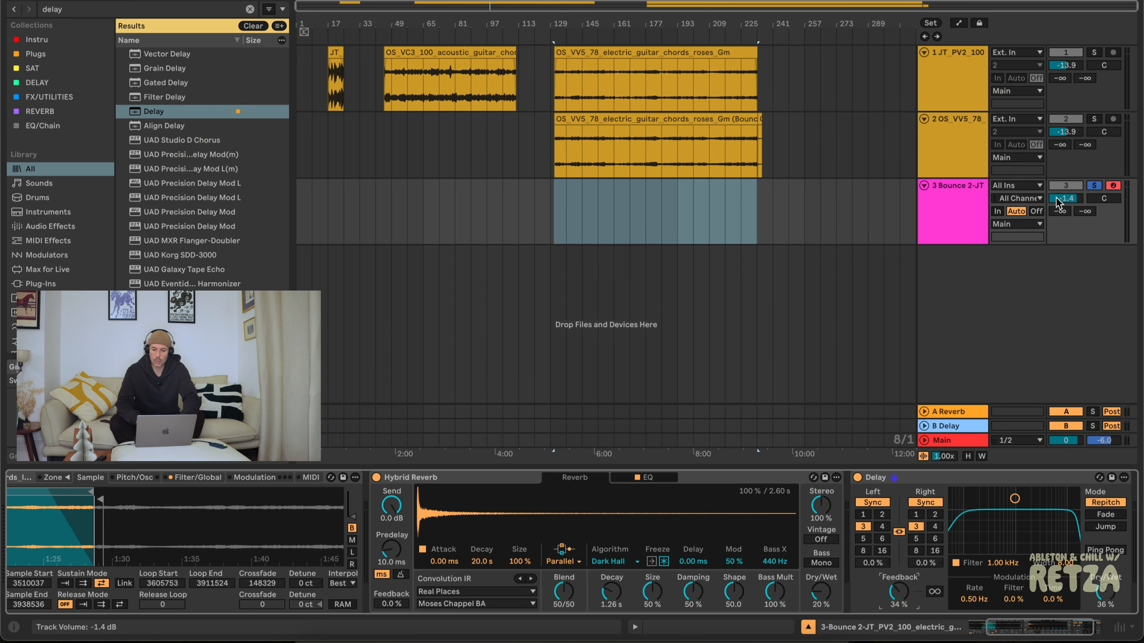
pyautogui.moveTo(1057, 202); pyautogui.dragTo(1057, 217)
pyautogui.click(556, 189)
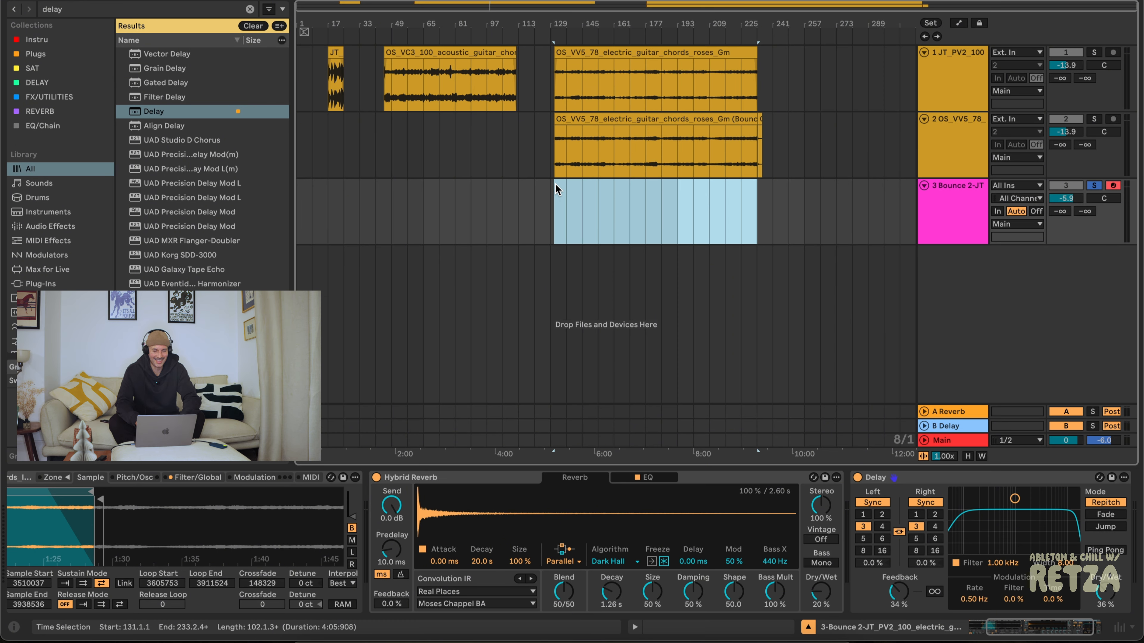
# Clear the device search, collapse the two guitar audio tracks, and bring the Sampler track's device chain back into view.
pyautogui.click(250, 9)
pyautogui.click(629, 209)
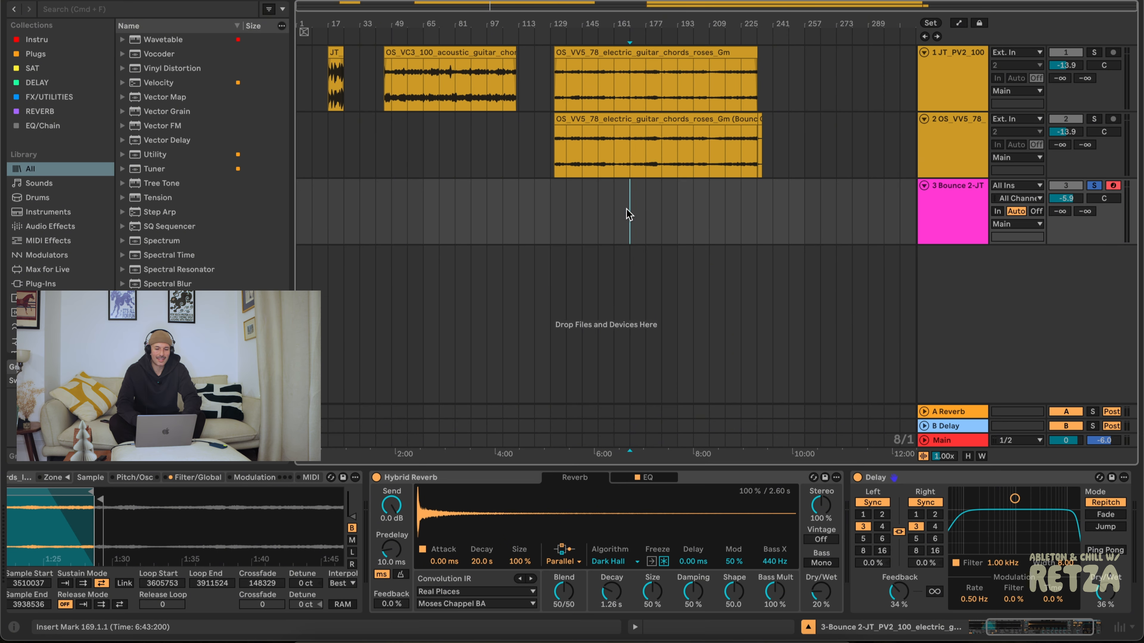
pyautogui.click(646, 205)
pyautogui.click(952, 205)
pyautogui.click(931, 120)
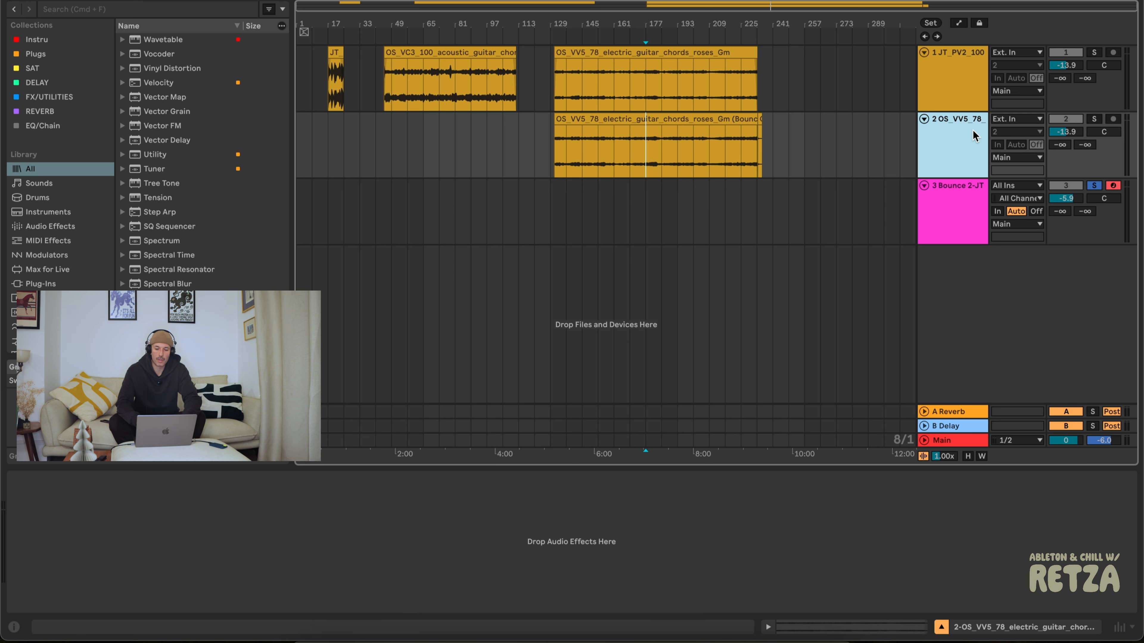
pyautogui.click(926, 119)
pyautogui.click(944, 75)
pyautogui.click(924, 53)
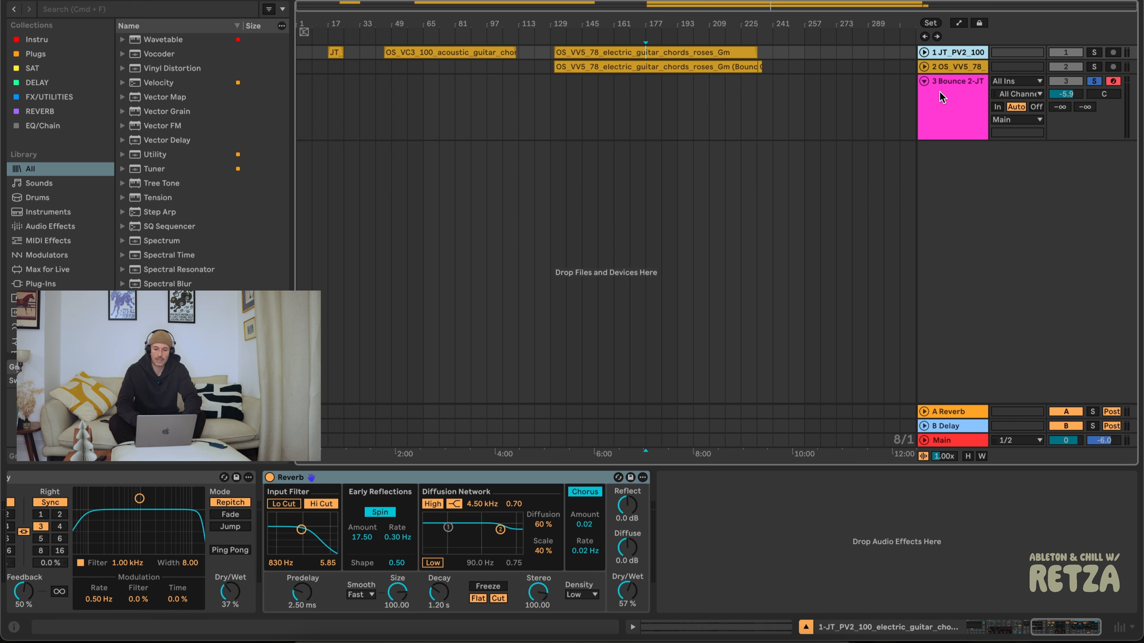
pyautogui.click(945, 95)
pyautogui.click(579, 97)
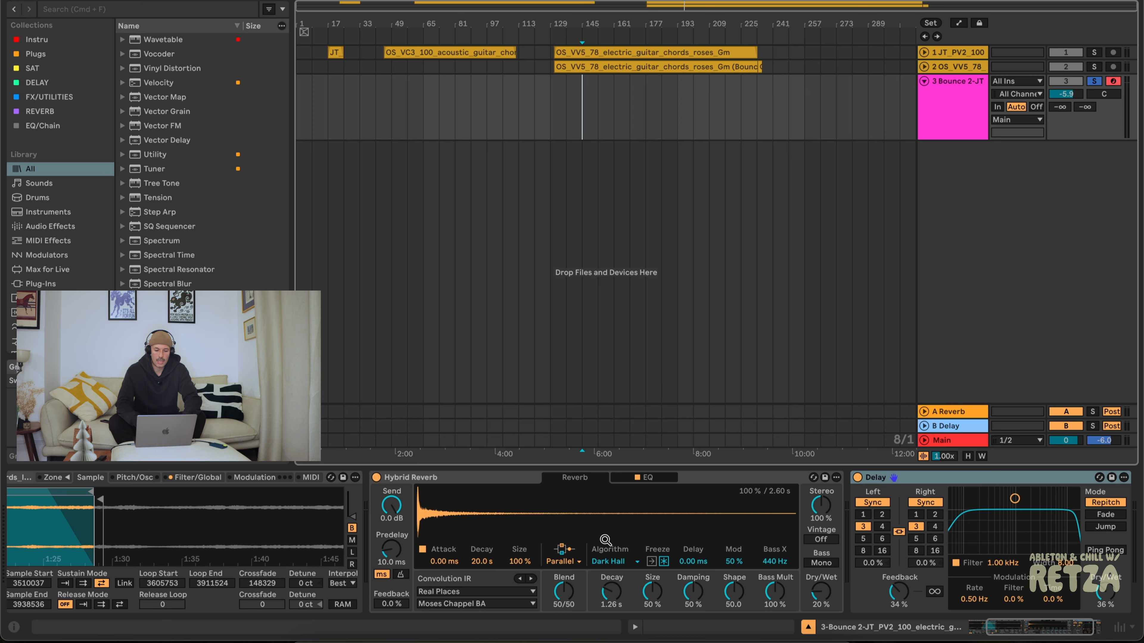
# Search the library for "colo" and insert a Color Limiter between the Sampler and Hybrid Reverb with saturation at 0.46.
pyautogui.hscroll(3, 605, 540)
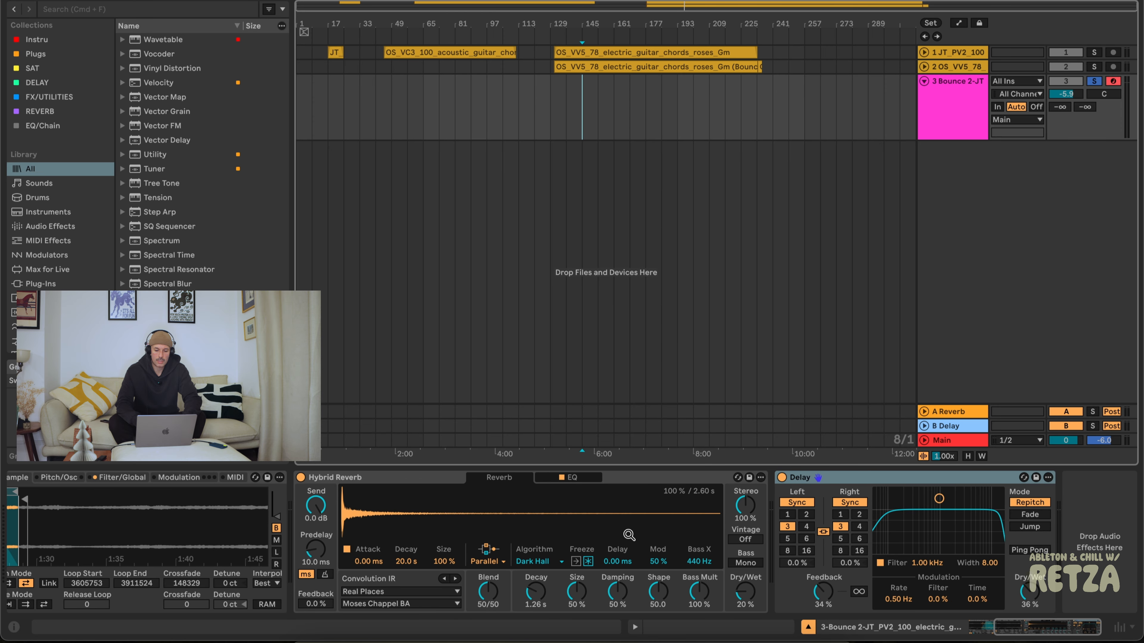
pyautogui.click(76, 11)
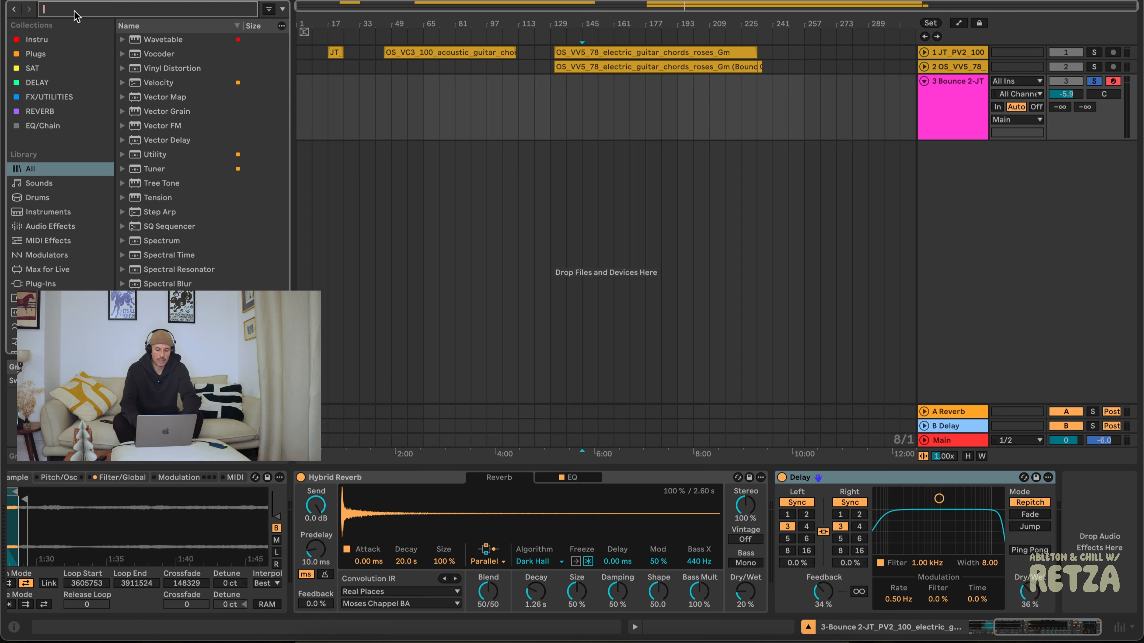
pyautogui.write('colo')
pyautogui.moveTo(167, 54); pyautogui.dragTo(290, 523)
pyautogui.moveTo(409, 512); pyautogui.dragTo(418, 564)
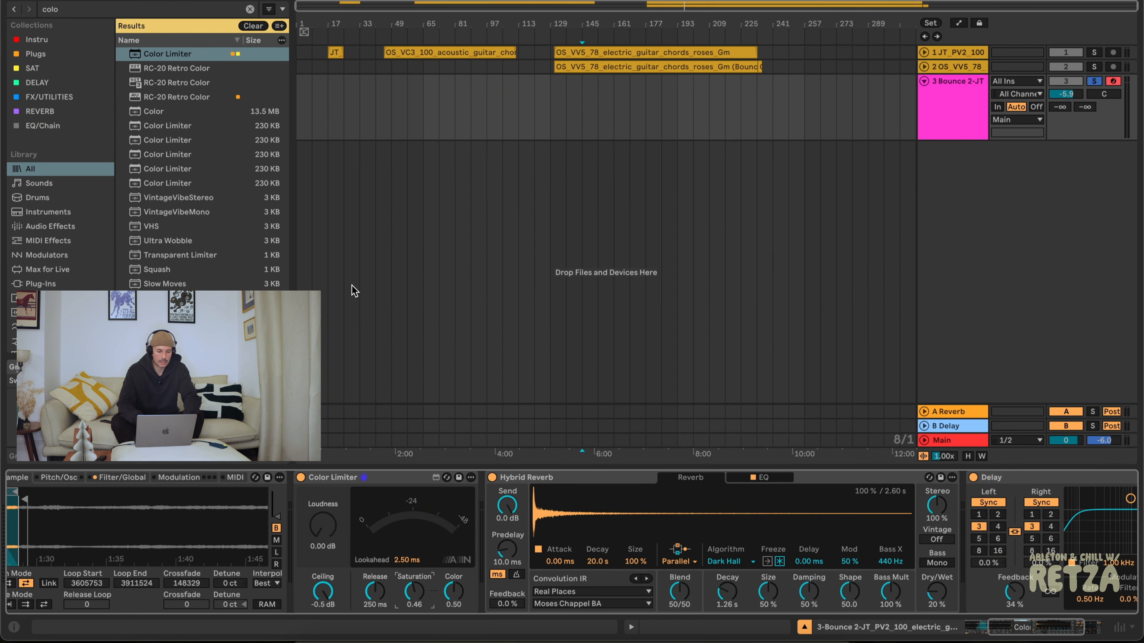
# Search the library for "roar" and insert Roar between the Color Limiter and the Hybrid Reverb.
pyautogui.press('super+f')
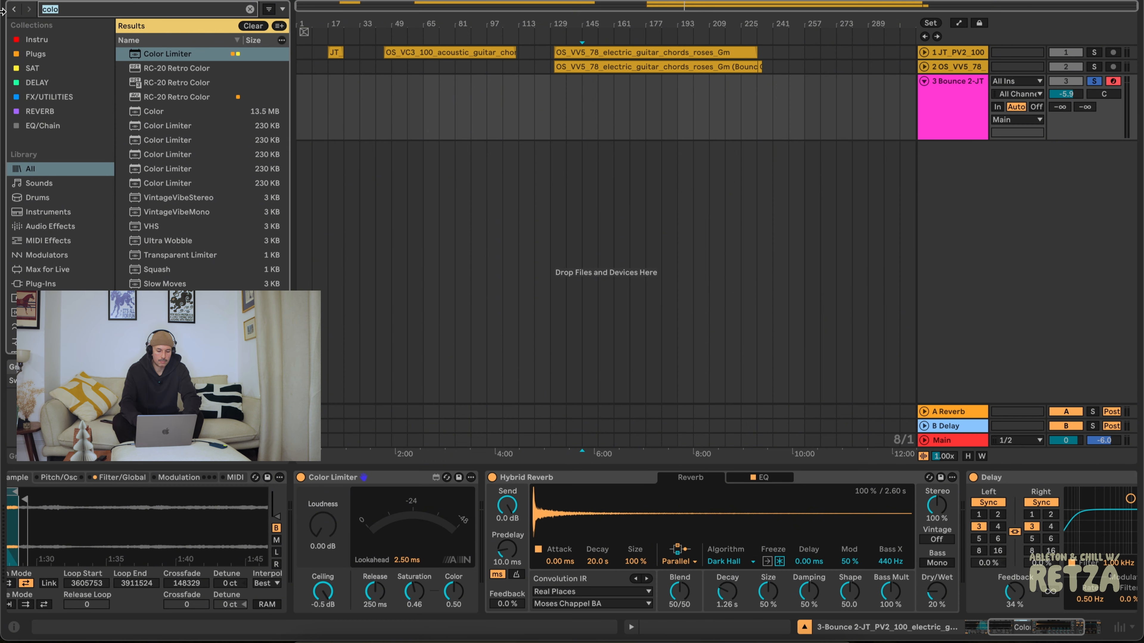
pyautogui.write('roar')
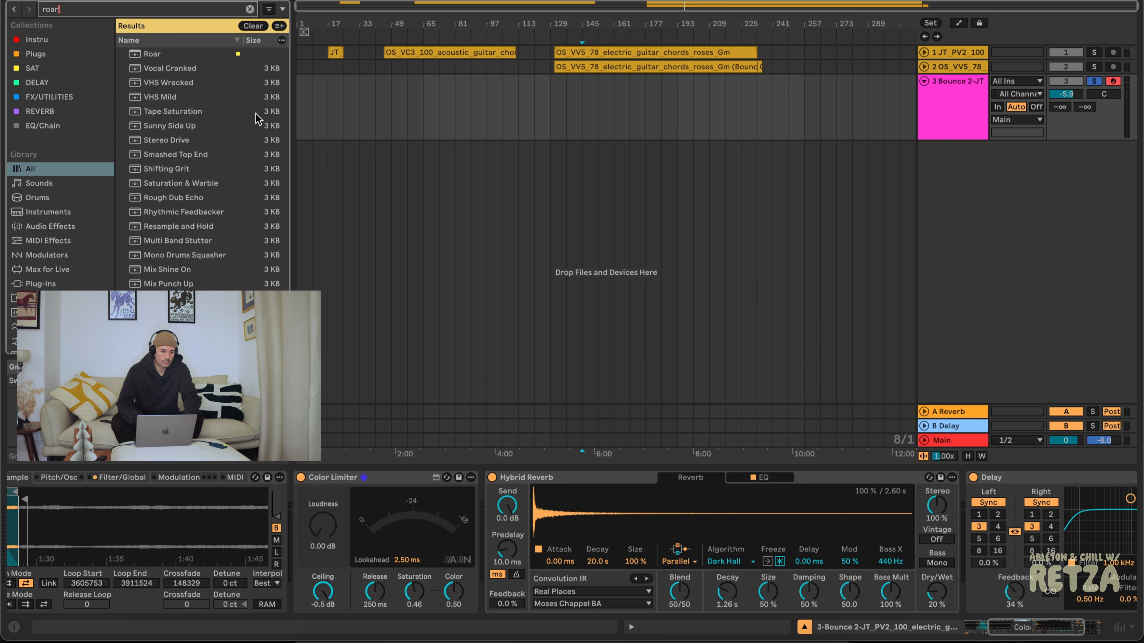
pyautogui.moveTo(158, 50); pyautogui.dragTo(483, 553)
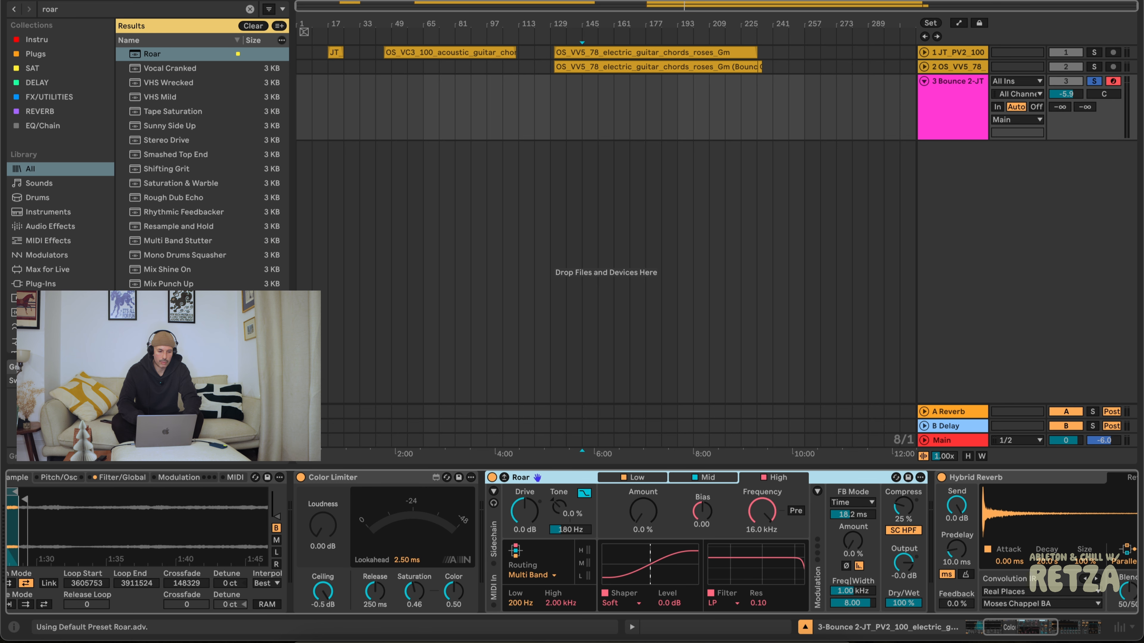
# Search for "amp" and insert an Amp before Roar, using the Clean model, Dual output and 17.5% dry/wet.
pyautogui.press('super+f')
pyautogui.write('amp')
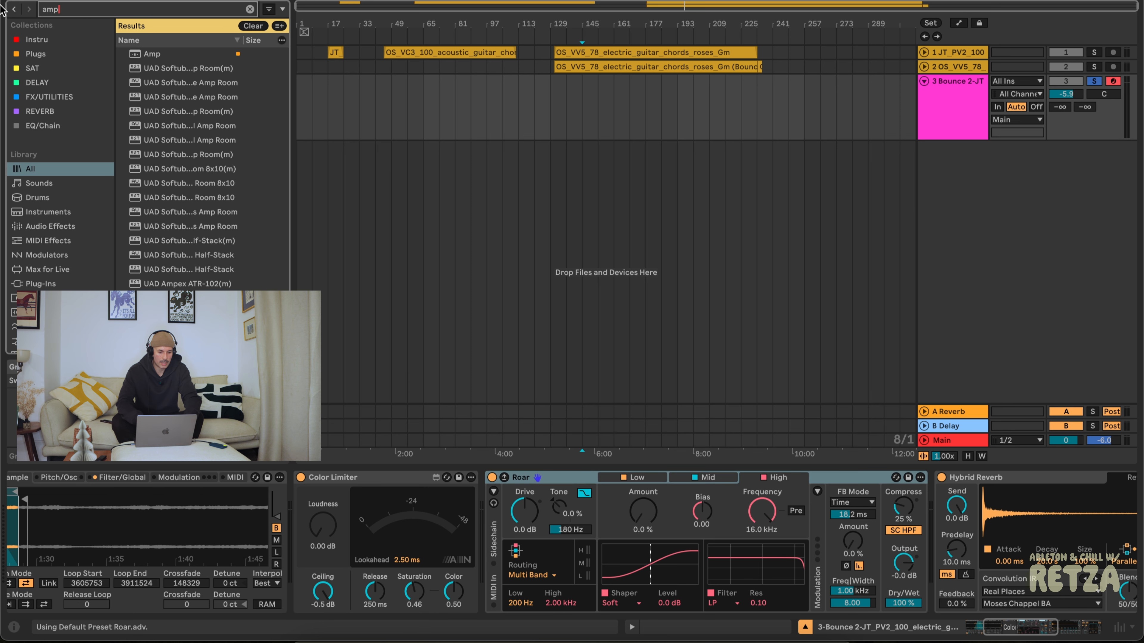
pyautogui.moveTo(149, 58); pyautogui.dragTo(529, 623)
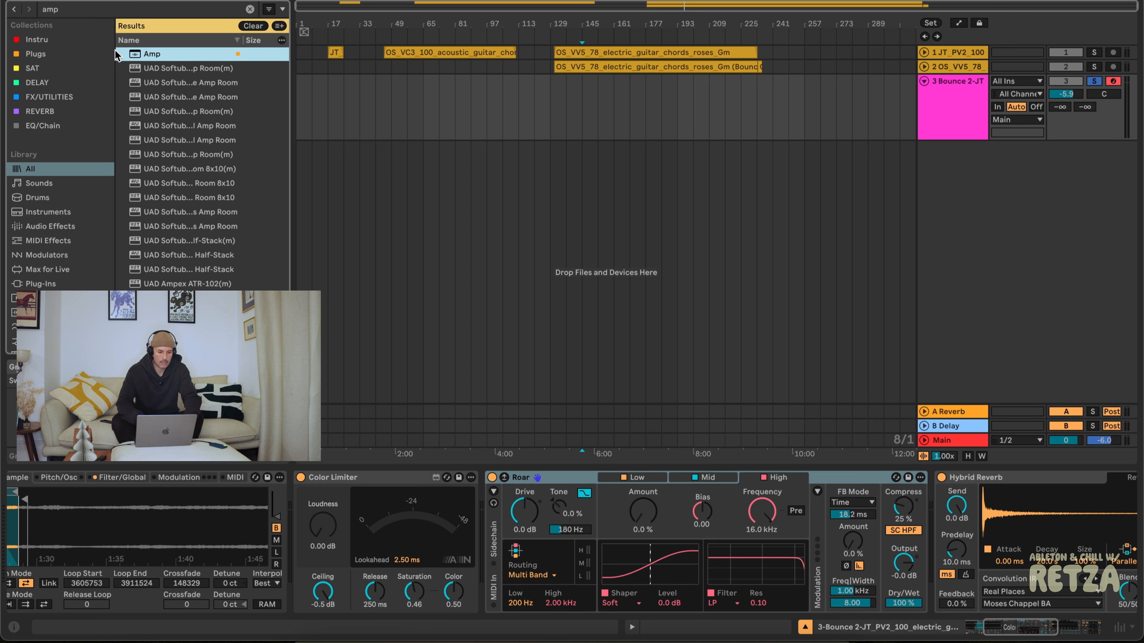
pyautogui.moveTo(151, 54); pyautogui.dragTo(490, 511)
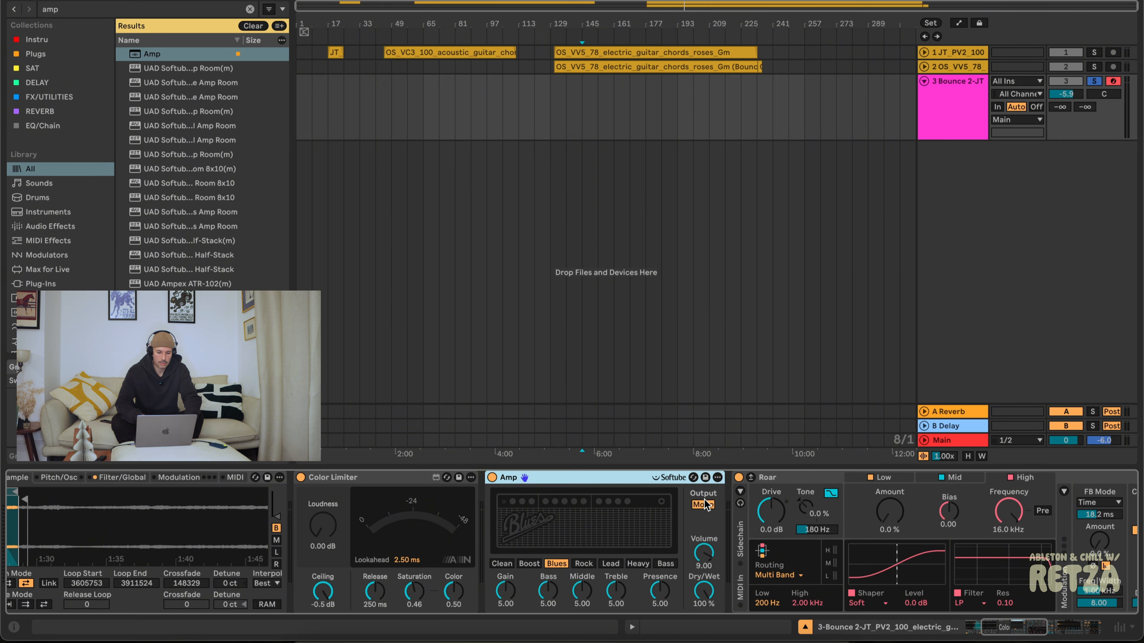
pyautogui.moveTo(712, 593); pyautogui.dragTo(713, 621)
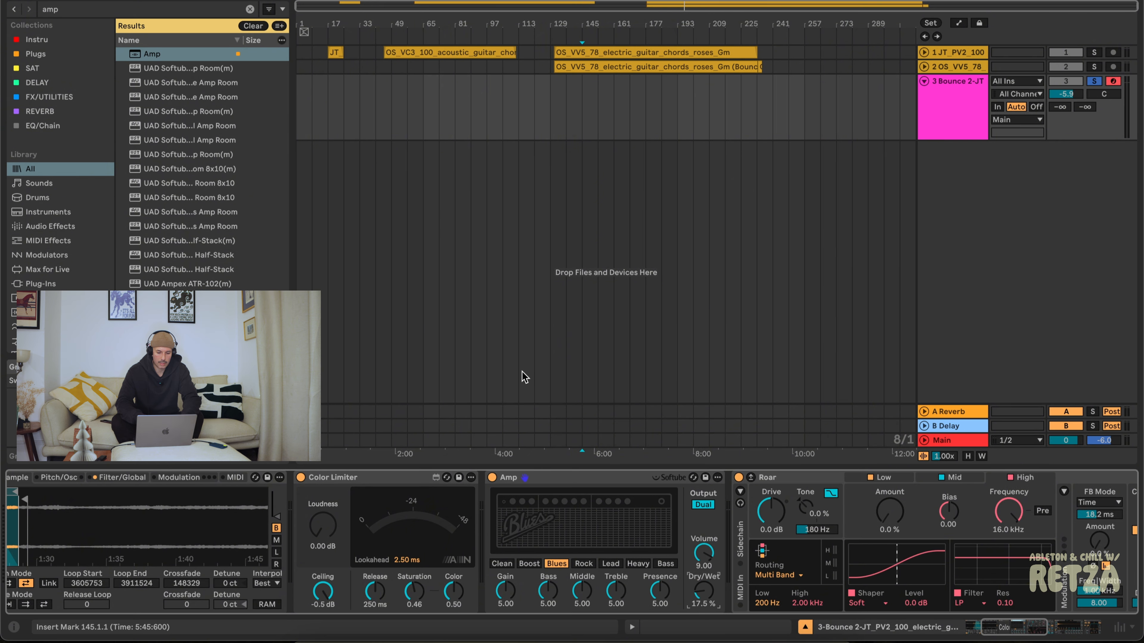
pyautogui.click(502, 563)
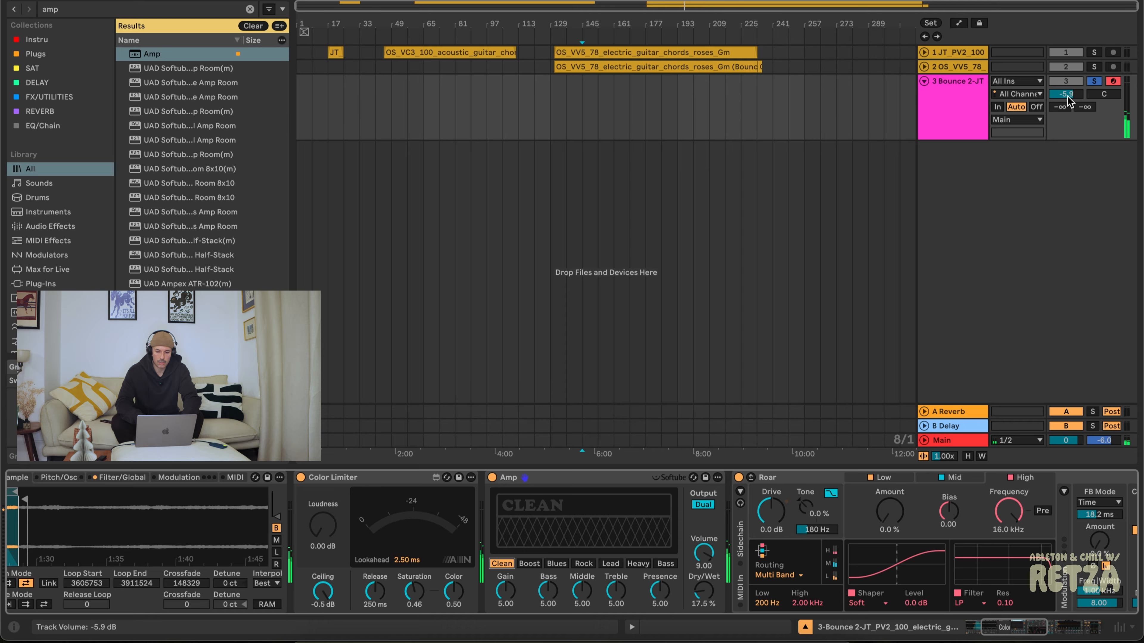
# Set Roar's drive to 8.0 dB, the Color Limiter's loudness to 3.02 dB and the Sampler track's volume to -12.3 dB.
pyautogui.hscroll(2, 880, 536)
pyautogui.moveTo(716, 510); pyautogui.dragTo(716, 506)
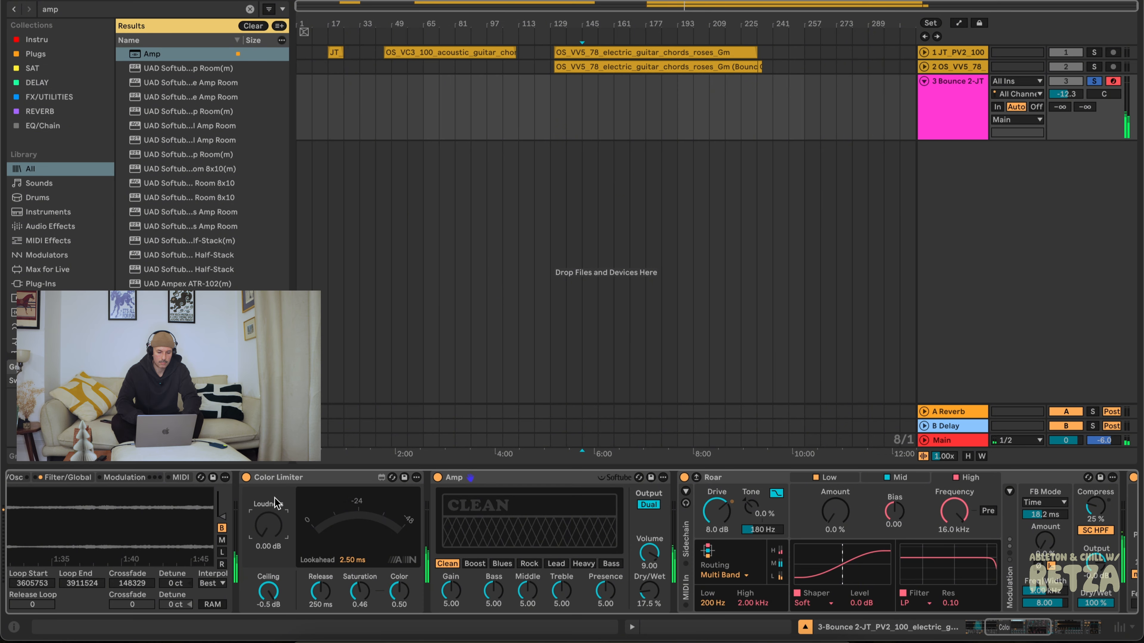
pyautogui.moveTo(268, 525)
pyautogui.mouseDown()
pyautogui.moveTo(268, 502)
pyautogui.moveTo(269, 516)
pyautogui.mouseUp()
pyautogui.click(580, 84)
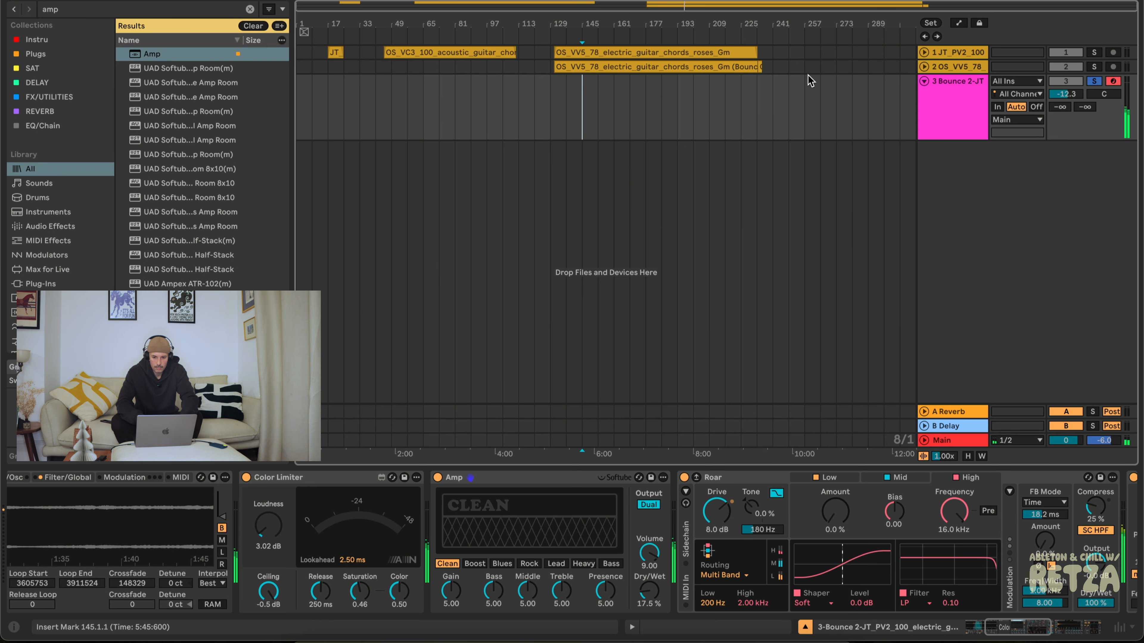
pyautogui.click(573, 1)
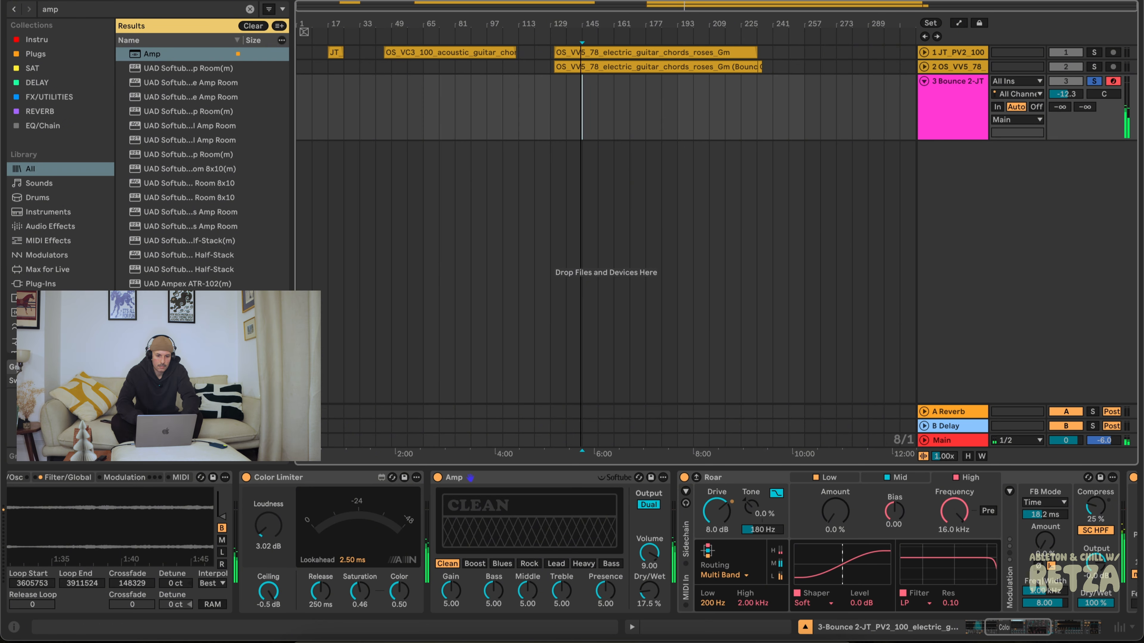
pyautogui.click(976, 102)
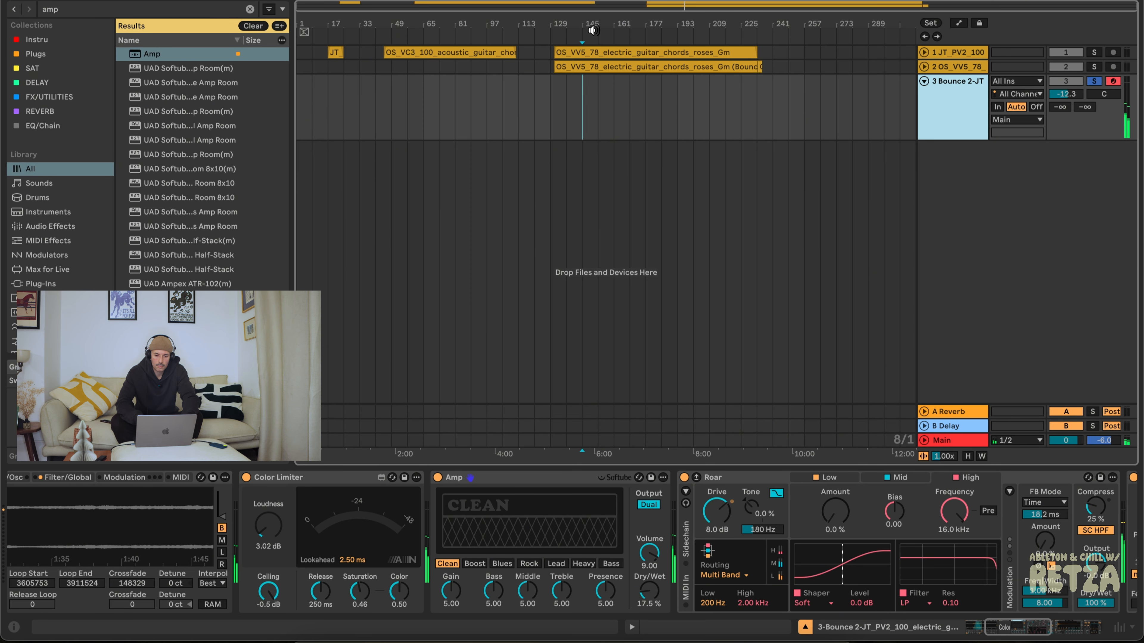
# Create a MIDI clip over bars 129 to 137 on the Sampler track, holding one four-bar note with a four-bar loop.
pyautogui.moveTo(551, 105); pyautogui.dragTo(560, 105)
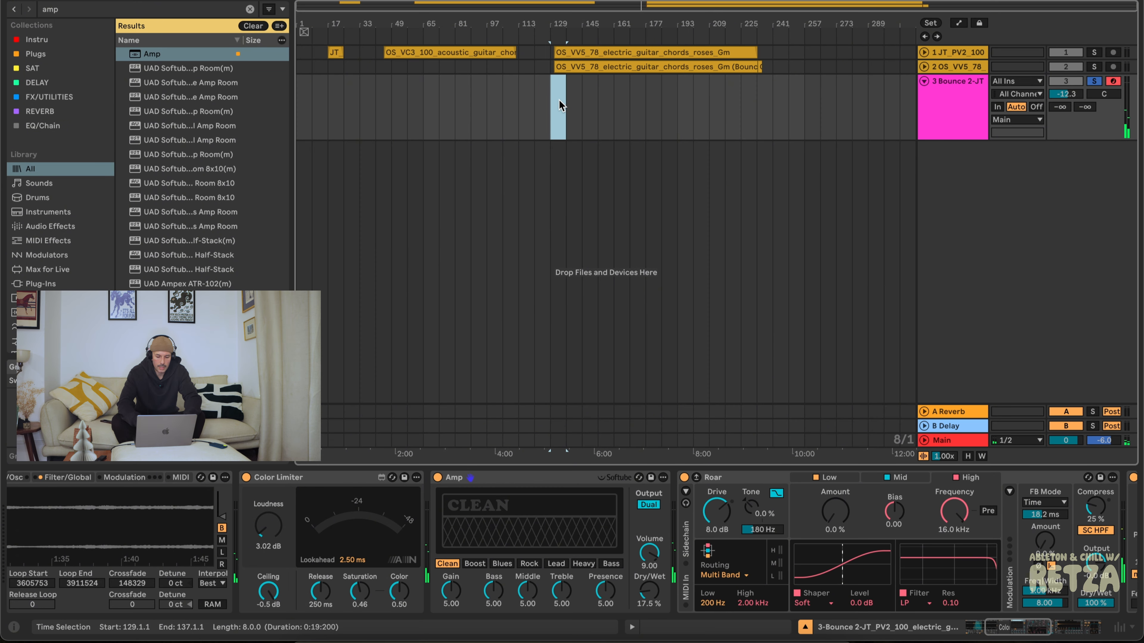
pyautogui.press('super+shift+m')
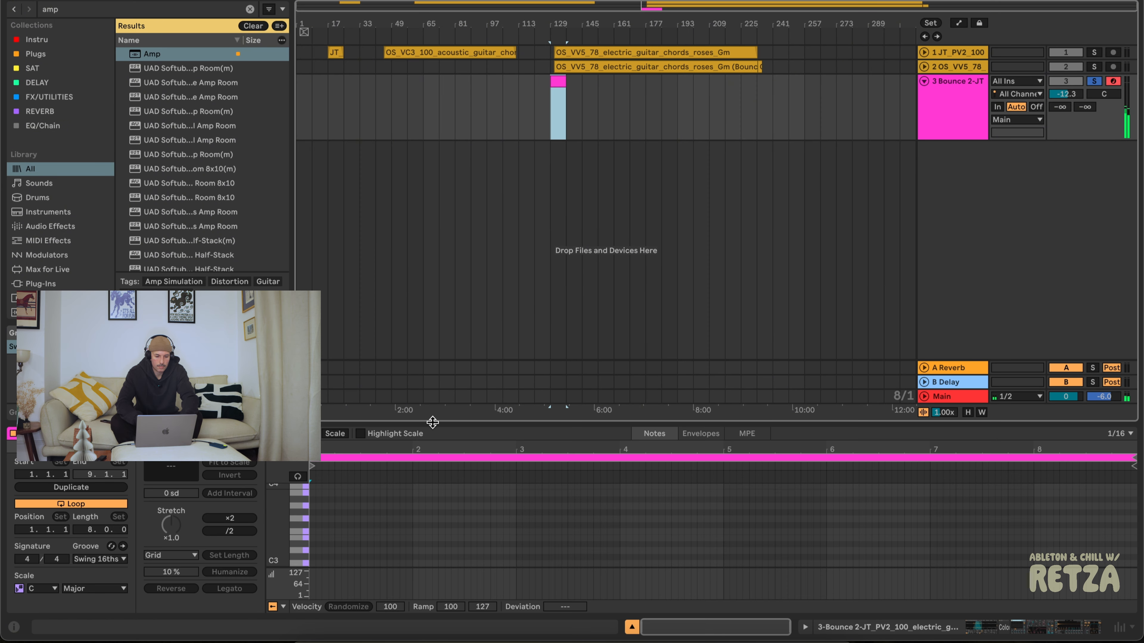
pyautogui.moveTo(433, 422); pyautogui.dragTo(432, 149)
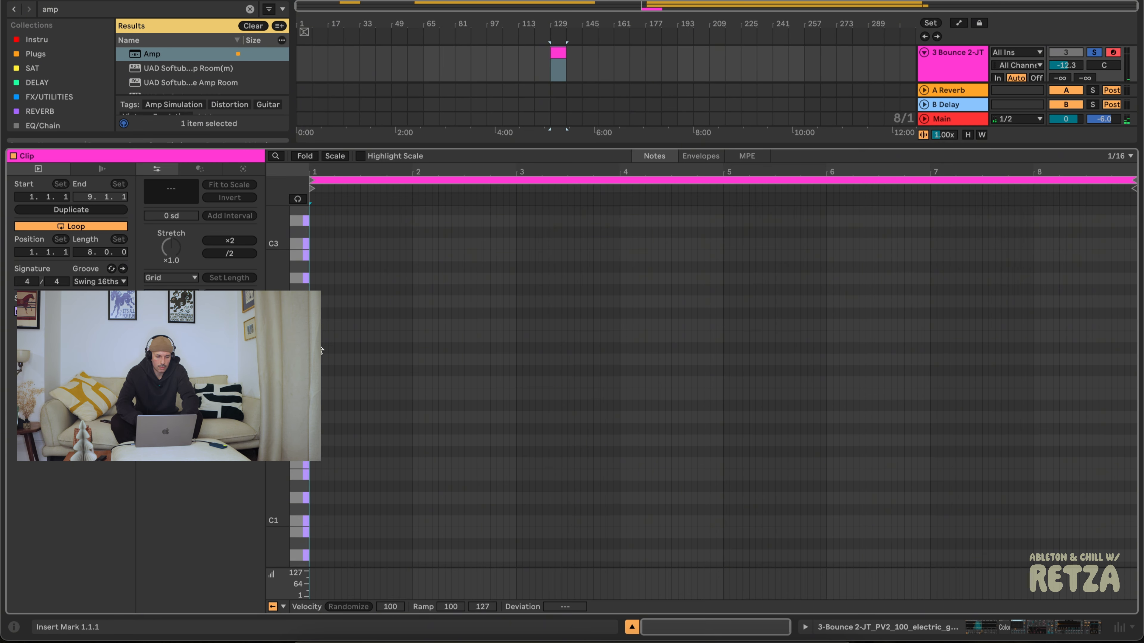
pyautogui.doubleClick(314, 337)
pyautogui.moveTo(315, 336); pyautogui.dragTo(722, 337)
pyautogui.moveTo(1132, 179); pyautogui.dragTo(723, 180)
# Duplicate the Sampler track with its devices and delete the MIDI clip from the copy.
pyautogui.click(1007, 627)
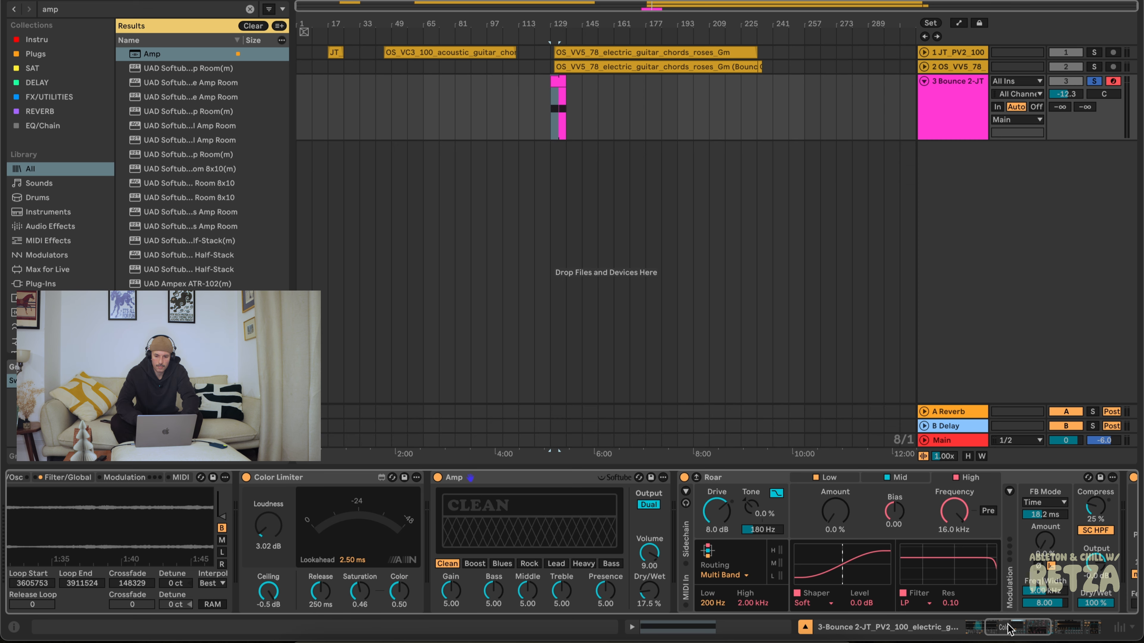
pyautogui.click(951, 82)
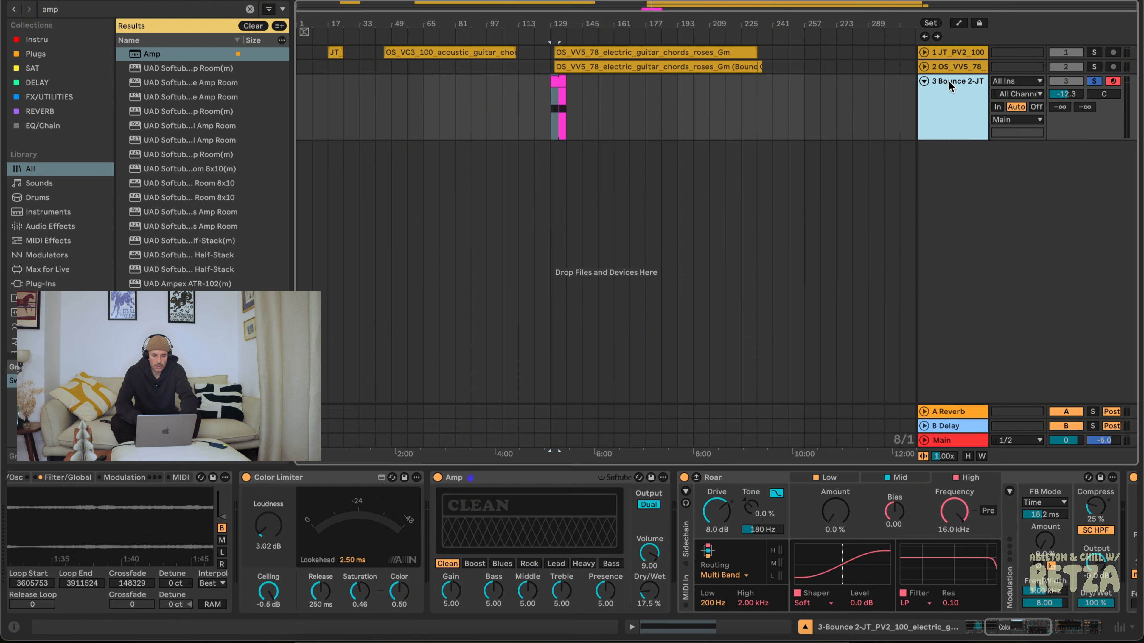
pyautogui.press('super+d')
pyautogui.click(554, 158)
pyautogui.moveTo(554, 158); pyautogui.dragTo(560, 153)
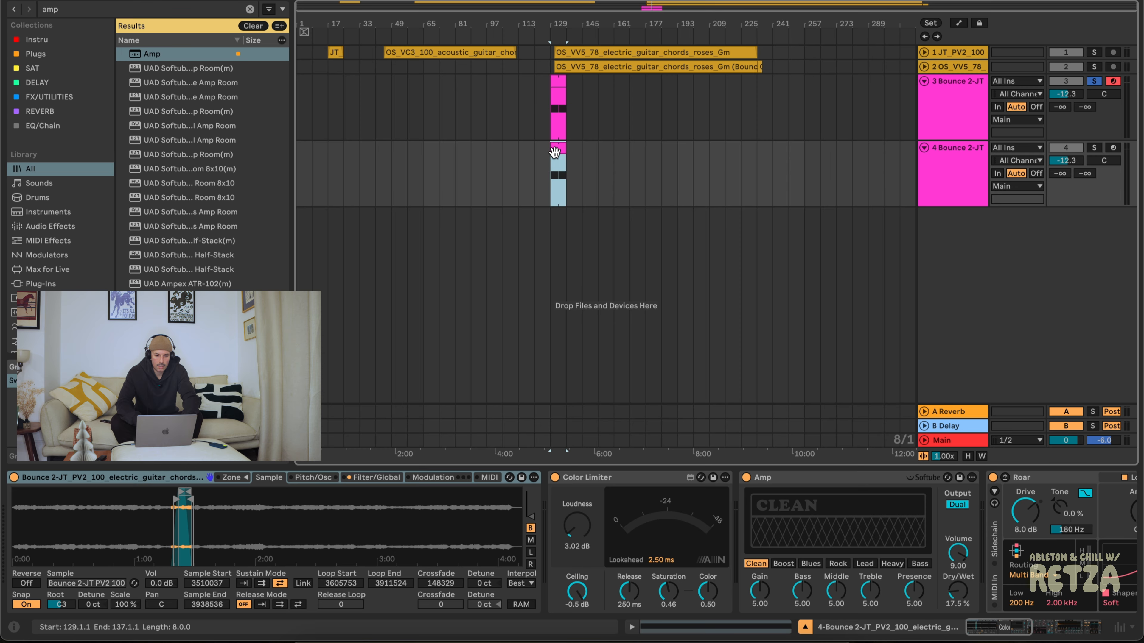
pyautogui.press('Delete')
# Arm and solo the duplicated Sampler track instead of the original, and lower its volume to -16.0 dB.
pyautogui.click(614, 158)
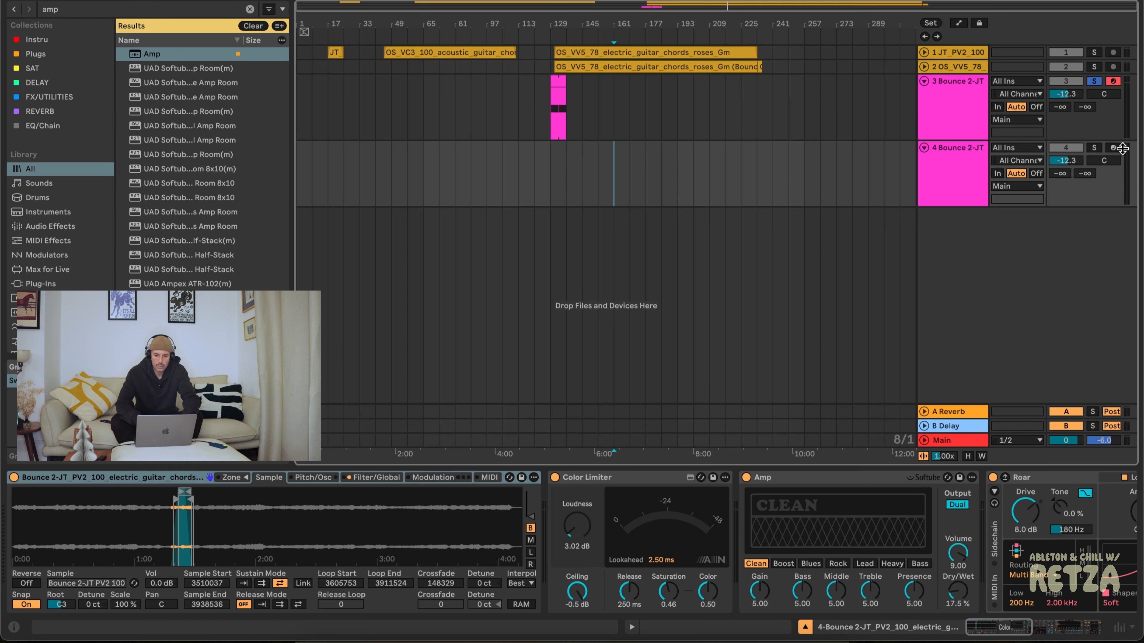
pyautogui.click(645, 153)
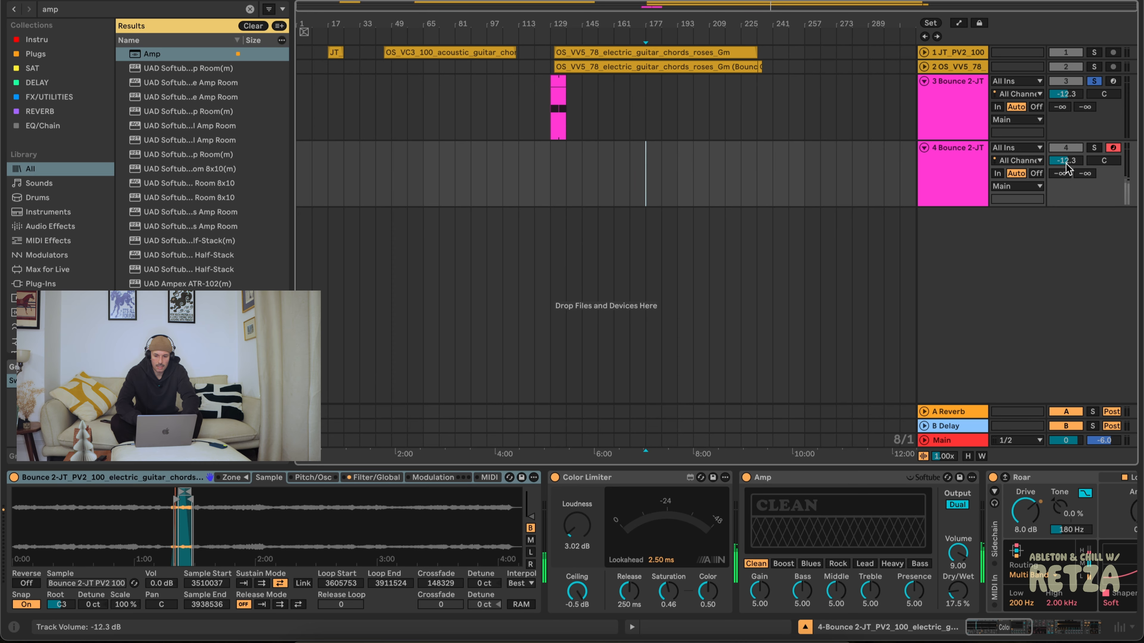
pyautogui.click(1094, 148)
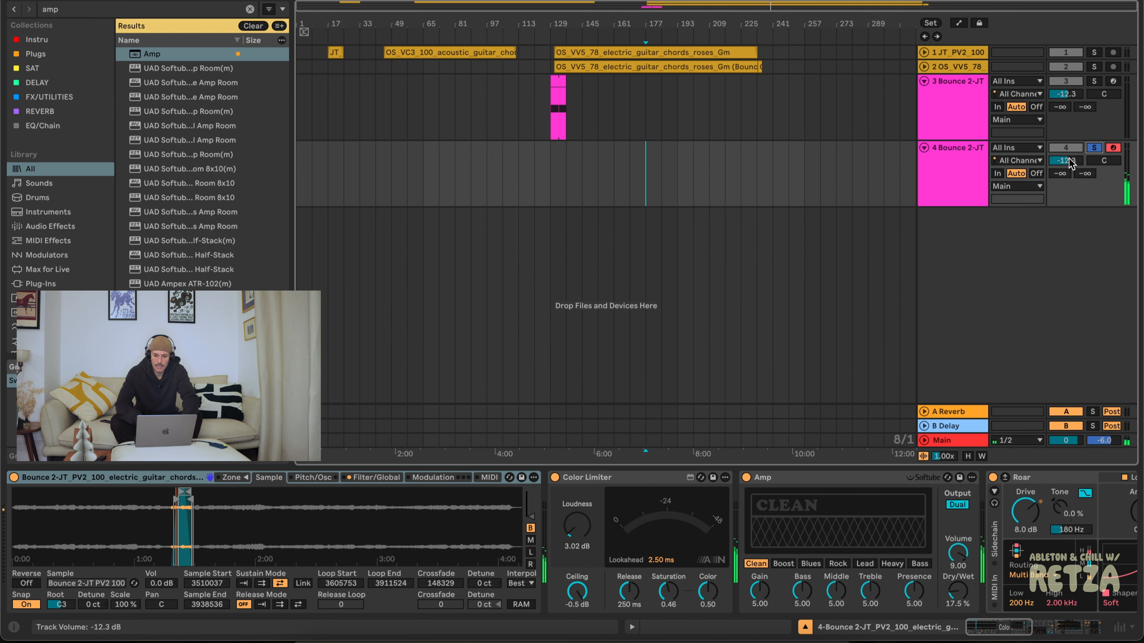
pyautogui.moveTo(1068, 161); pyautogui.dragTo(1068, 169)
# Turn off sustain looping in the duplicated Sampler and move its sample region to run from 5146076 to 5566526.
pyautogui.moveTo(167, 506); pyautogui.dragTo(168, 529)
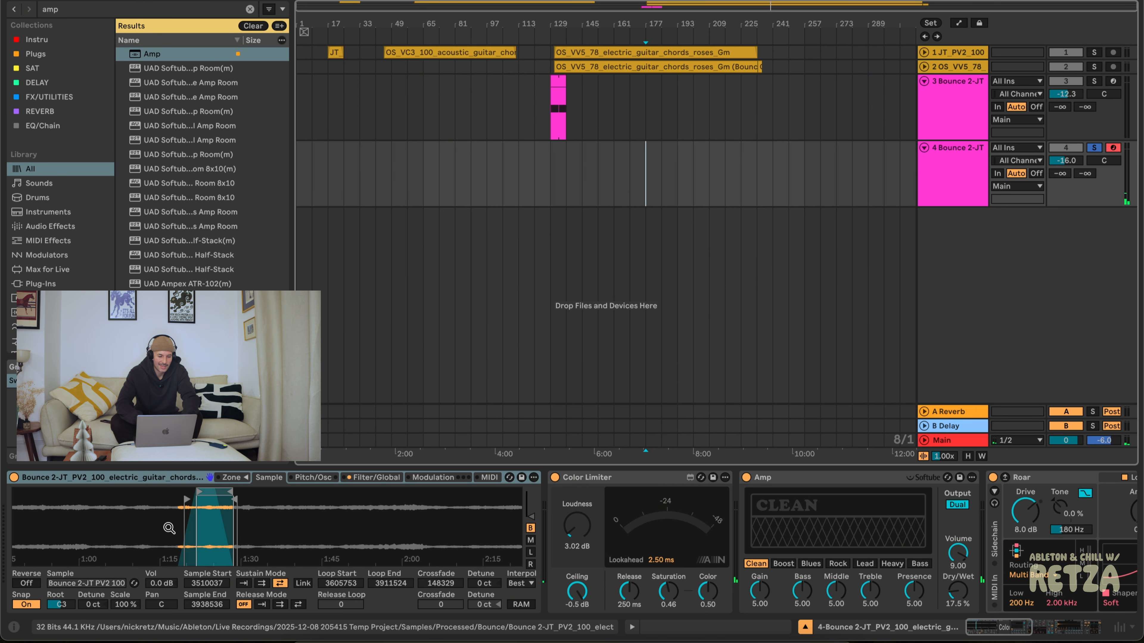
pyautogui.click(243, 584)
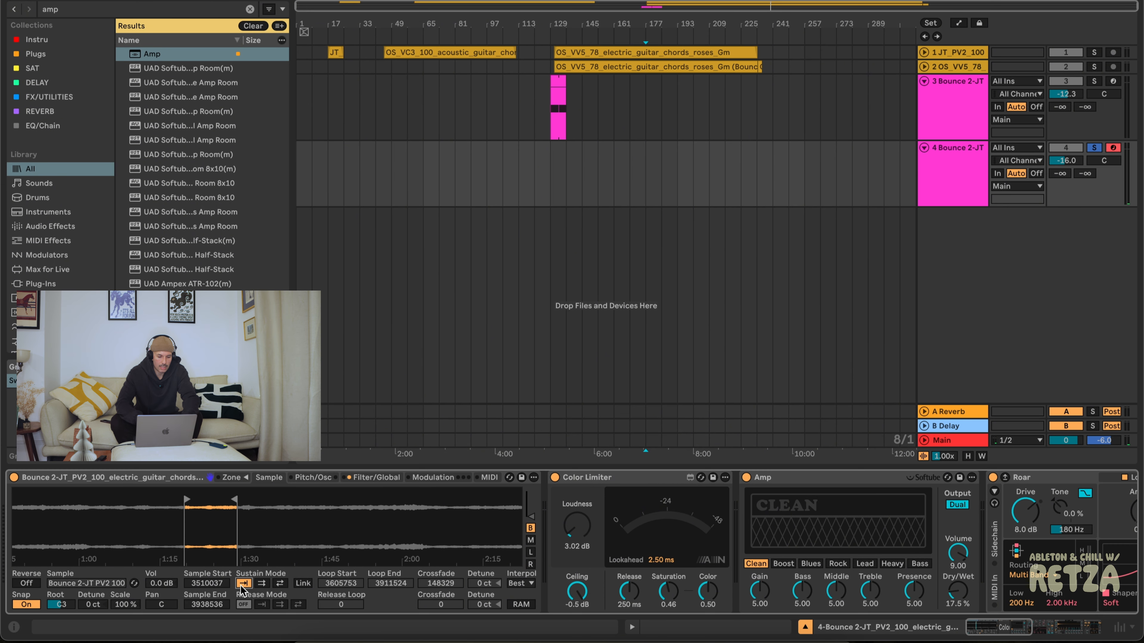
pyautogui.moveTo(239, 503); pyautogui.dragTo(435, 503)
pyautogui.moveTo(189, 501); pyautogui.dragTo(386, 500)
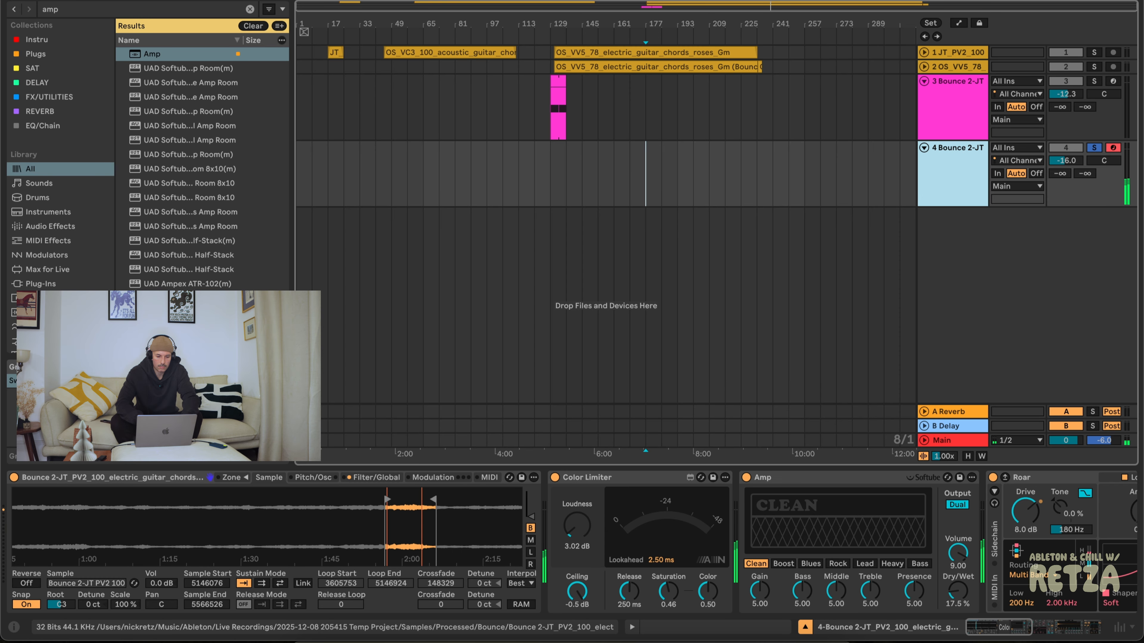
pyautogui.moveTo(422, 539); pyautogui.dragTo(274, 531)
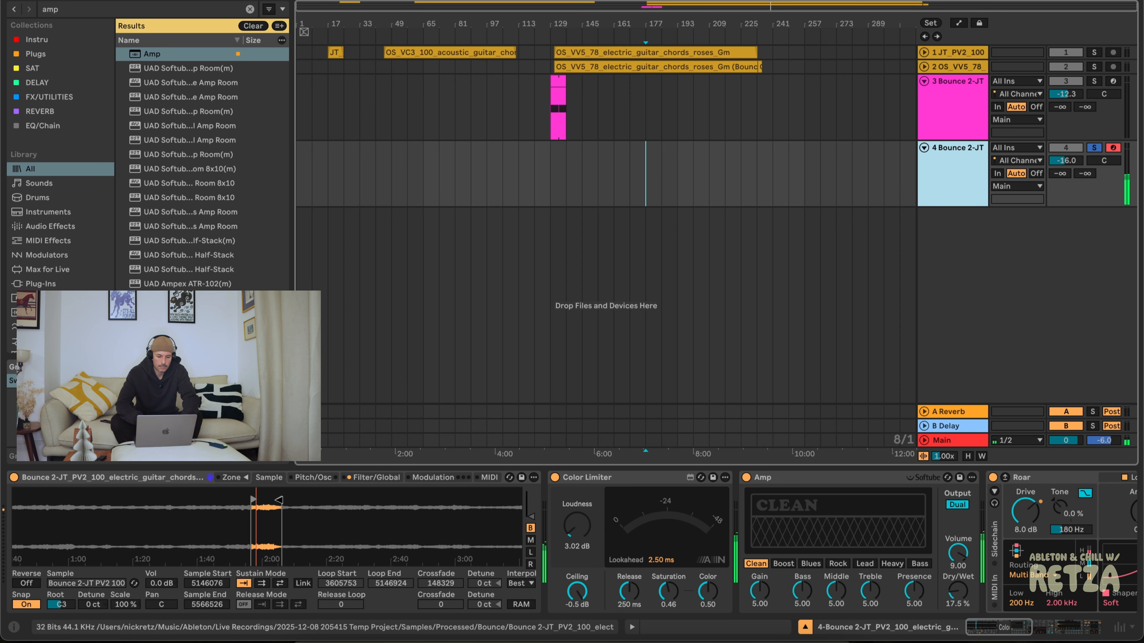
# Enable back-and-forth sustain looping in the duplicated Sampler from 5207165 to 5566526, and lower its track volume to -20.9 dB.
pyautogui.click(280, 584)
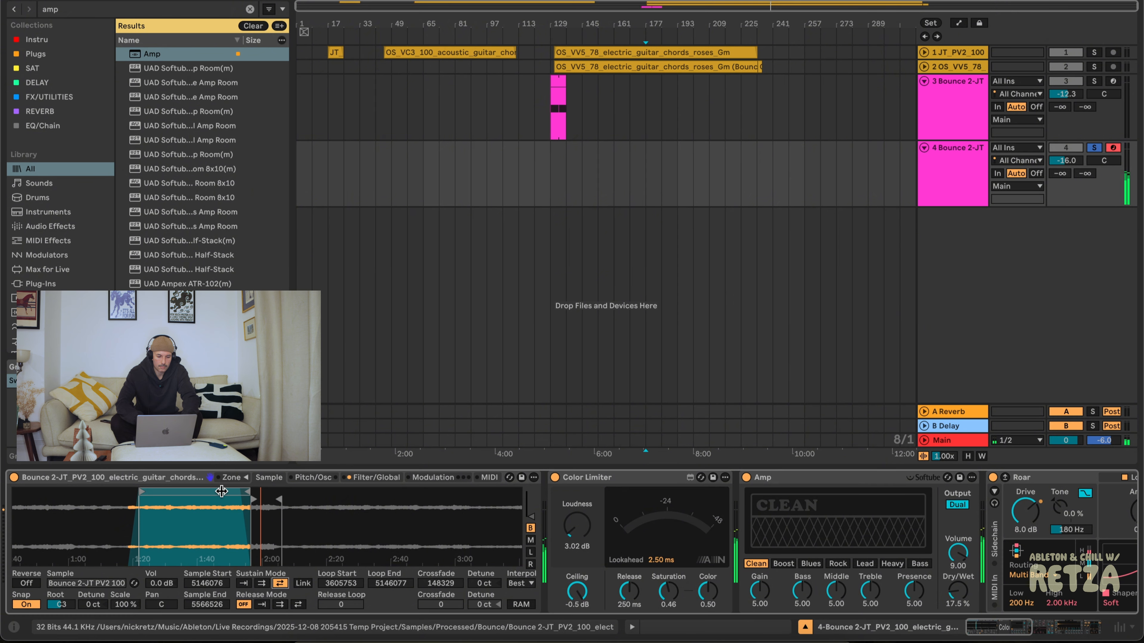
pyautogui.moveTo(216, 491); pyautogui.dragTo(327, 491)
pyautogui.moveTo(171, 491); pyautogui.dragTo(260, 492)
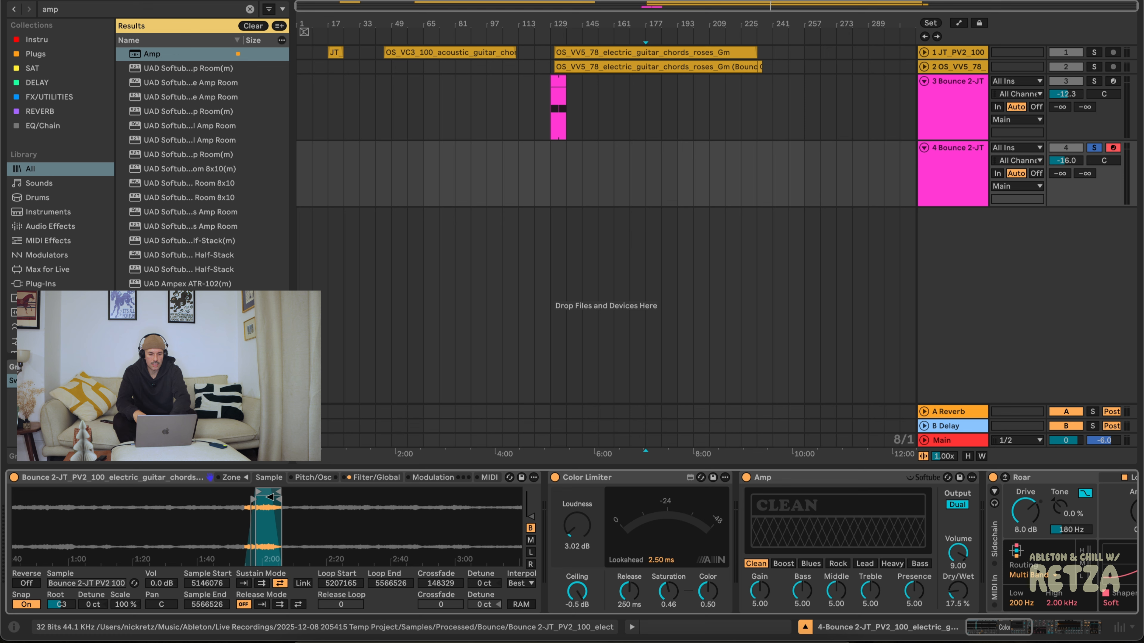
pyautogui.press('a')
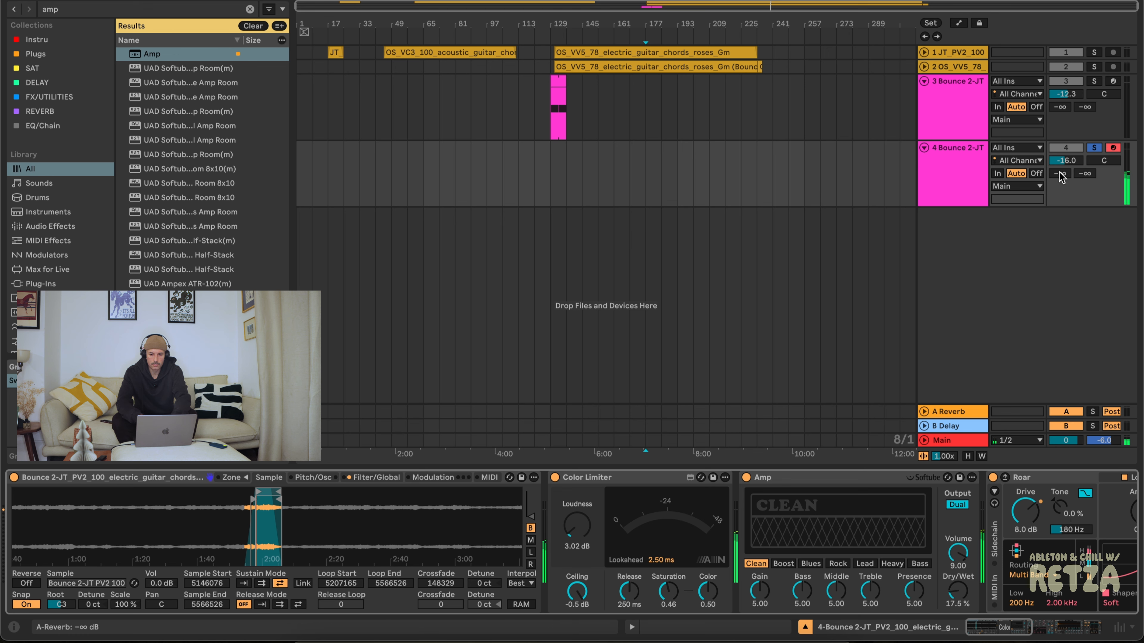
pyautogui.moveTo(1065, 161); pyautogui.dragTo(1065, 180)
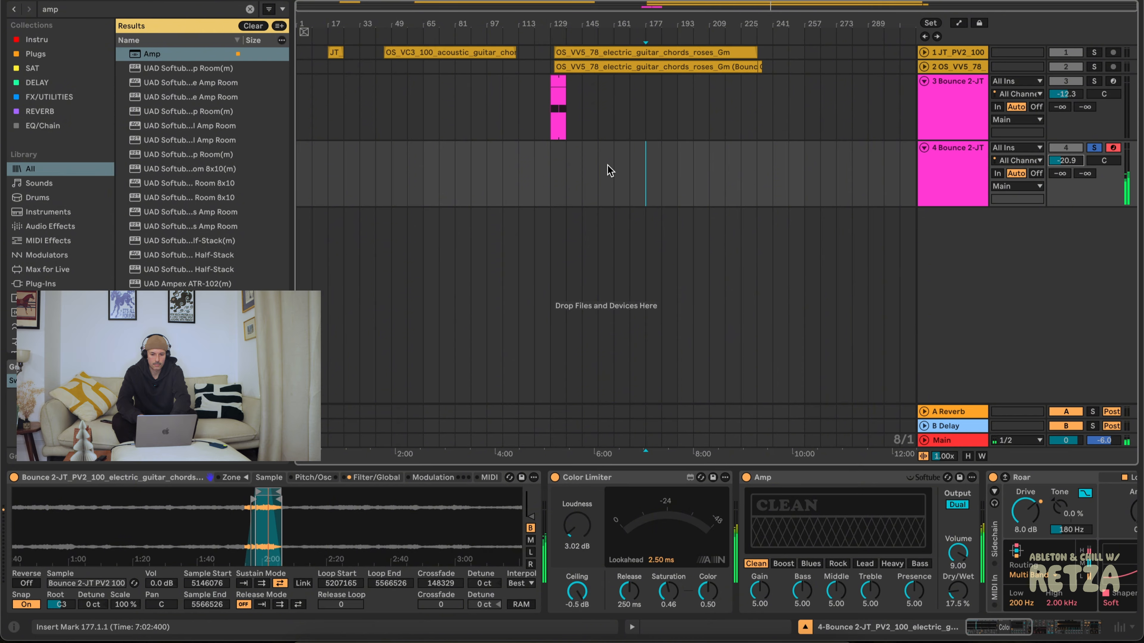
# Create a four-bar MIDI clip over bars 145 to 149 on the duplicated Sampler track.
pyautogui.moveTo(570, 21); pyautogui.dragTo(570, 68)
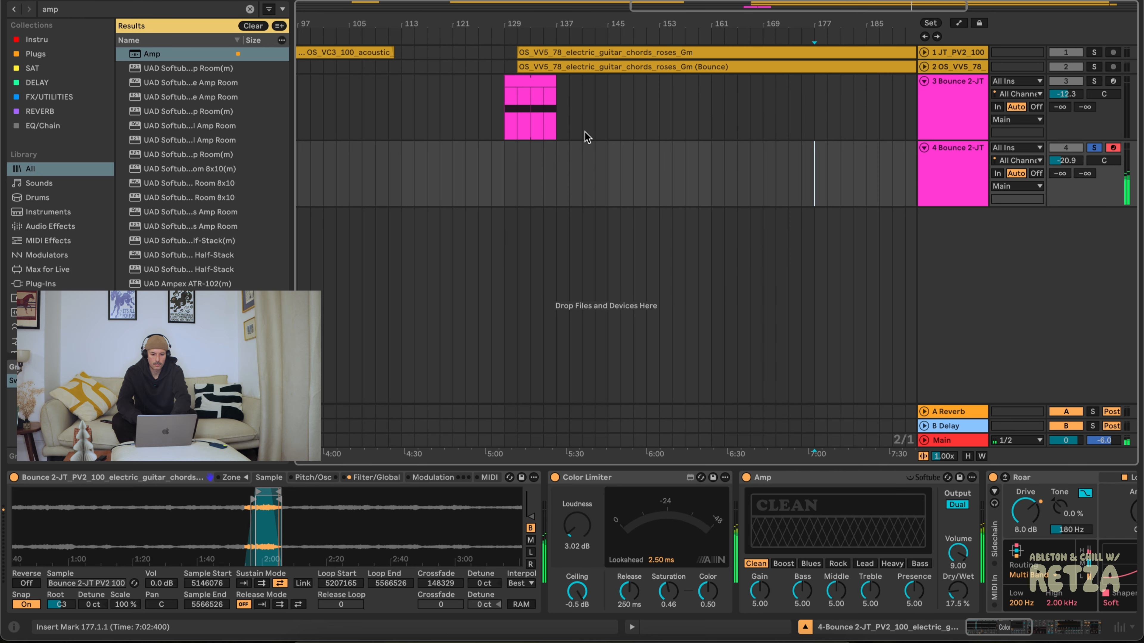
pyautogui.click(611, 167)
pyautogui.moveTo(611, 167)
pyautogui.mouseDown()
pyautogui.moveTo(654, 169)
pyautogui.moveTo(632, 170)
pyautogui.mouseUp()
pyautogui.press('super+shift+m')
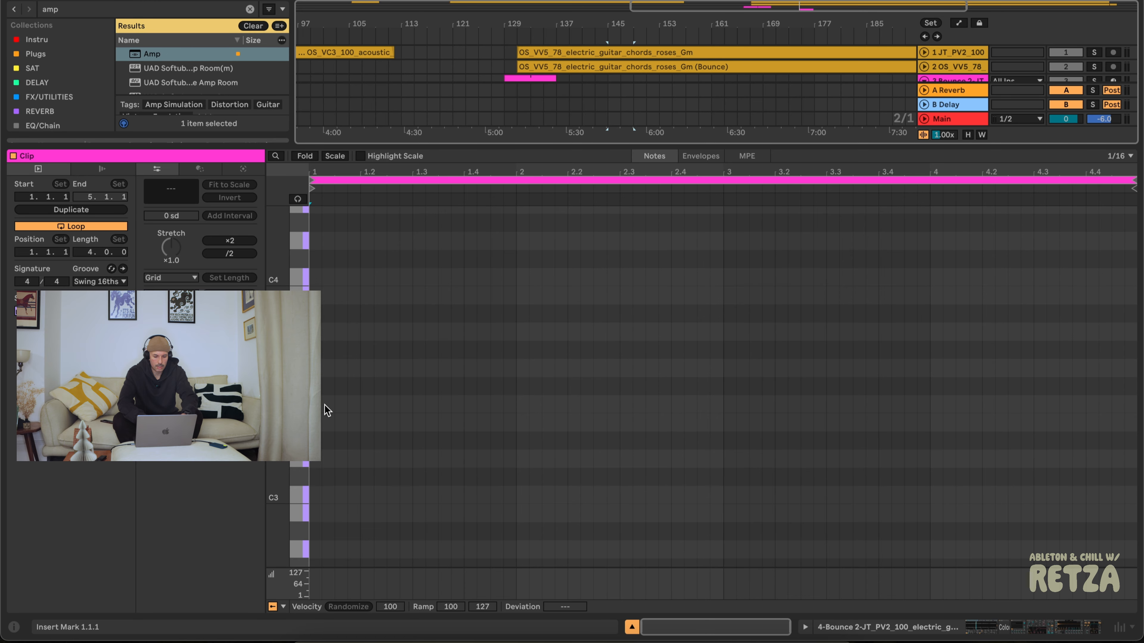
# Add two-bar E2 and B2 notes starting at the beginning of the new MIDI clip.
pyautogui.press('j')
pyautogui.scroll(-10, 327, 438)
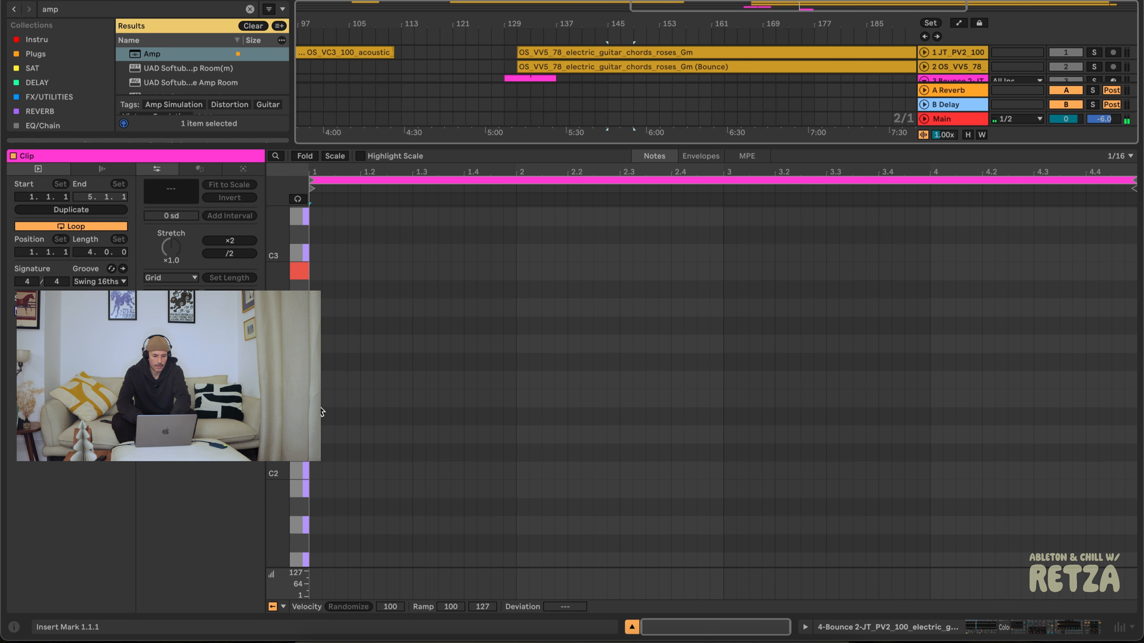
pyautogui.moveTo(322, 400)
pyautogui.mouseDown()
pyautogui.moveTo(927, 396)
pyautogui.moveTo(723, 388)
pyautogui.mouseUp()
pyautogui.click(315, 272)
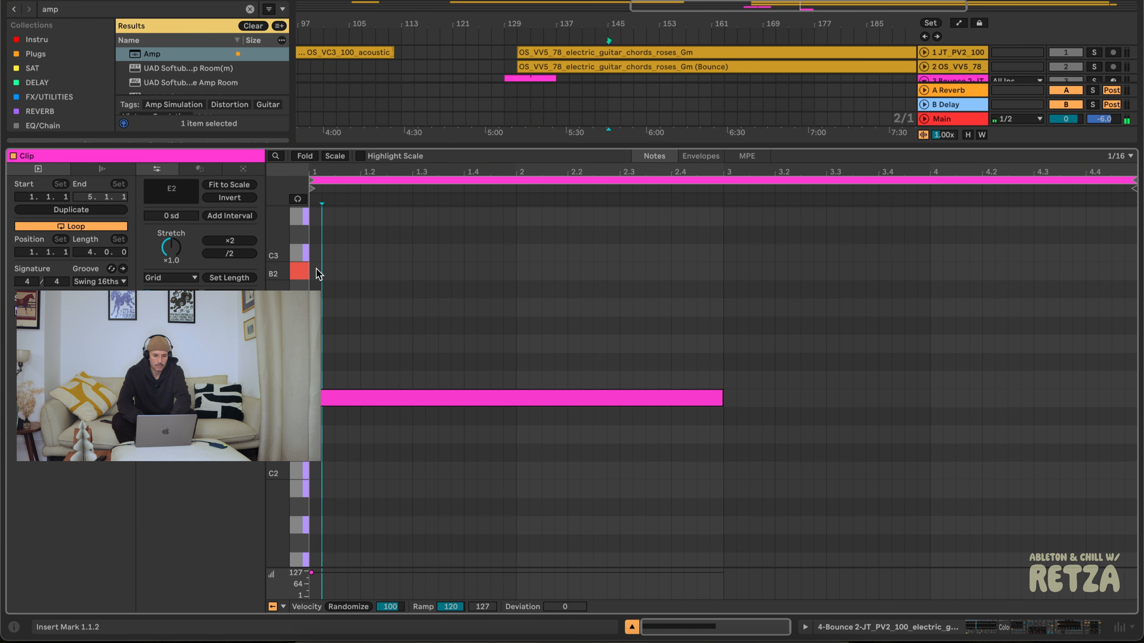
pyautogui.moveTo(315, 271); pyautogui.dragTo(722, 271)
# Lower the sample volume in the duplicated Sampler to -19 dB and audition notes an octave lower.
pyautogui.click(990, 629)
pyautogui.hscroll(10, 787, 532)
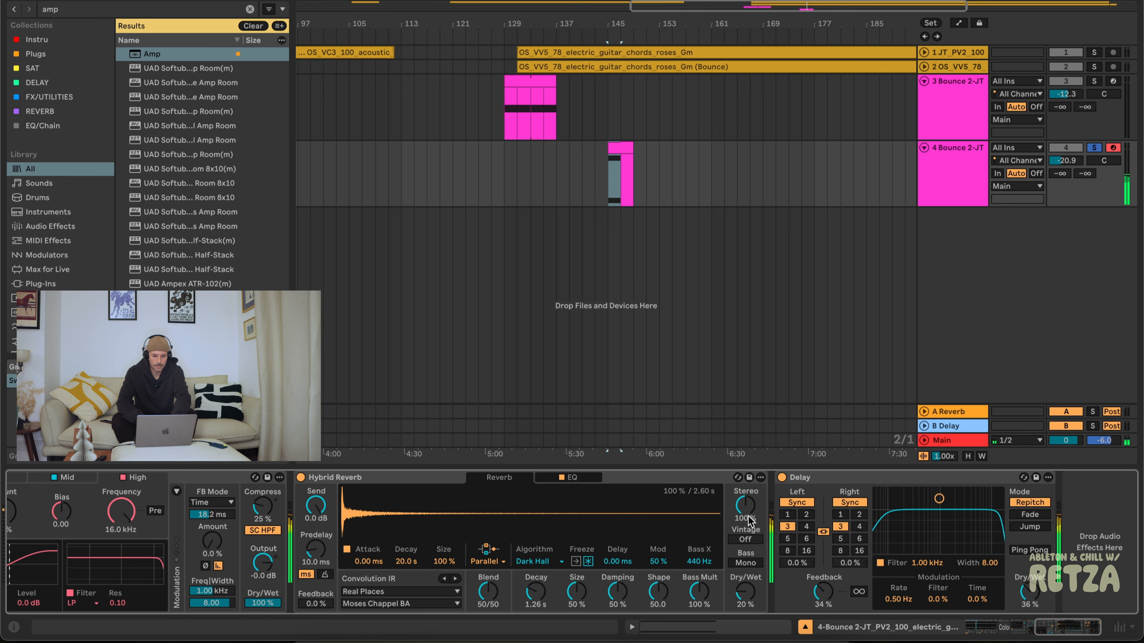
pyautogui.hscroll(-10, 748, 520)
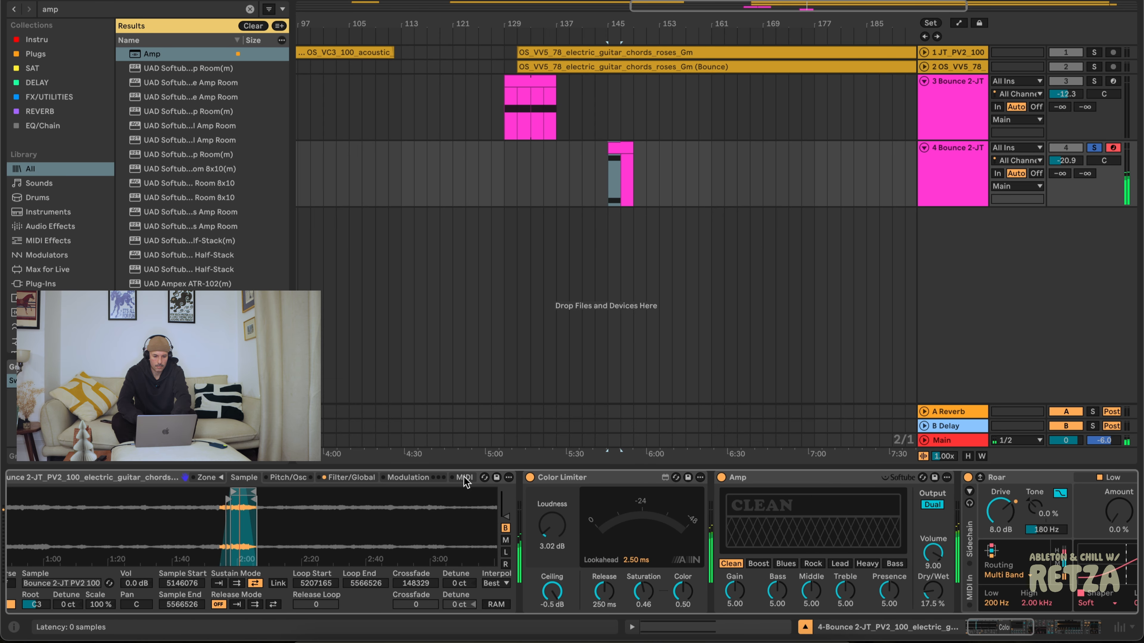
pyautogui.click(408, 478)
pyautogui.click(344, 478)
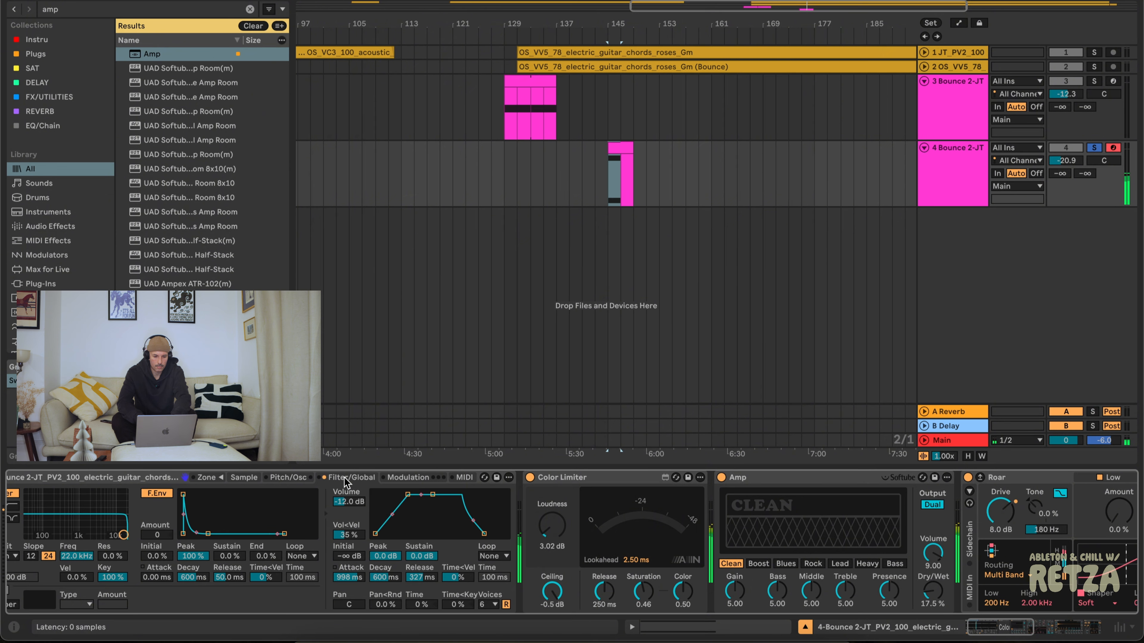
pyautogui.click(293, 479)
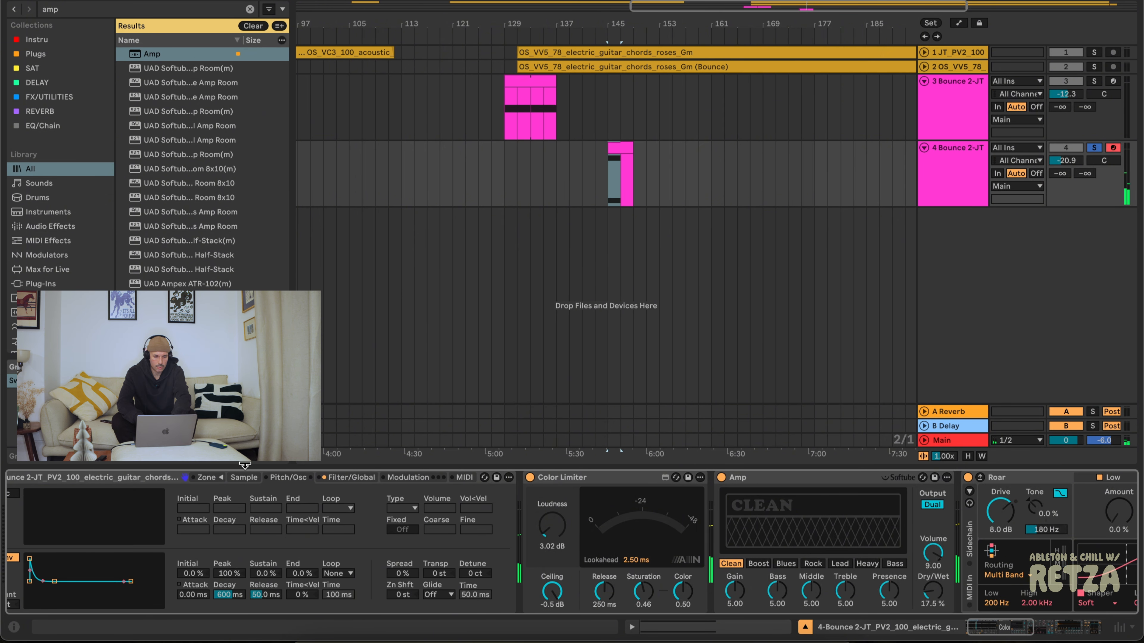
pyautogui.click(246, 479)
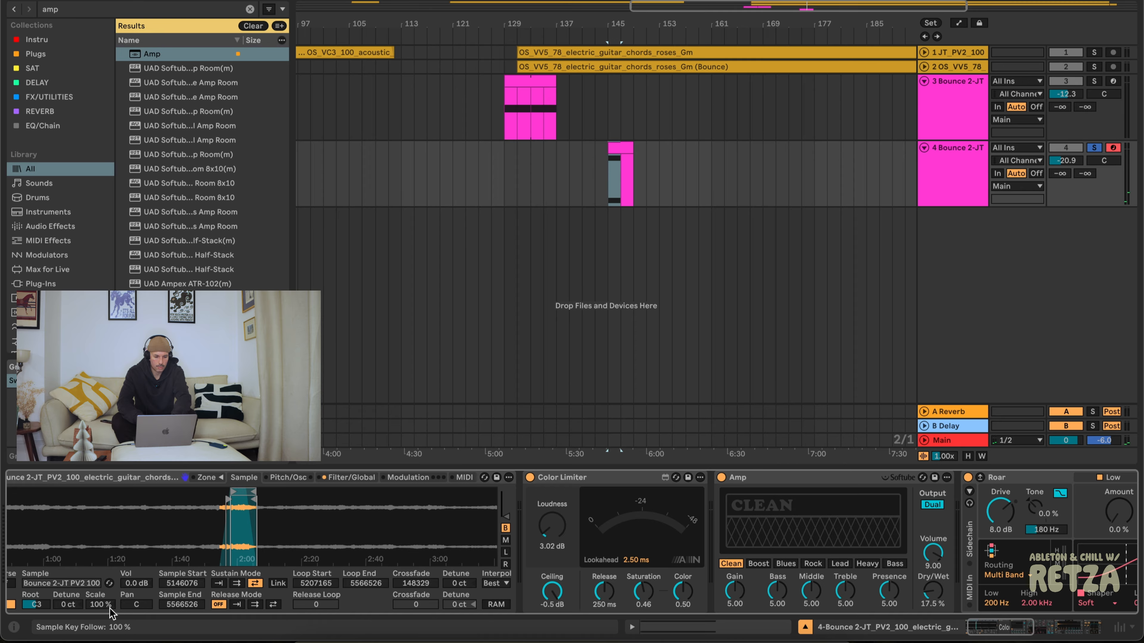
pyautogui.hscroll(-2, 112, 613)
pyautogui.moveTo(171, 582); pyautogui.dragTo(171, 613)
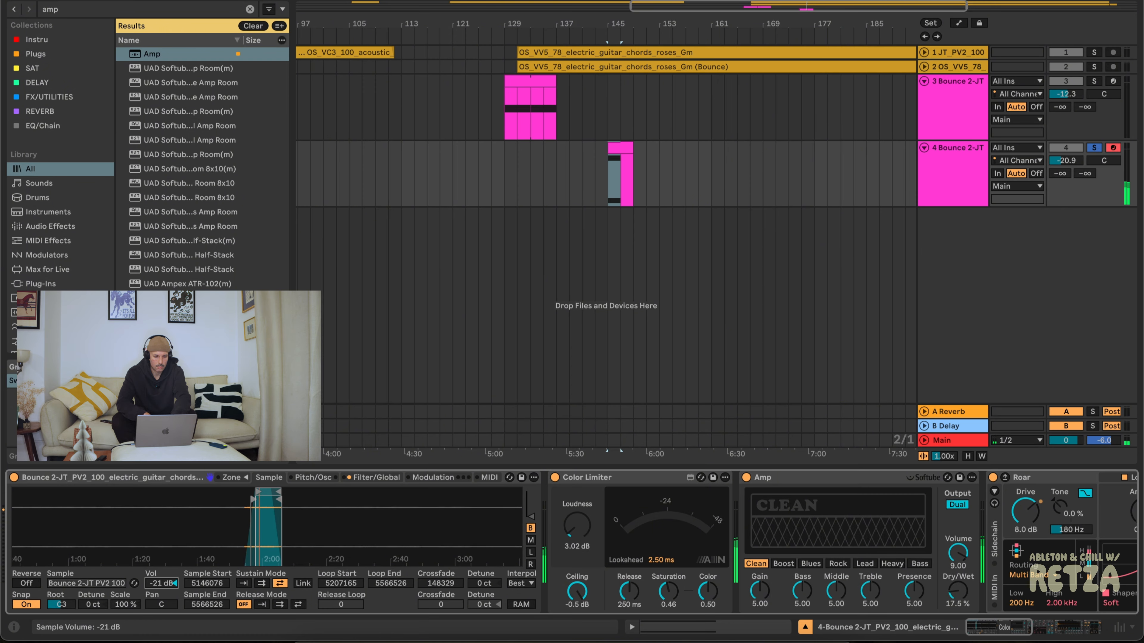
pyautogui.moveTo(162, 583); pyautogui.dragTo(162, 581)
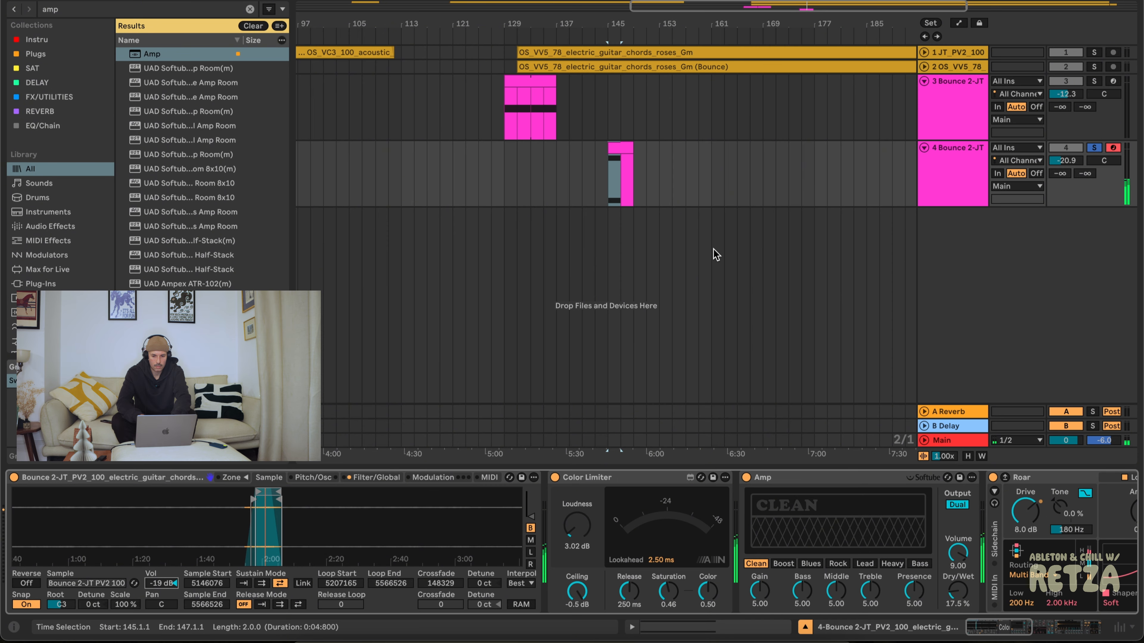
pyautogui.press('z')
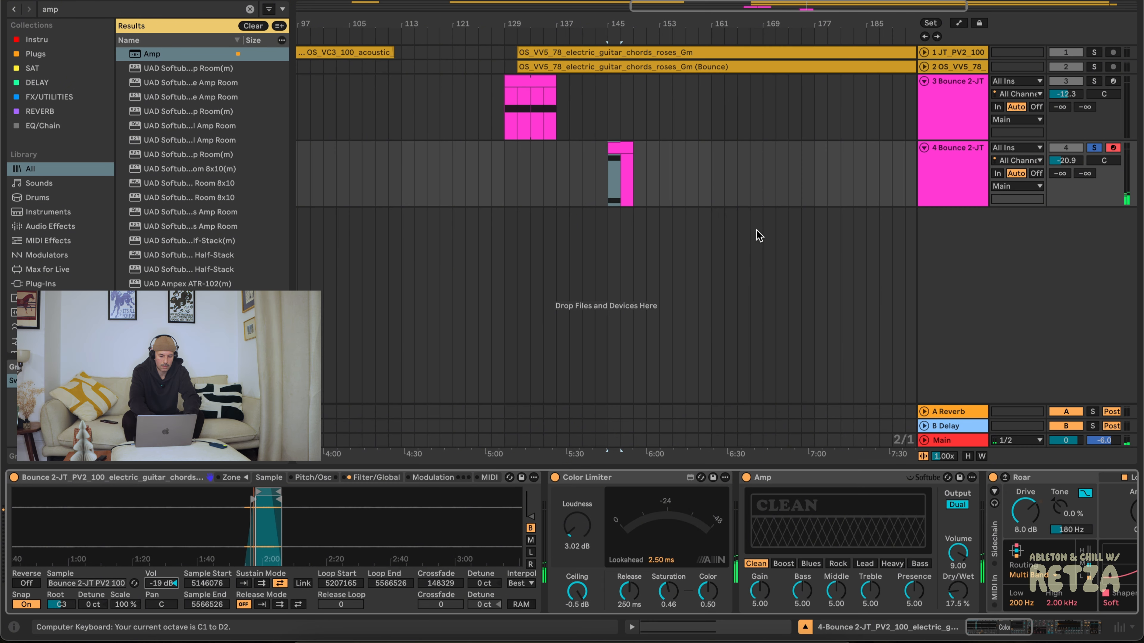
pyautogui.press('x')
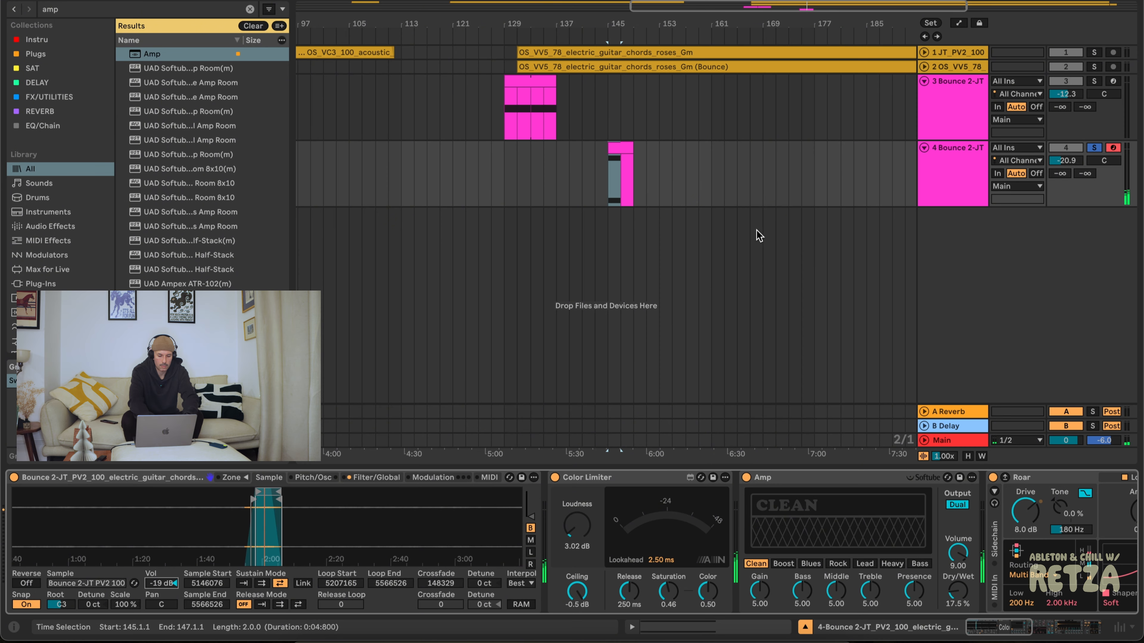
# Lengthen the E2 and B2 notes together to fill the whole four-bar clip.
pyautogui.click(611, 147)
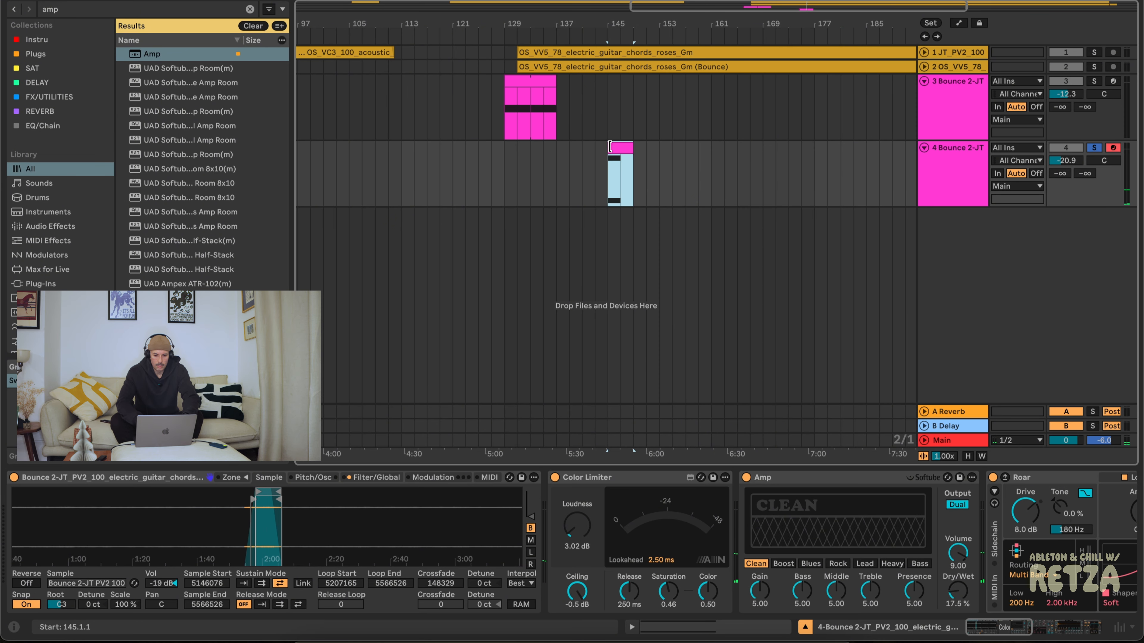
pyautogui.click(708, 627)
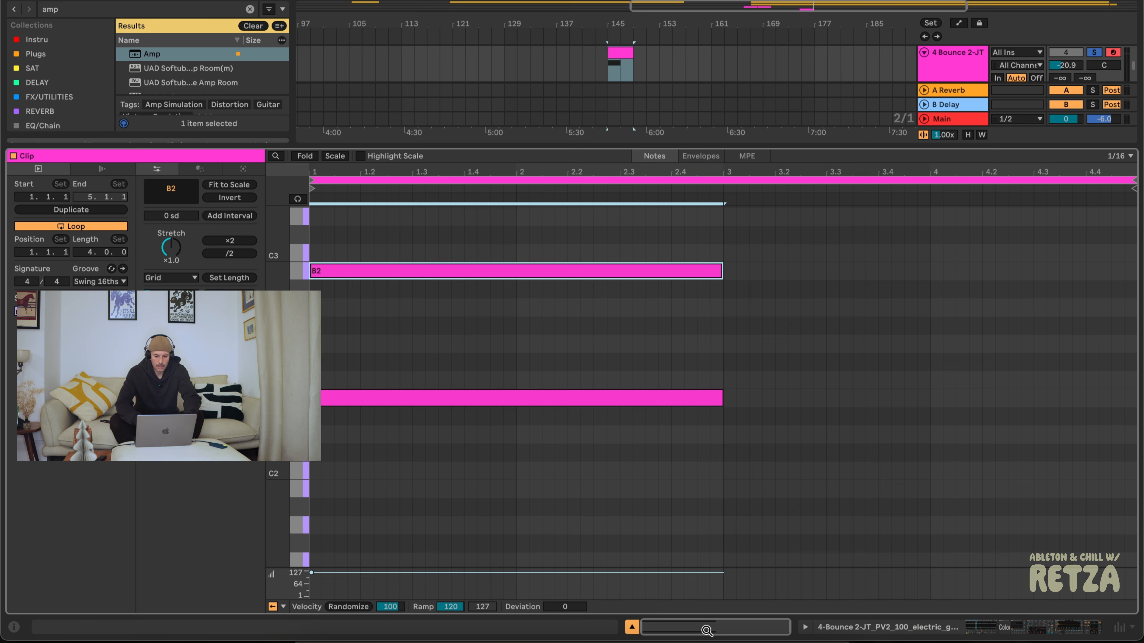
pyautogui.click(704, 359)
pyautogui.press('super+a')
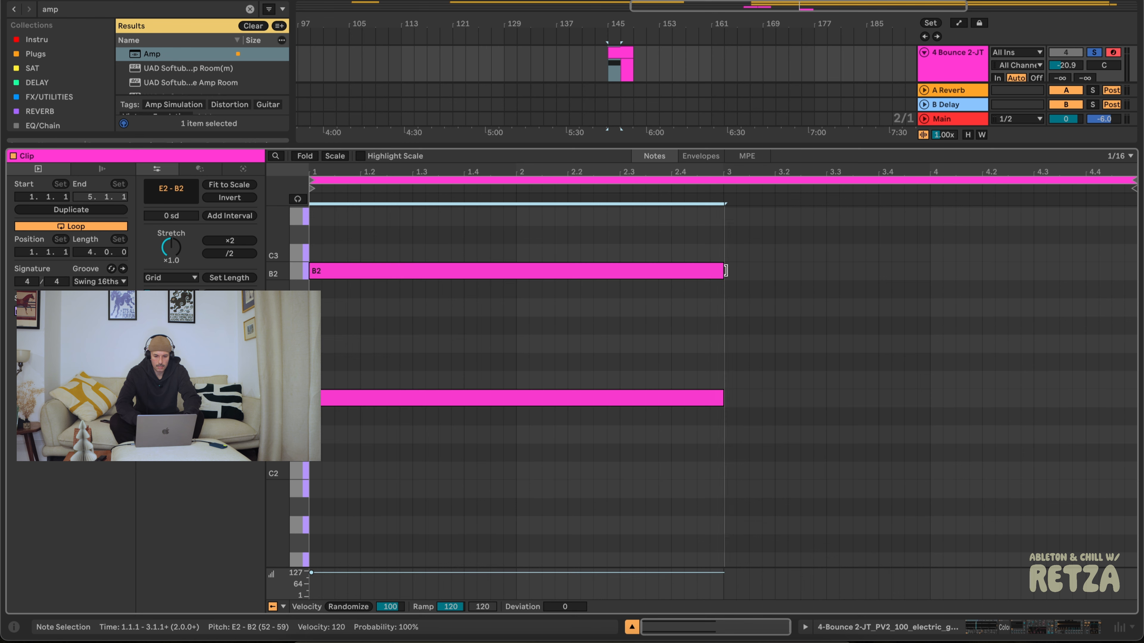
pyautogui.moveTo(723, 270); pyautogui.dragTo(1131, 270)
pyautogui.hotkey('shift', 'Tab')
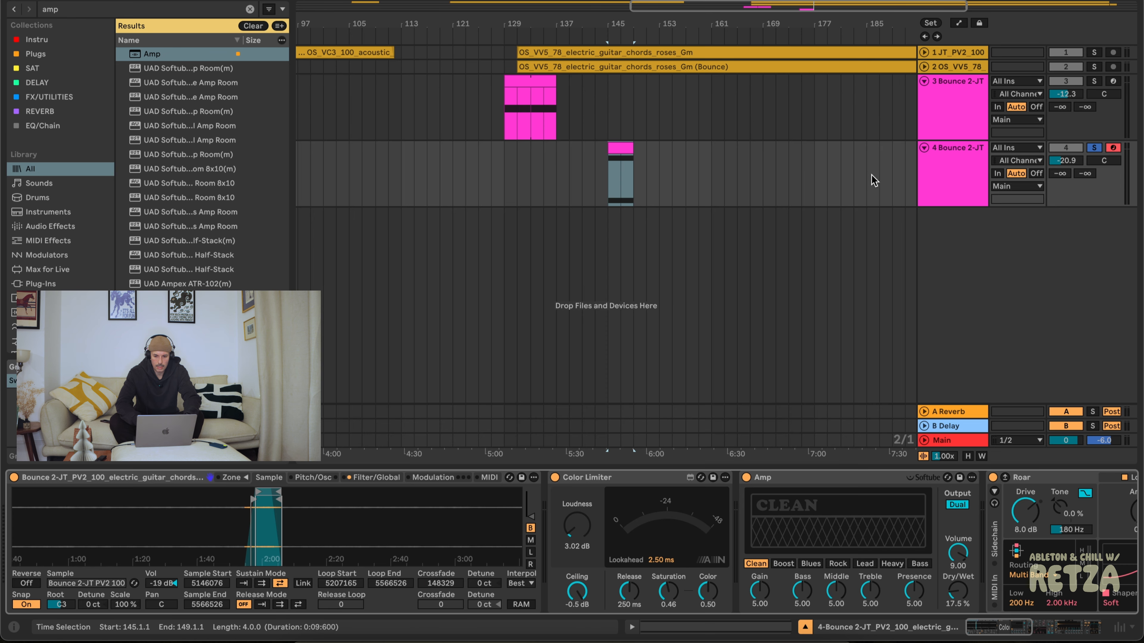
# Duplicate the second Sampler track, remove the MIDI clip from the copy, and arm the copy.
pyautogui.click(968, 176)
pyautogui.press('super+d')
pyautogui.moveTo(671, 232); pyautogui.dragTo(560, 234)
pyautogui.click(685, 232)
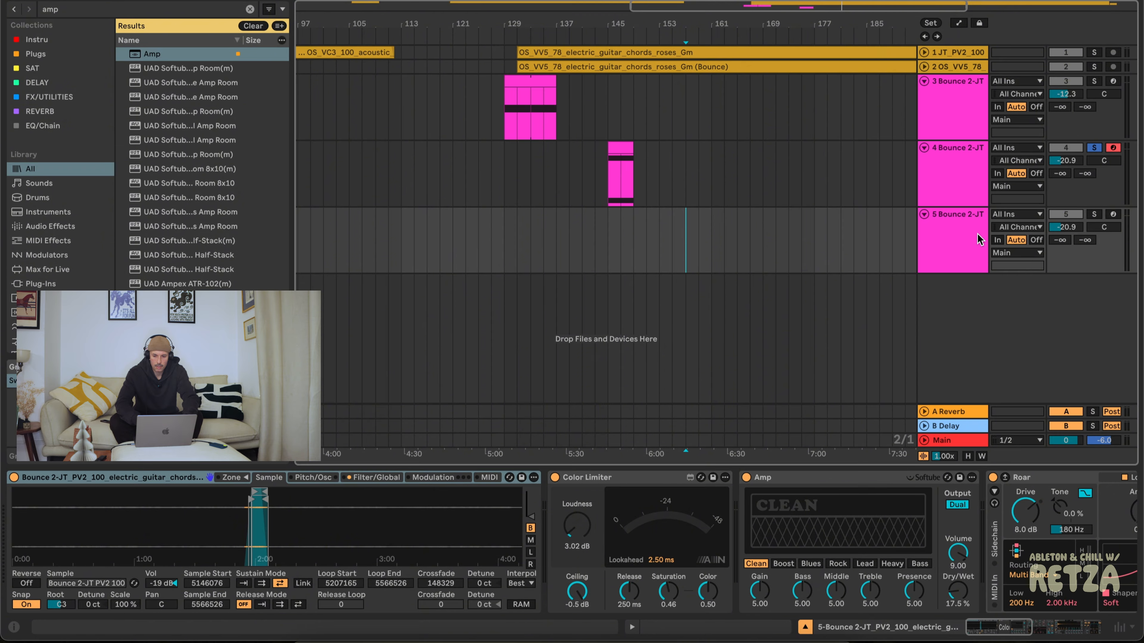
pyautogui.click(1113, 215)
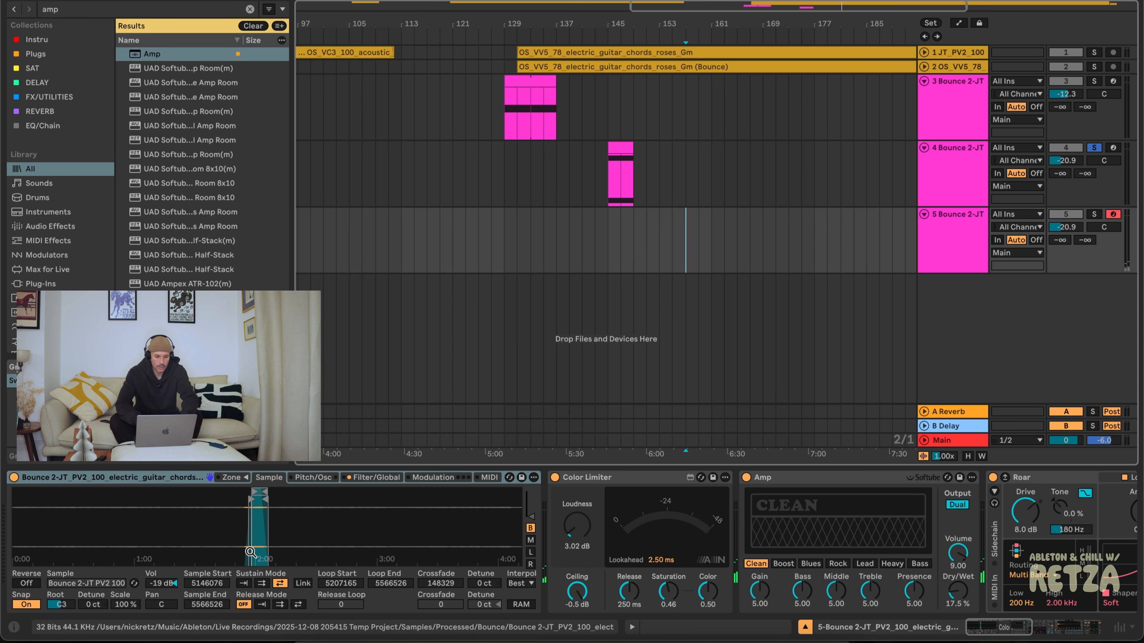
# In the third Sampler, reset sample volume to 0.0 dB, turn off sustain looping, and set the sample region to 8833533–10415749.
pyautogui.doubleClick(160, 584)
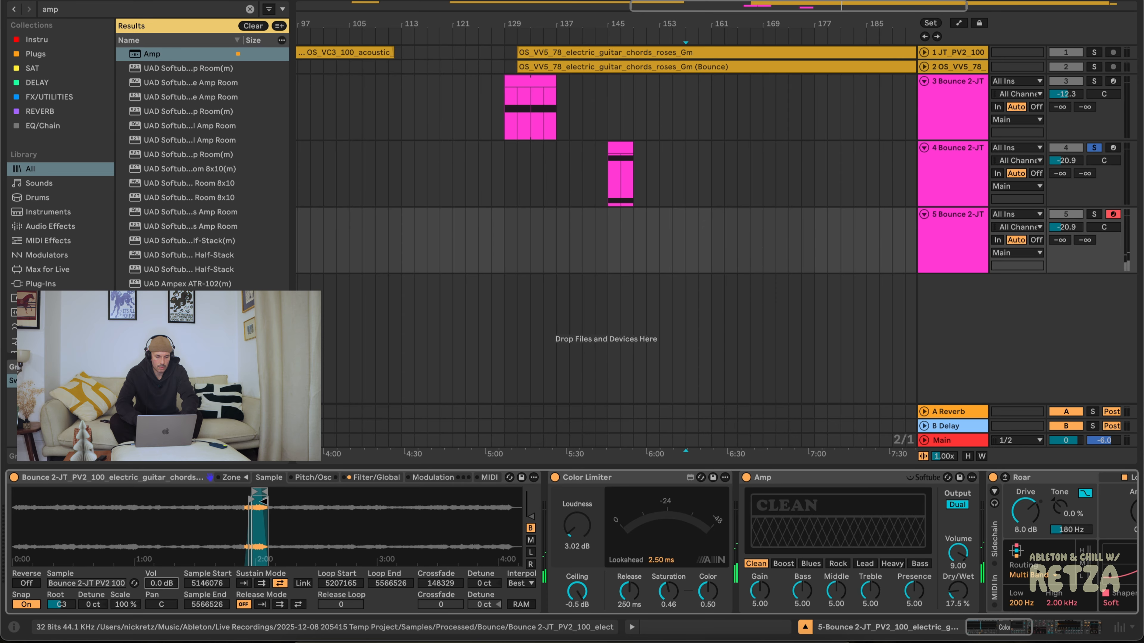
pyautogui.click(243, 584)
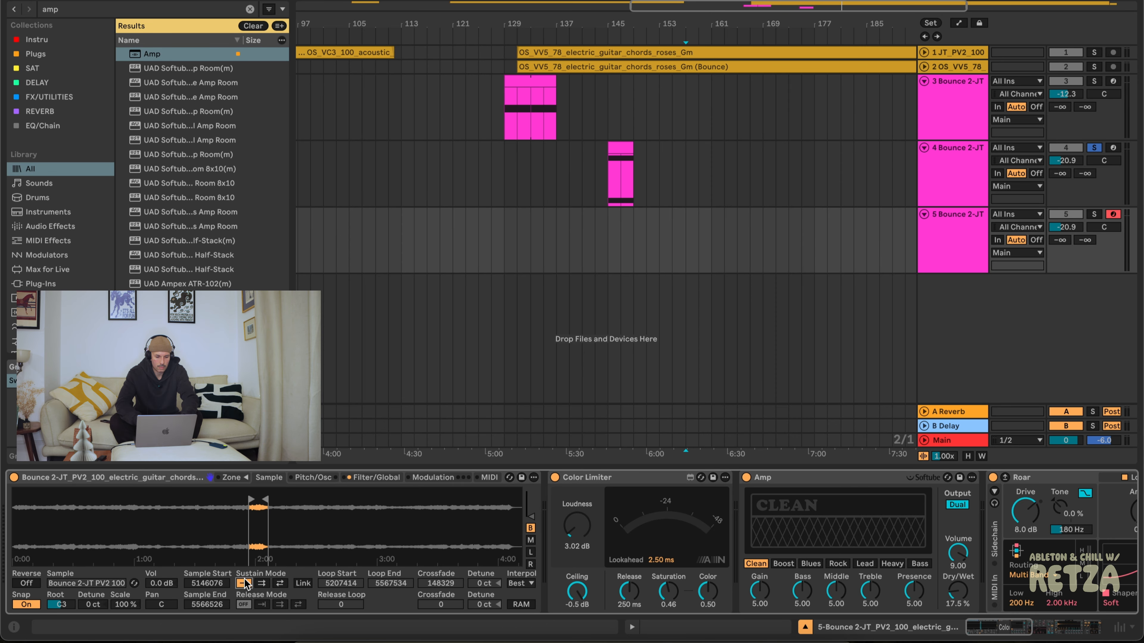
pyautogui.moveTo(263, 501); pyautogui.dragTo(491, 512)
pyautogui.moveTo(251, 507); pyautogui.dragTo(422, 501)
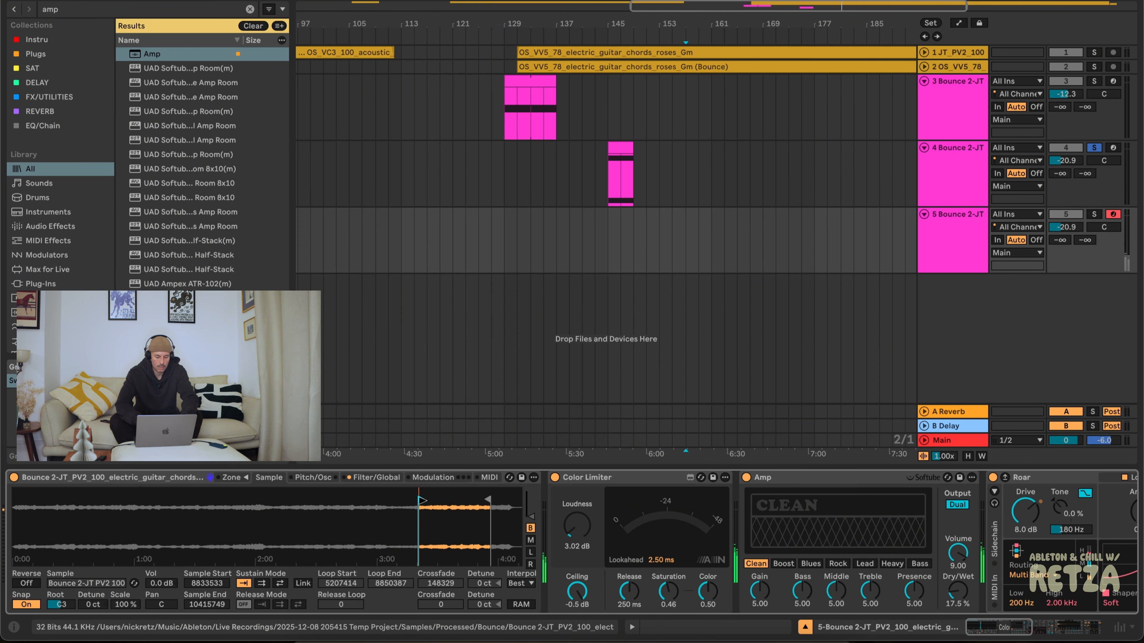
# Solo the third Sampler track at -17.4 dB and narrow its sample region to run from 7663165 to 8008851.
pyautogui.click(1094, 215)
pyautogui.moveTo(1079, 226); pyautogui.dragTo(1079, 218)
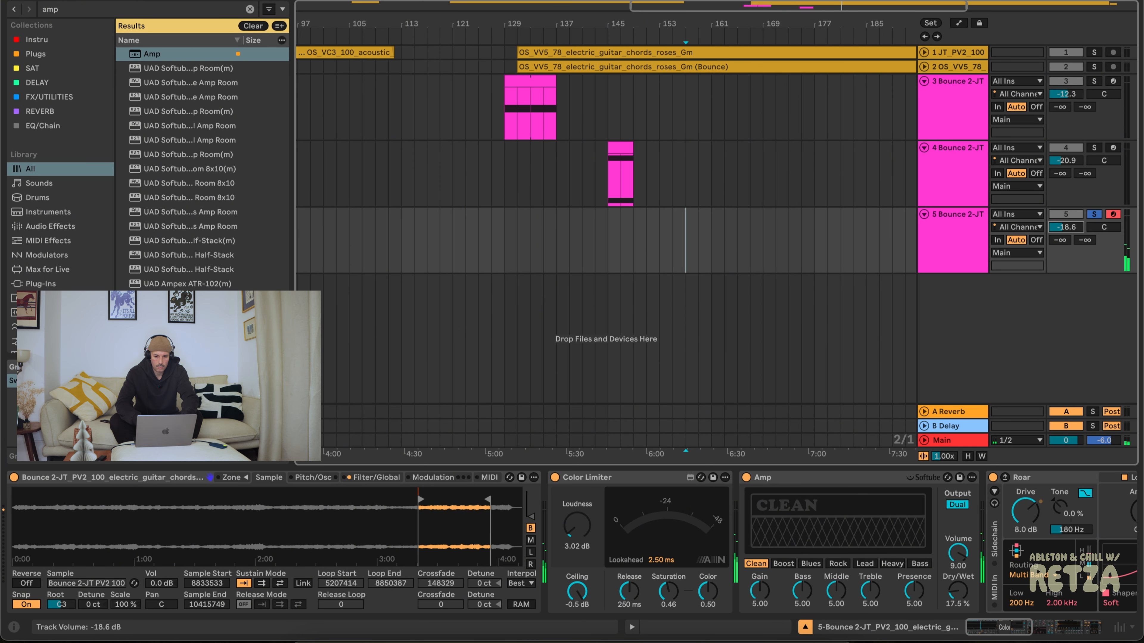
pyautogui.moveTo(425, 524); pyautogui.dragTo(367, 501)
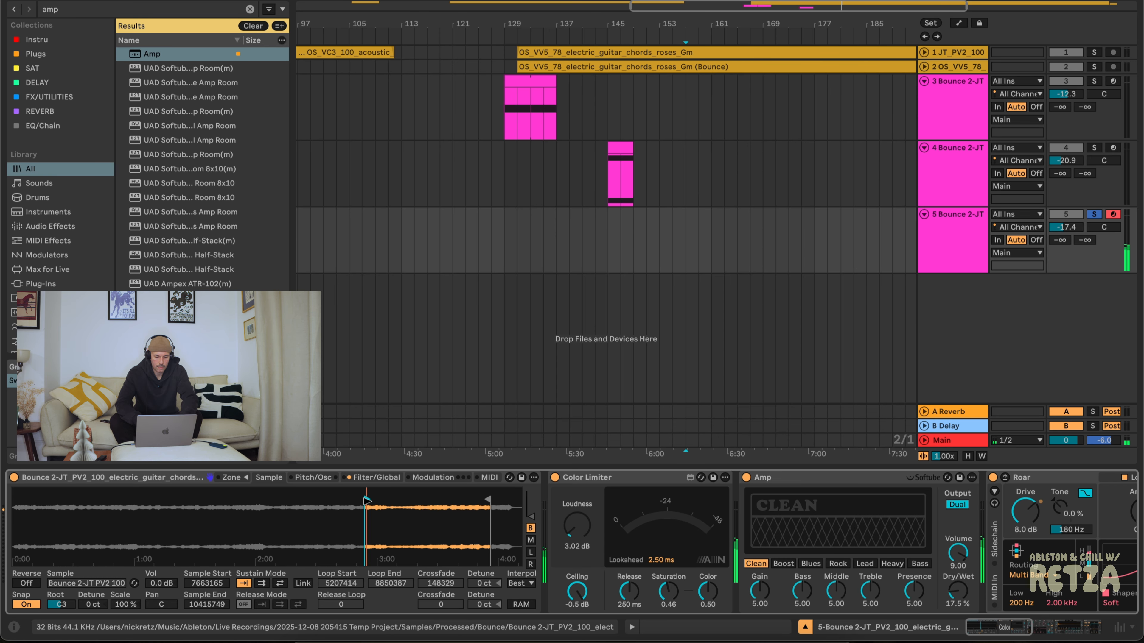
pyautogui.moveTo(488, 500); pyautogui.dragTo(376, 503)
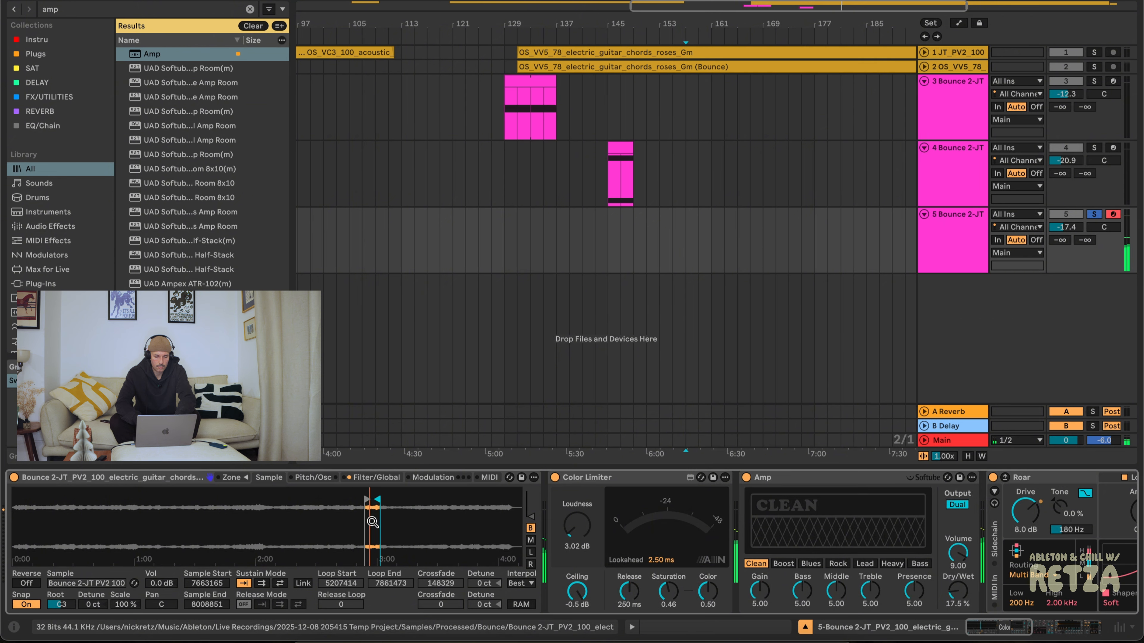
# Enable back-and-forth sustain looping in the third Sampler and set the loop to run from 7667709 to 8008851.
pyautogui.scroll(5, 372, 522)
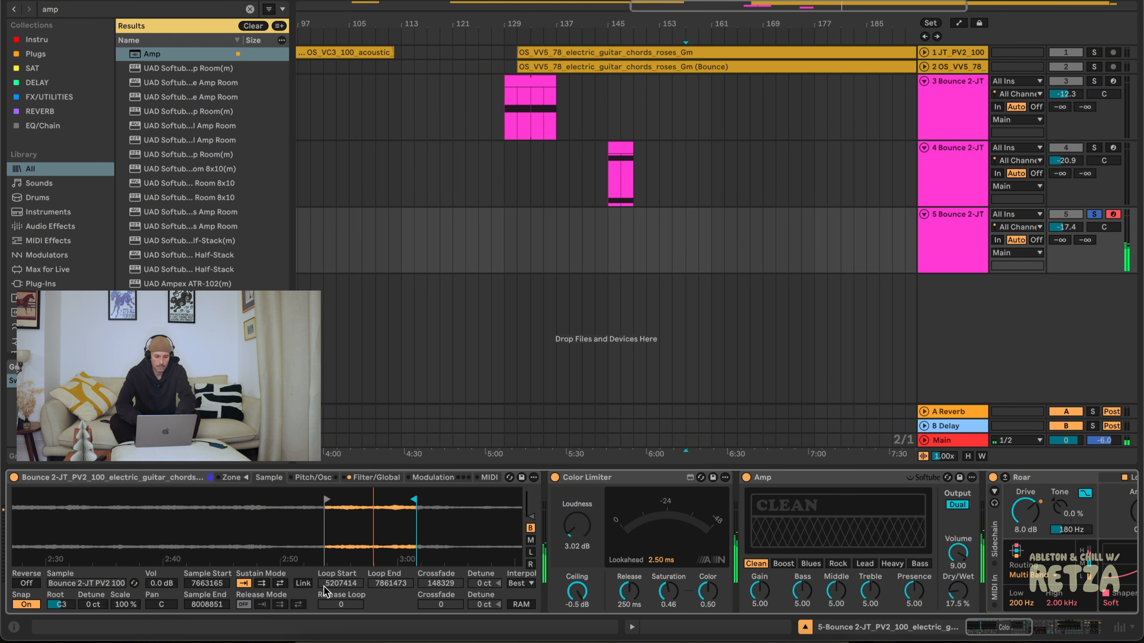
pyautogui.click(279, 583)
pyautogui.scroll(-5, 345, 525)
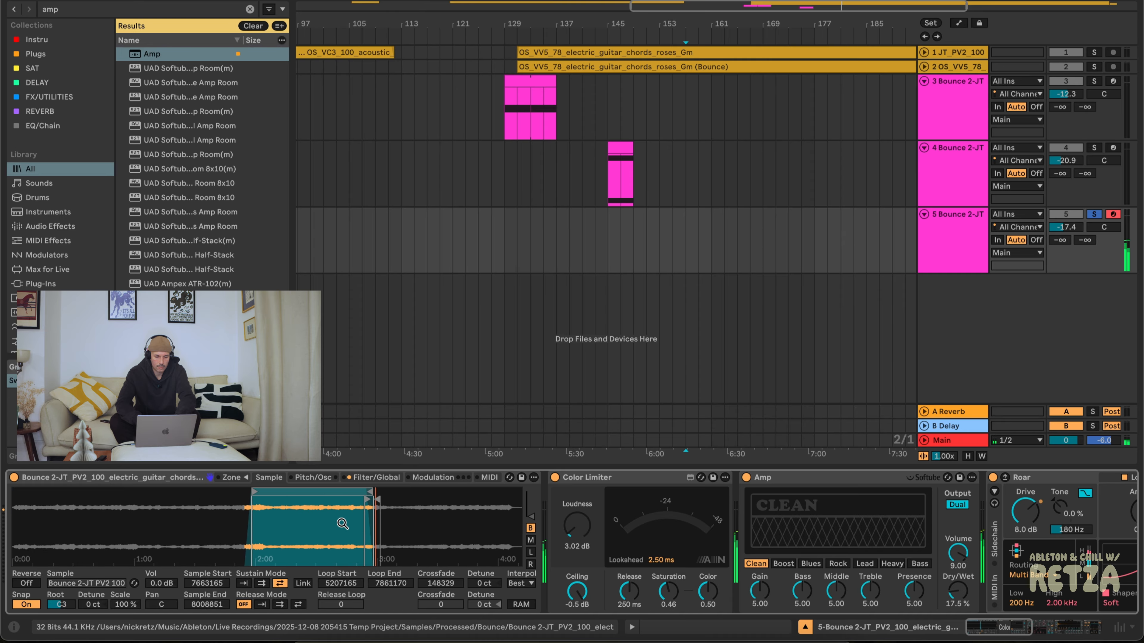
pyautogui.moveTo(254, 497); pyautogui.dragTo(408, 493)
pyautogui.scroll(5, 376, 509)
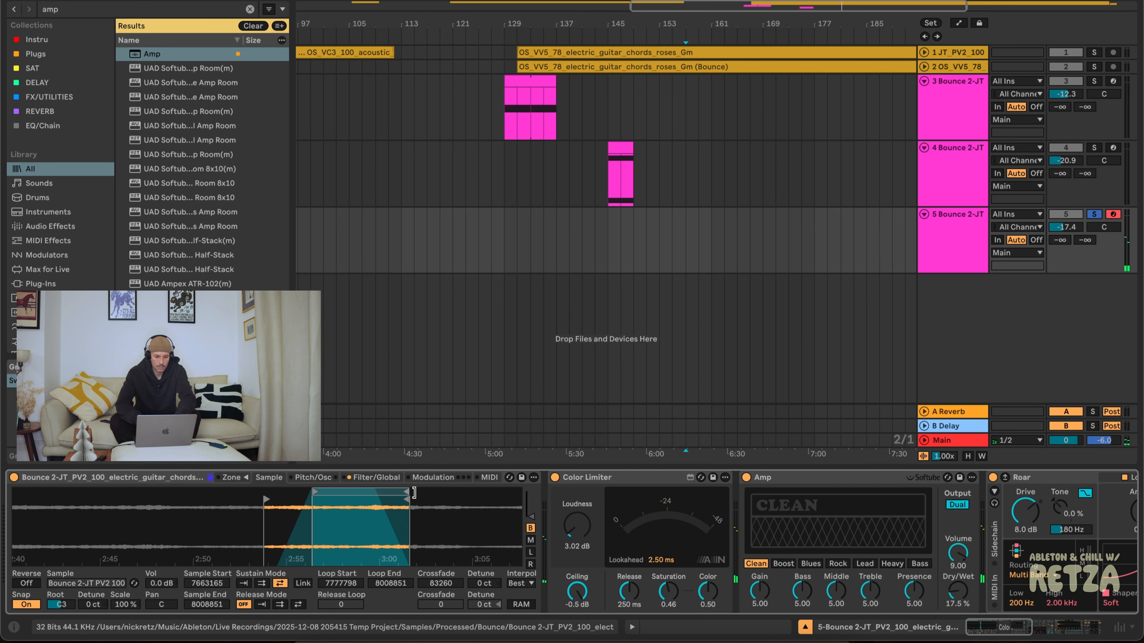
pyautogui.moveTo(313, 492); pyautogui.dragTo(266, 493)
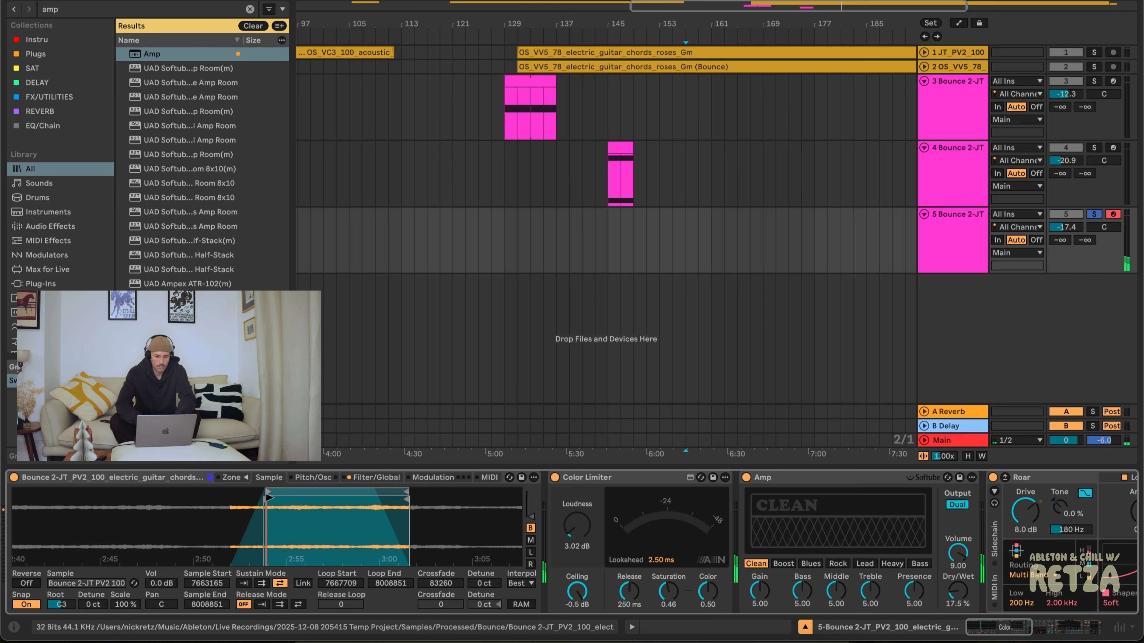
pyautogui.scroll(-1, 295, 504)
pyautogui.scroll(-2, 295, 505)
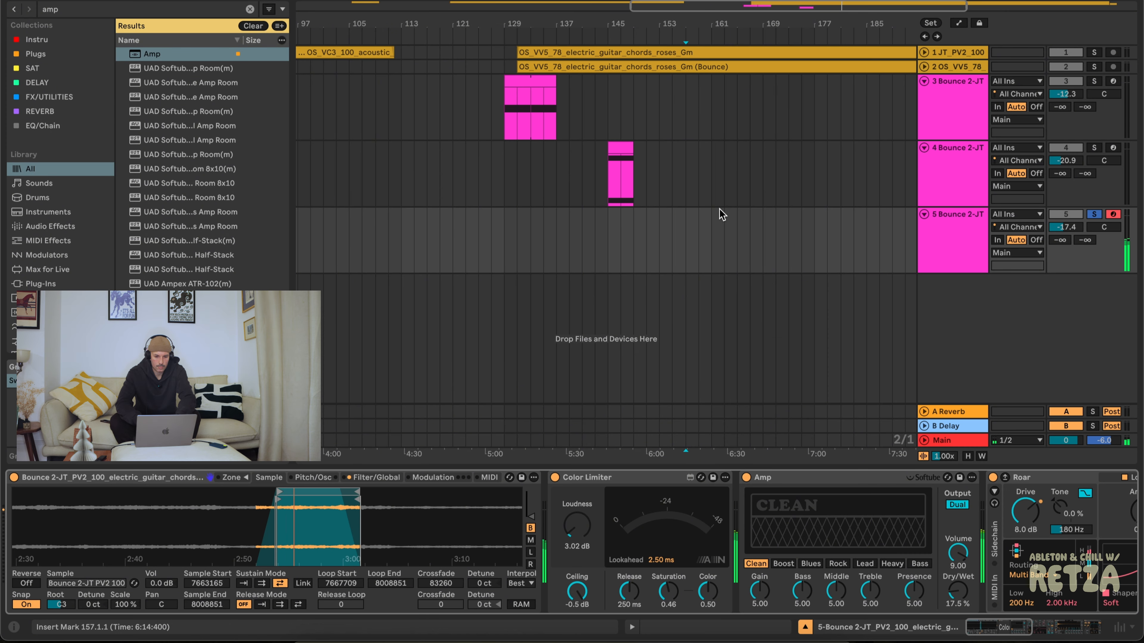
# Turn off the recording count-in and record a MIDI clip on the third Sampler track, starting at bar 161.
pyautogui.click(722, 227)
pyautogui.moveTo(718, 225); pyautogui.dragTo(738, 229)
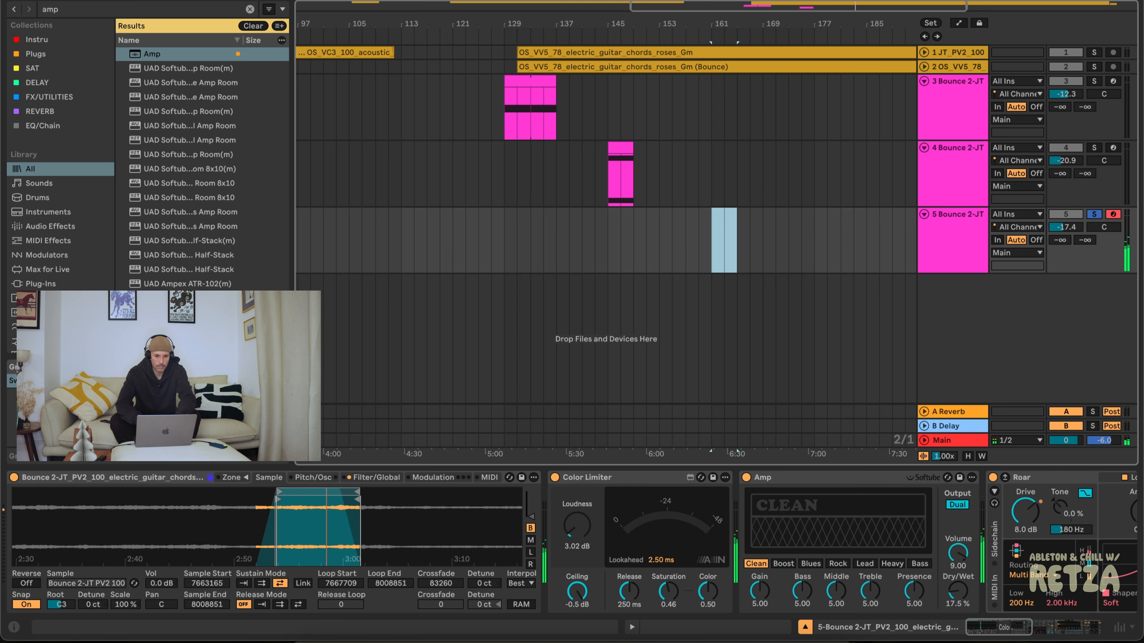
pyautogui.click(247, 0)
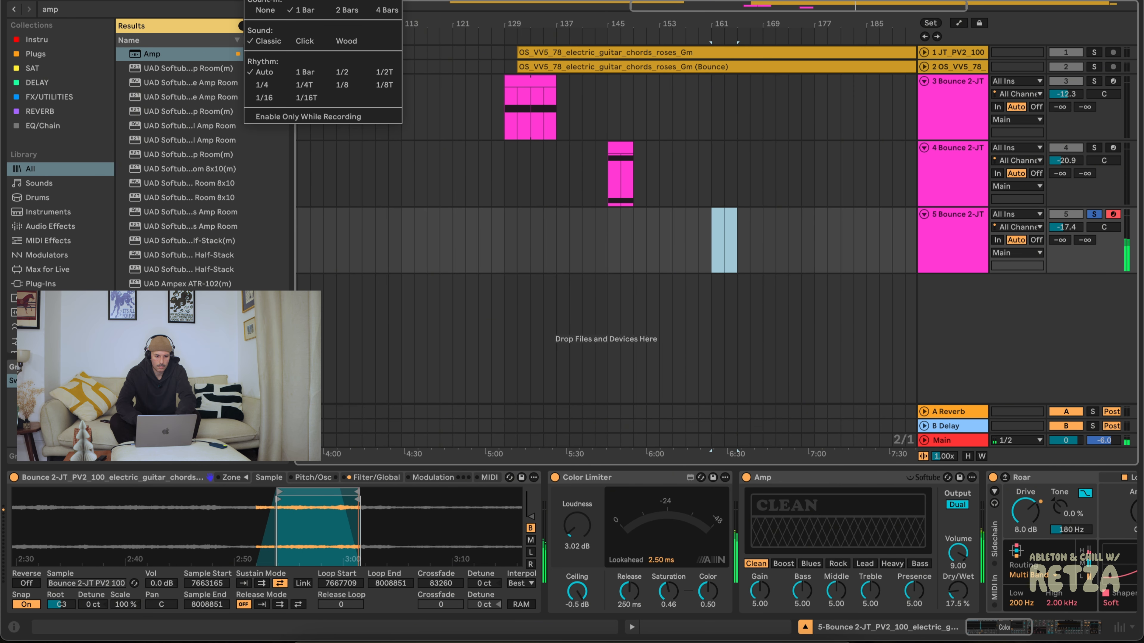
pyautogui.click(268, 11)
pyautogui.press('F9')
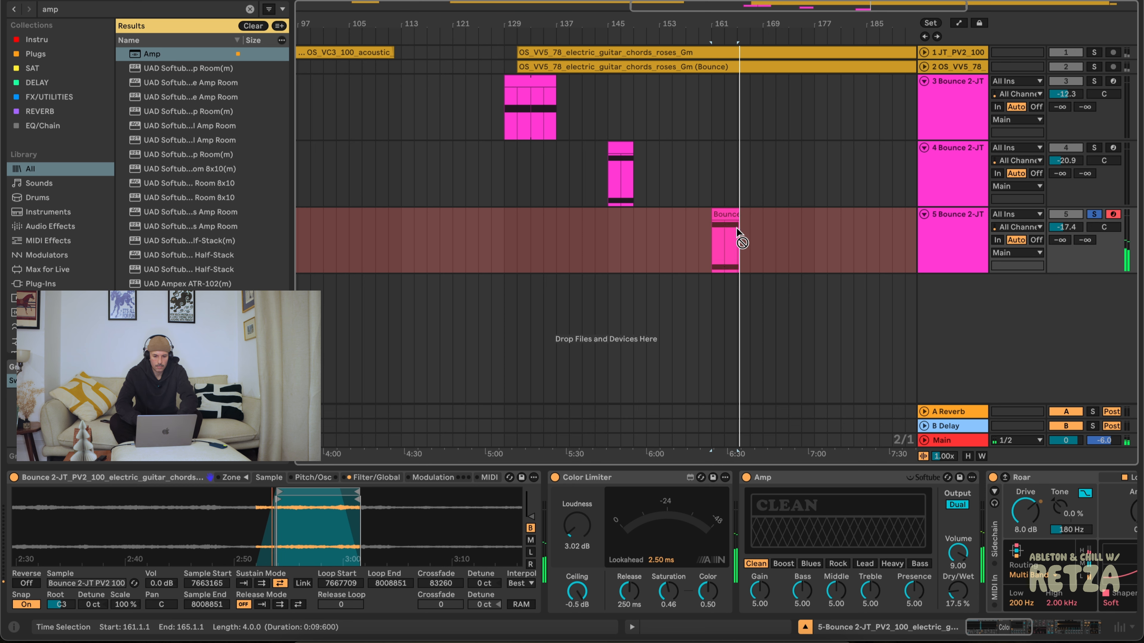
pyautogui.press('space')
# Move the first four bars of the recorded clip so they start at bar 153.
pyautogui.moveTo(718, 230); pyautogui.dragTo(731, 235)
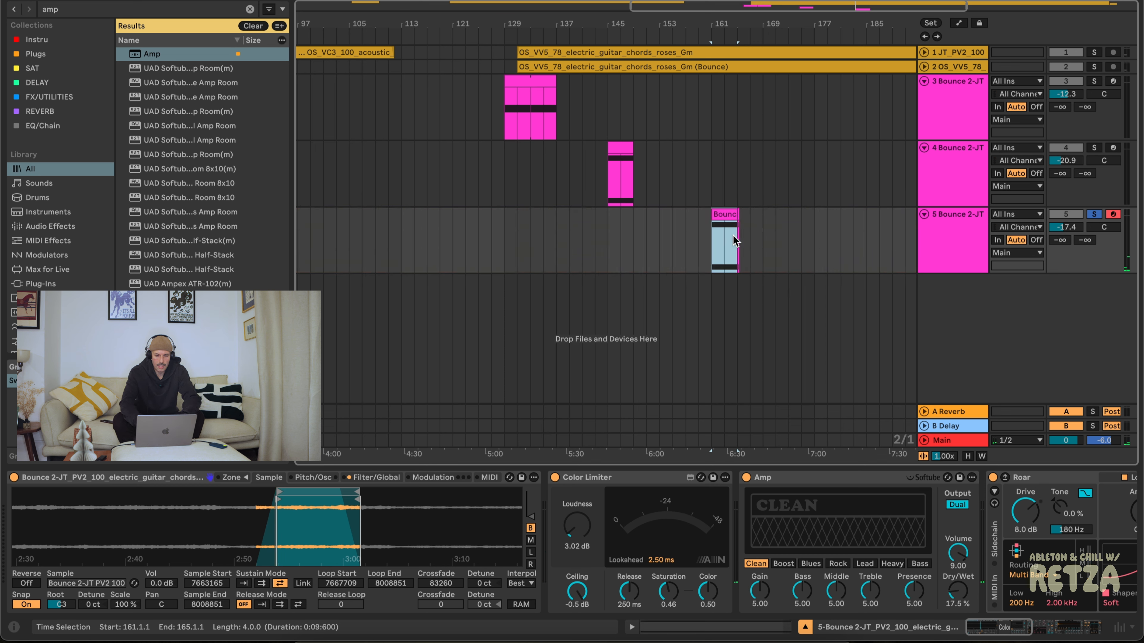
pyautogui.click(719, 214)
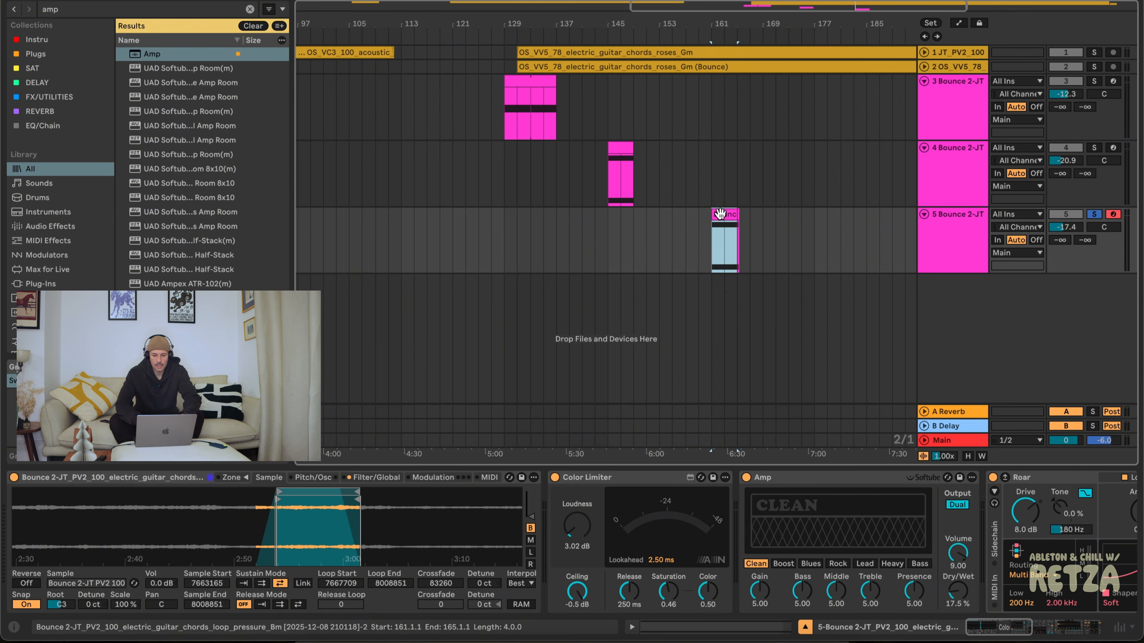
pyautogui.moveTo(720, 214); pyautogui.dragTo(668, 213)
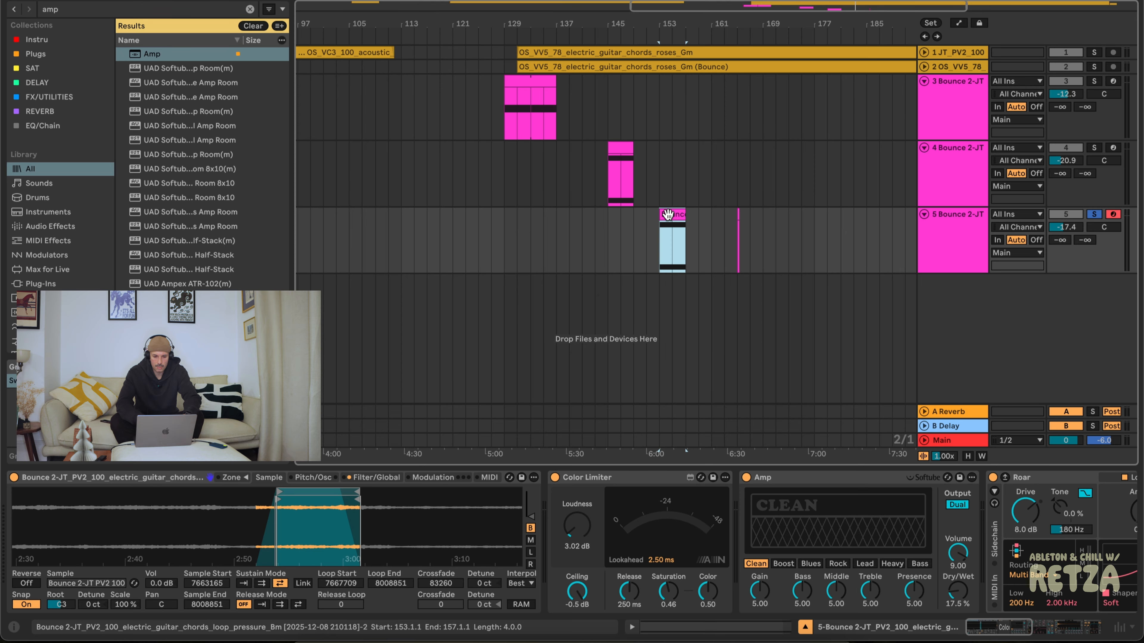
# Fold the first two Sampler tracks and delete the clip fragment left over after bar 165 on the third.
pyautogui.click(923, 147)
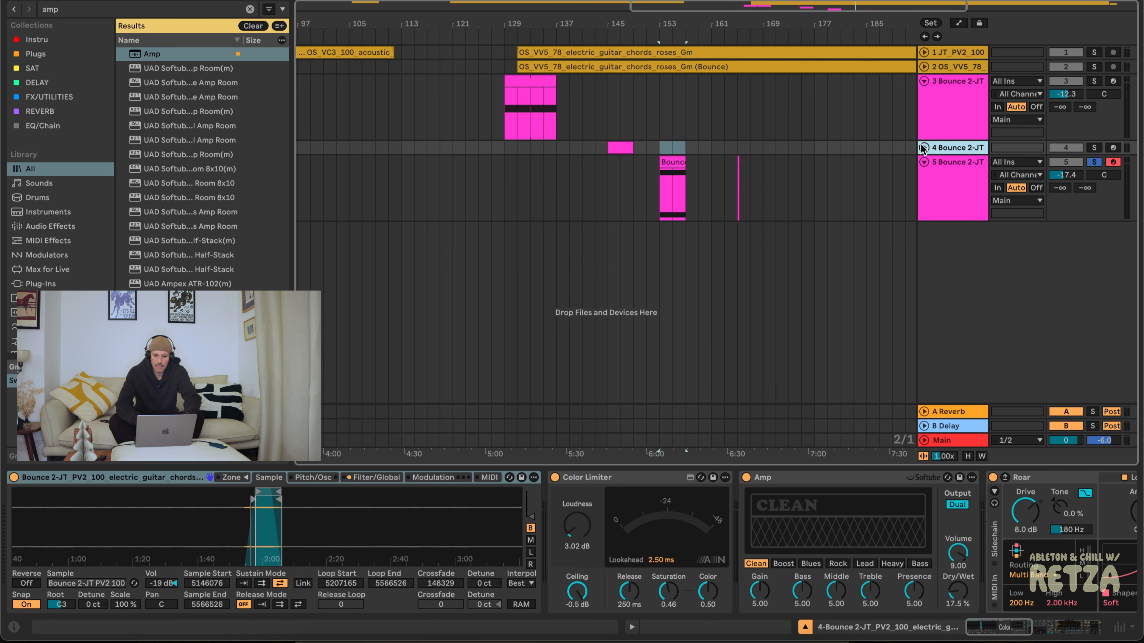
pyautogui.click(924, 82)
pyautogui.click(930, 126)
pyautogui.moveTo(775, 121); pyautogui.dragTo(722, 124)
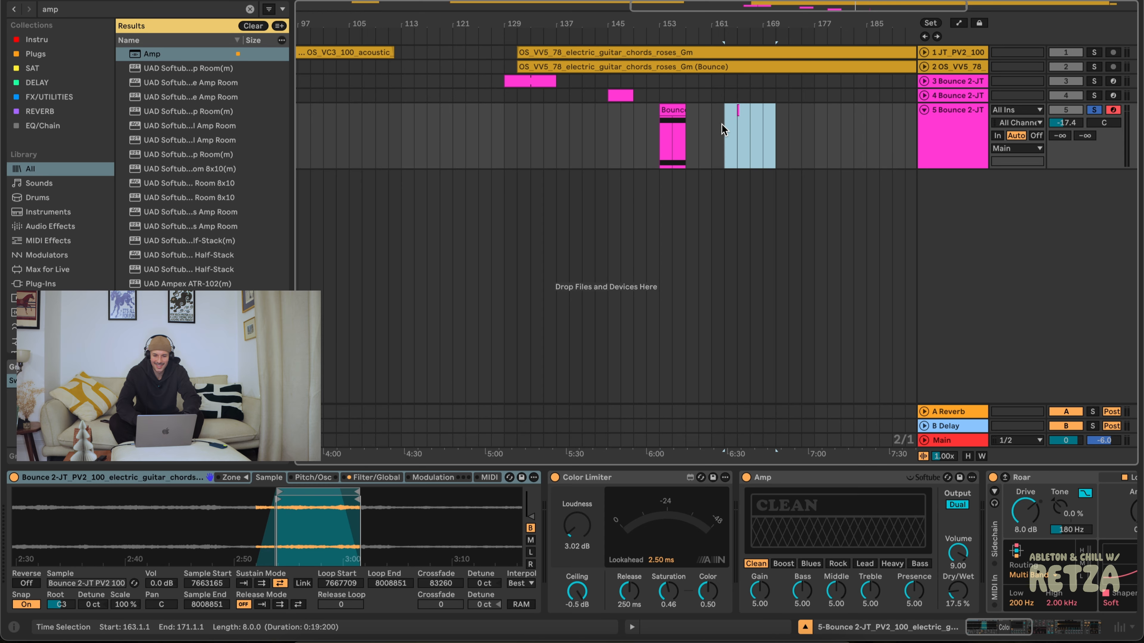
pyautogui.press('Delete')
pyautogui.click(669, 110)
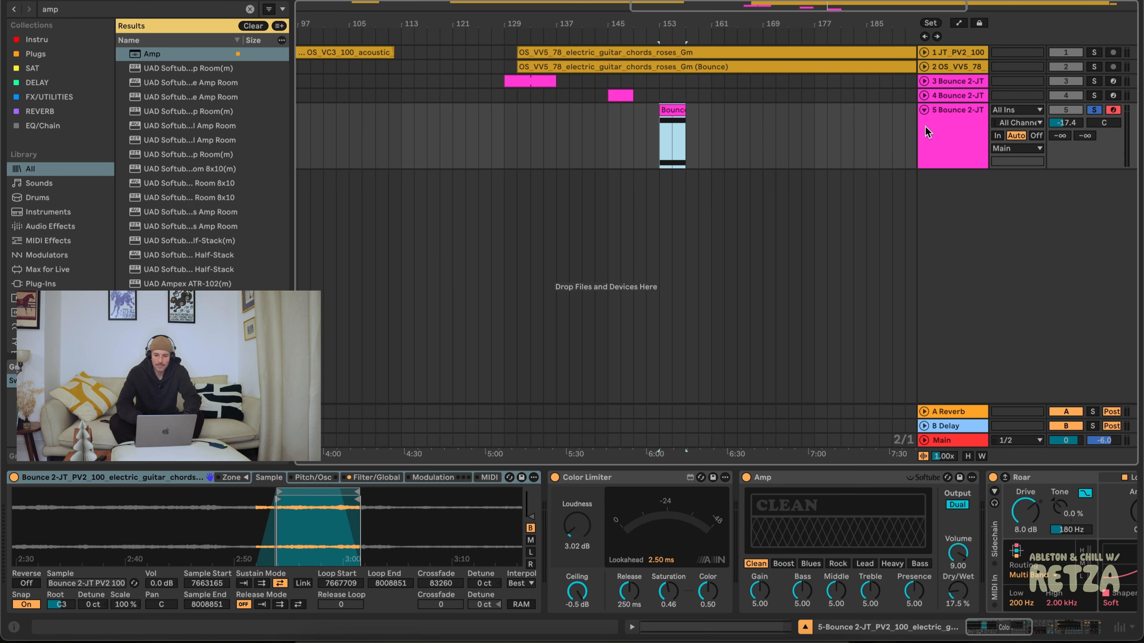
pyautogui.click(959, 121)
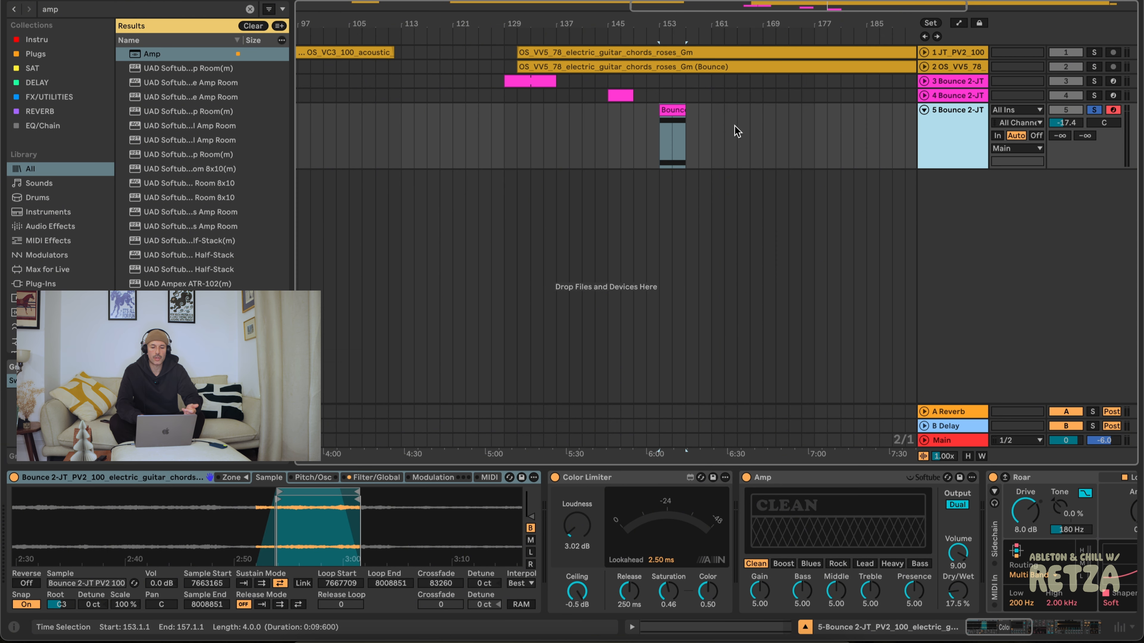
pyautogui.click(919, 108)
pyautogui.click(670, 110)
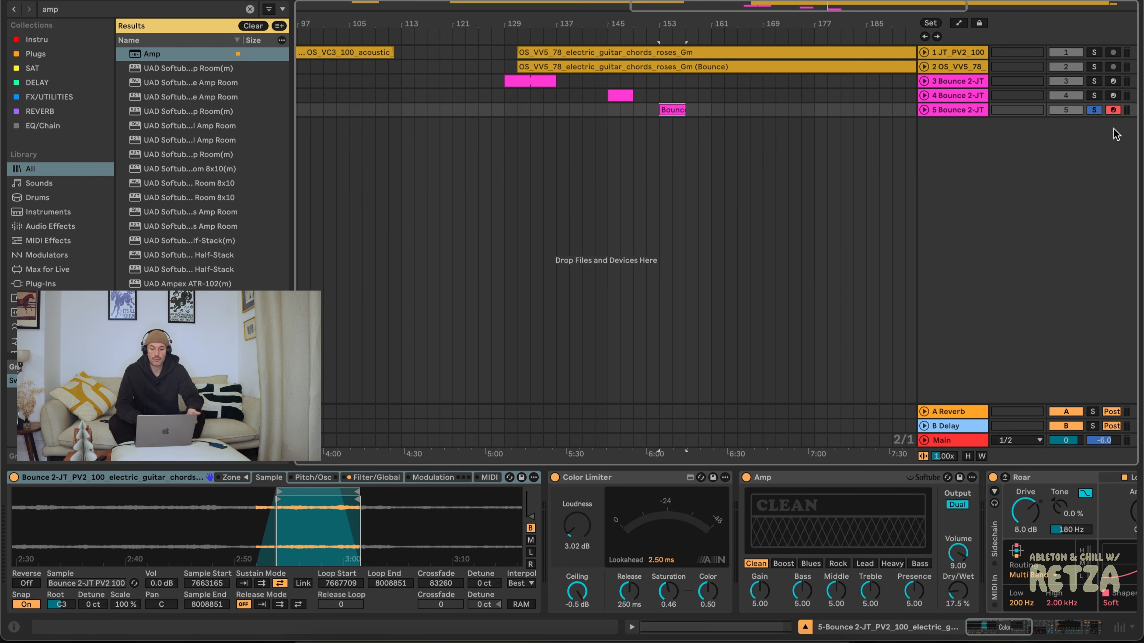
pyautogui.click(924, 110)
pyautogui.click(956, 126)
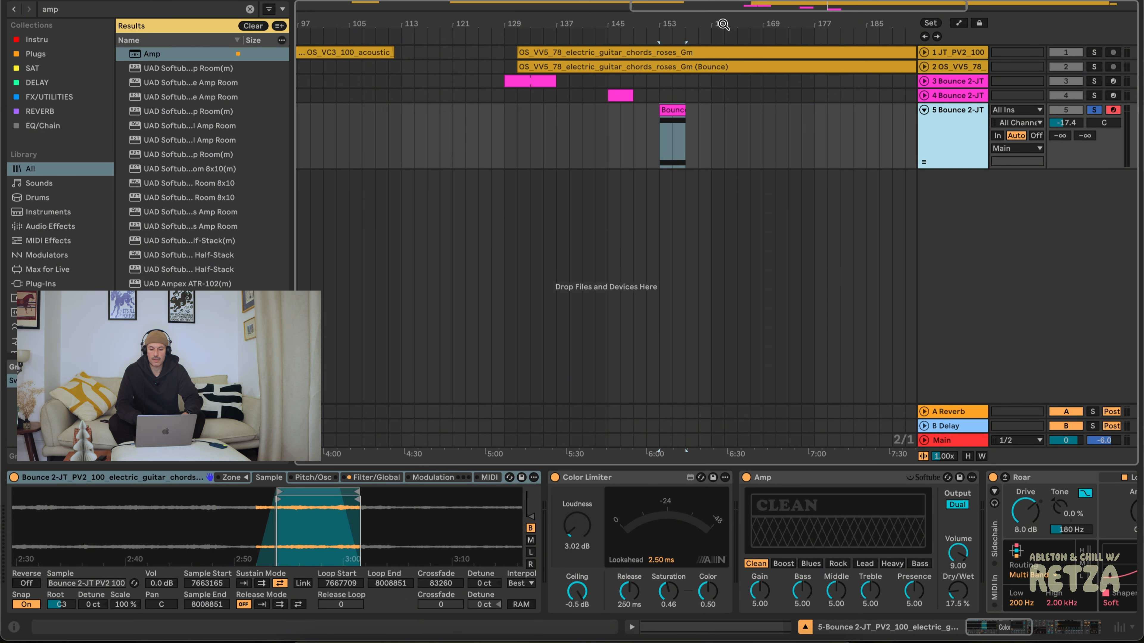
pyautogui.moveTo(743, 28); pyautogui.dragTo(743, 26)
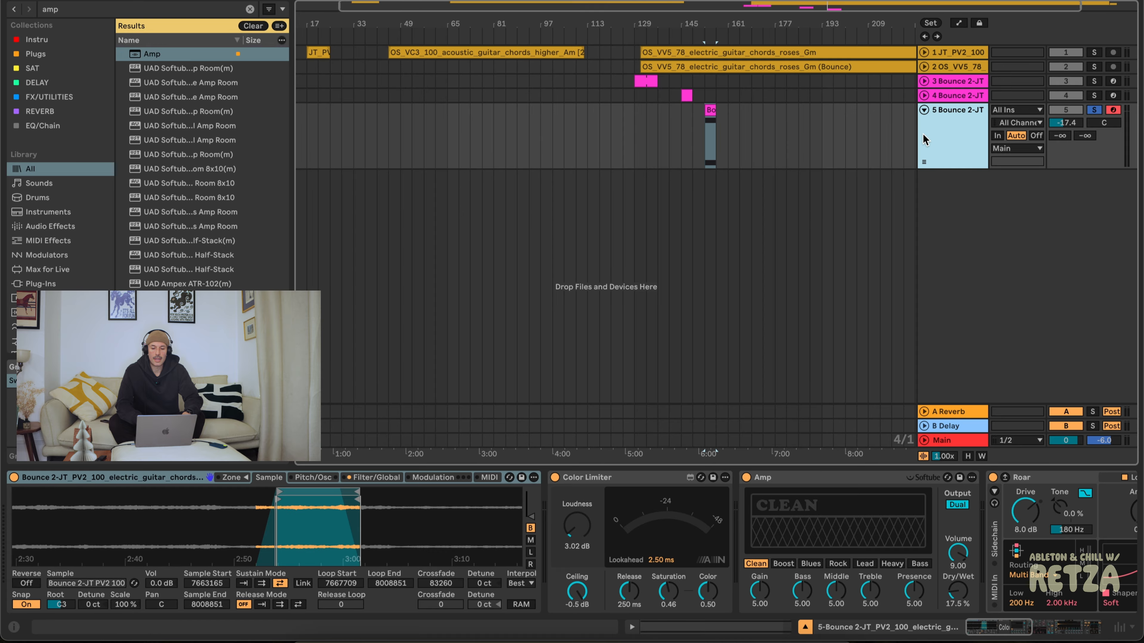
pyautogui.click(924, 111)
pyautogui.click(925, 111)
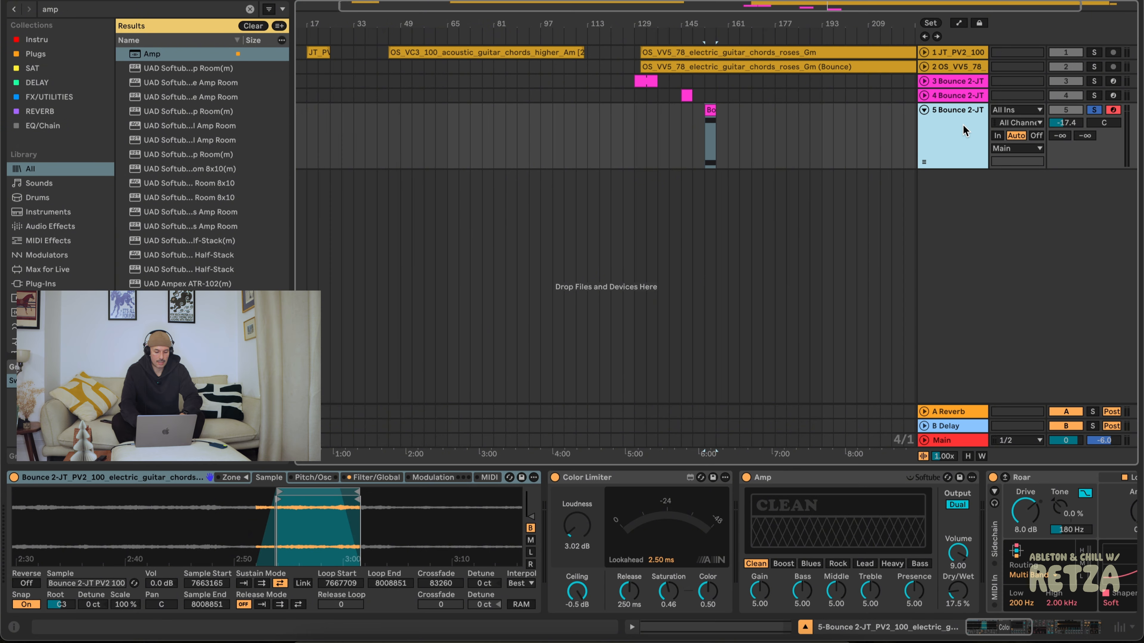
# Insert an empty MIDI track, find "kick" in the full library, and load DS Kick onto another new track below it.
pyautogui.press('super+shift+t')
pyautogui.press('super+f')
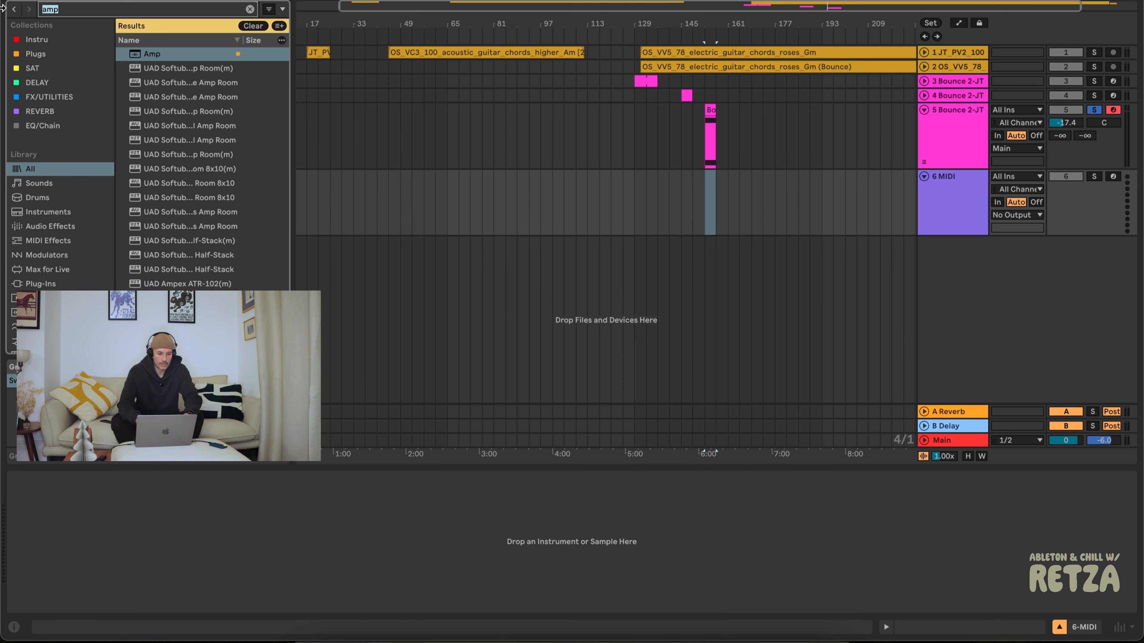
pyautogui.scroll(-10, 27, 225)
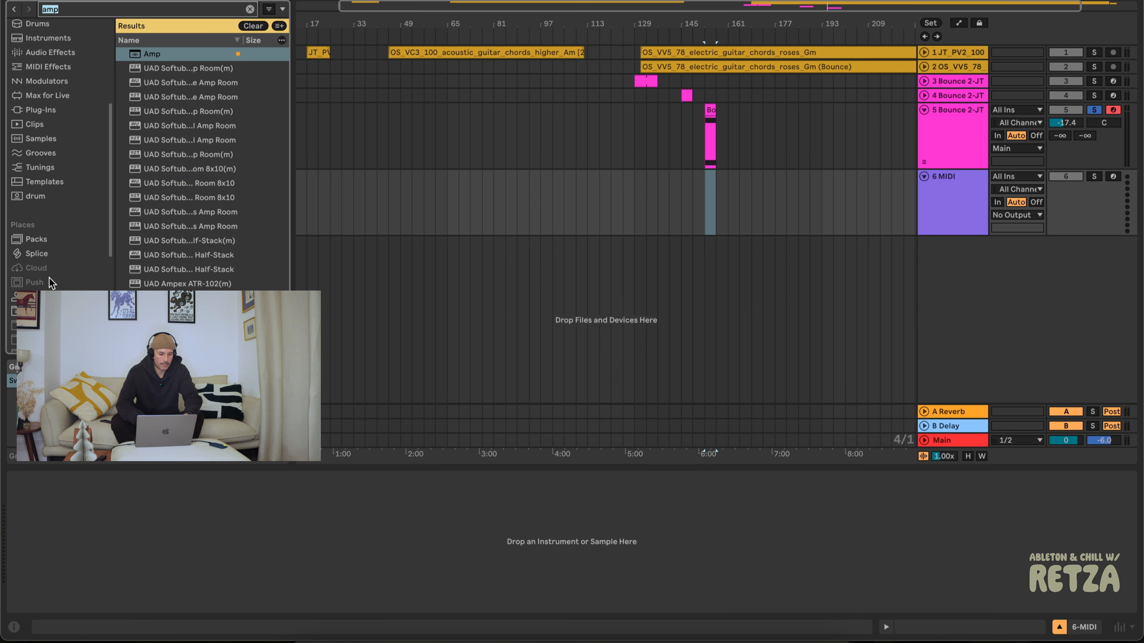
pyautogui.click(47, 255)
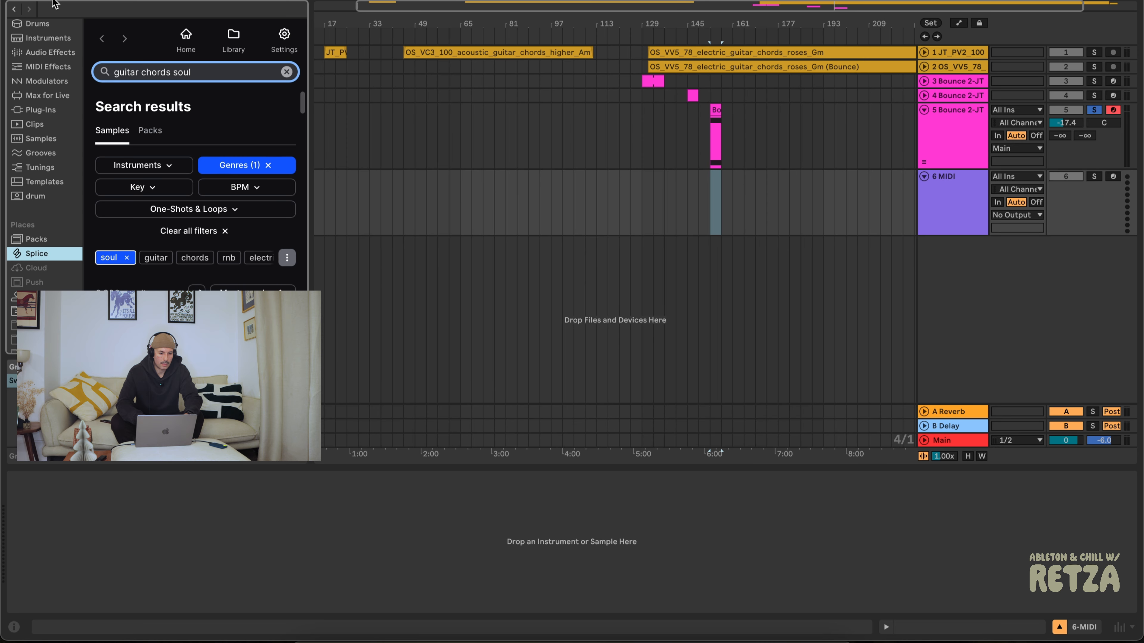
pyautogui.click(64, 10)
pyautogui.scroll(5, 40, 79)
pyautogui.click(42, 39)
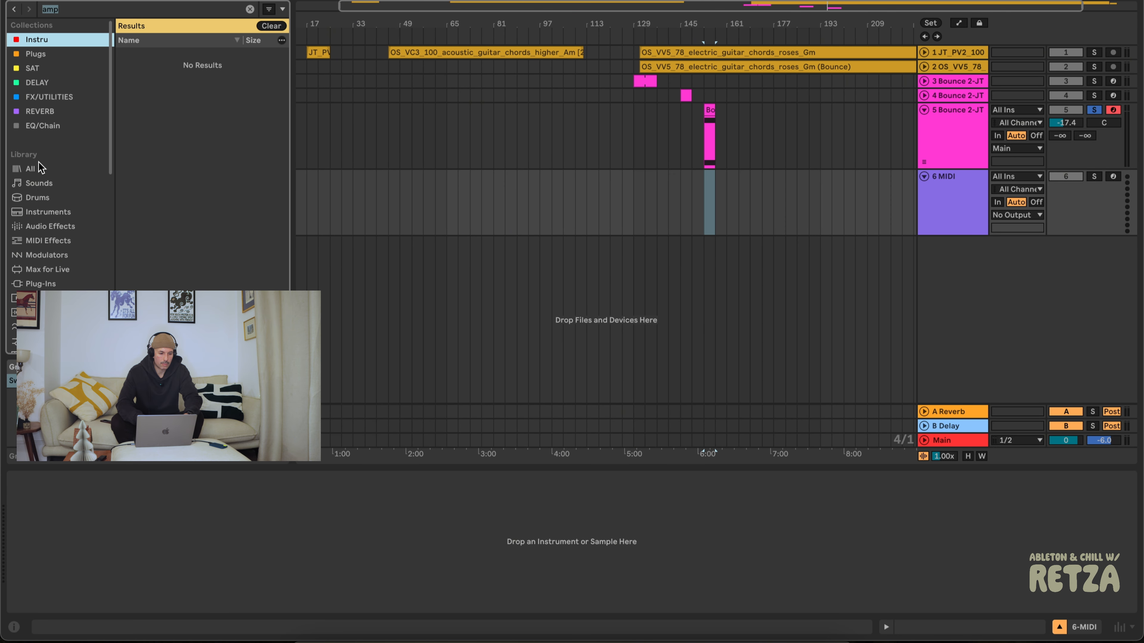
pyautogui.click(41, 170)
pyautogui.press('super+f')
pyautogui.write('kick')
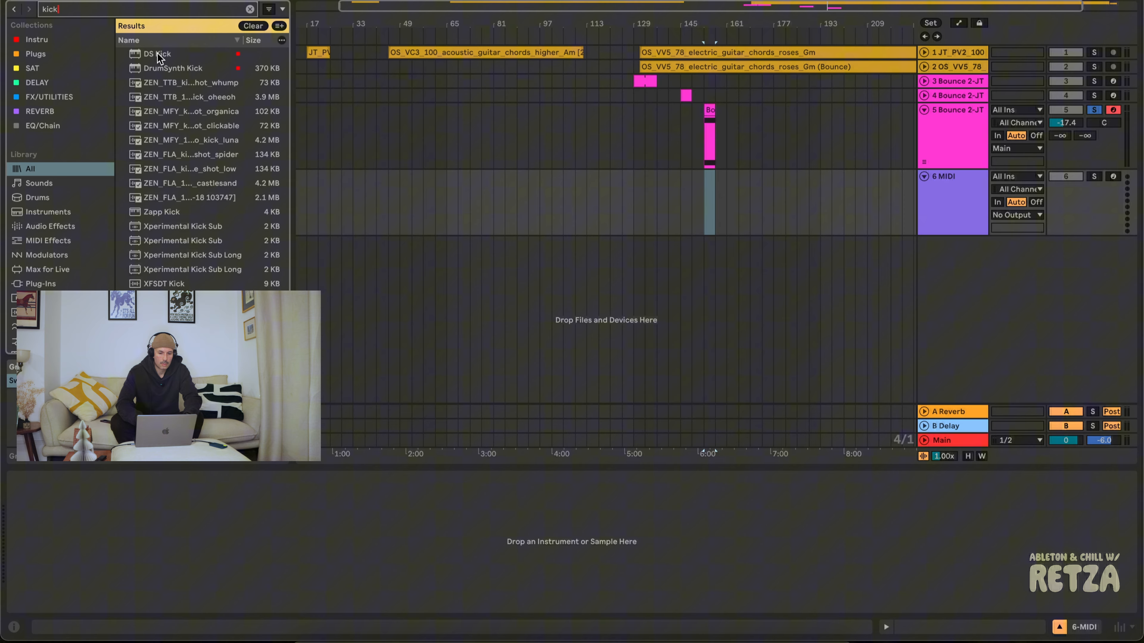
pyautogui.moveTo(157, 53); pyautogui.dragTo(717, 288)
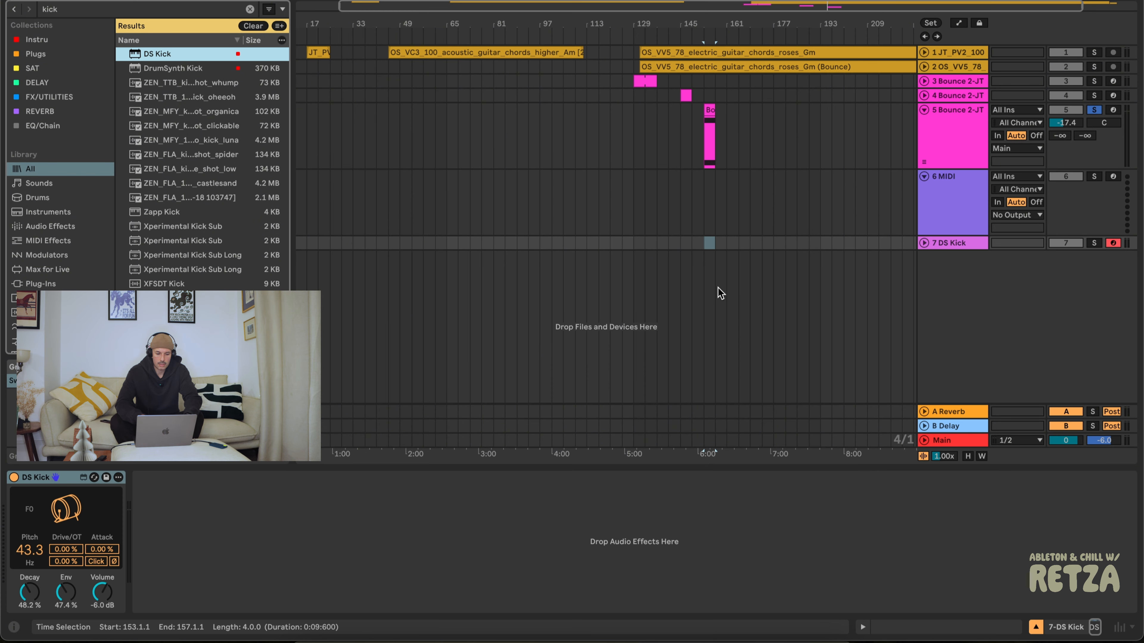
# Create a four-bar clip at bar 153 on the DS Kick track and fill it with sixteenth-length D3 notes on every beat.
pyautogui.doubleClick(709, 244)
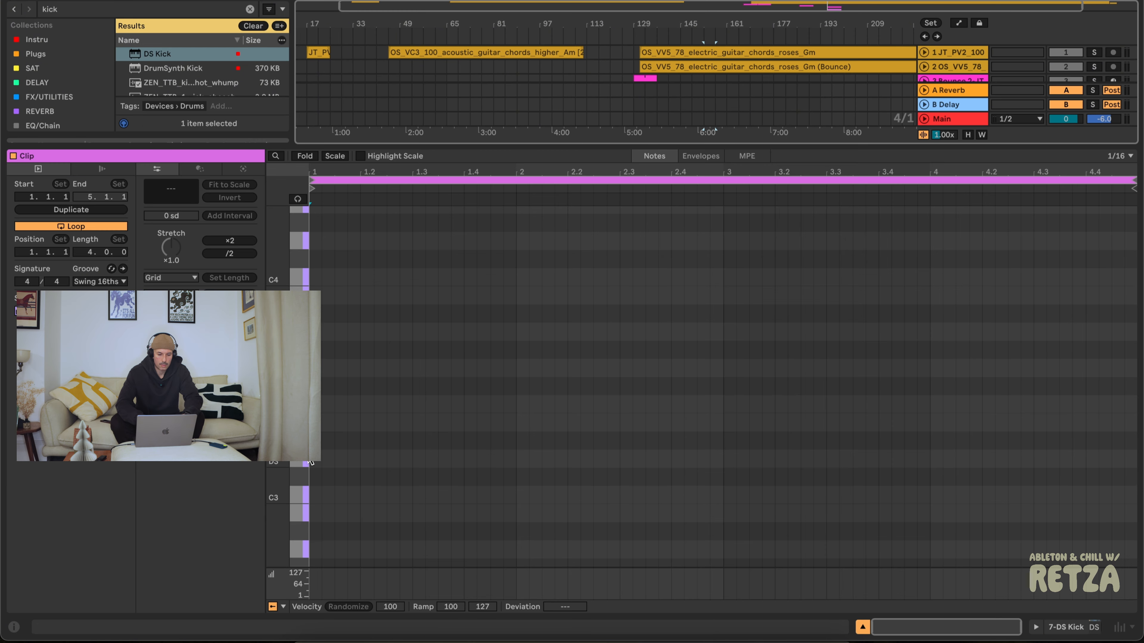
pyautogui.doubleClick(314, 462)
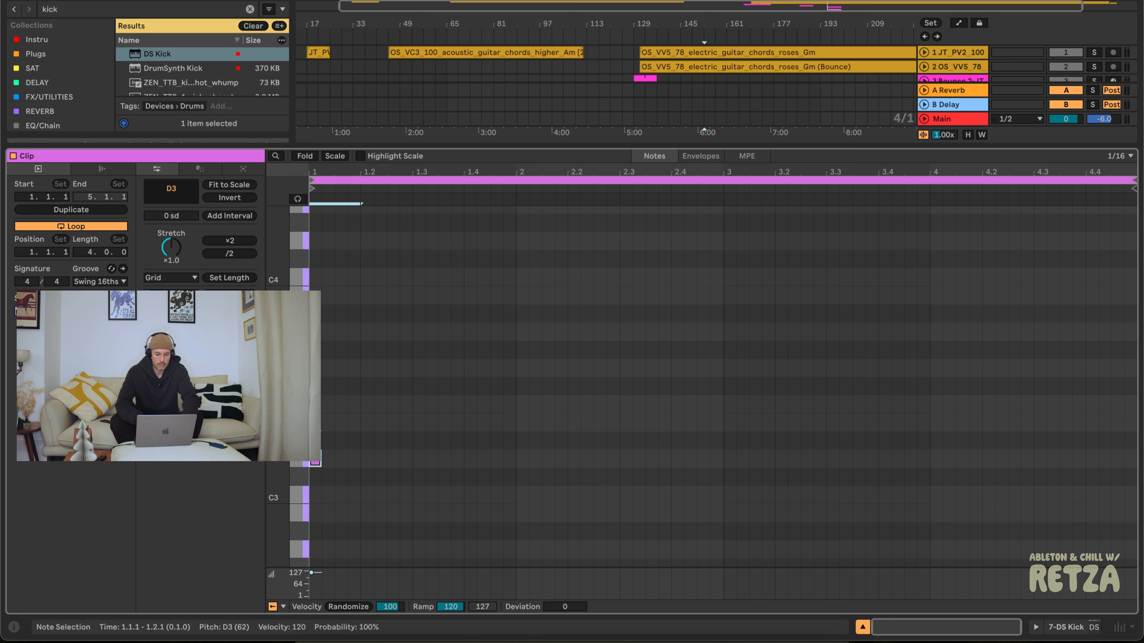
pyautogui.press('super+d')
pyautogui.press('super+d')
pyautogui.press('super+d')
pyautogui.press('super+d')
pyautogui.press('super+d')
pyautogui.press('super+d')
pyautogui.press('super+d')
pyautogui.press('super+d')
pyautogui.press('super+d')
pyautogui.press('super+d')
pyautogui.press('super+d')
pyautogui.press('super+d')
pyautogui.press('super+d')
pyautogui.press('super+d')
pyautogui.press('super+d')
pyautogui.press('super+d')
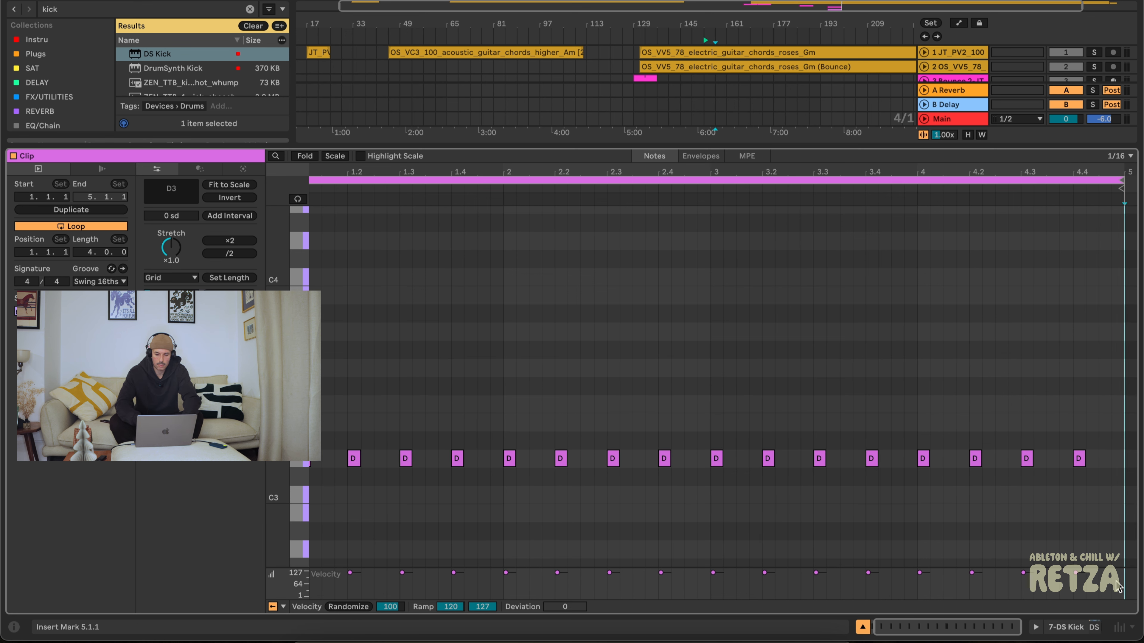
# Solo the DS Kick track at -9.7 dB and set decay to 11.0 %, envelope 15.1 %, attack 4.72 %, and overtones 10.2 %.
pyautogui.click(1075, 628)
pyautogui.click(924, 243)
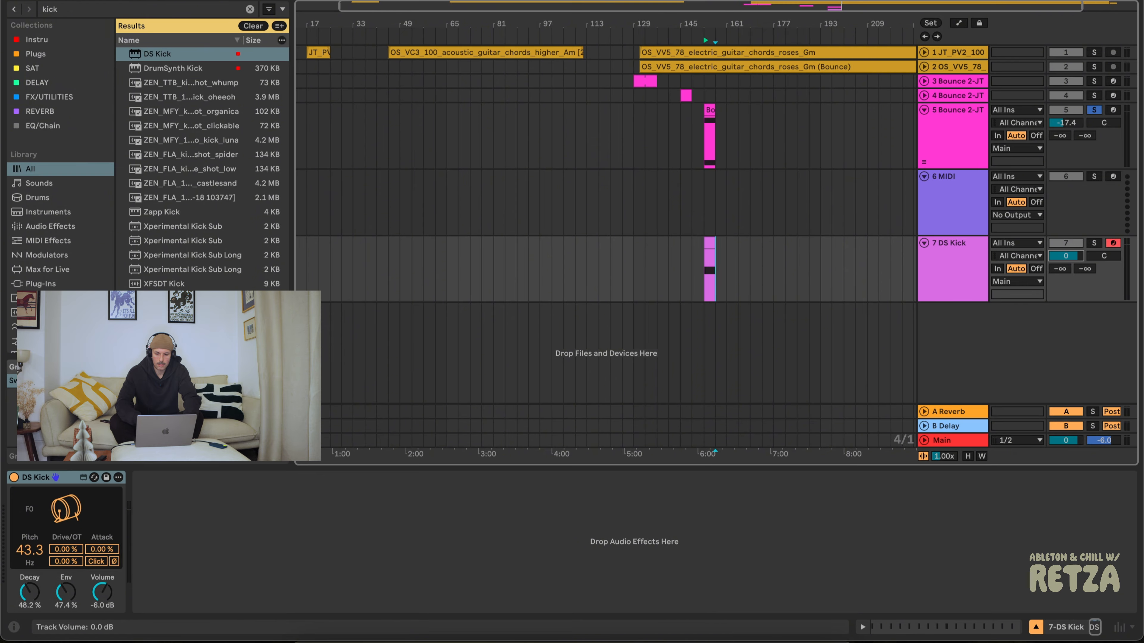
pyautogui.click(1096, 243)
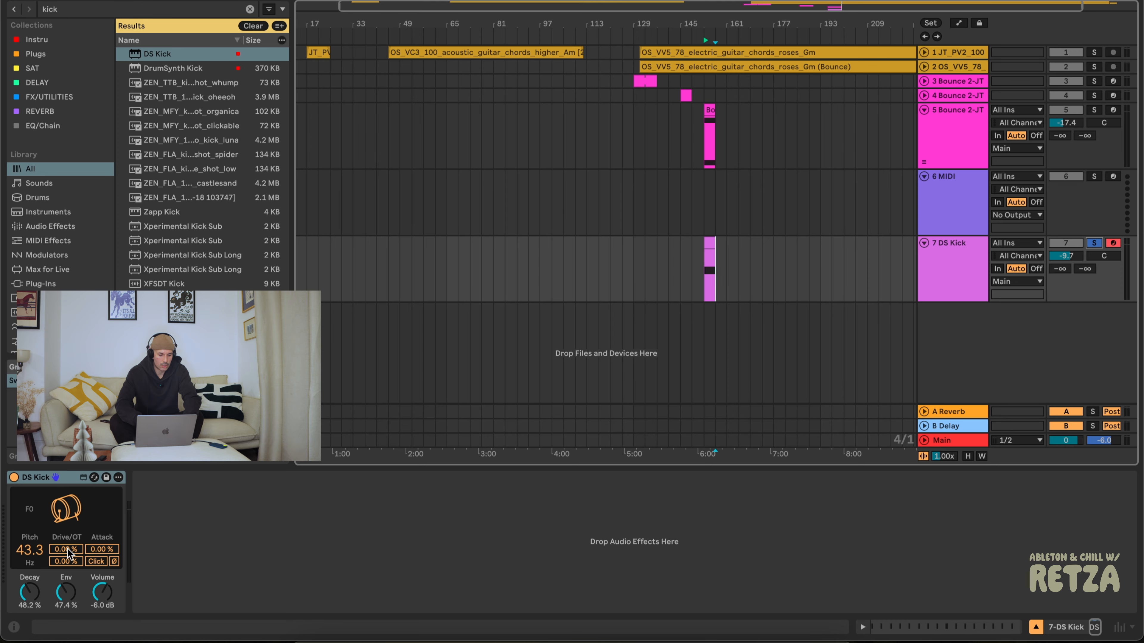
pyautogui.click(70, 580)
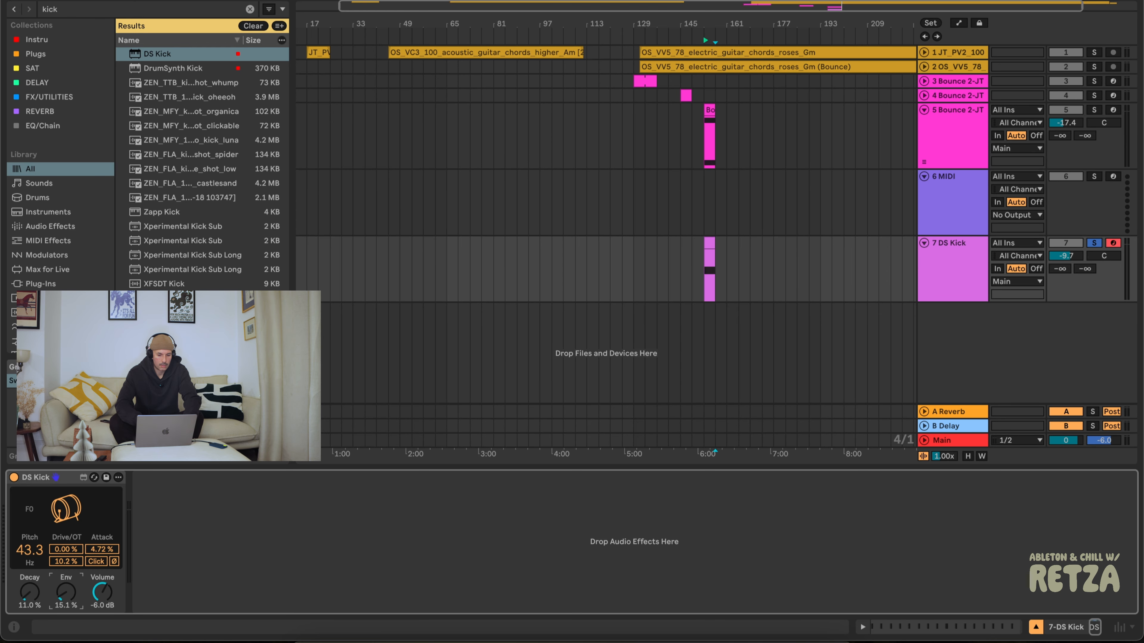
# Play the kick clip, lower the DS Kick track to -15.5 dB, and raise the song tempo.
pyautogui.click(709, 244)
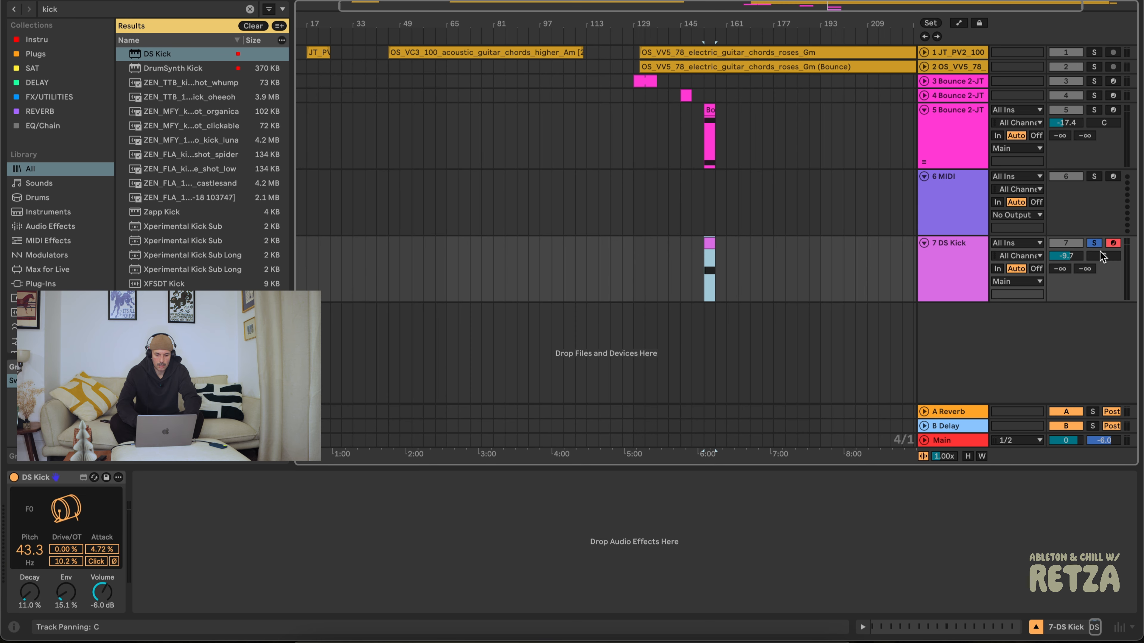
pyautogui.press('space')
pyautogui.moveTo(1065, 256); pyautogui.dragTo(1065, 274)
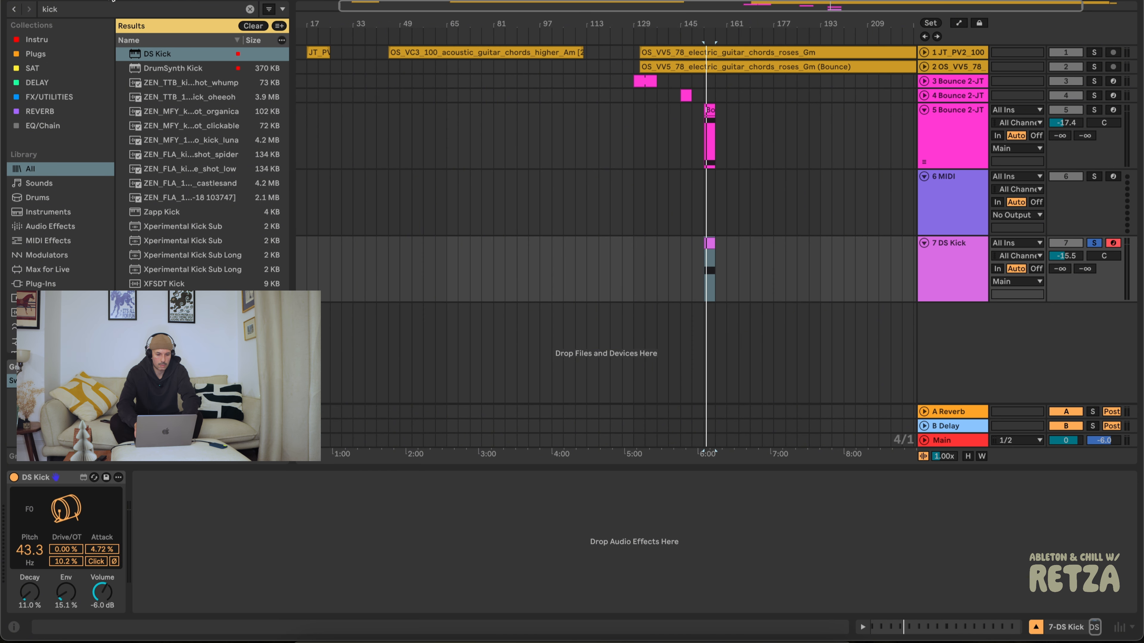
pyautogui.press('Return')
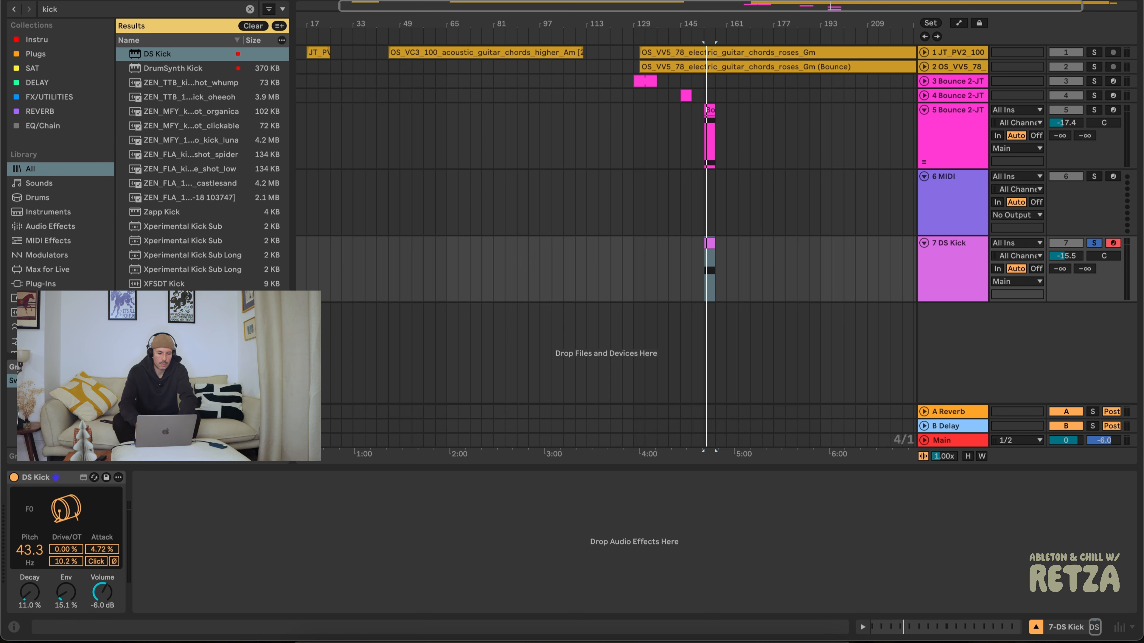
pyautogui.press('Return')
pyautogui.press('space')
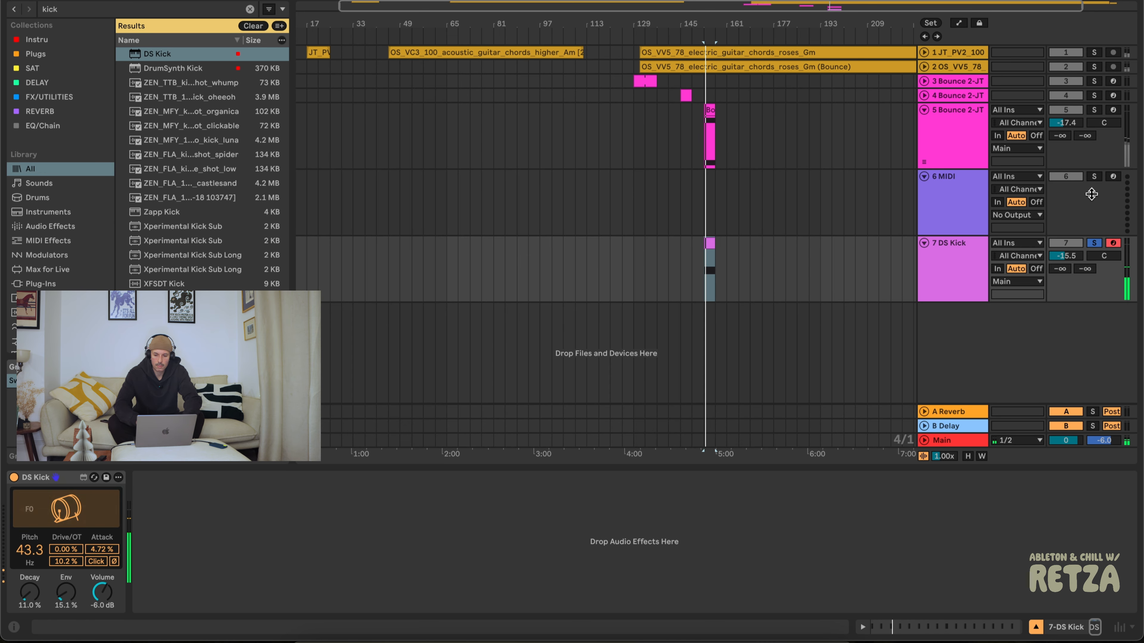
# Unsolo the DS Kick track with its volume at -13.7 dB and add Color Limiter after the kick instrument.
pyautogui.click(1093, 243)
pyautogui.moveTo(738, 12); pyautogui.dragTo(737, 99)
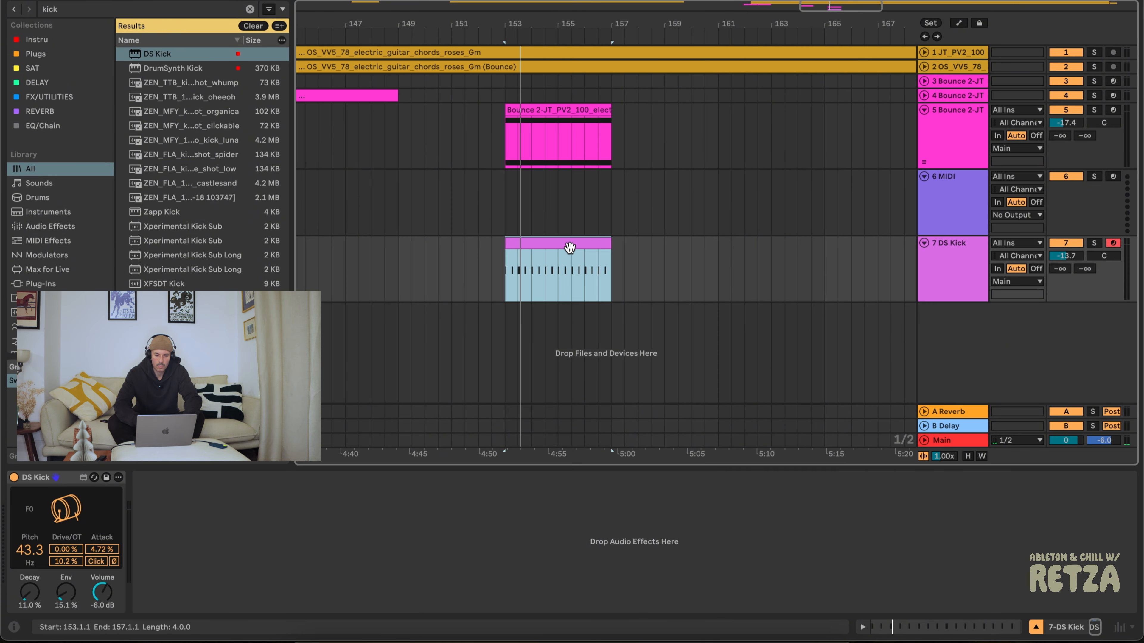
pyautogui.press('super+f')
pyautogui.write('colo')
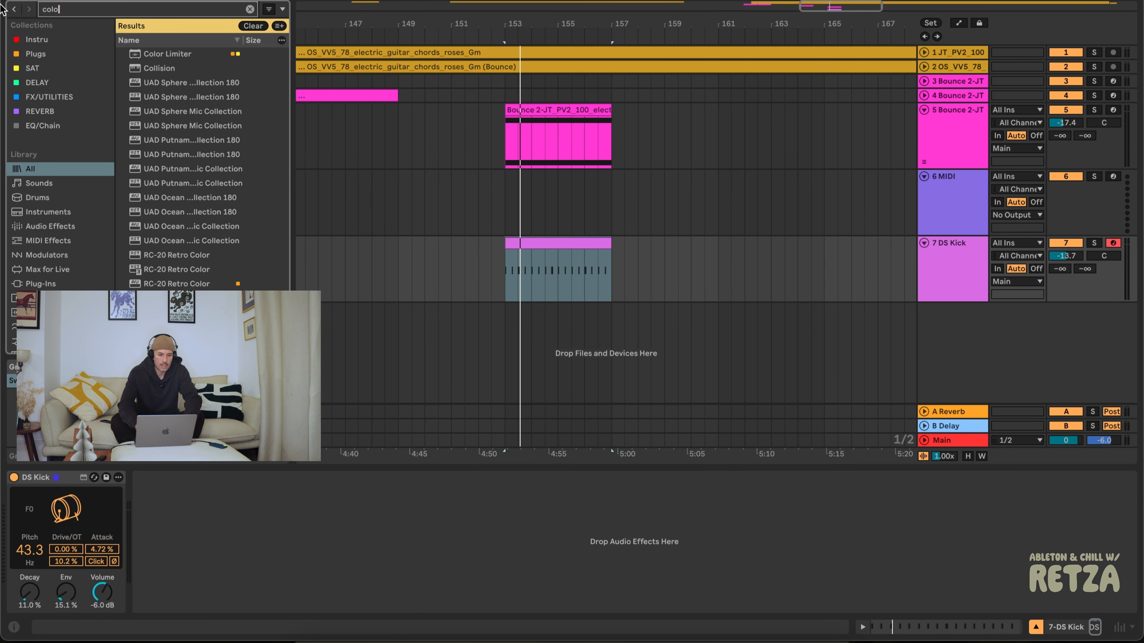
pyautogui.doubleClick(171, 54)
# Find Drum Buss in the library and add it after Color Limiter on the kick track.
pyautogui.press('super+f')
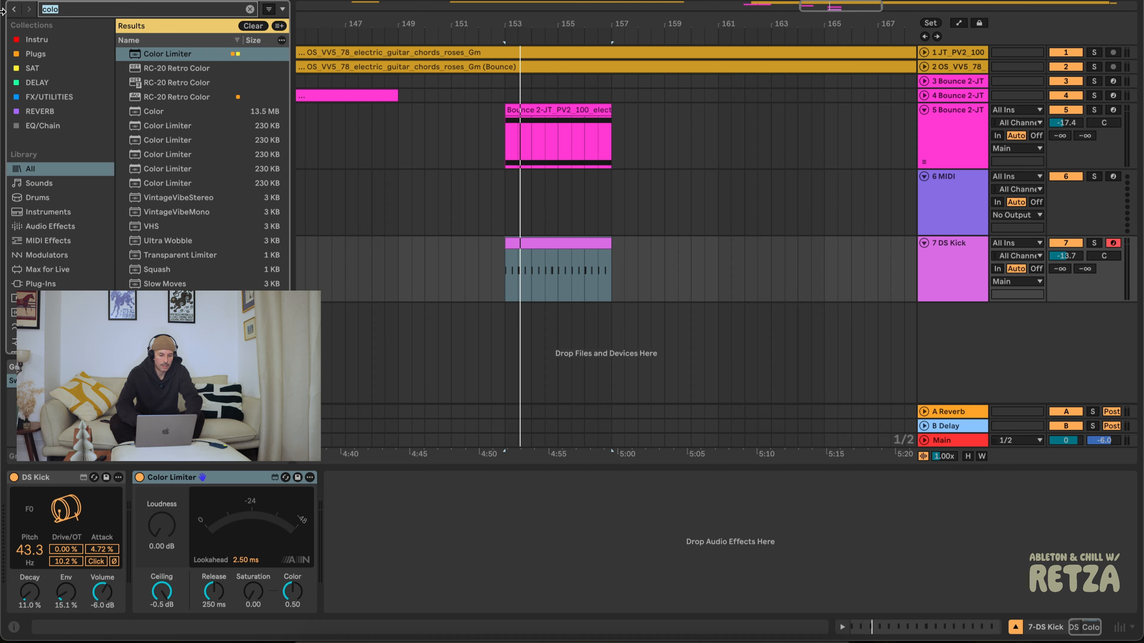
pyautogui.write('drum')
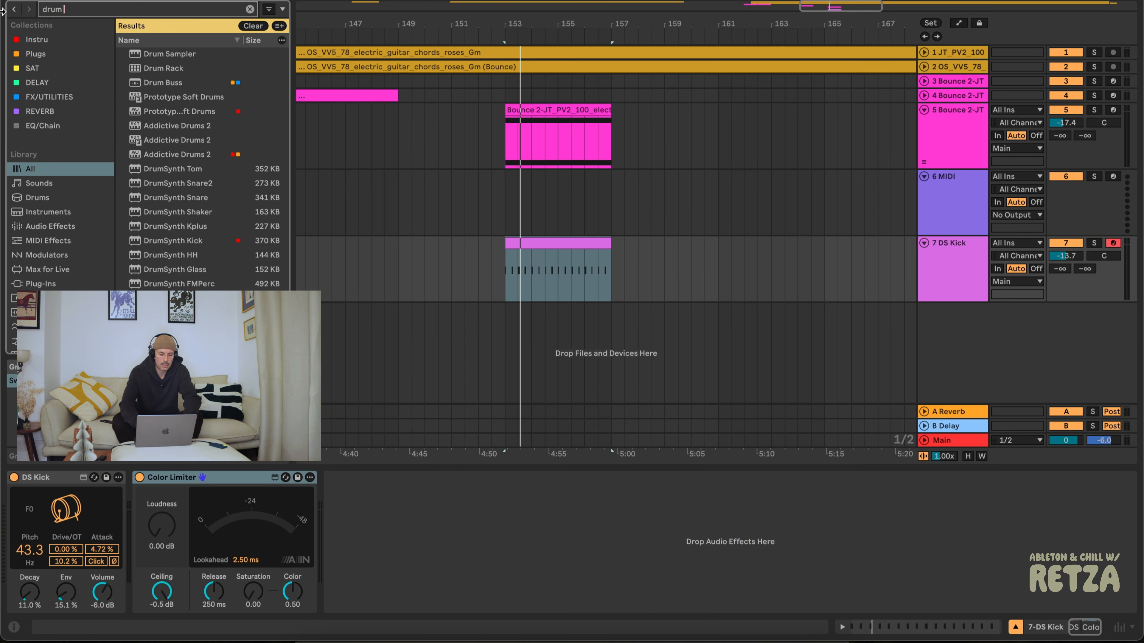
pyautogui.write(' bu')
pyautogui.doubleClick(190, 83)
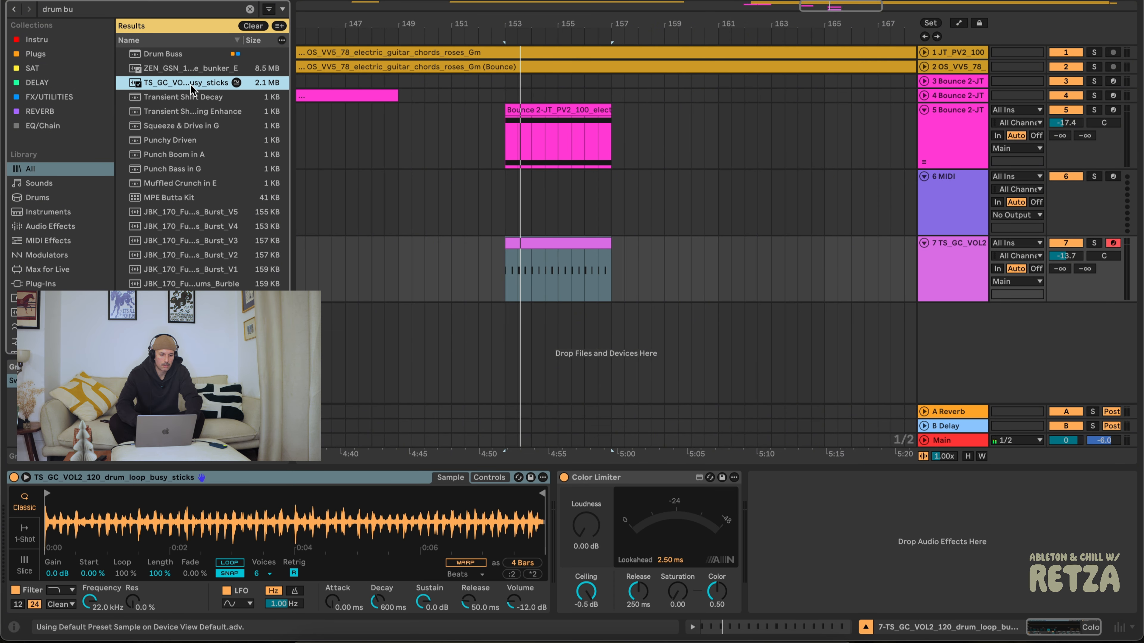
pyautogui.doubleClick(180, 54)
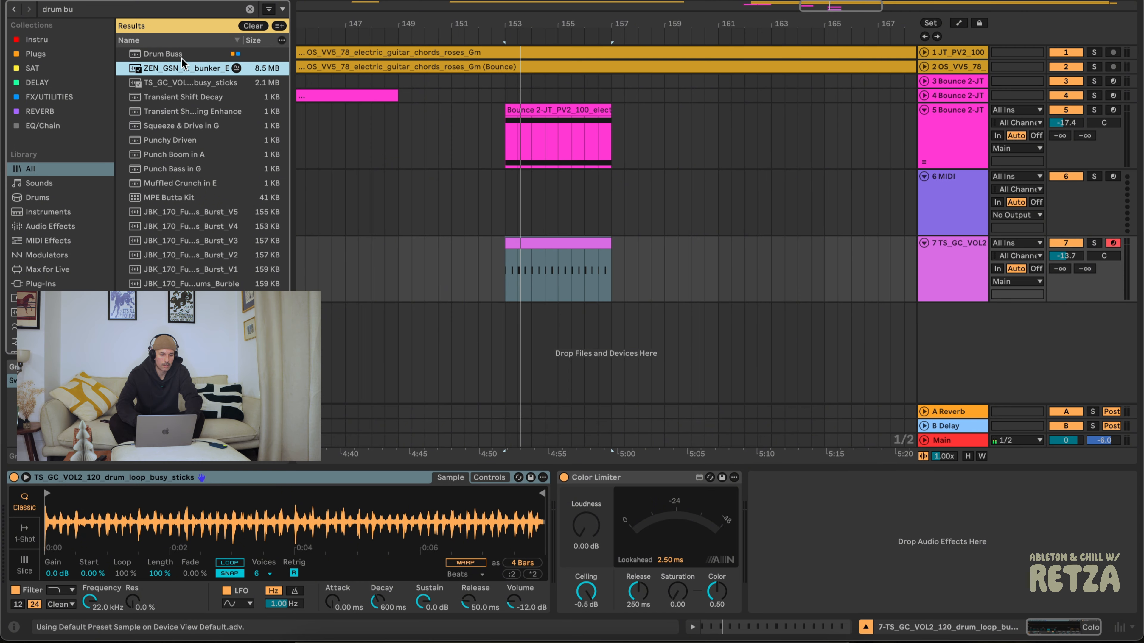
# Add EQ Eight after Drum Buss and set its low-cut band to 35.2 Hz with a Q of 0.56.
pyautogui.click(103, 10)
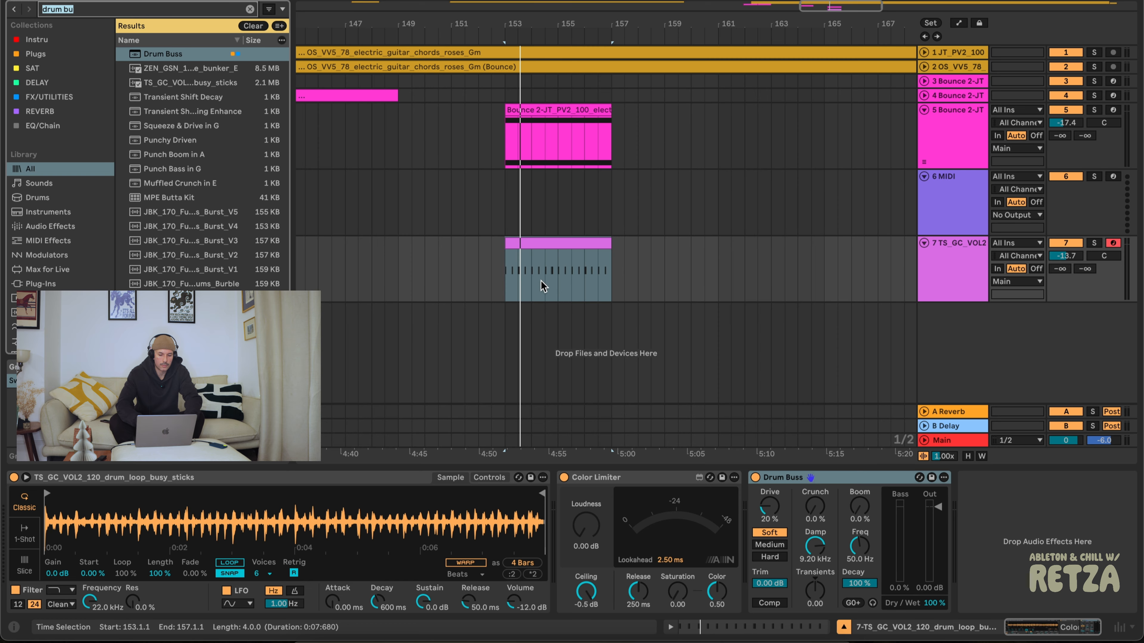
pyautogui.write('eq')
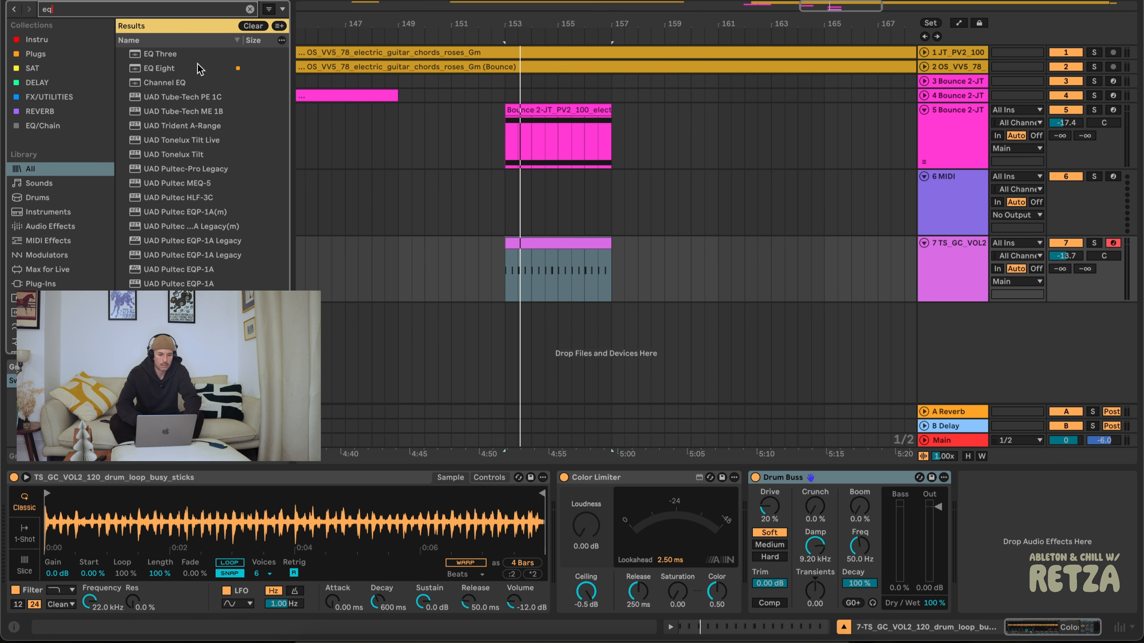
pyautogui.doubleClick(191, 69)
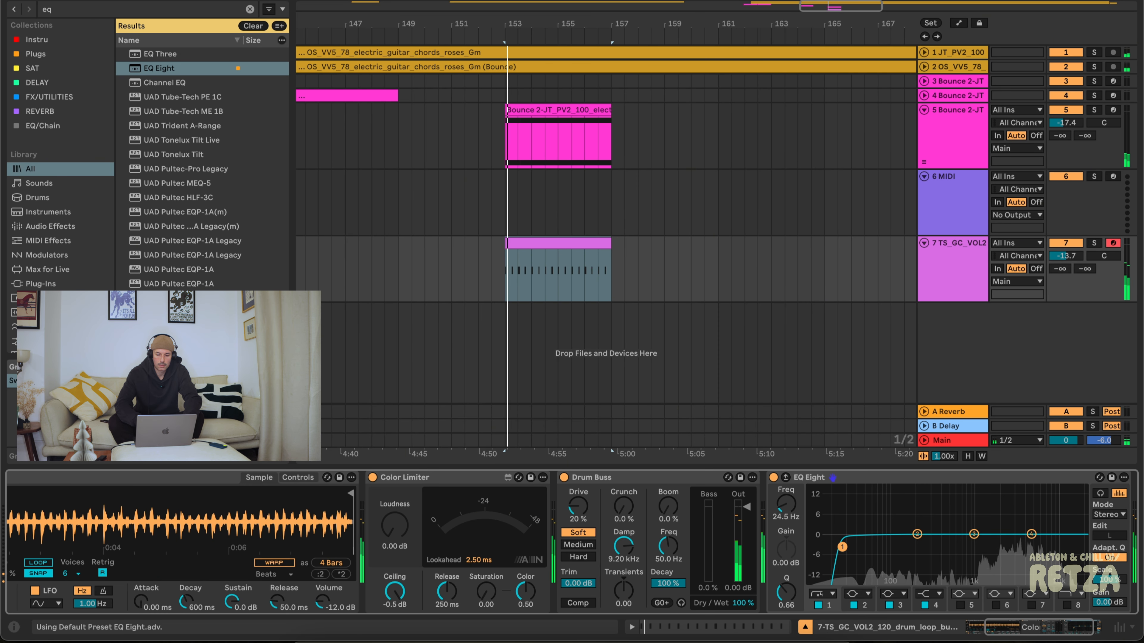
pyautogui.click(568, 239)
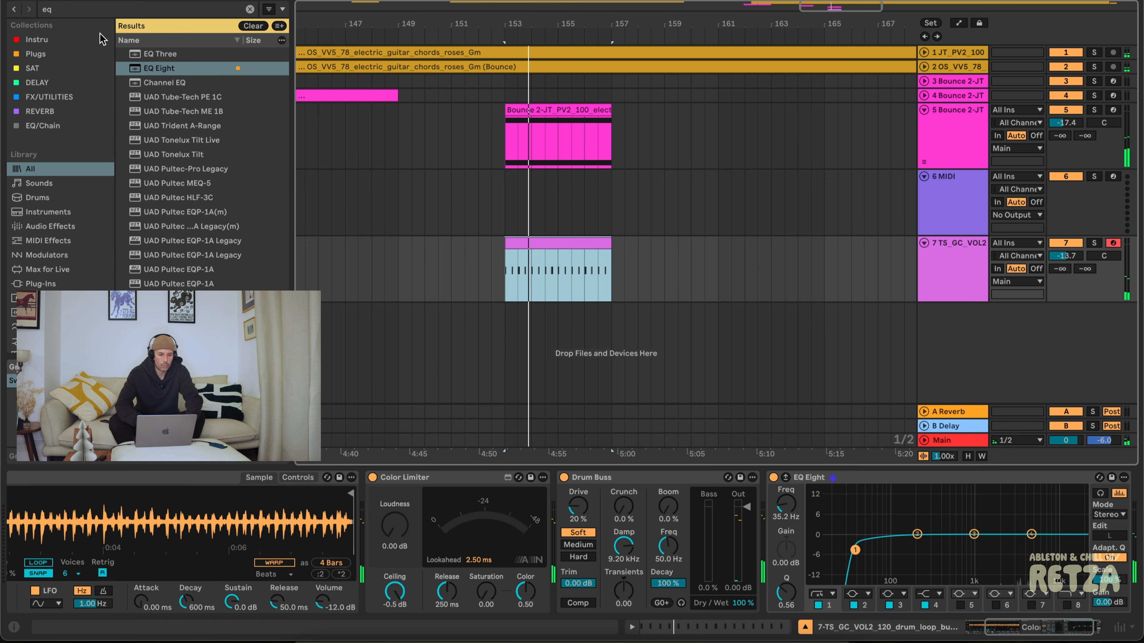
# Replace the drum-loop sampler at the start of the chain with the DS Kick instrument.
pyautogui.click(89, 11)
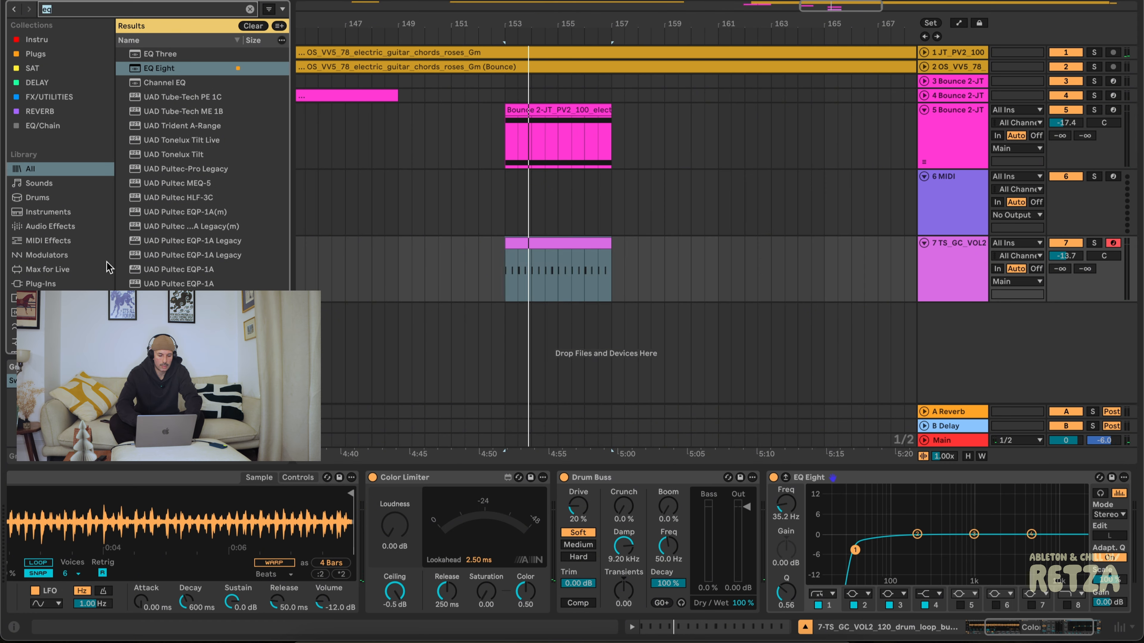
pyautogui.write('dru')
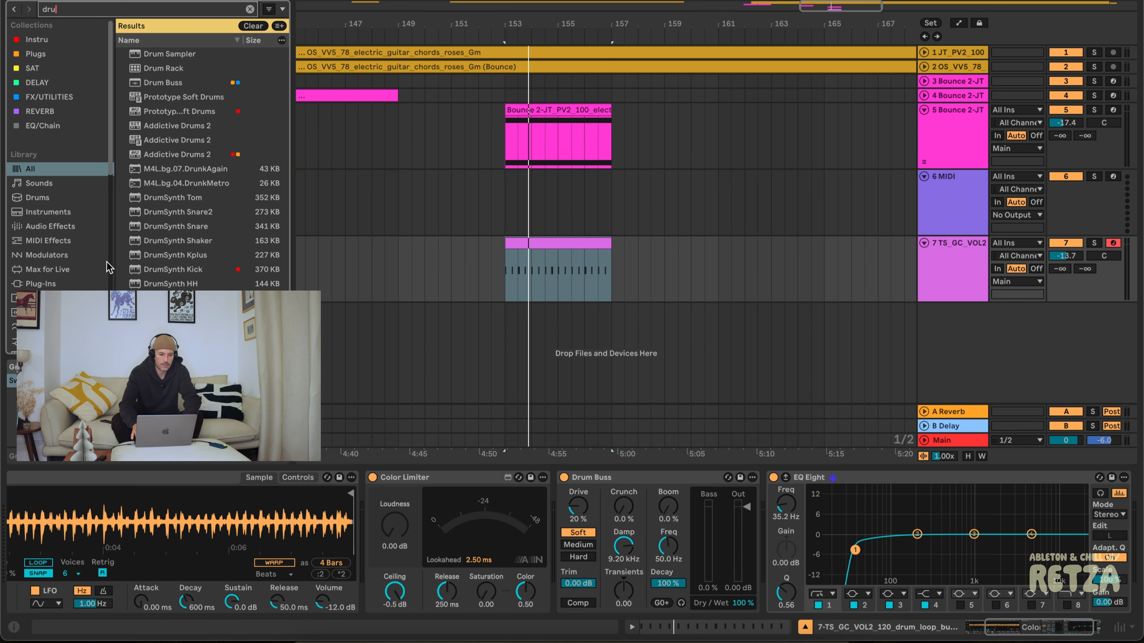
pyautogui.press('BackSpace')
pyautogui.press('BackSpace')
pyautogui.write('kick')
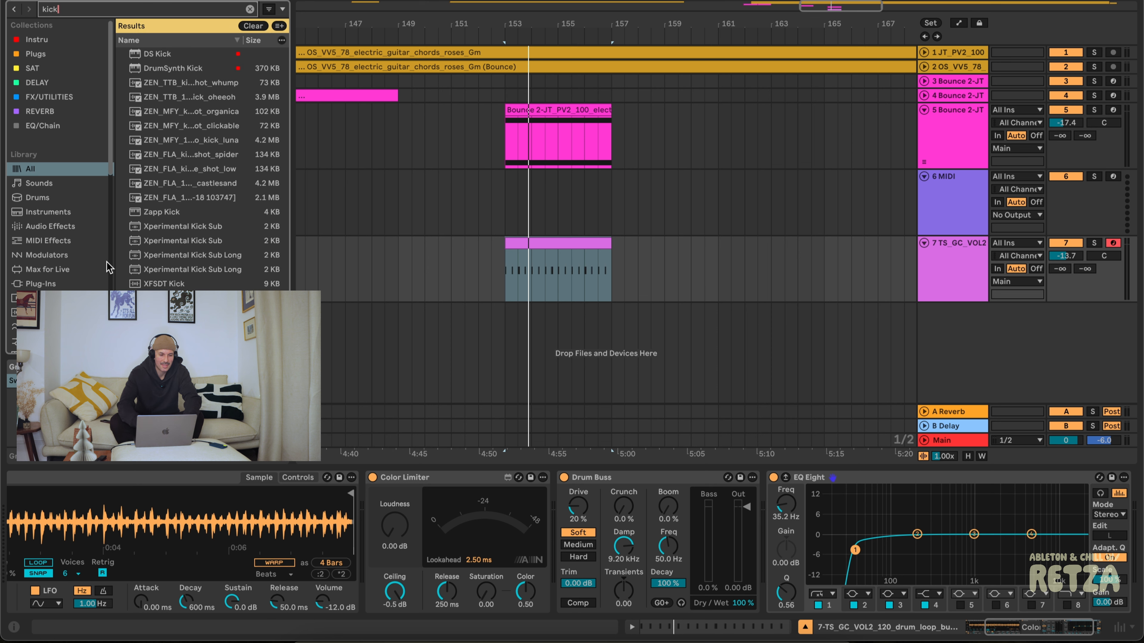
pyautogui.hscroll(-5, 266, 565)
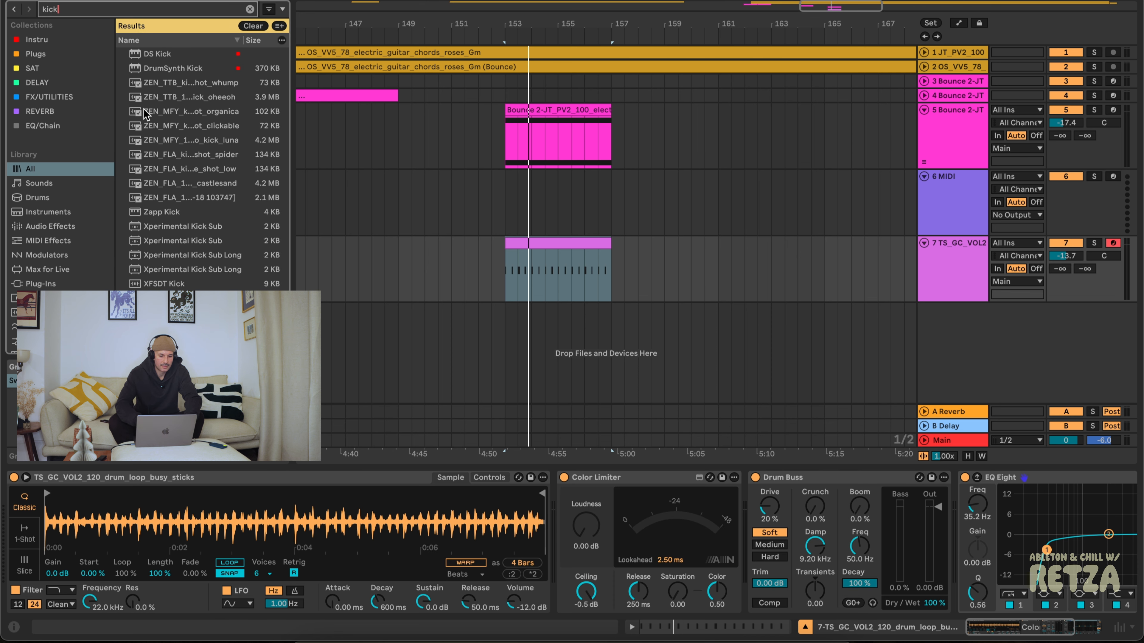
pyautogui.moveTo(158, 53); pyautogui.dragTo(75, 486)
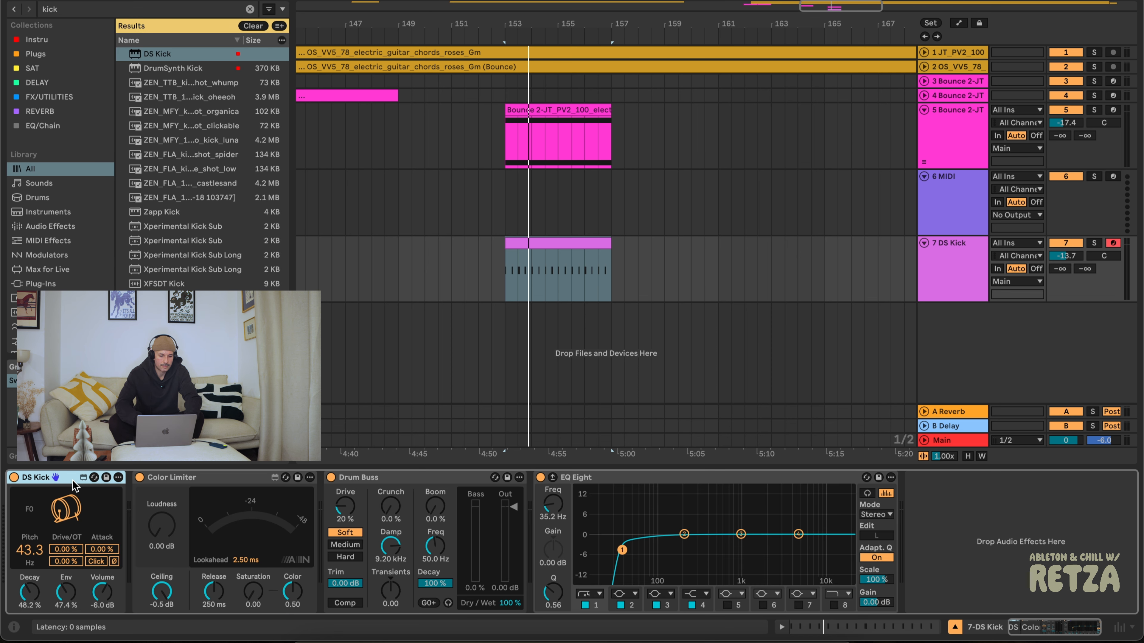
# Set DS Kick's decay to 21.9 %, envelope 14.1 %, drive 4.72 %, overtones 3.94 % and attack 3.15 %, auditioning the sound.
pyautogui.moveTo(32, 593); pyautogui.dragTo(32, 611)
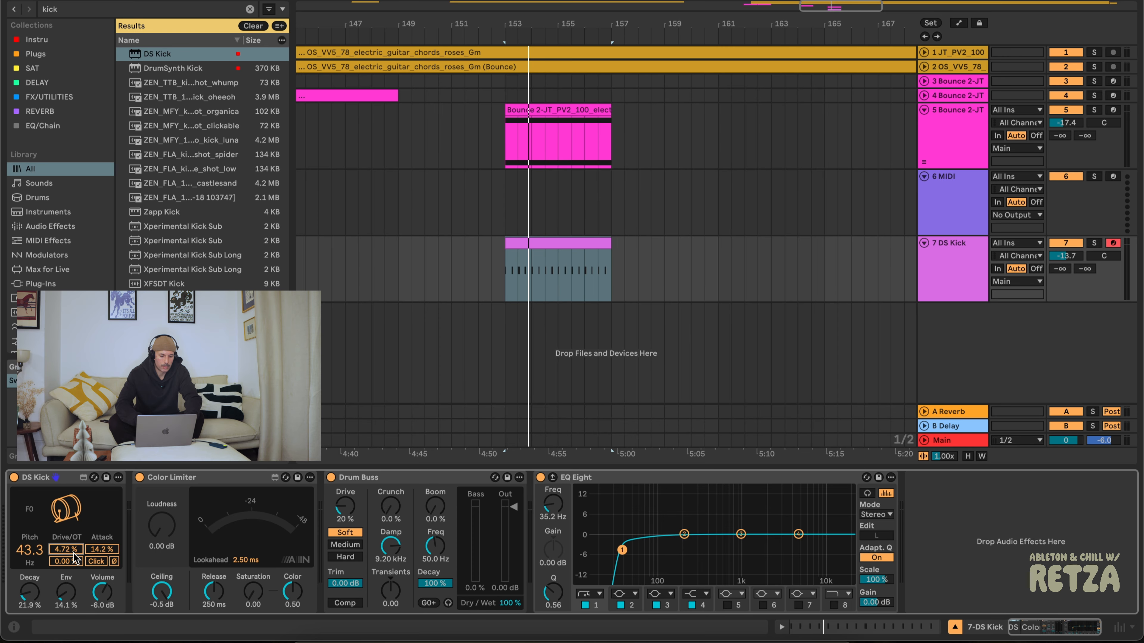
pyautogui.press('a')
pyautogui.press('a')
pyautogui.press('a')
pyautogui.press('a')
pyautogui.moveTo(67, 562); pyautogui.dragTo(108, 567)
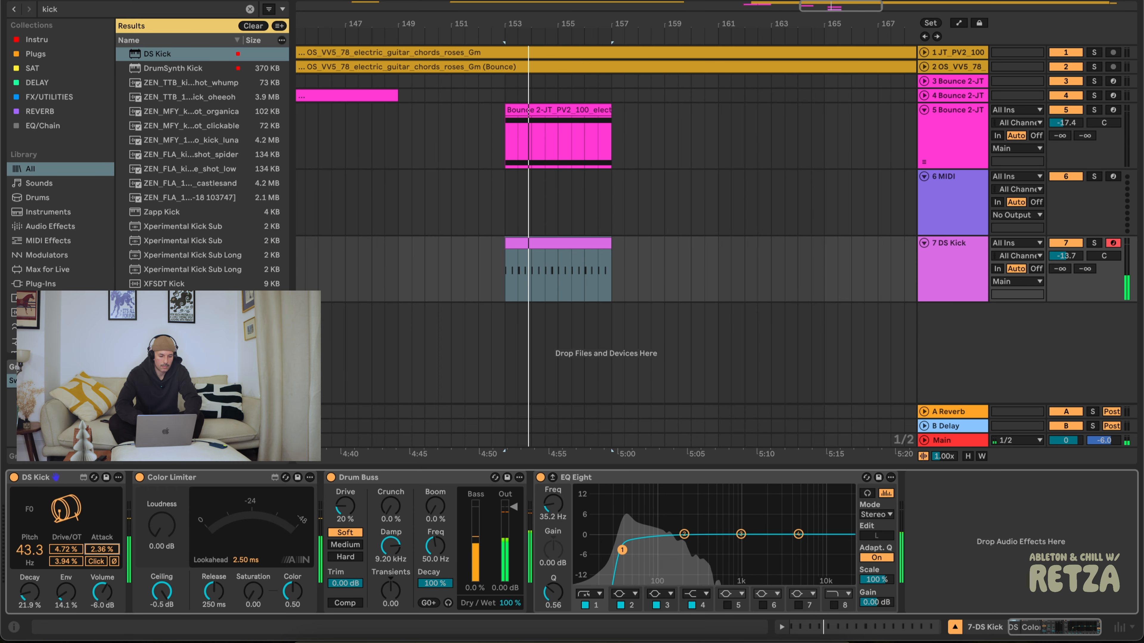
# Loop bars 153 to 157 and, during playback, balance the DS Kick track at -15.3 dB and track 5 at -27.5 dB.
pyautogui.moveTo(1054, 250); pyautogui.dragTo(1055, 260)
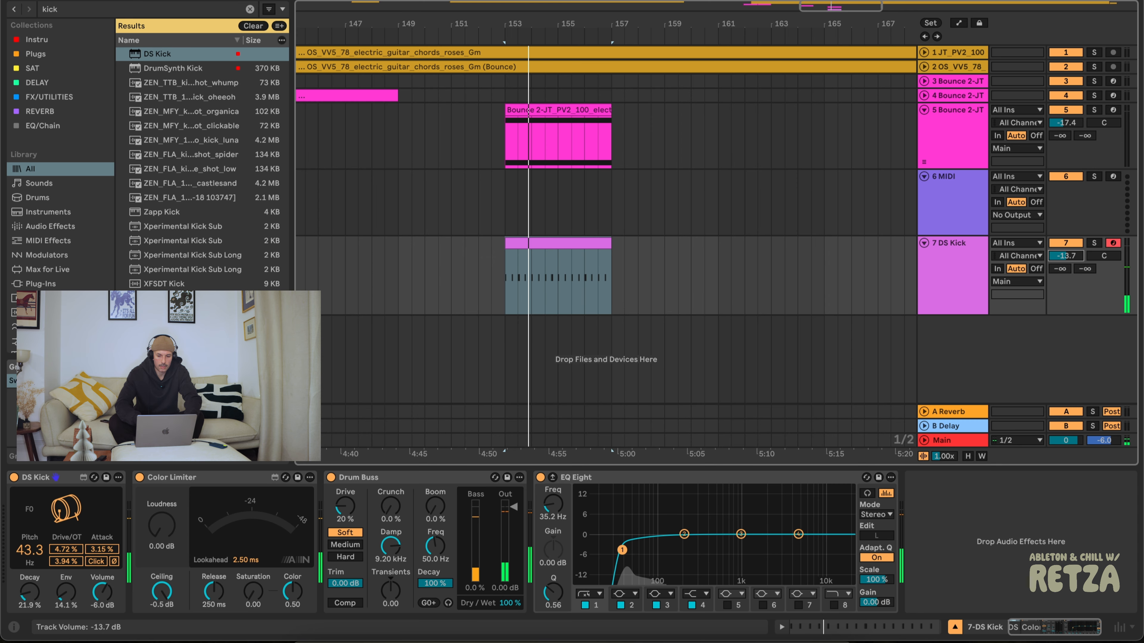
pyautogui.click(549, 245)
pyautogui.press('super+l')
pyautogui.press('space')
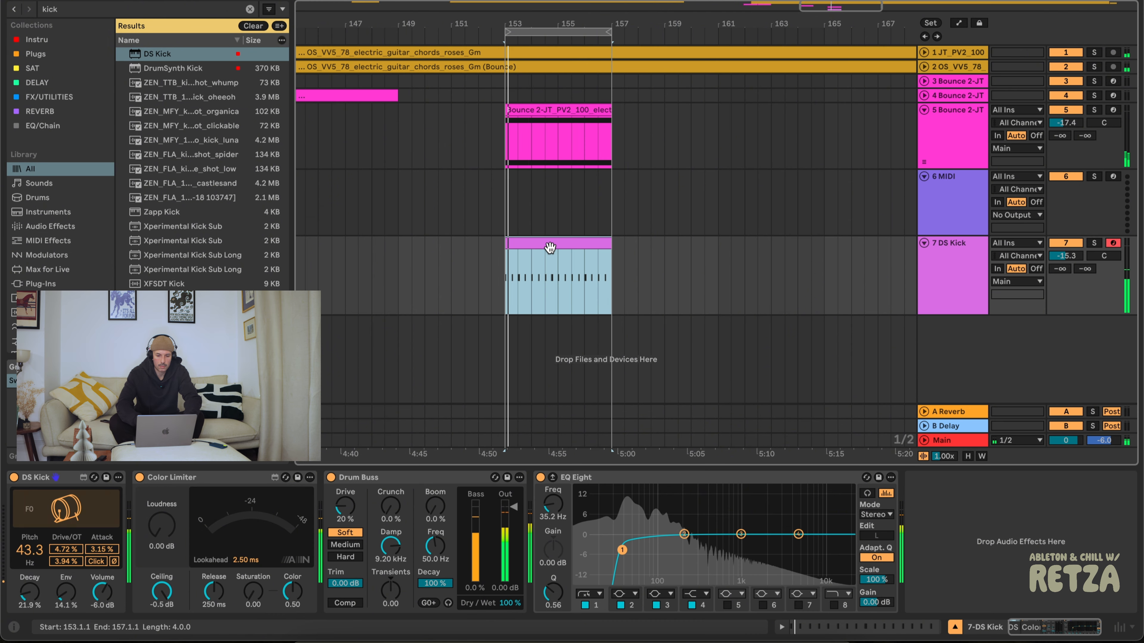
pyautogui.moveTo(1065, 122); pyautogui.dragTo(1076, 123)
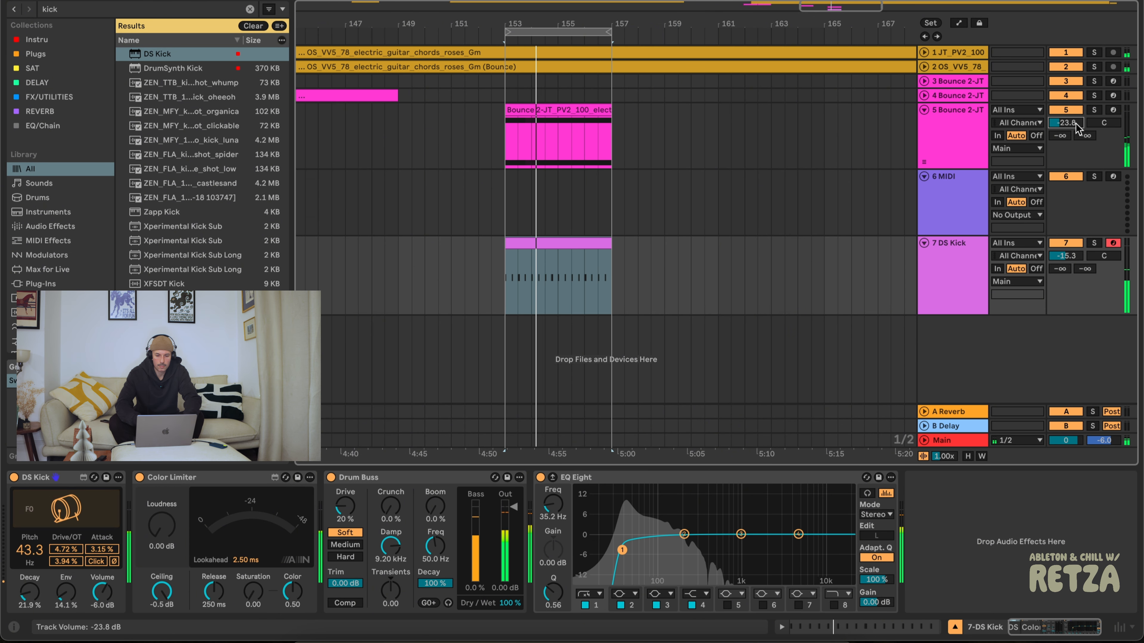
# Delete the empty MIDI track above DS Kick.
pyautogui.click(964, 184)
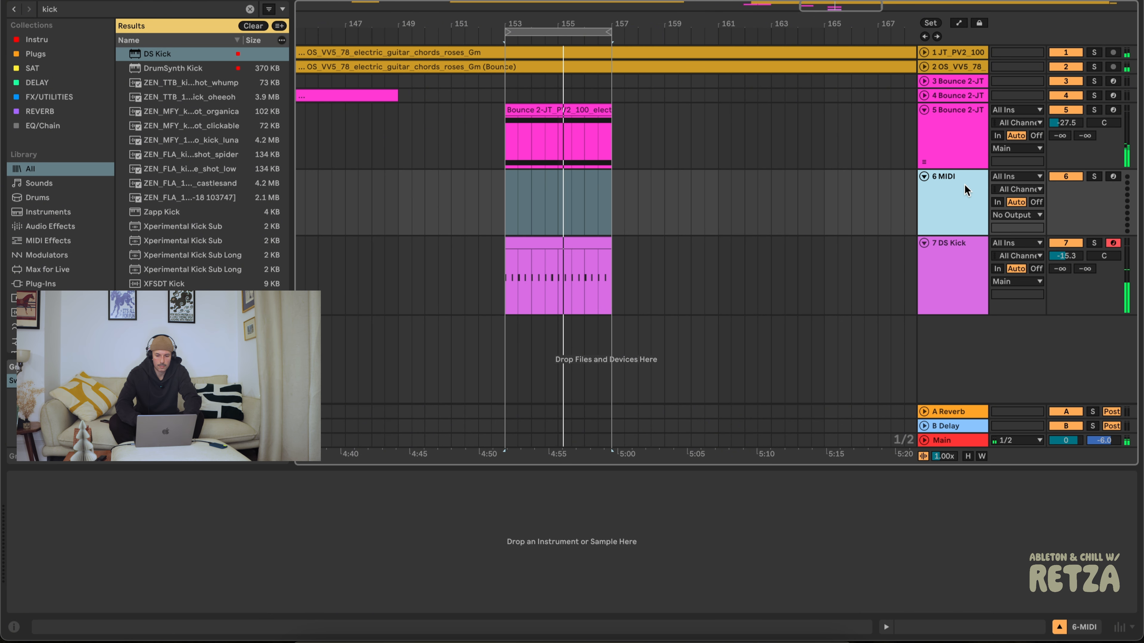
pyautogui.press('Delete')
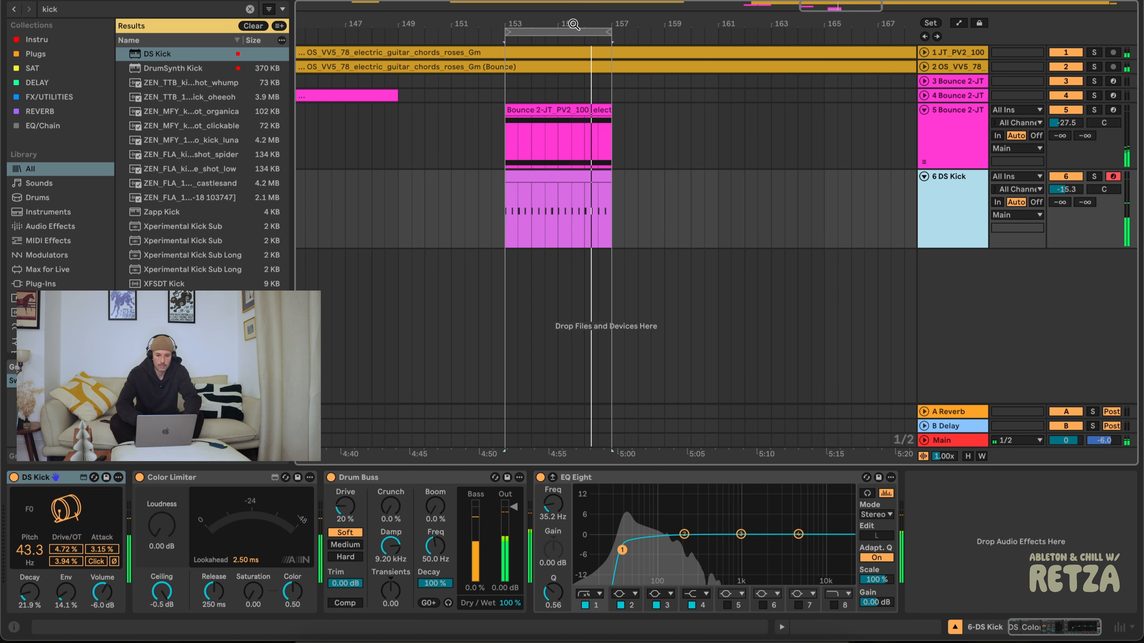
pyautogui.moveTo(574, 24); pyautogui.dragTo(573, 10)
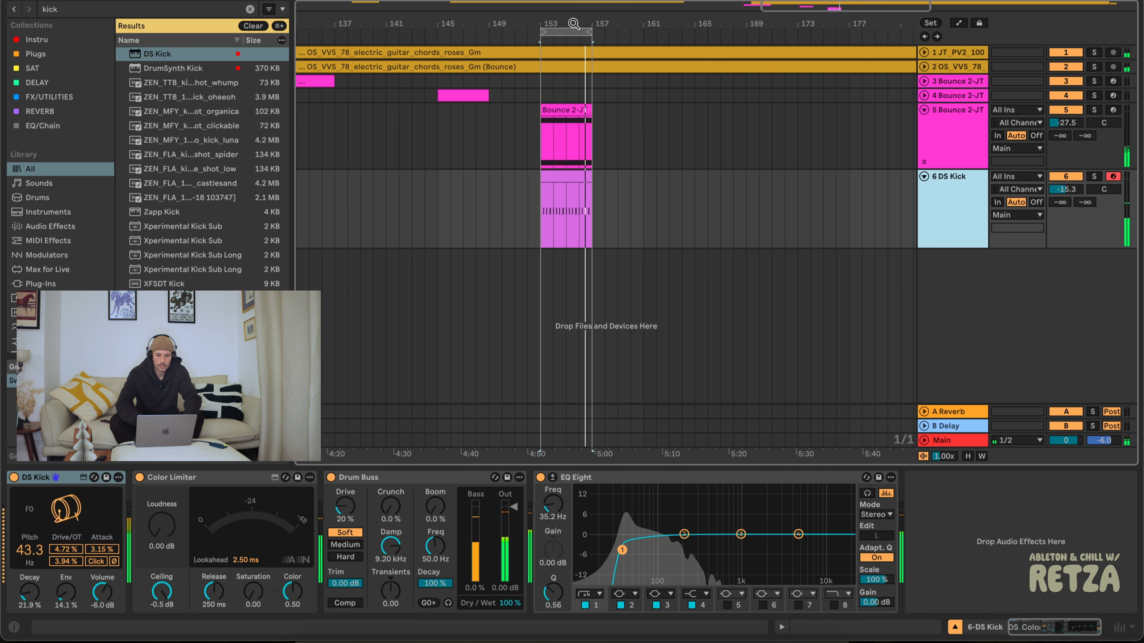
# Search the Splice sample library for "Loop drums".
pyautogui.click(943, 174)
pyautogui.press('super+f')
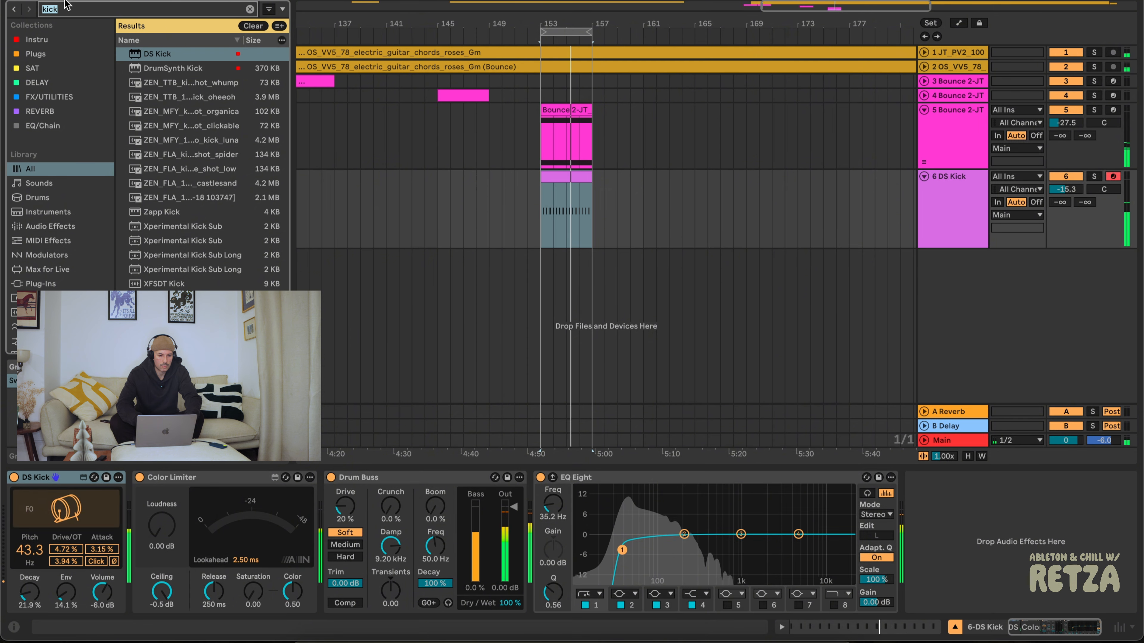
pyautogui.scroll(-10, 49, 203)
pyautogui.click(36, 106)
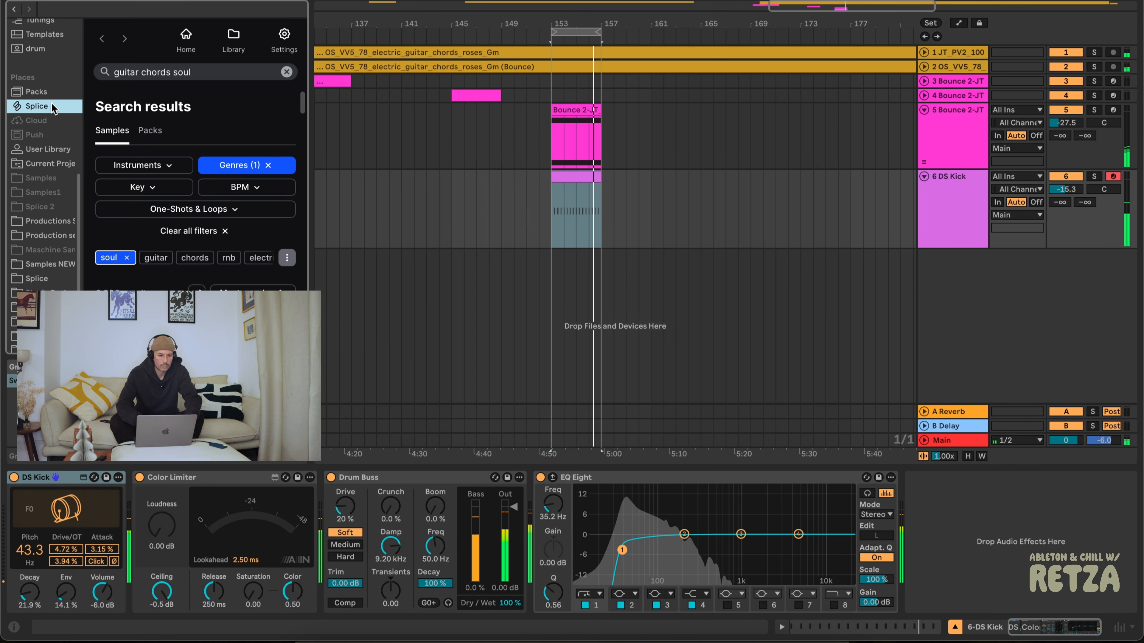
pyautogui.tripleClick(210, 73)
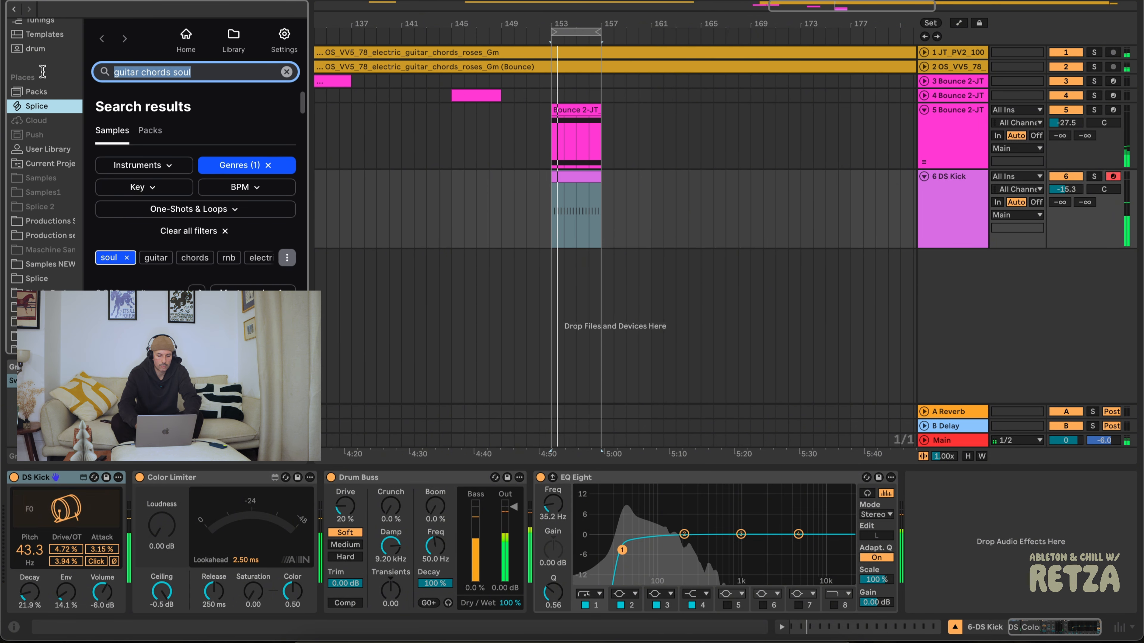
pyautogui.write('loop')
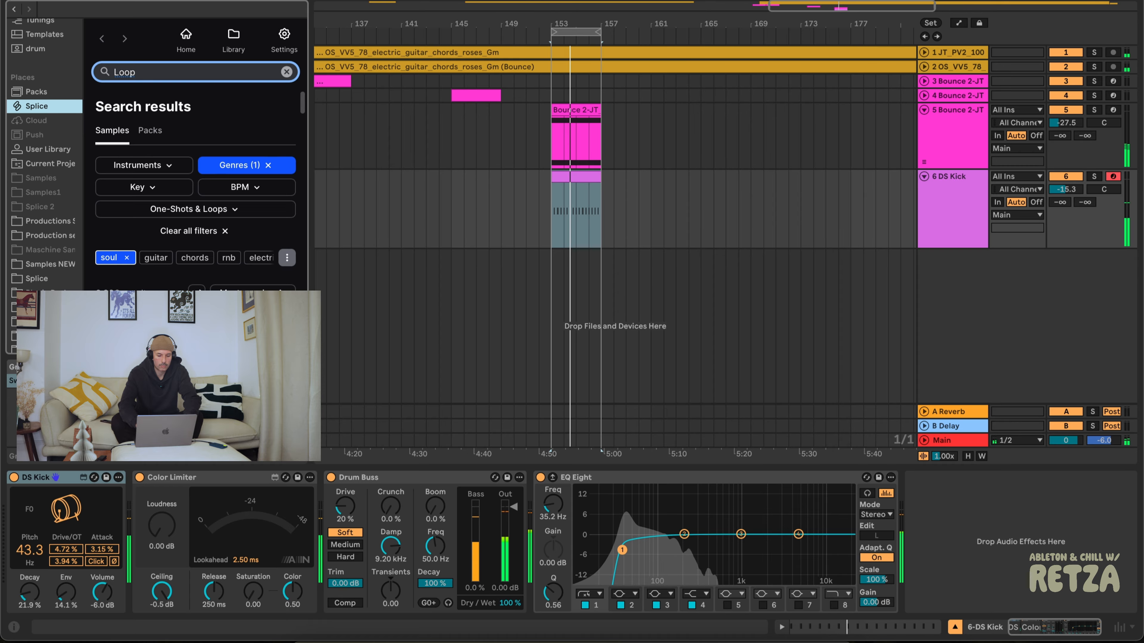
pyautogui.write(' drums')
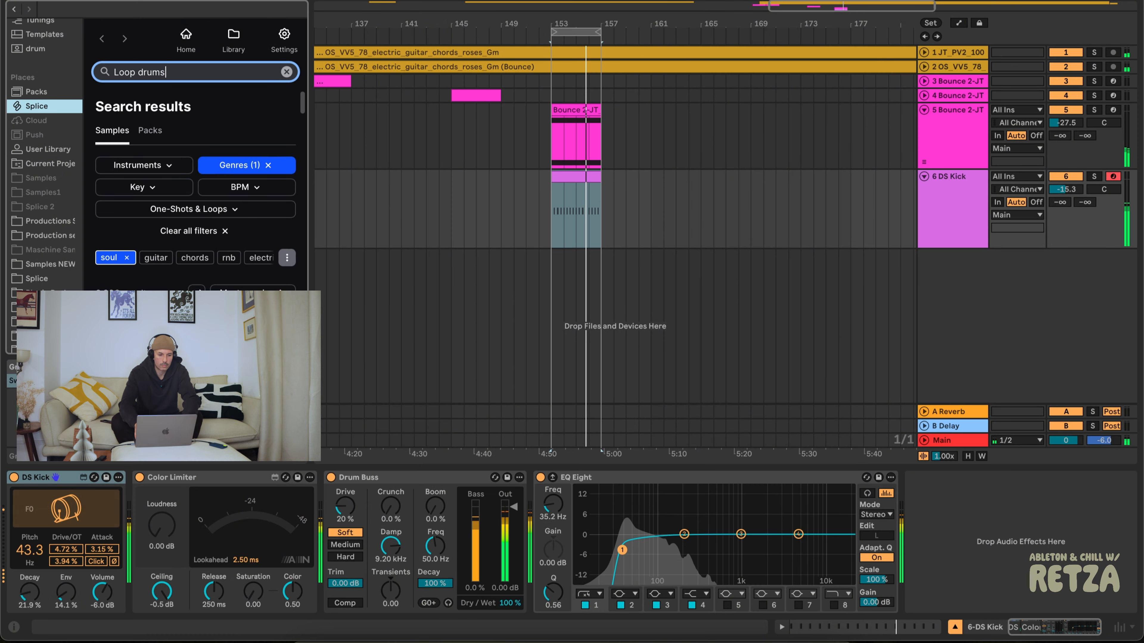
pyautogui.press('Return')
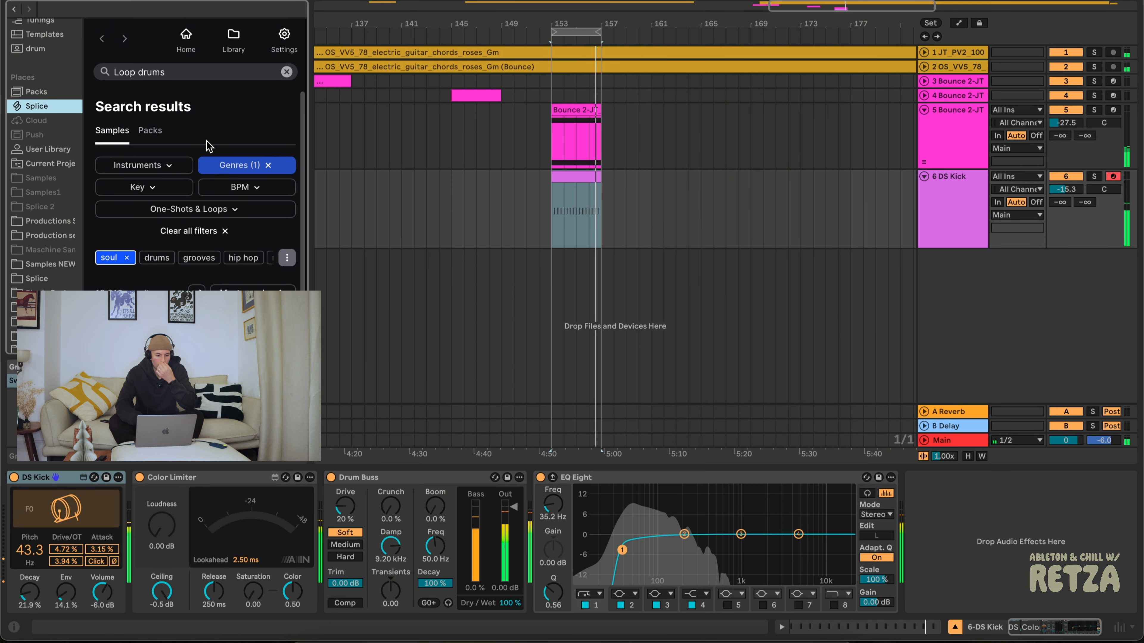
# Preview the OS_VV3_70_drum_loop_smokin sample and place it on a new audio track below DS Kick at bar 157.
pyautogui.scroll(-2, 197, 204)
pyautogui.scroll(-4, 197, 203)
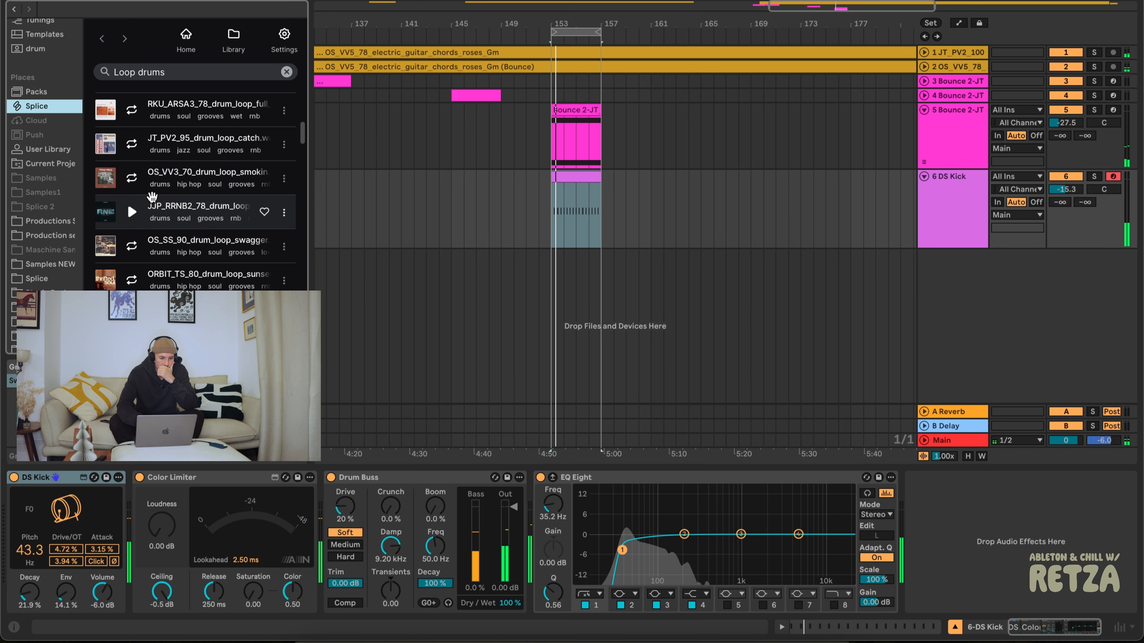
pyautogui.click(135, 181)
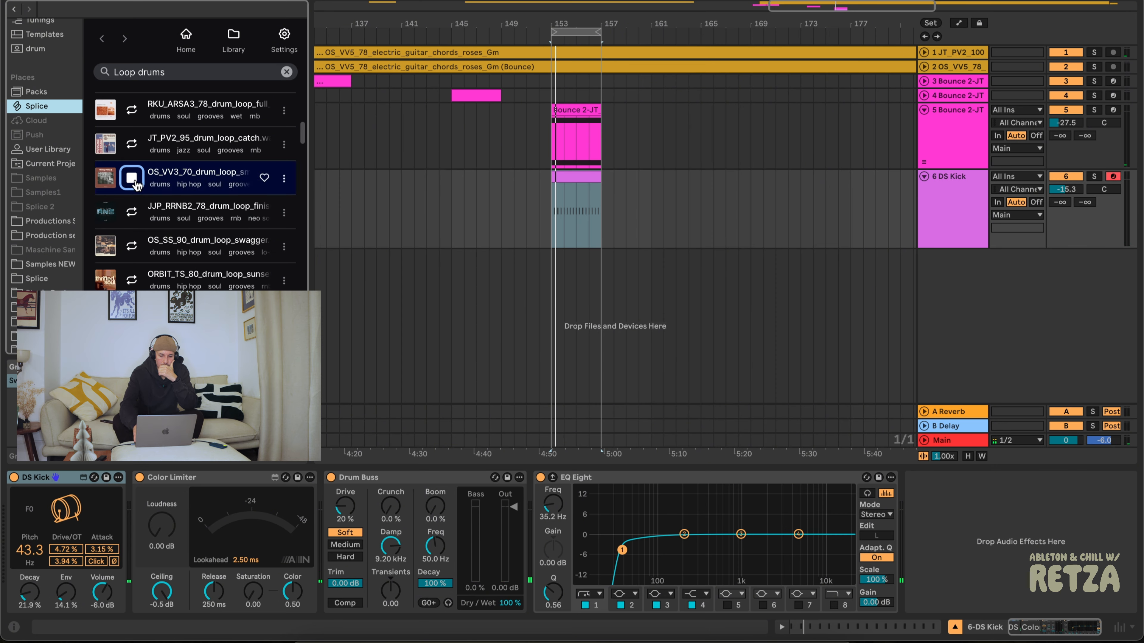
pyautogui.press('XF86AudioRaiseVolume')
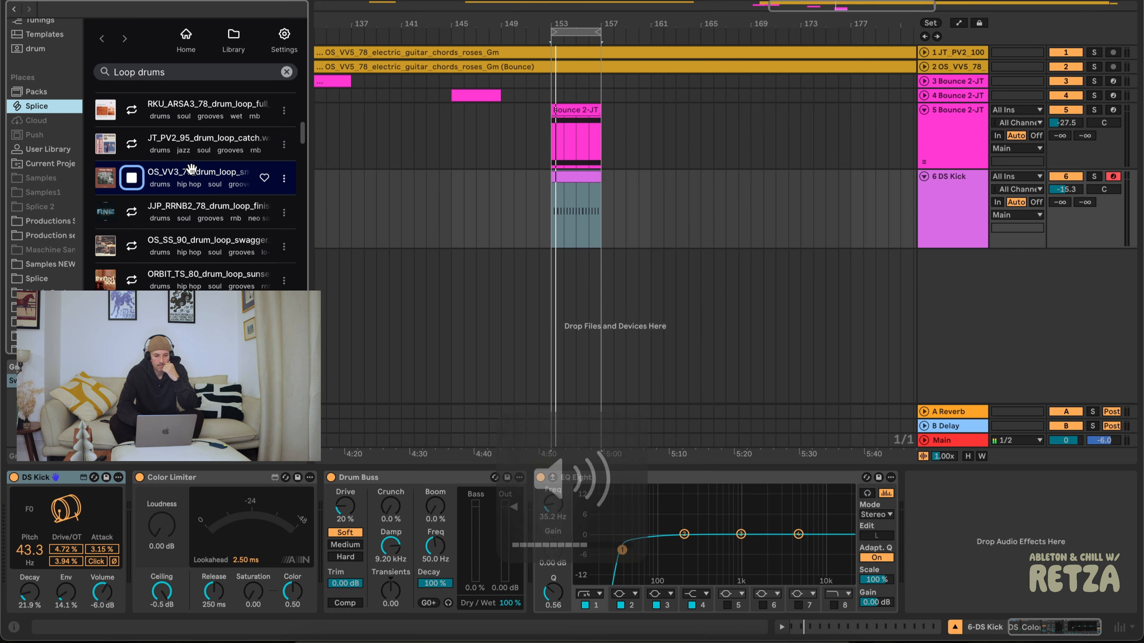
pyautogui.moveTo(135, 185); pyautogui.dragTo(600, 285)
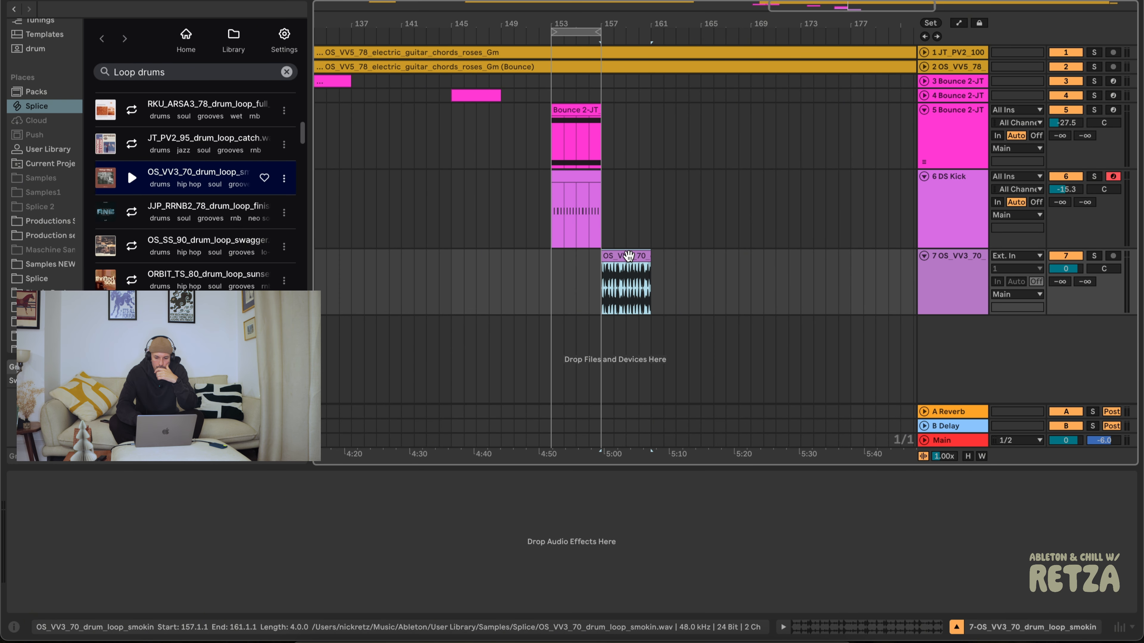
# Set the drum loop clip's warp mode to Beats with non-looping forward transients and shorten its transient envelope.
pyautogui.click(865, 624)
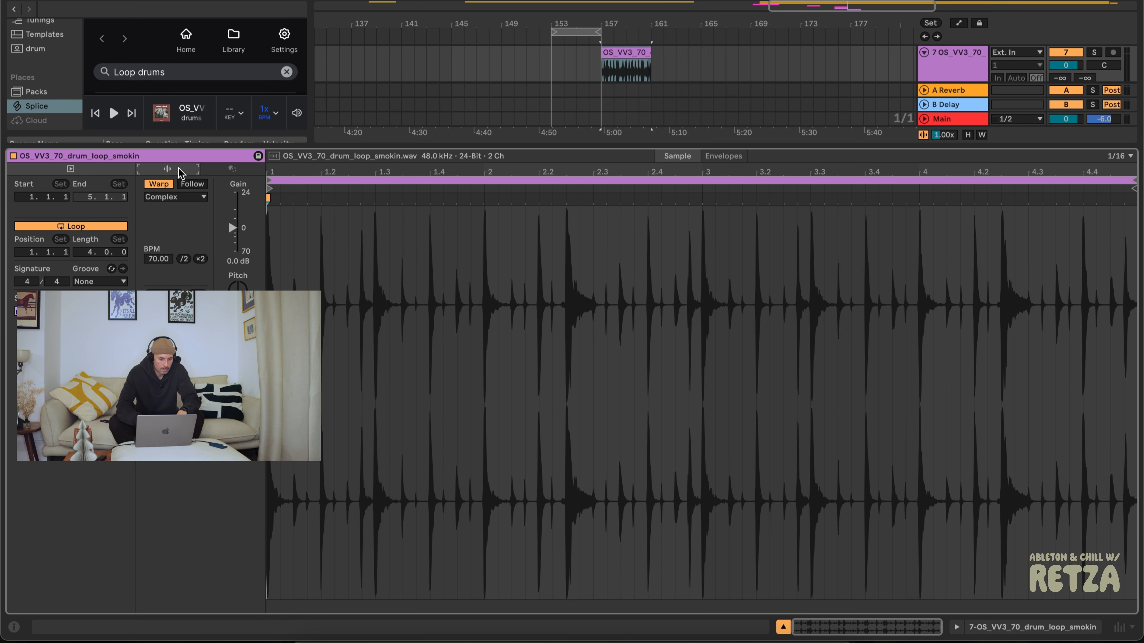
pyautogui.click(627, 54)
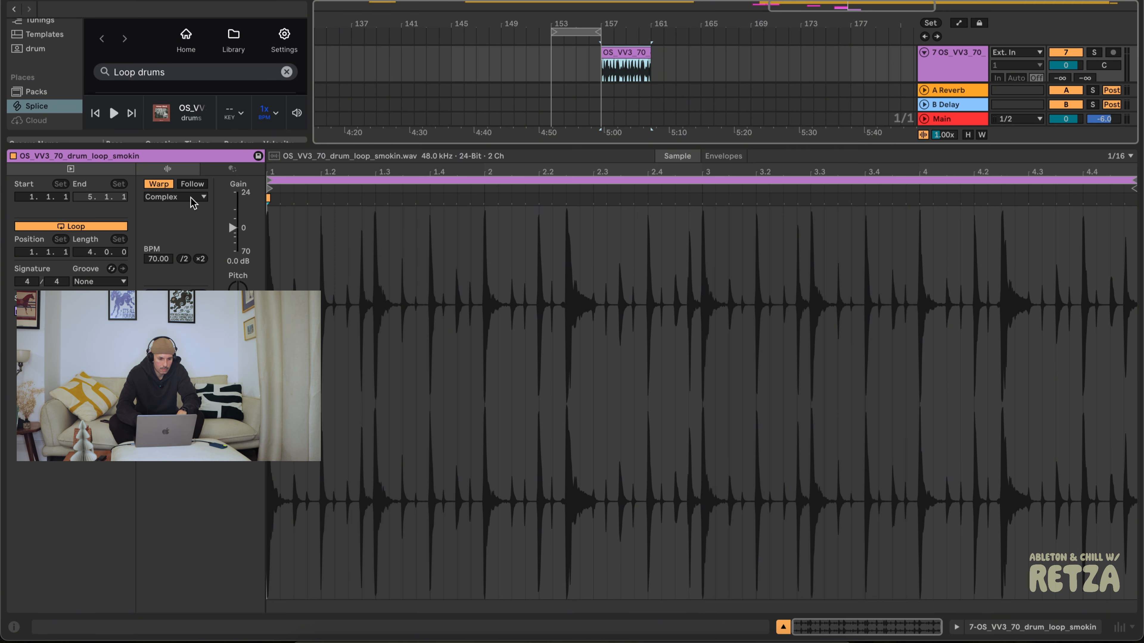
pyautogui.click(178, 199)
pyautogui.click(170, 215)
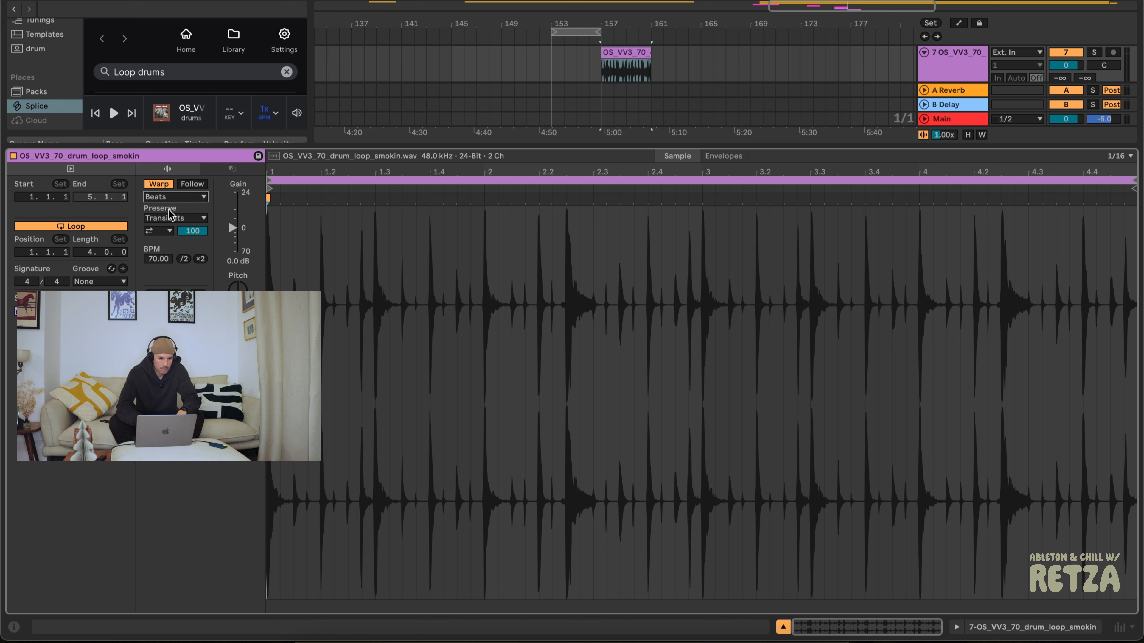
pyautogui.click(169, 232)
pyautogui.click(160, 234)
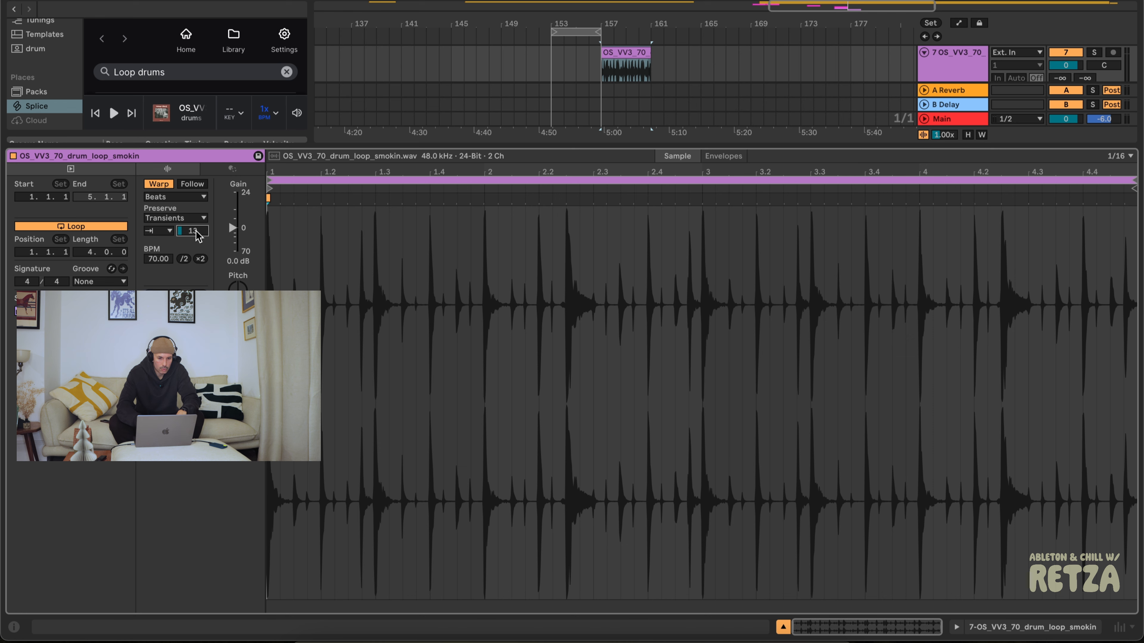
# Play the loop and lower the OS_VV3_70 drum loop track's volume to -11.5 dB.
pyautogui.press('space')
pyautogui.click(1050, 631)
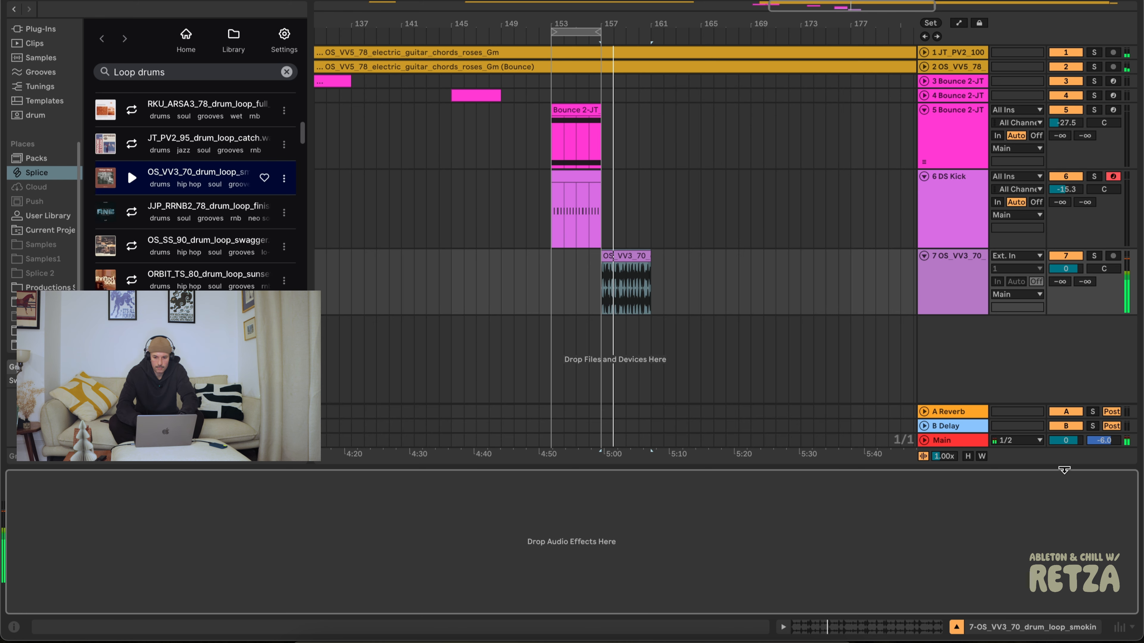
pyautogui.moveTo(1066, 269); pyautogui.dragTo(1066, 291)
# Copy the drum loop clip to bar 153 and delete the original clip at bar 157.
pyautogui.click(616, 255)
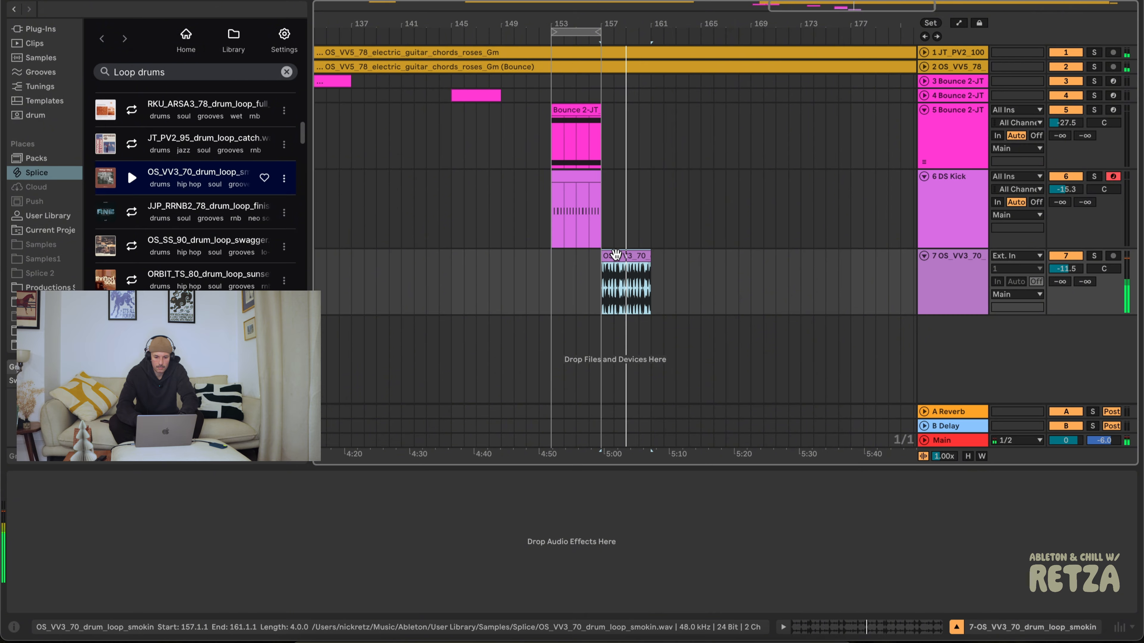
pyautogui.moveTo(616, 255); pyautogui.dragTo(585, 260)
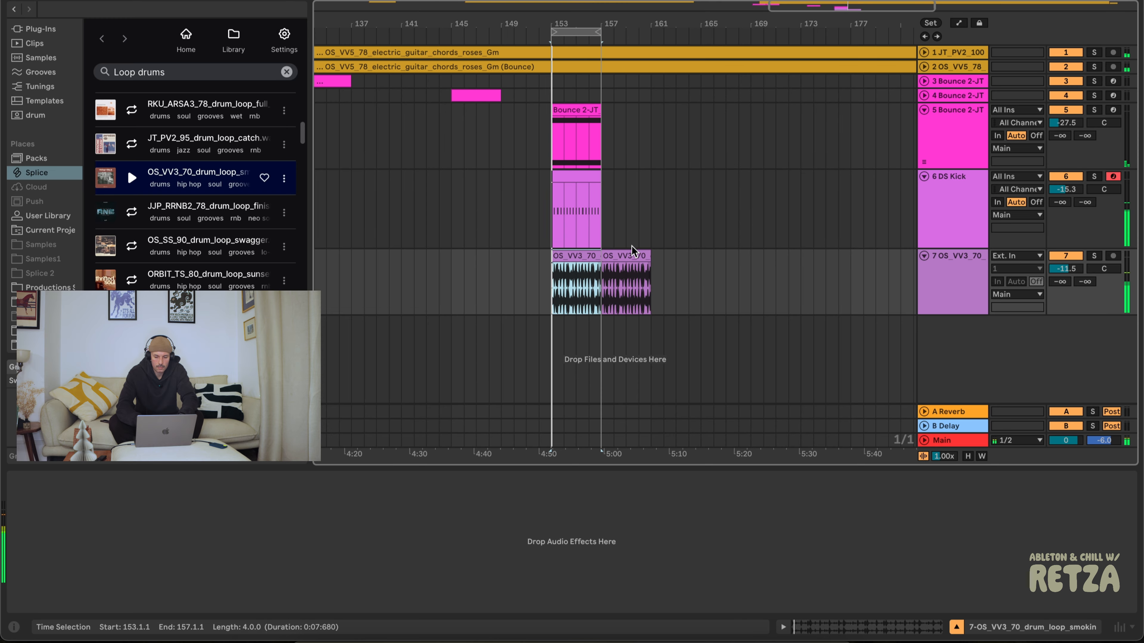
pyautogui.click(623, 253)
pyautogui.press('Delete')
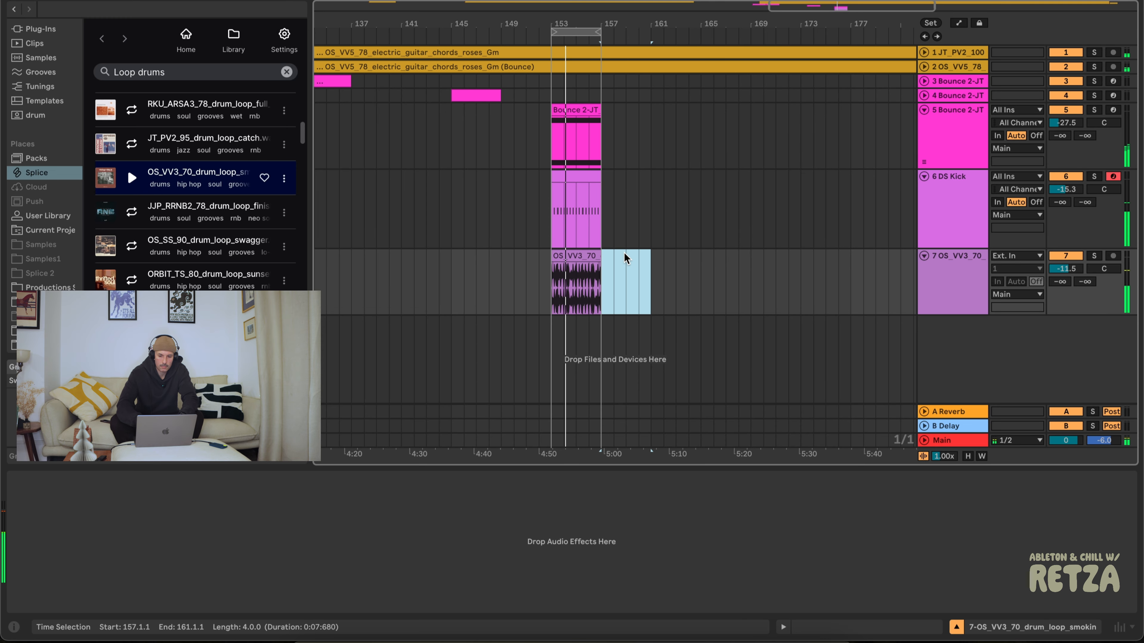
# Lower the drum loop track's volume to -16.8 dB and raise the system output volume.
pyautogui.moveTo(1062, 269); pyautogui.dragTo(1062, 279)
pyautogui.press('XF86AudioRaiseVolume')
pyautogui.press('XF86AudioRaiseVolume')
pyautogui.press('XF86AudioRaiseVolume')
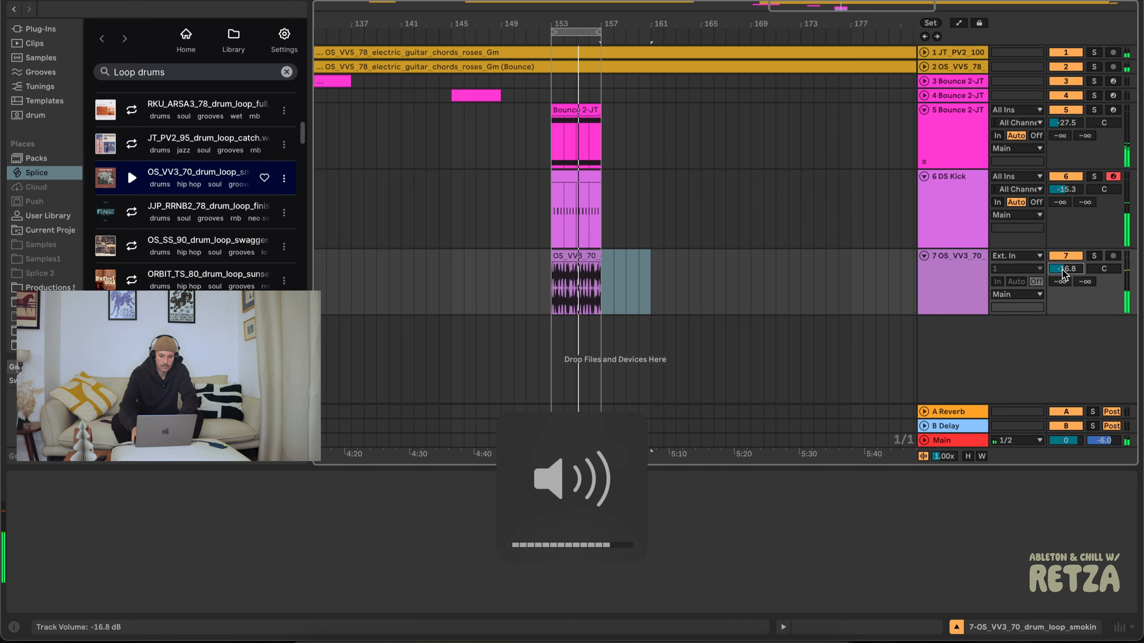
# Find EQ Eight in the browser and add it to the drum loop track with a low cut at 124 Hz.
pyautogui.click(573, 257)
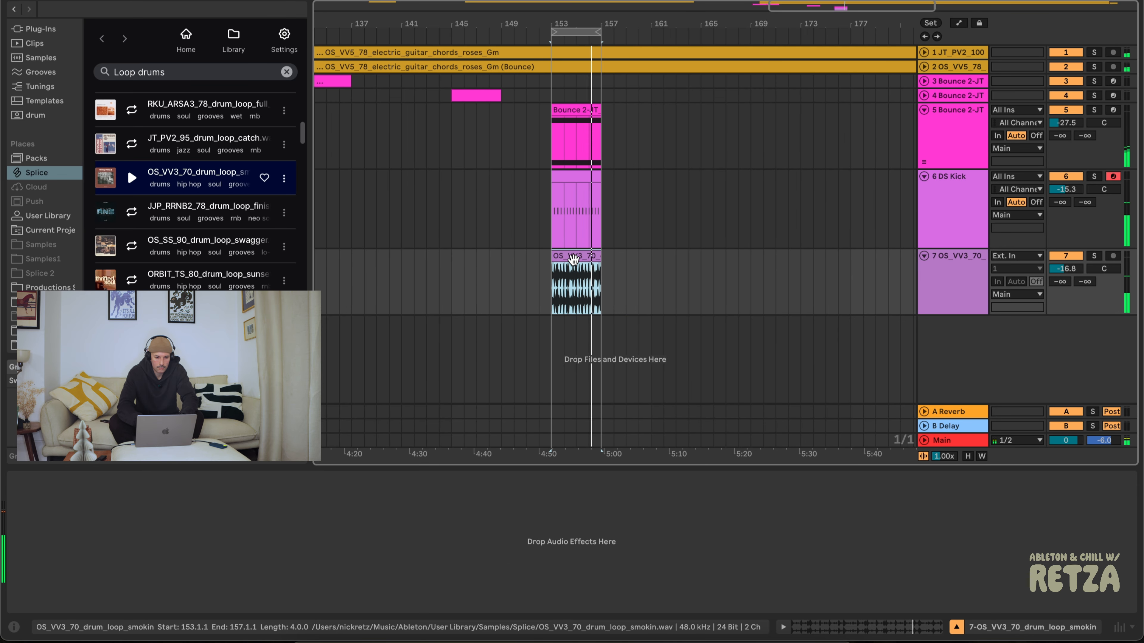
pyautogui.click(59, 10)
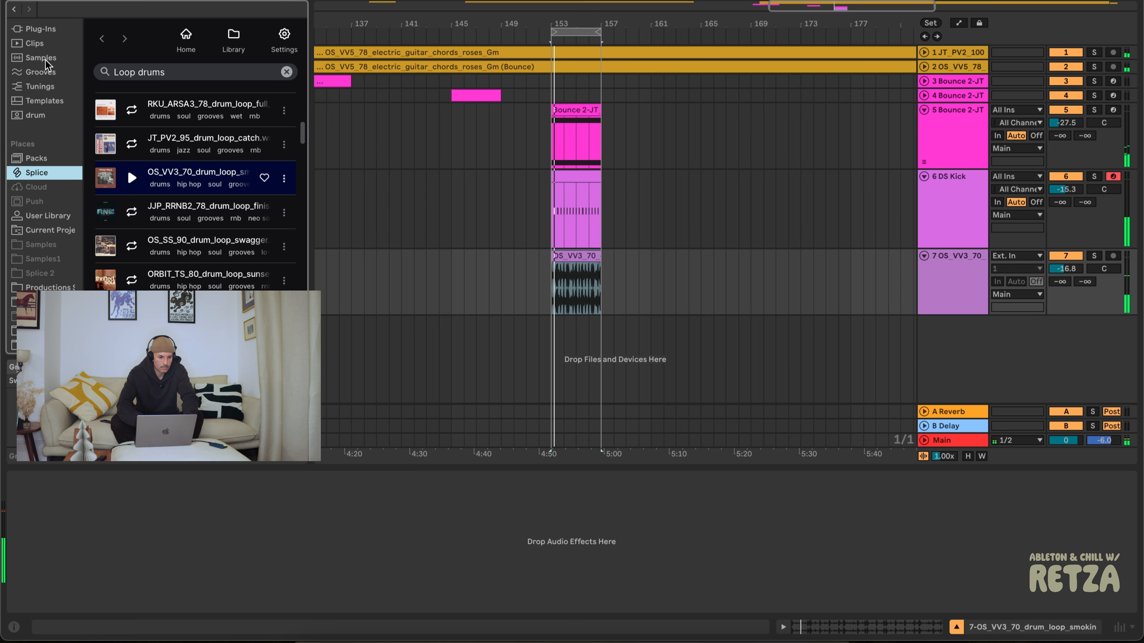
pyautogui.scroll(10, 44, 64)
pyautogui.click(34, 41)
pyautogui.click(82, 9)
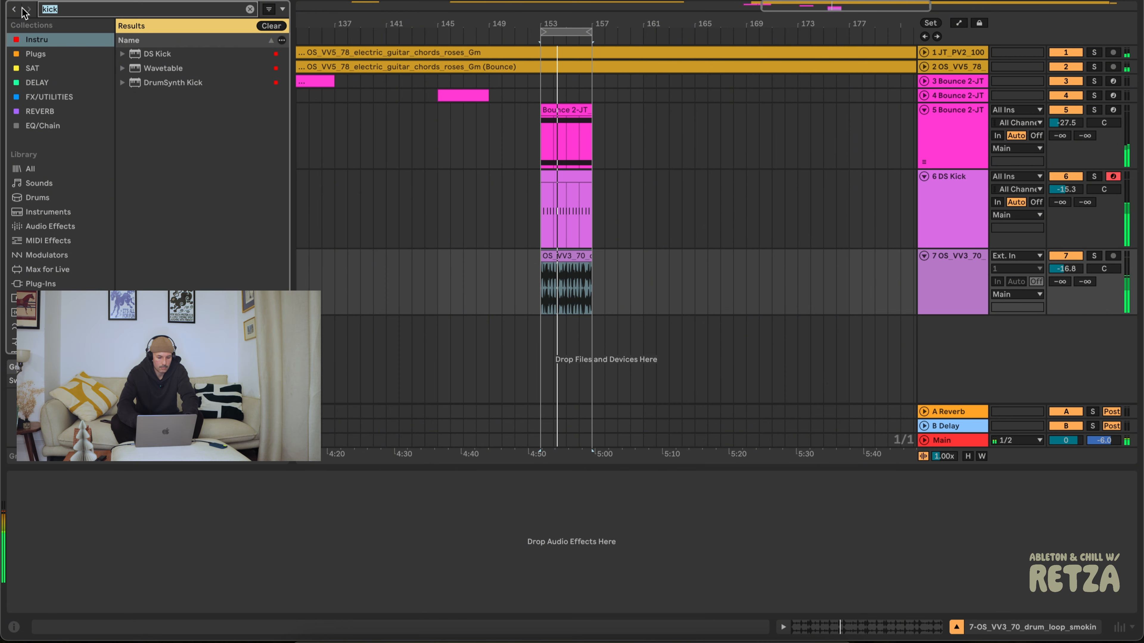
pyautogui.write('eq')
pyautogui.click(53, 52)
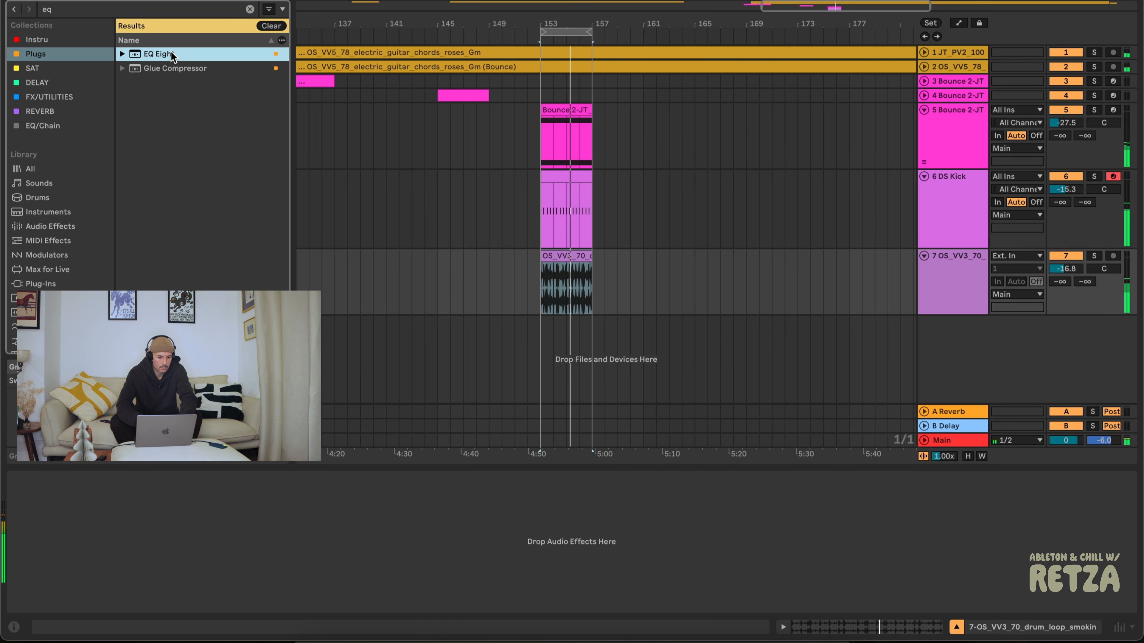
pyautogui.moveTo(171, 51); pyautogui.dragTo(135, 555)
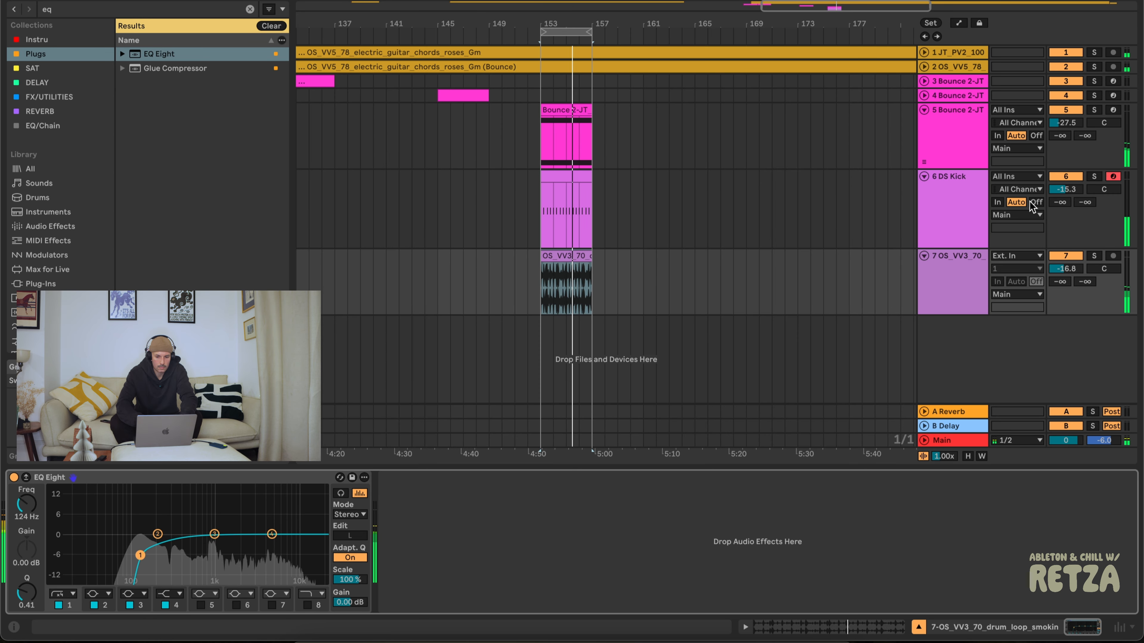
# Fold the DS Kick track, the drum loop track and track 5 in the arrangement.
pyautogui.click(964, 193)
pyautogui.click(924, 176)
pyautogui.click(924, 191)
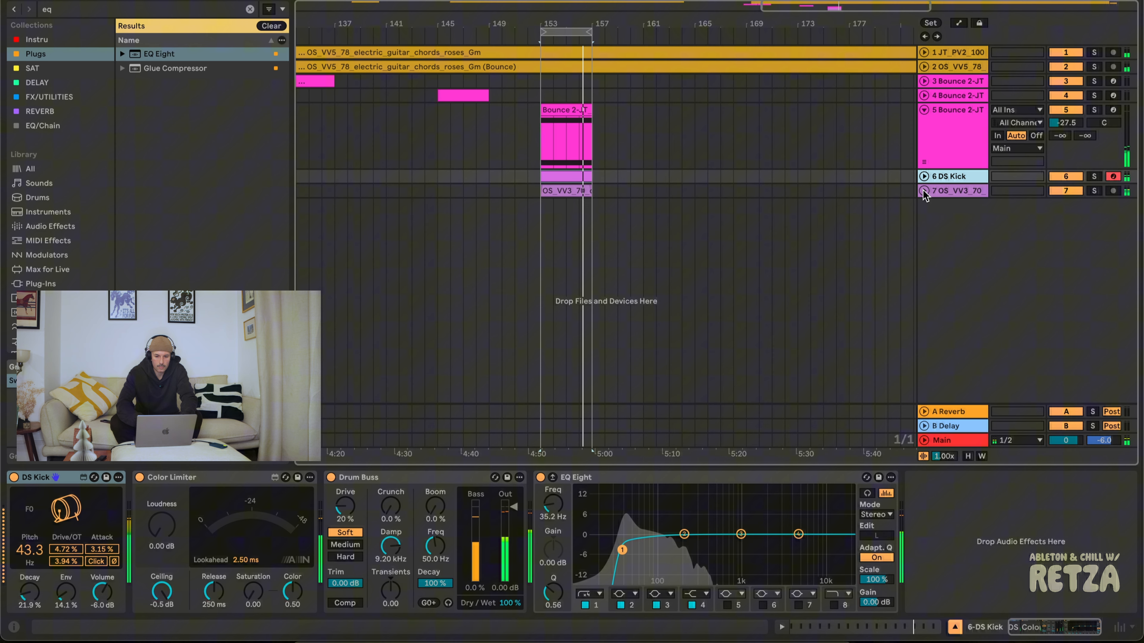
pyautogui.click(554, 117)
pyautogui.click(924, 111)
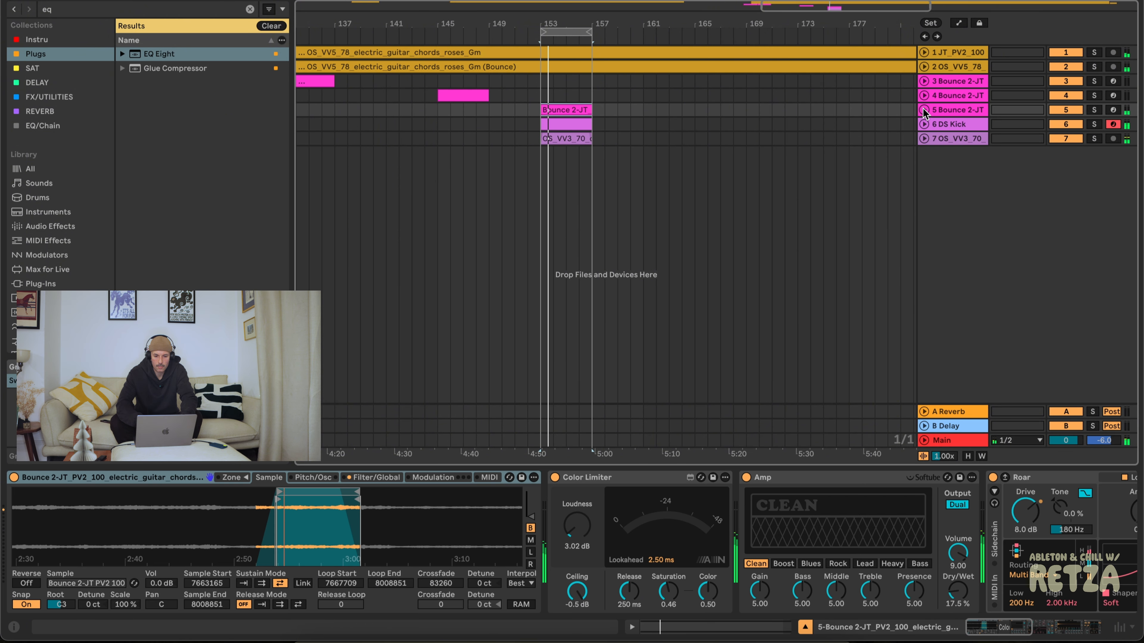
# Rename track 5 as "pad 1" and track 4 as "pad 2".
pyautogui.click(975, 110)
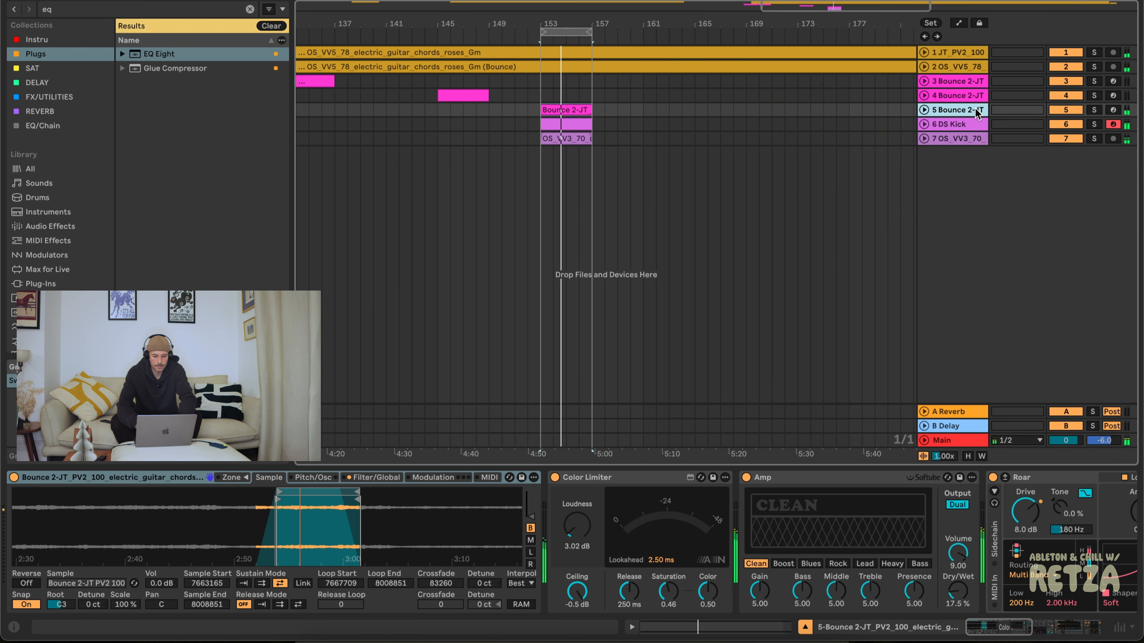
pyautogui.hotkey('ctrl', 'r')
pyautogui.write('pad 1')
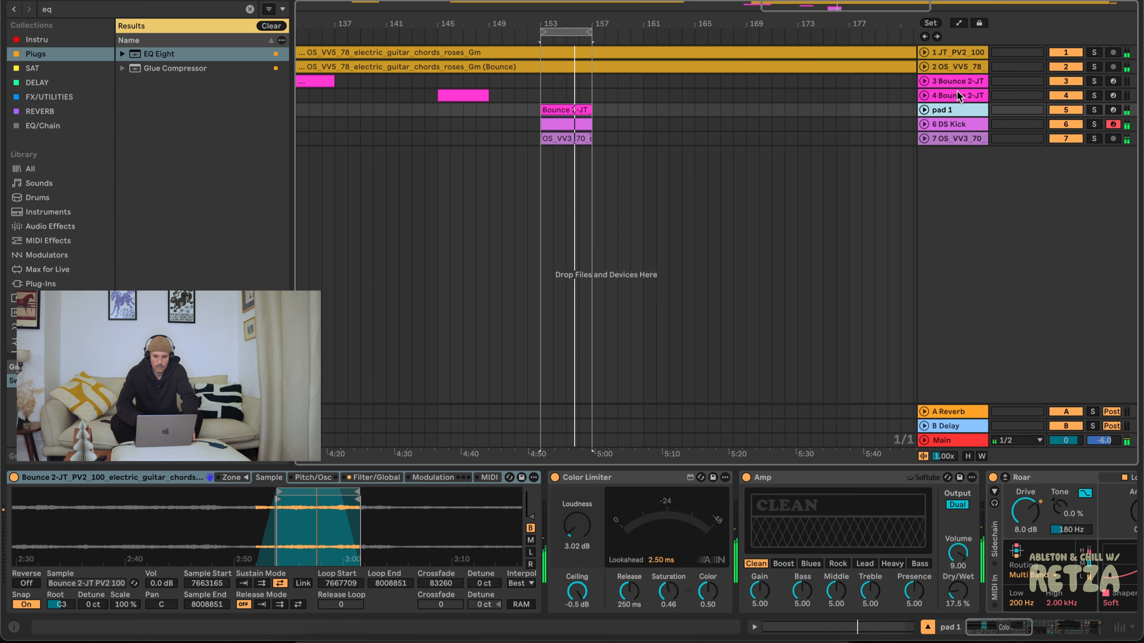
pyautogui.click(953, 94)
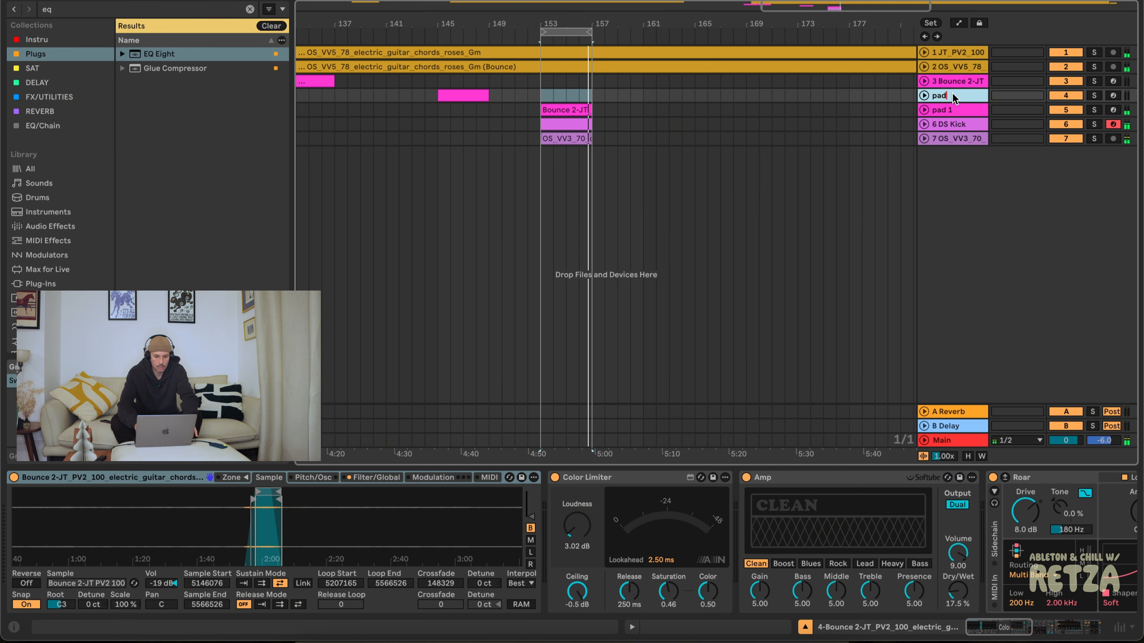
pyautogui.write('pad 2')
pyautogui.press('Return')
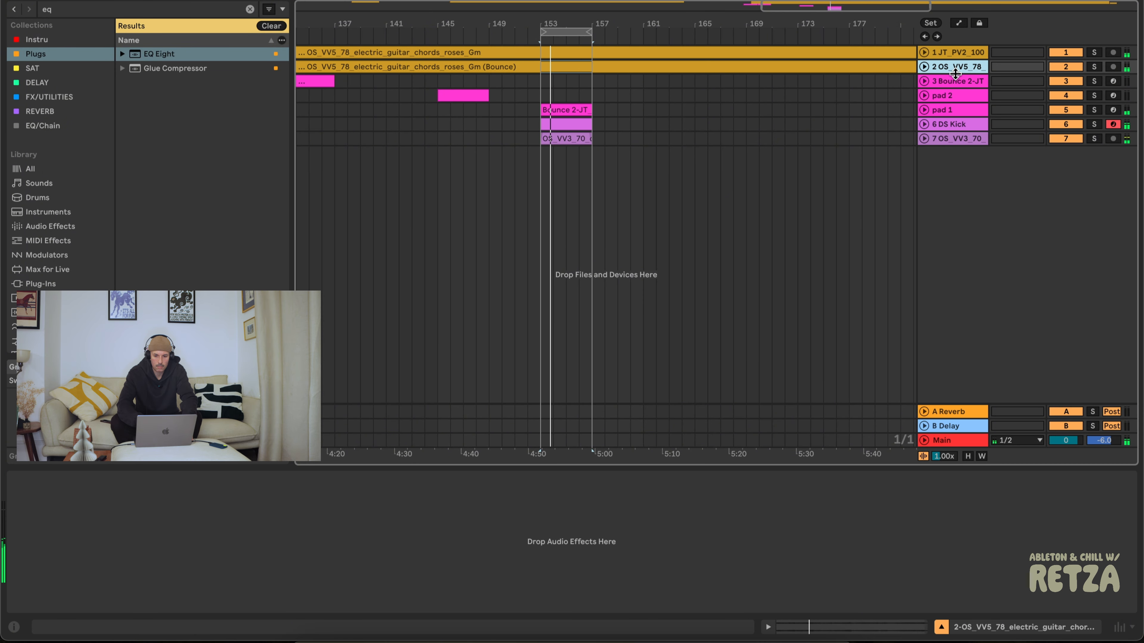
# Compare the mix with the guitar tracks muted, leave track 2 muted, and lower track 1's volume to -16.7 dB.
pyautogui.click(1078, 66)
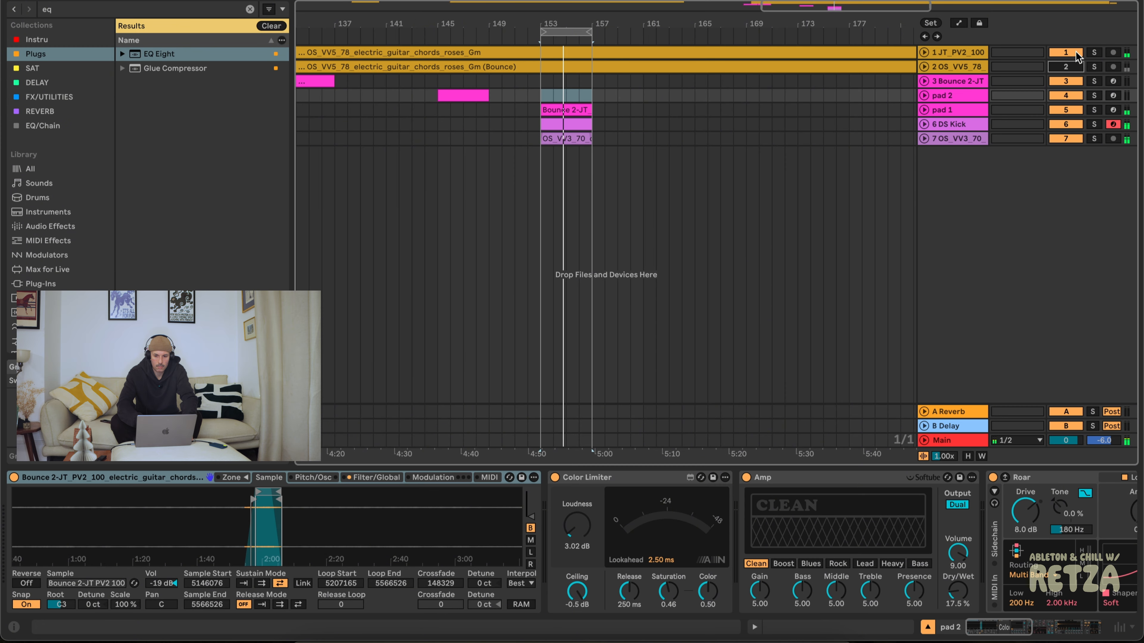
pyautogui.press('XF86AudioRaiseVolume')
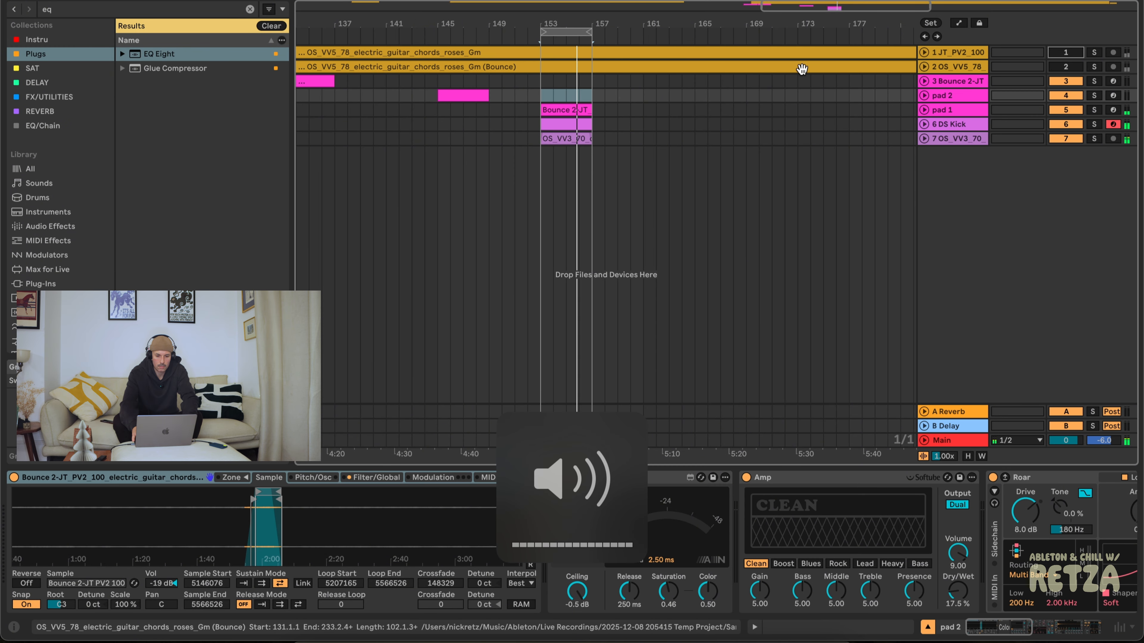
pyautogui.click(1078, 52)
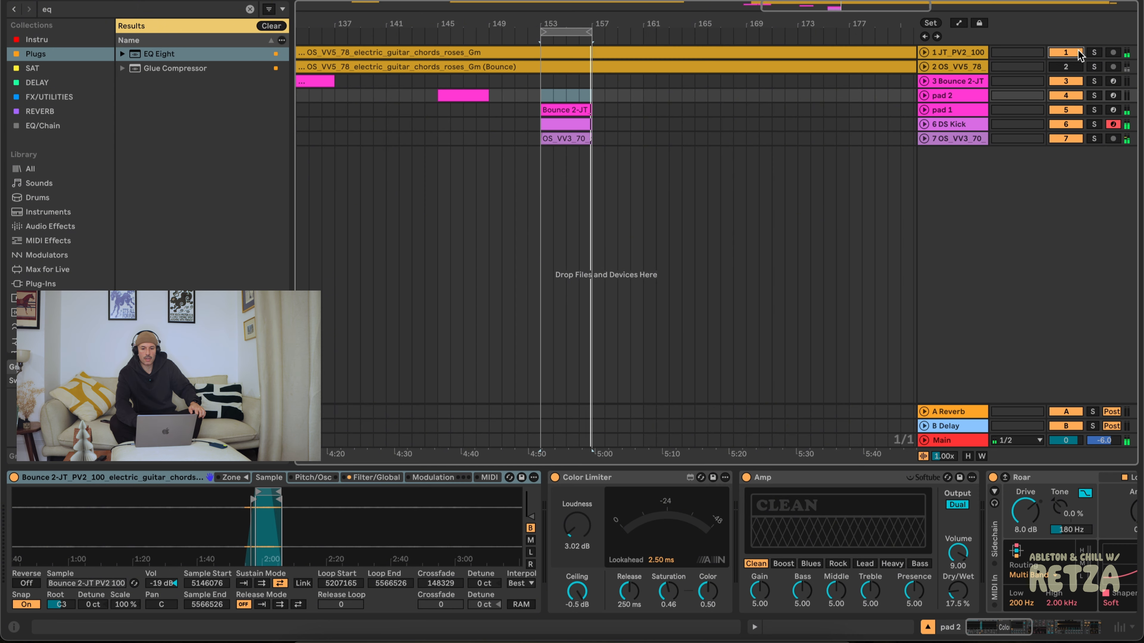
pyautogui.click(1071, 69)
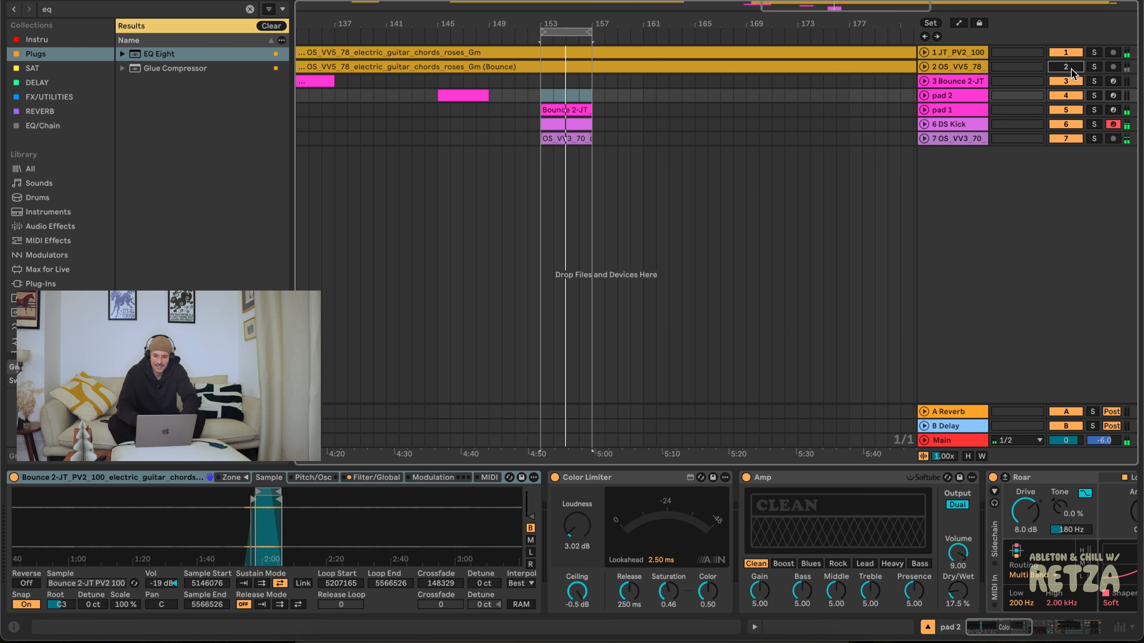
pyautogui.click(1073, 58)
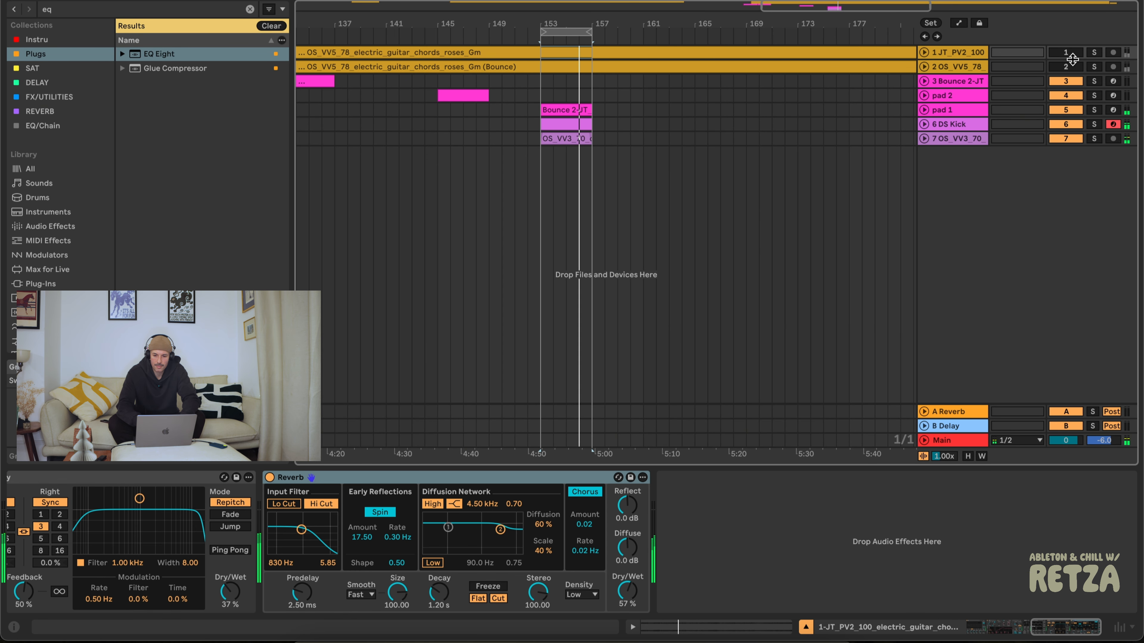
pyautogui.click(925, 51)
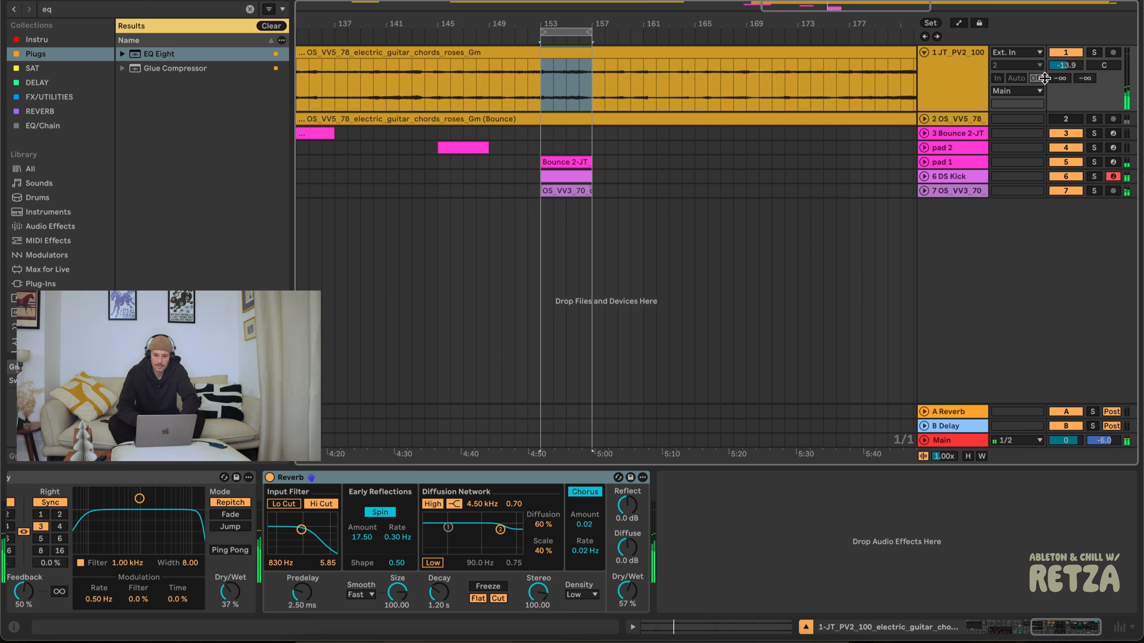
pyautogui.click(925, 53)
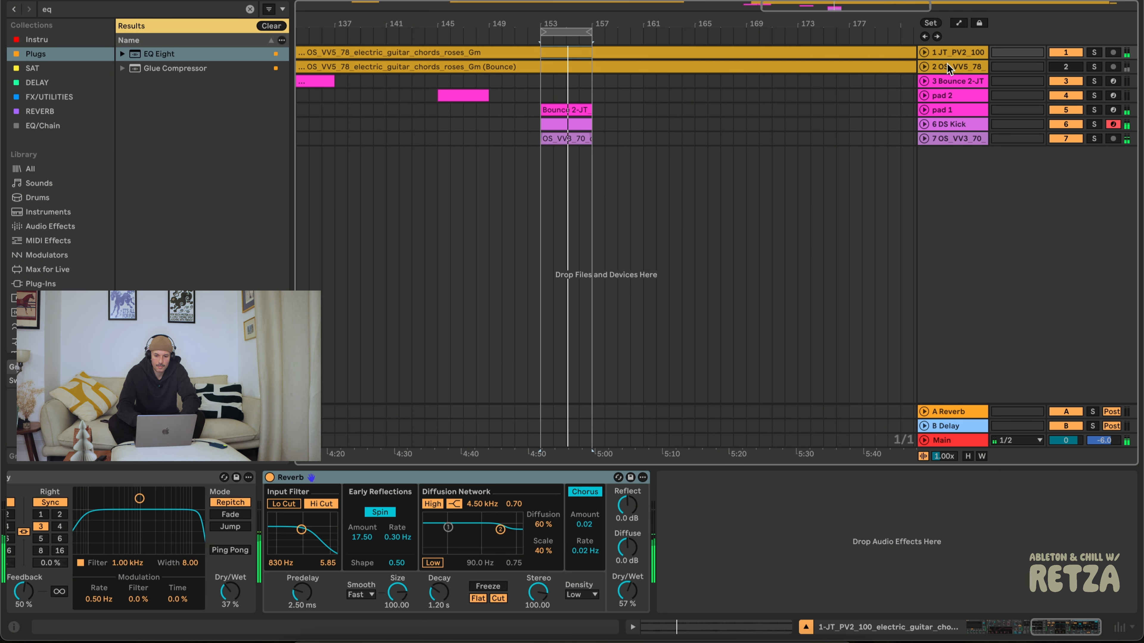
# Duplicate bars 153 to 157 of the JT_PV2_100 guitar track twice so the section repeats up to bar 165.
pyautogui.click(924, 53)
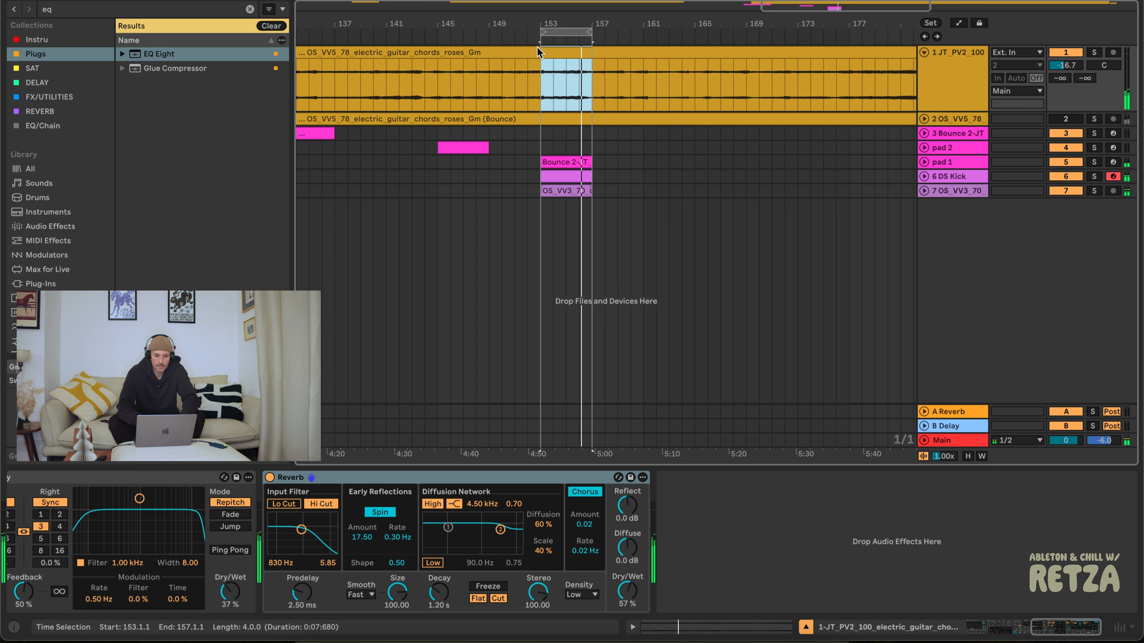
pyautogui.press('super+d')
pyautogui.press('super+d')
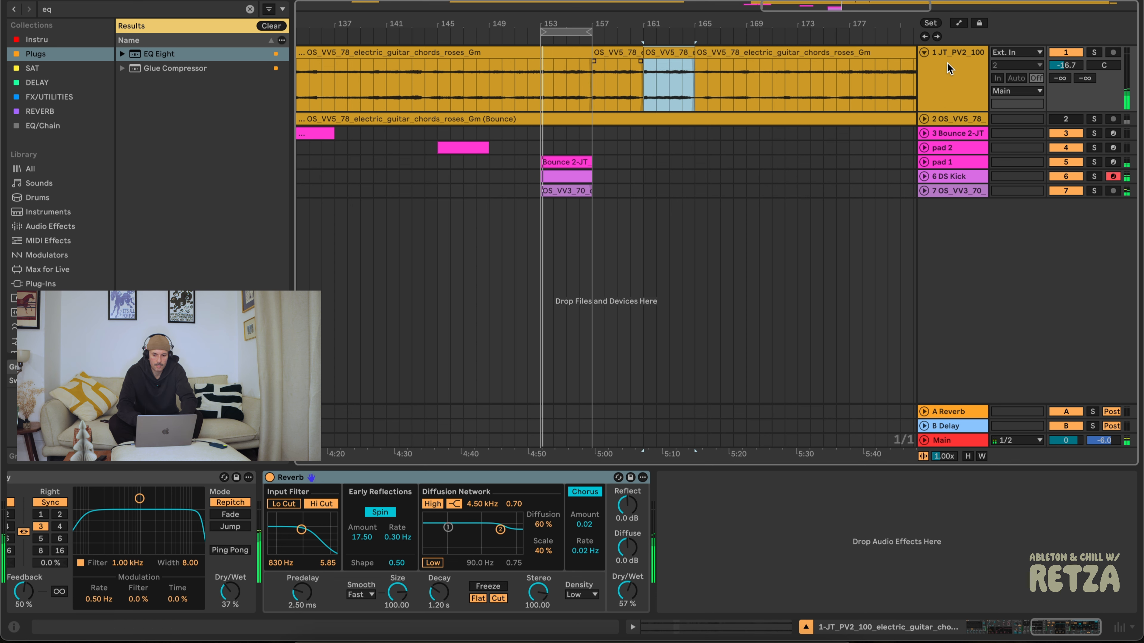
# Duplicate the whole JT_PV2_100 guitar track and mute the original.
pyautogui.click(956, 63)
pyautogui.press('super+d')
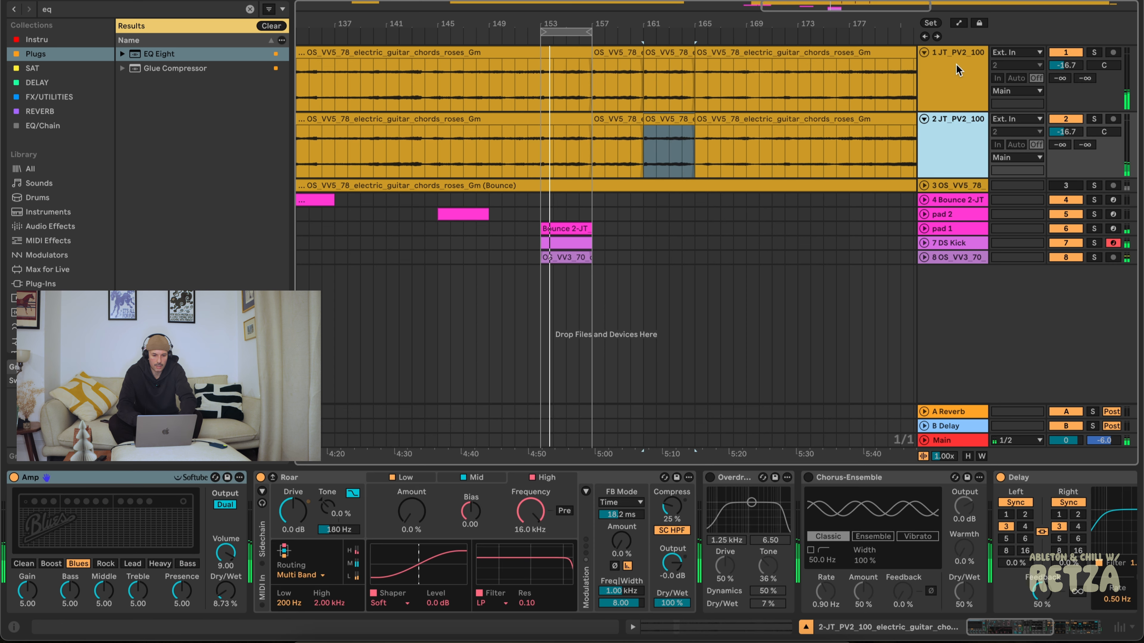
pyautogui.click(1072, 66)
pyautogui.click(1075, 53)
# Fill bars 149 to 173 of the duplicated guitar track with repeated four-bar clips.
pyautogui.moveTo(580, 24); pyautogui.dragTo(579, 17)
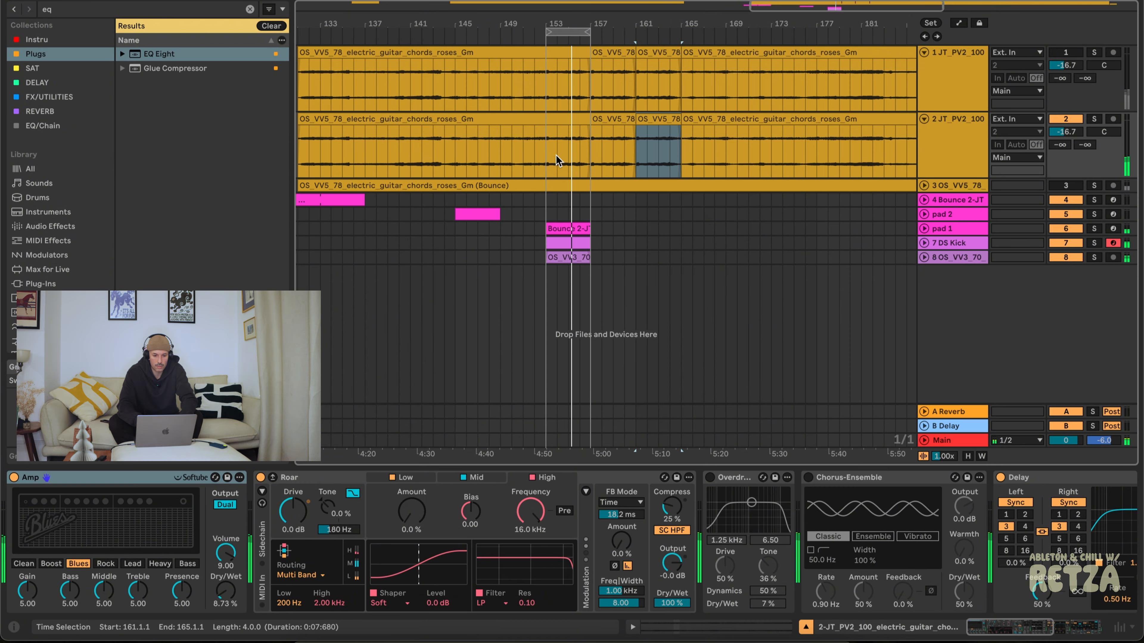
pyautogui.moveTo(557, 159); pyautogui.dragTo(575, 133)
pyautogui.press('super+d')
pyautogui.press('super+d')
pyautogui.press('super+d')
pyautogui.press('super+d')
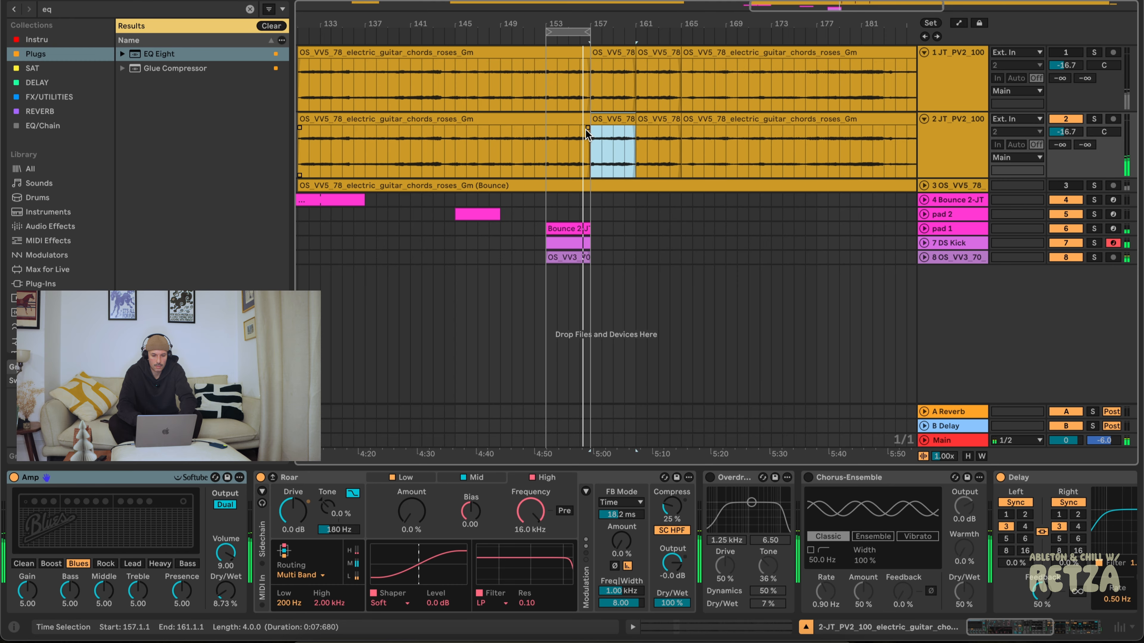
pyautogui.moveTo(560, 145); pyautogui.dragTo(526, 122)
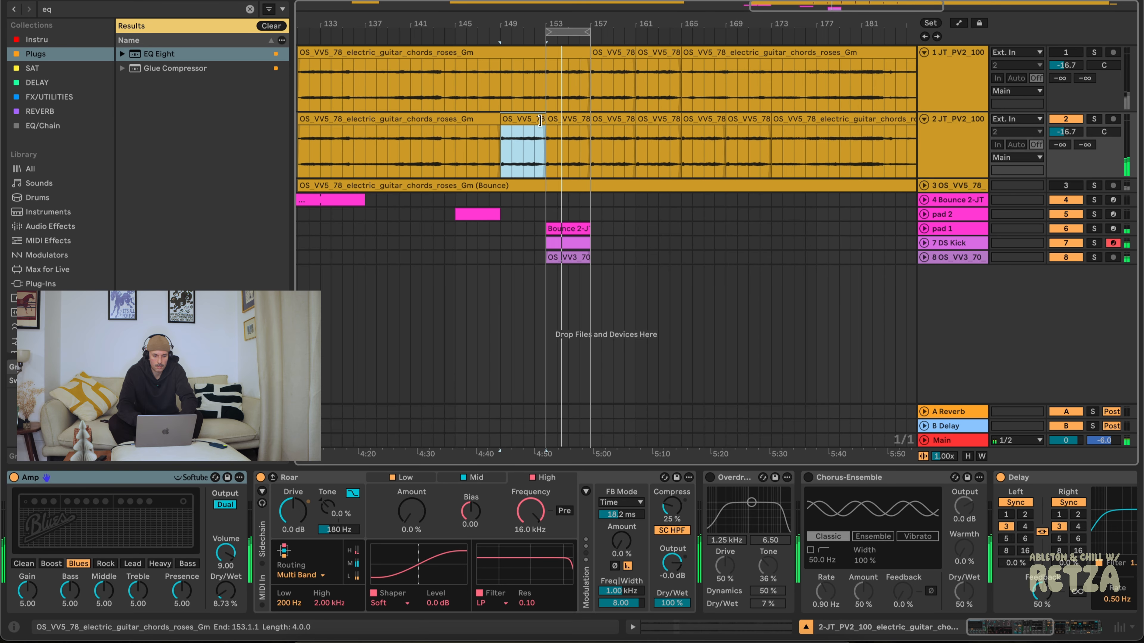
# Fold the original guitar track, move its duplicate below OS_VV5_78, and expand OS_VV5_78 while checking it in the mix.
pyautogui.click(924, 57)
pyautogui.moveTo(948, 78); pyautogui.dragTo(961, 136)
pyautogui.click(1056, 69)
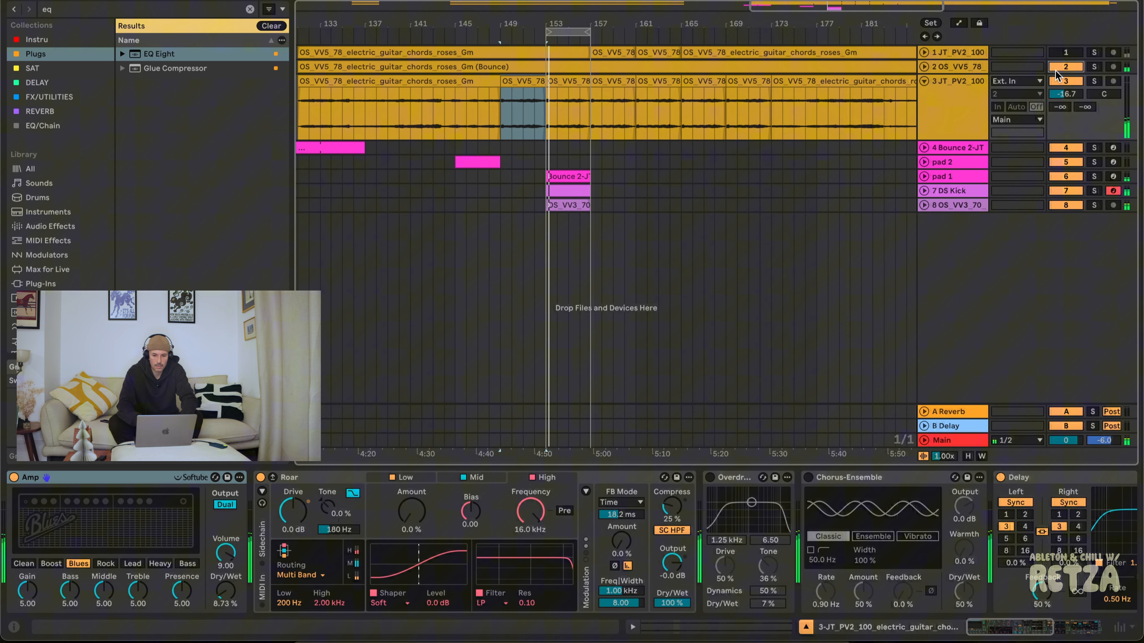
pyautogui.click(923, 67)
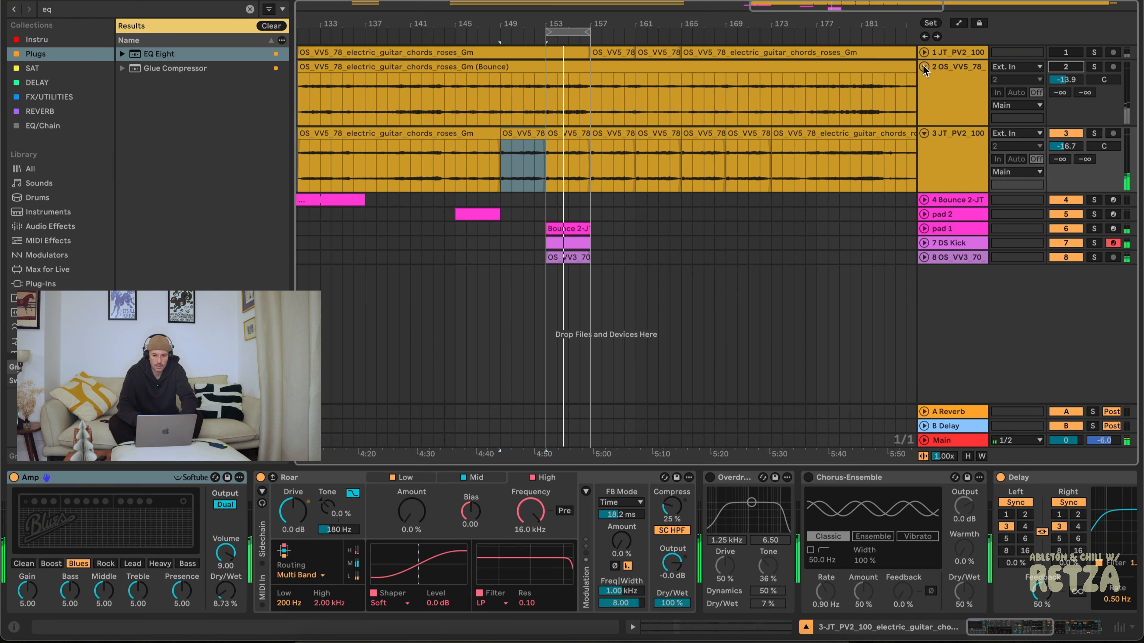
# Fold the OS_VV5_78 track and select bars 153 to 157 on the duplicate JT_PV2_100 guitar track.
pyautogui.click(924, 67)
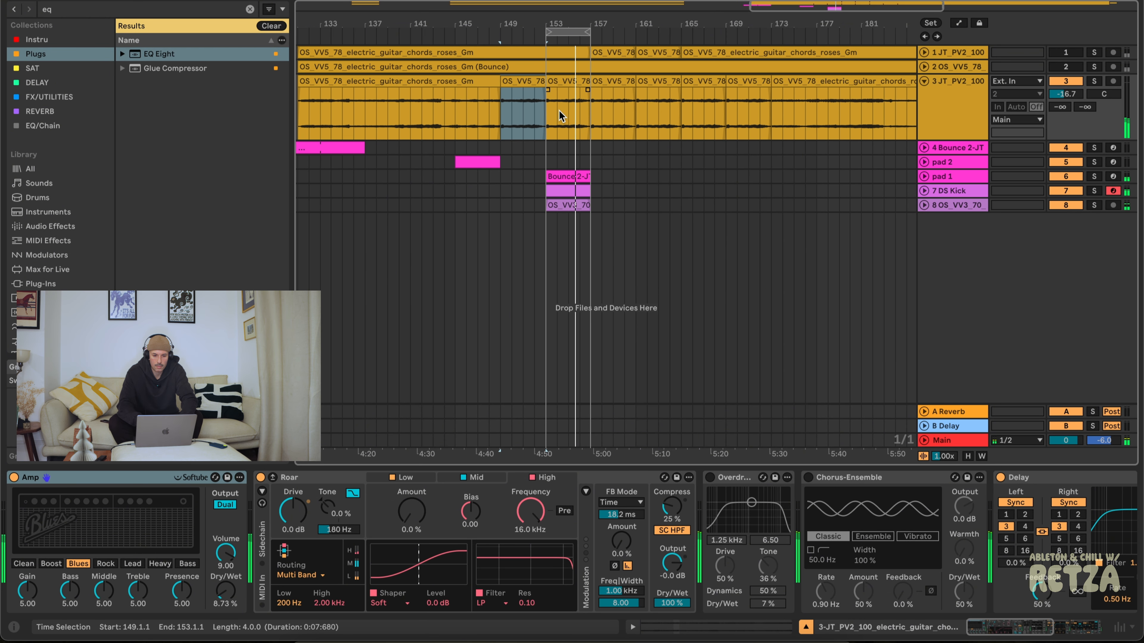
pyautogui.moveTo(550, 103); pyautogui.dragTo(590, 88)
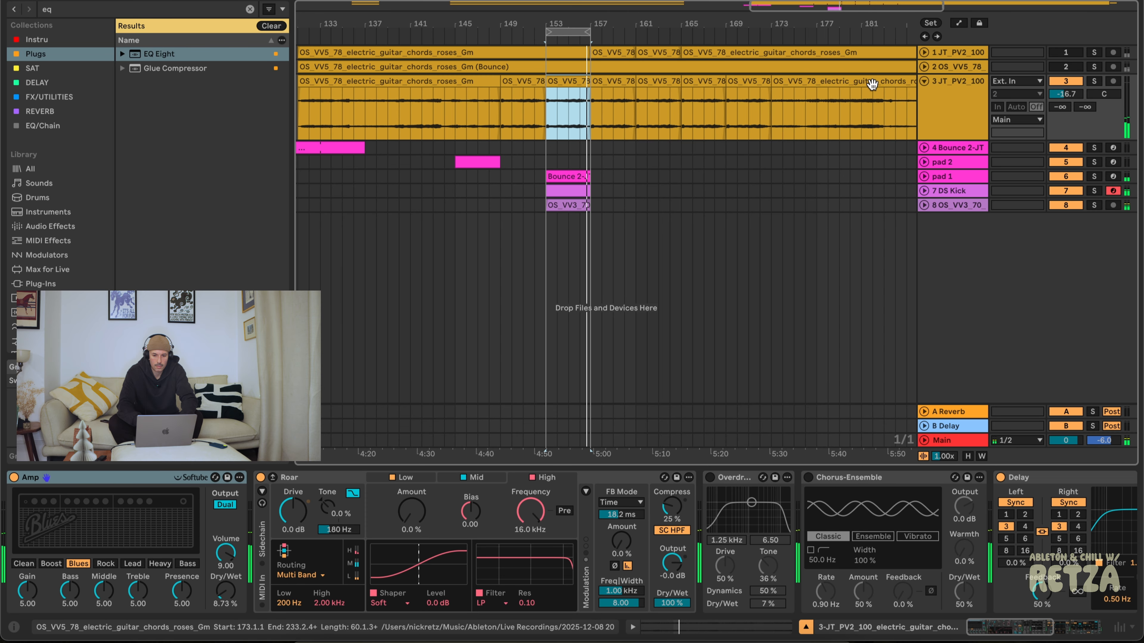
pyautogui.click(963, 90)
pyautogui.moveTo(961, 51); pyautogui.dragTo(950, 49)
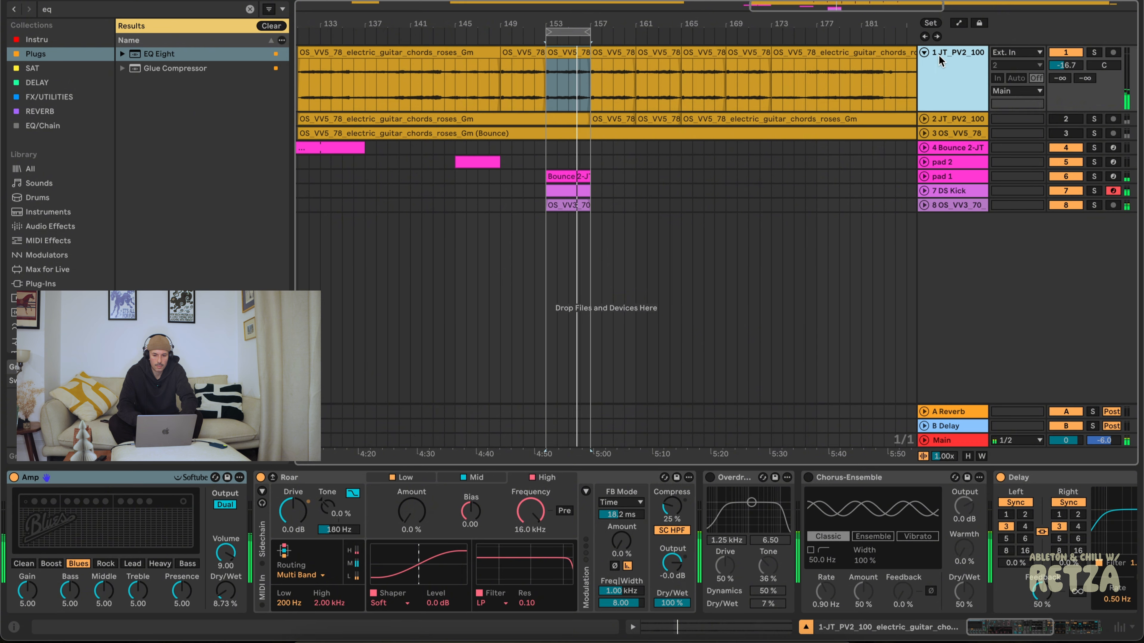
pyautogui.moveTo(944, 138); pyautogui.dragTo(944, 139)
# Consolidate bars 153 to 157 of the duplicate JT_PV2_100 guitar track and check the resulting sample.
pyautogui.click(574, 81)
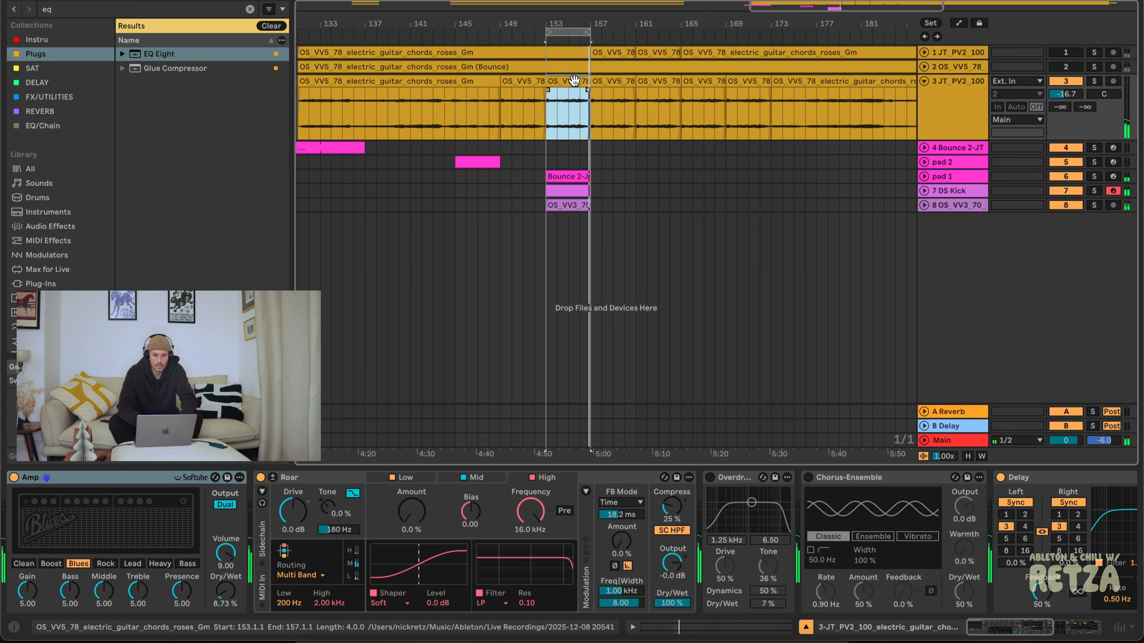
pyautogui.press('super+j')
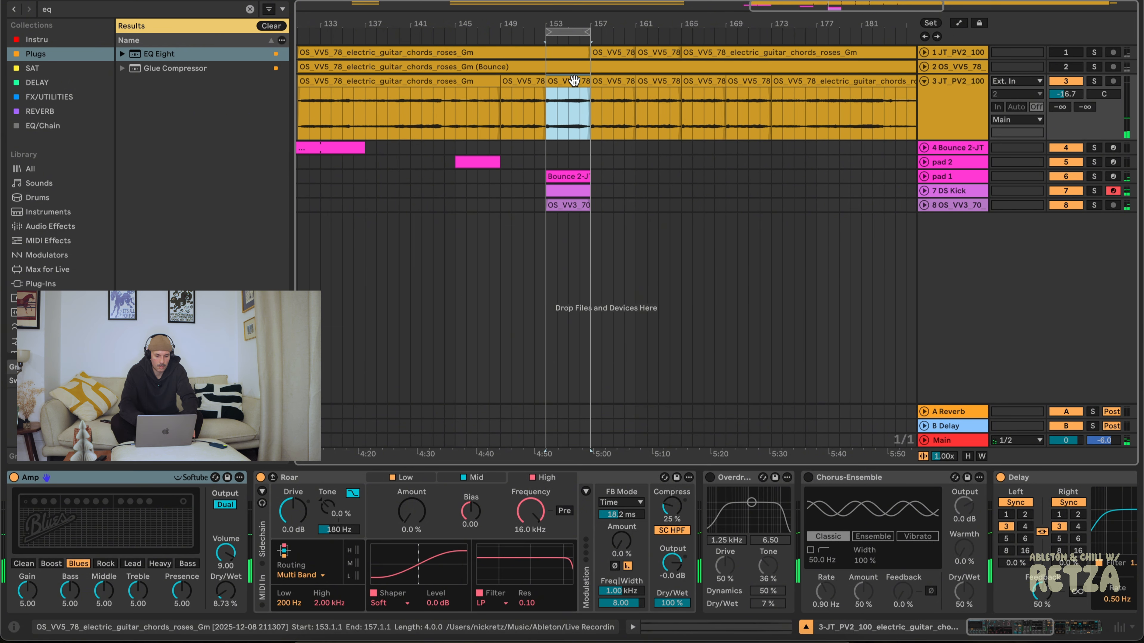
pyautogui.click(729, 628)
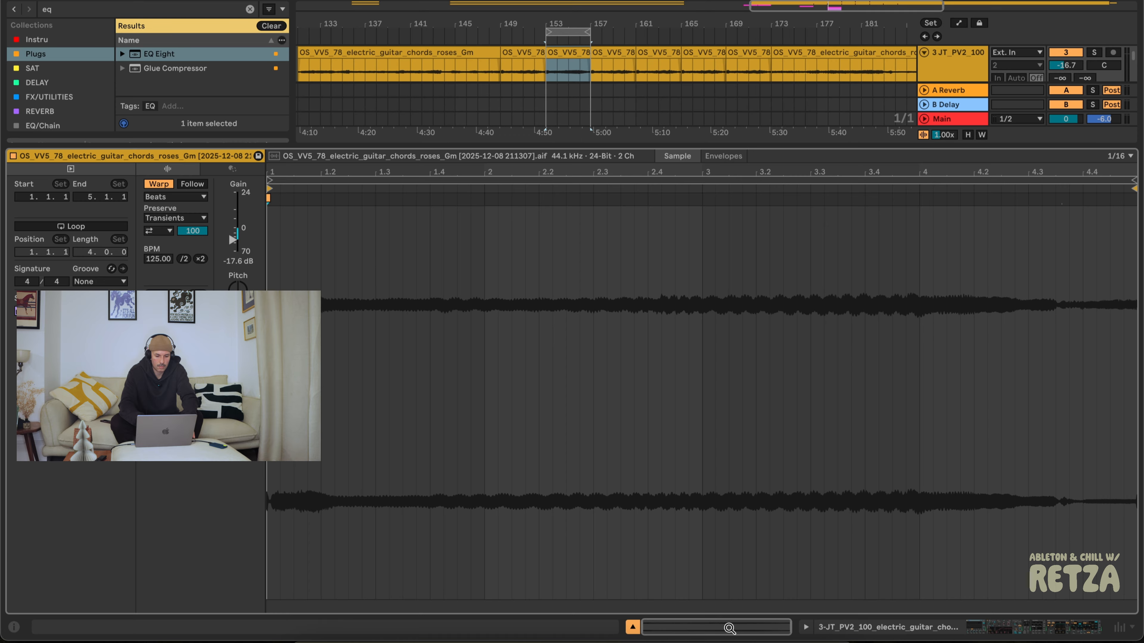
pyautogui.click(884, 633)
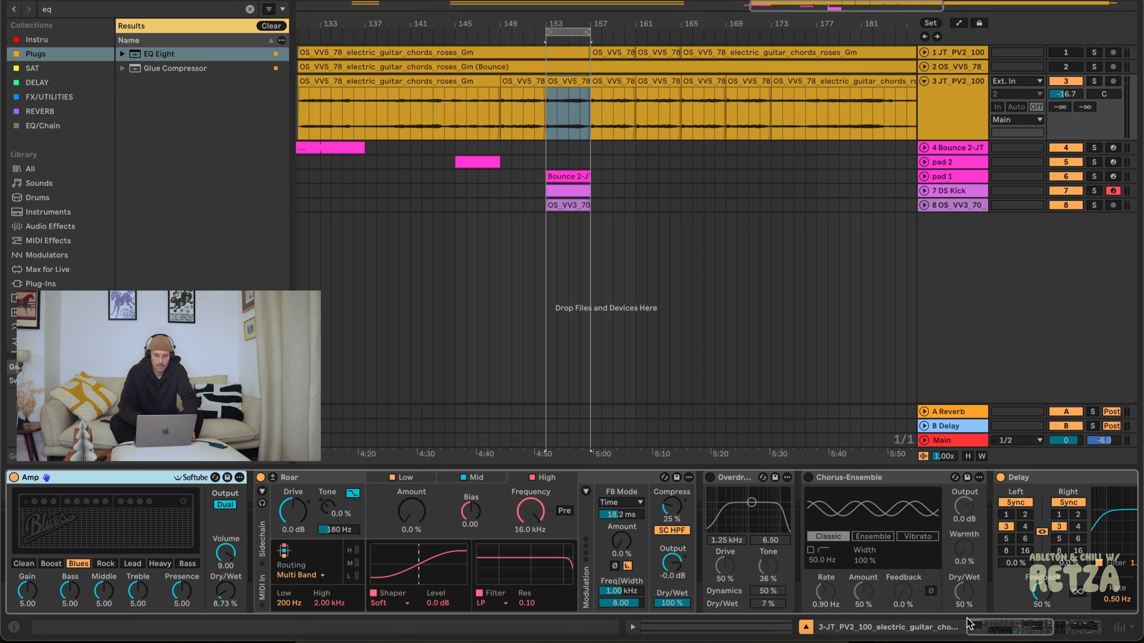
# Extend the consolidated guitar clip in both directions so it spans bars 131 to 181.
pyautogui.click(582, 80)
pyautogui.moveTo(588, 80); pyautogui.dragTo(861, 81)
pyautogui.scroll(-3, 565, 52)
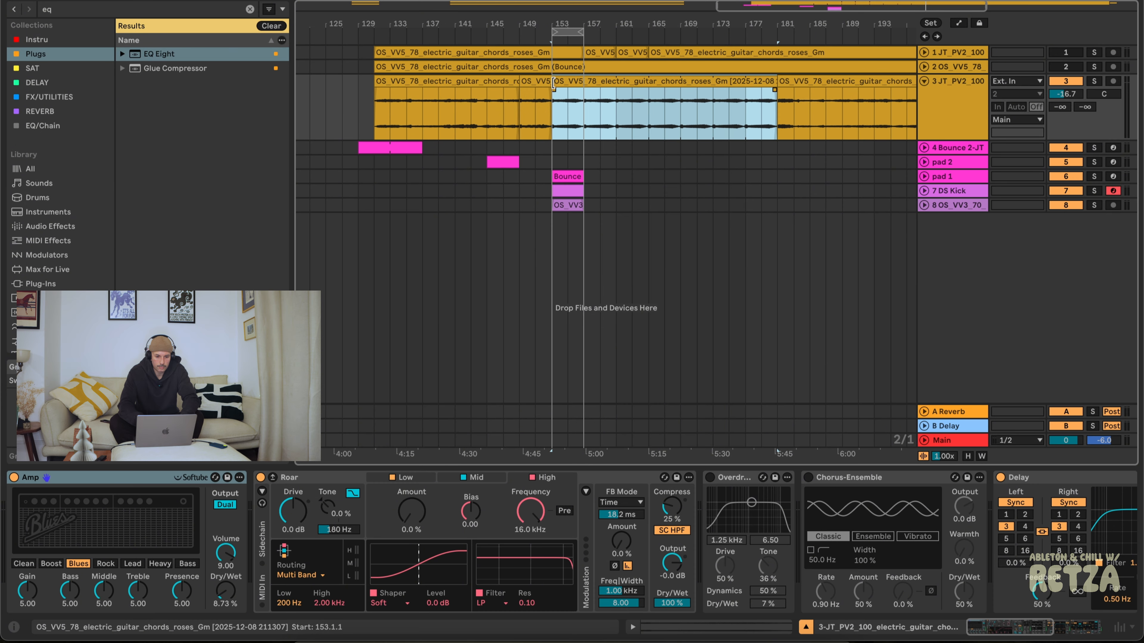
pyautogui.moveTo(553, 97); pyautogui.dragTo(376, 97)
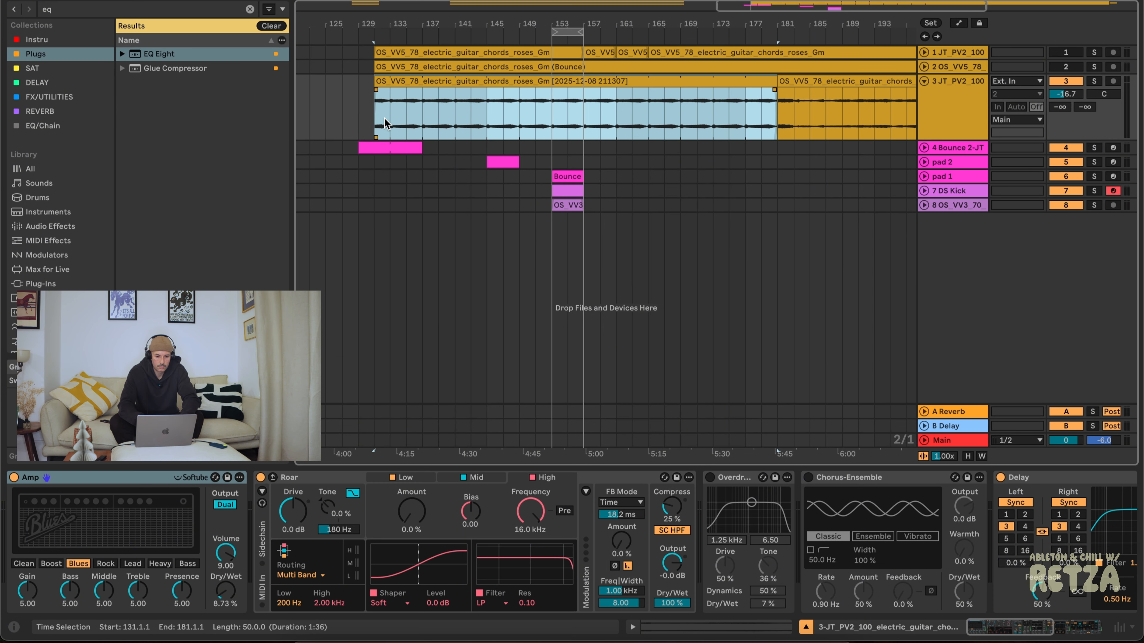
# Move the Bounce 2-JT track's clips to start at bar 157 and rename that track as pad 3.
pyautogui.moveTo(391, 149); pyautogui.dragTo(626, 151)
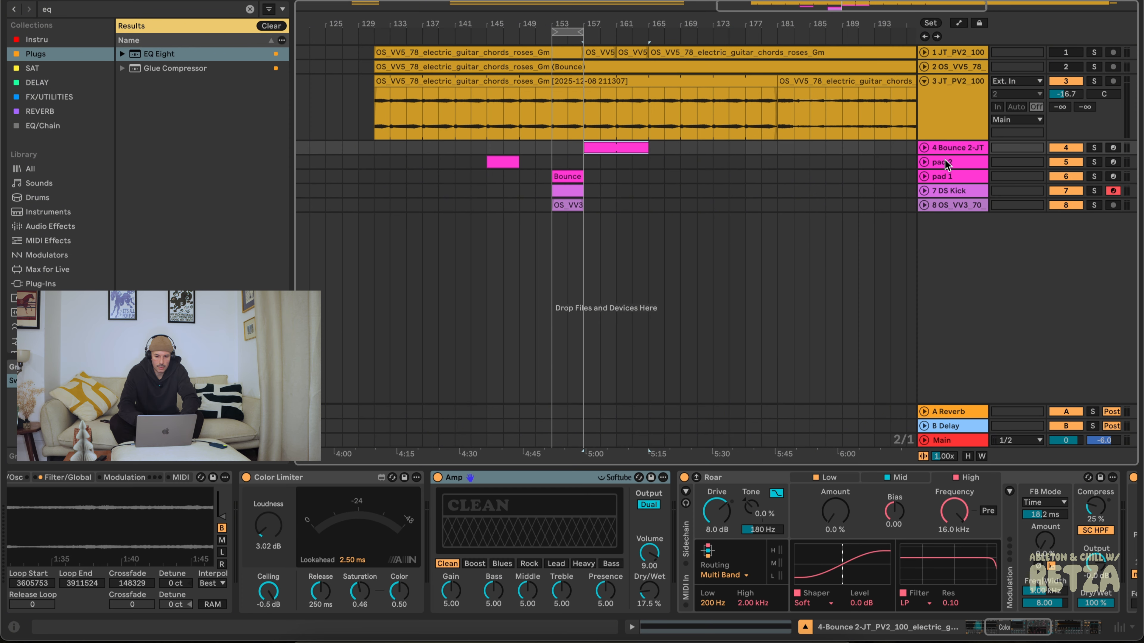
pyautogui.click(953, 147)
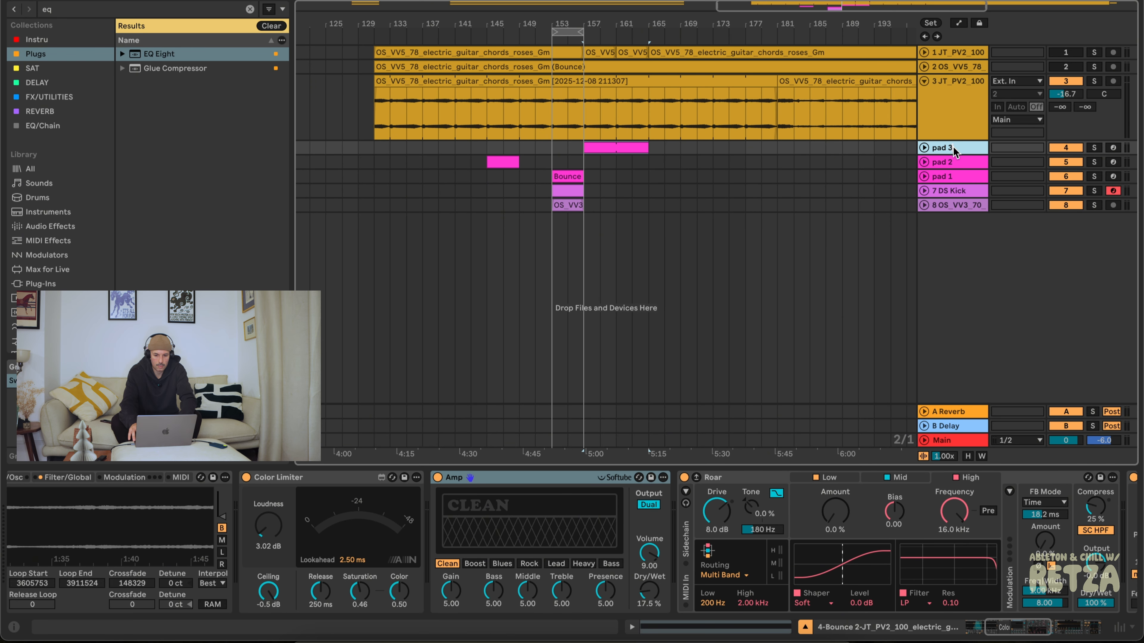
pyautogui.press('BackSpace')
pyautogui.write('3')
pyautogui.press('Return')
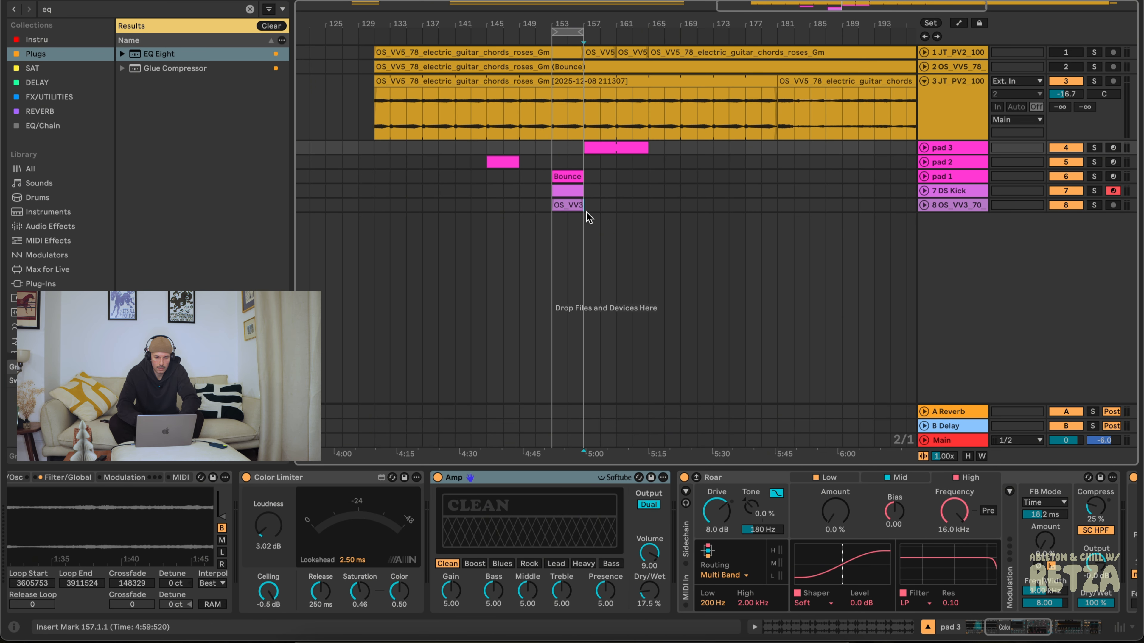
# Duplicate the pad 1, DS Kick and OS_VV3_70 clips at bars 153 to 157 three times, up to bar 169.
pyautogui.moveTo(586, 211); pyautogui.dragTo(547, 173)
pyautogui.press('super+d')
pyautogui.press('super+d')
pyautogui.press('super+d')
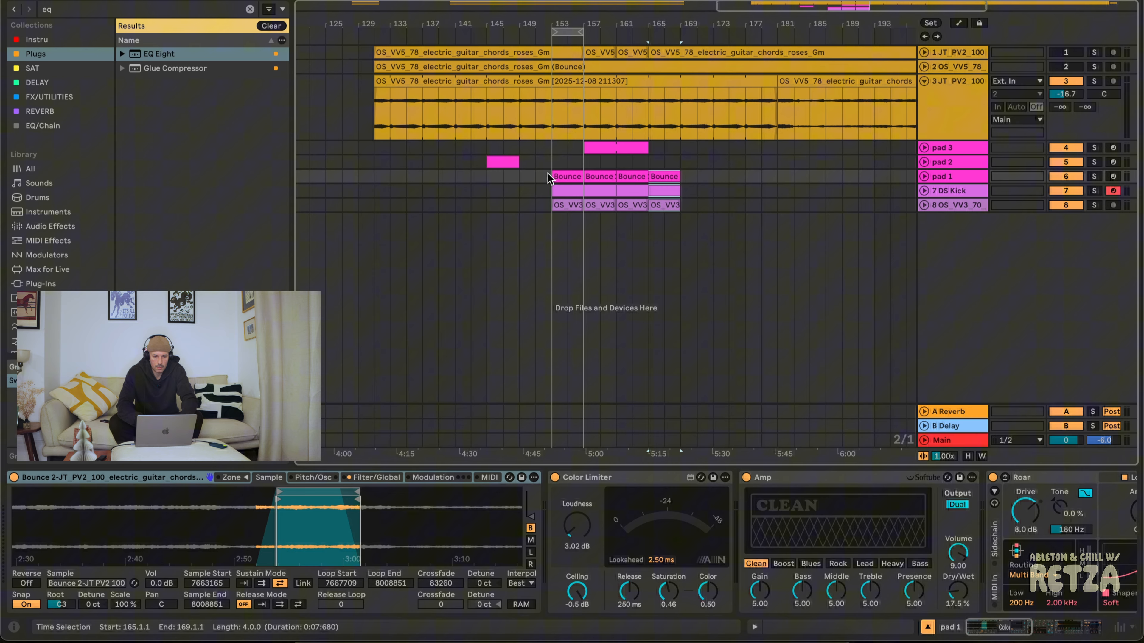
# Remove the pad 1 clip from bars 157 to 161 and play the arrangement from bar 157.
pyautogui.click(608, 178)
pyautogui.press('super+x')
pyautogui.click(583, 165)
pyautogui.press('space')
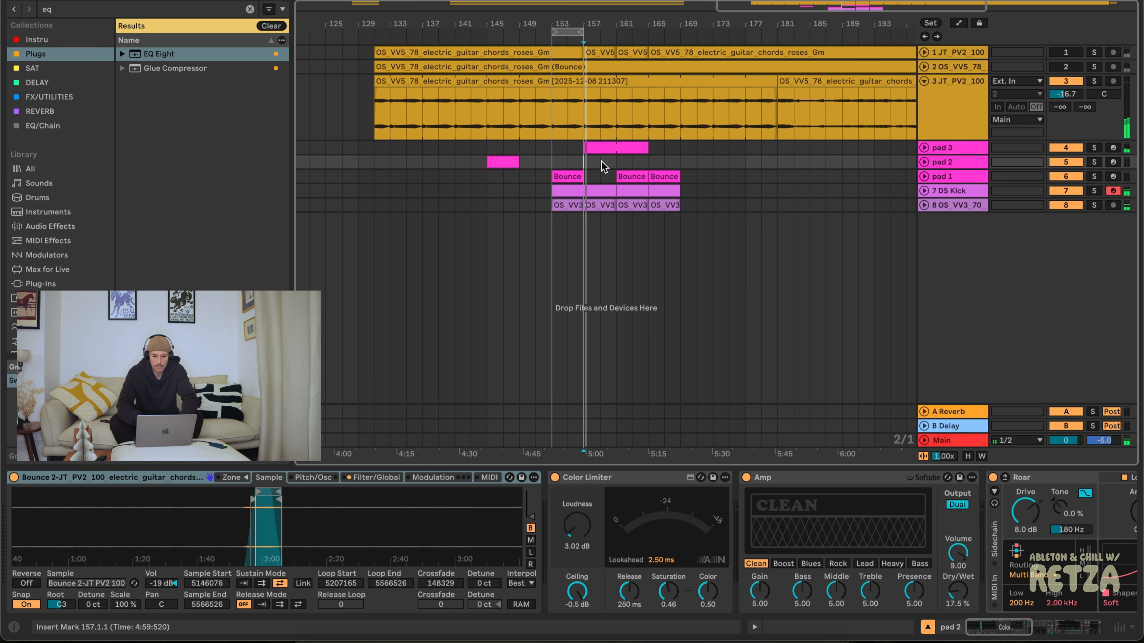
# Expand the pad 3 track, open its clip's notes at bar 157, and enlarge the arrangement above the note editor.
pyautogui.click(929, 153)
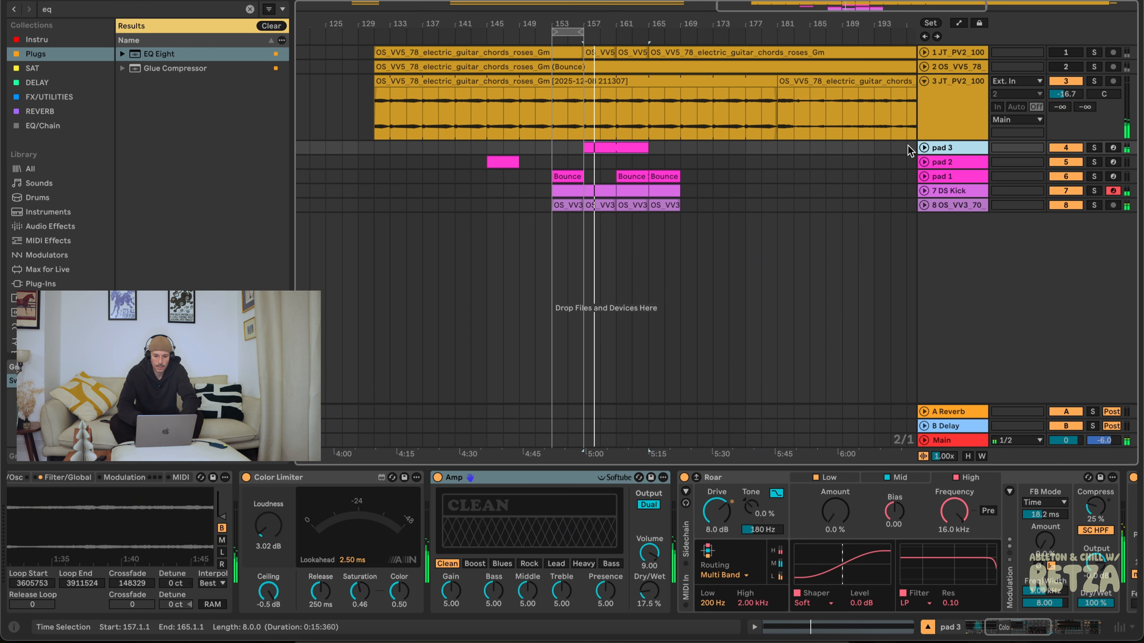
pyautogui.click(924, 148)
pyautogui.click(625, 145)
pyautogui.hotkey('shift', 'Tab')
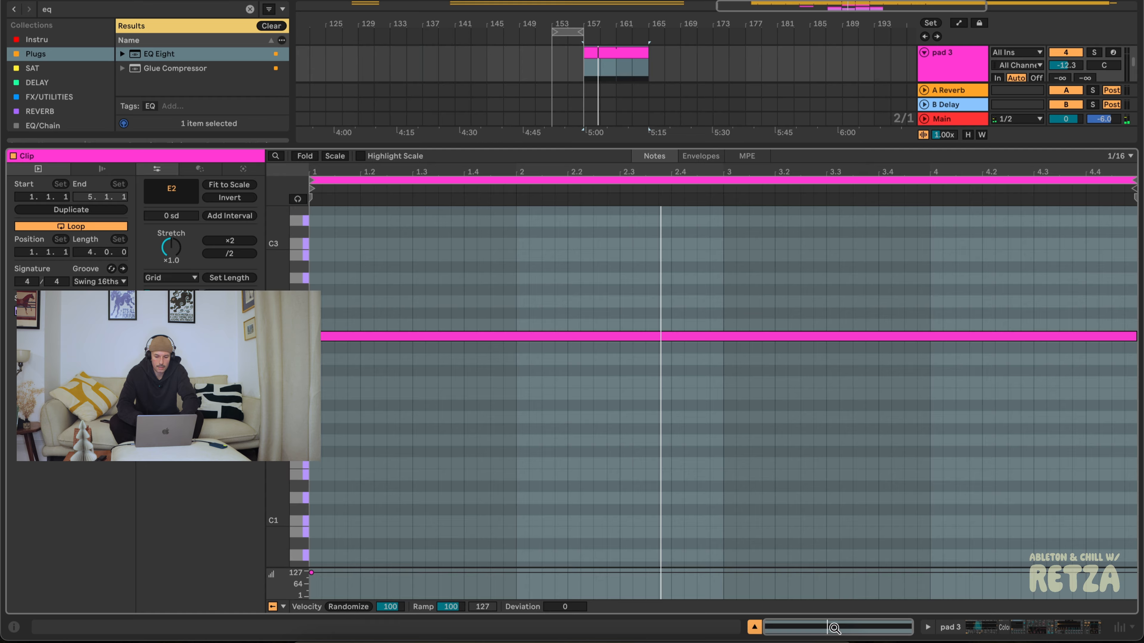
pyautogui.press('space')
pyautogui.moveTo(436, 289); pyautogui.dragTo(435, 412)
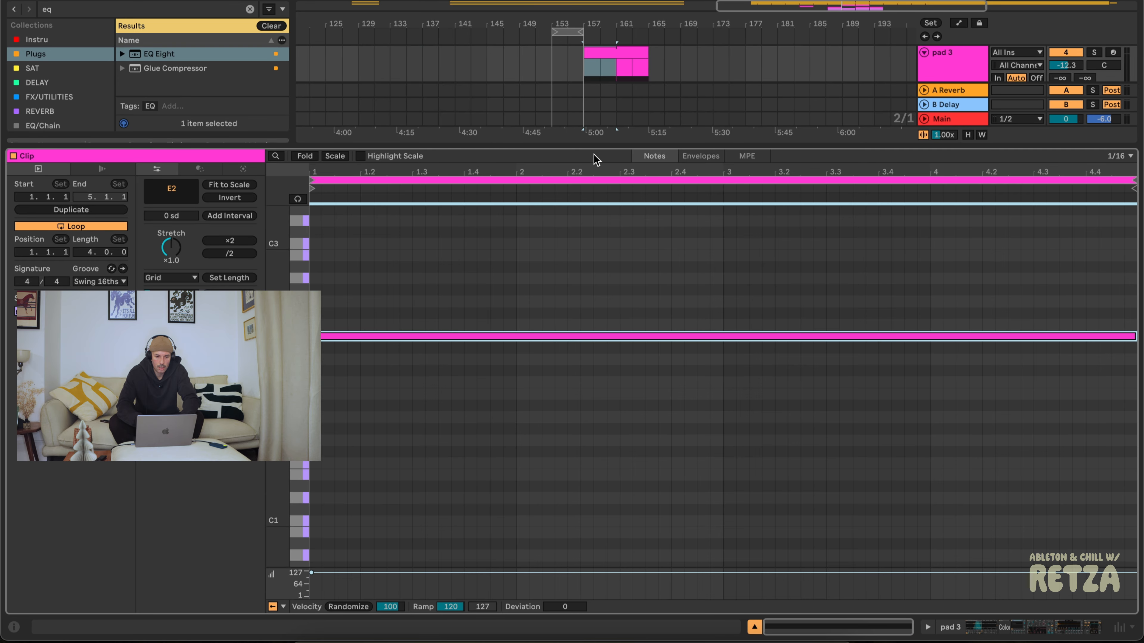
pyautogui.moveTo(593, 152); pyautogui.dragTo(598, 340)
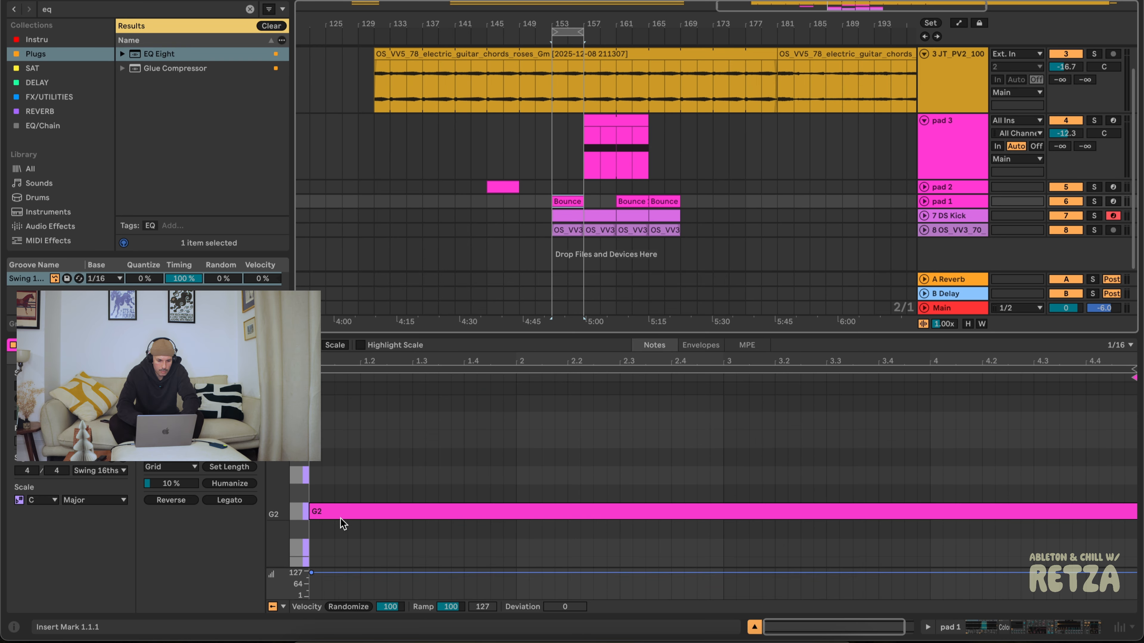
# Transpose the held note in pad 3's clip at bar 157 to G2 and play it in the mix.
pyautogui.click(613, 132)
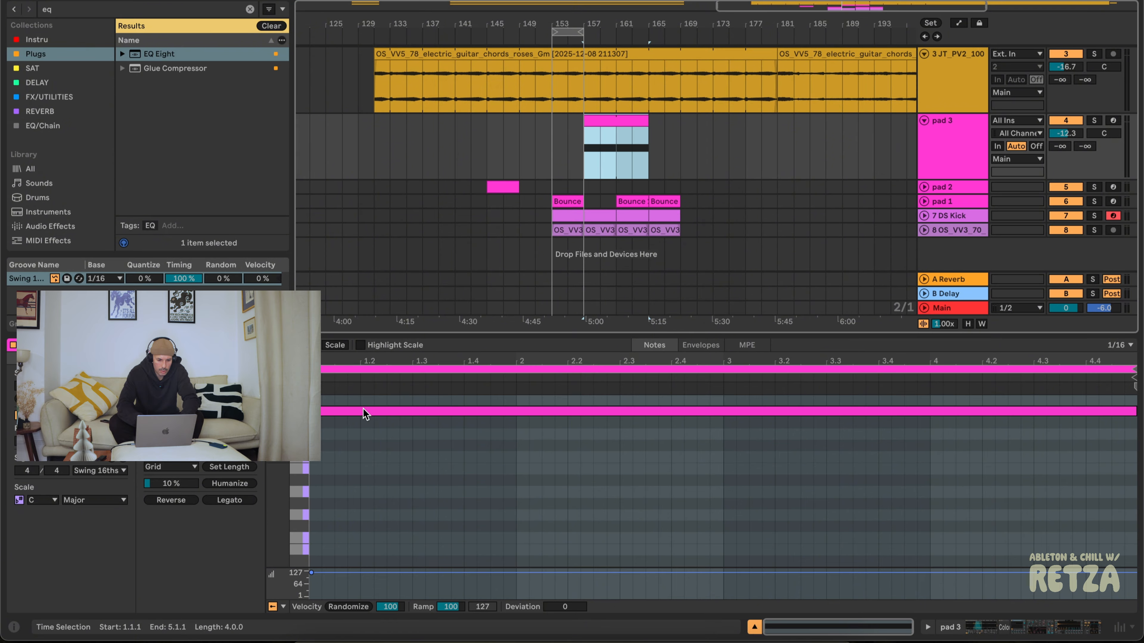
pyautogui.click(363, 410)
pyautogui.scroll(3, 360, 426)
pyautogui.moveTo(338, 478); pyautogui.dragTo(338, 445)
pyautogui.press('space')
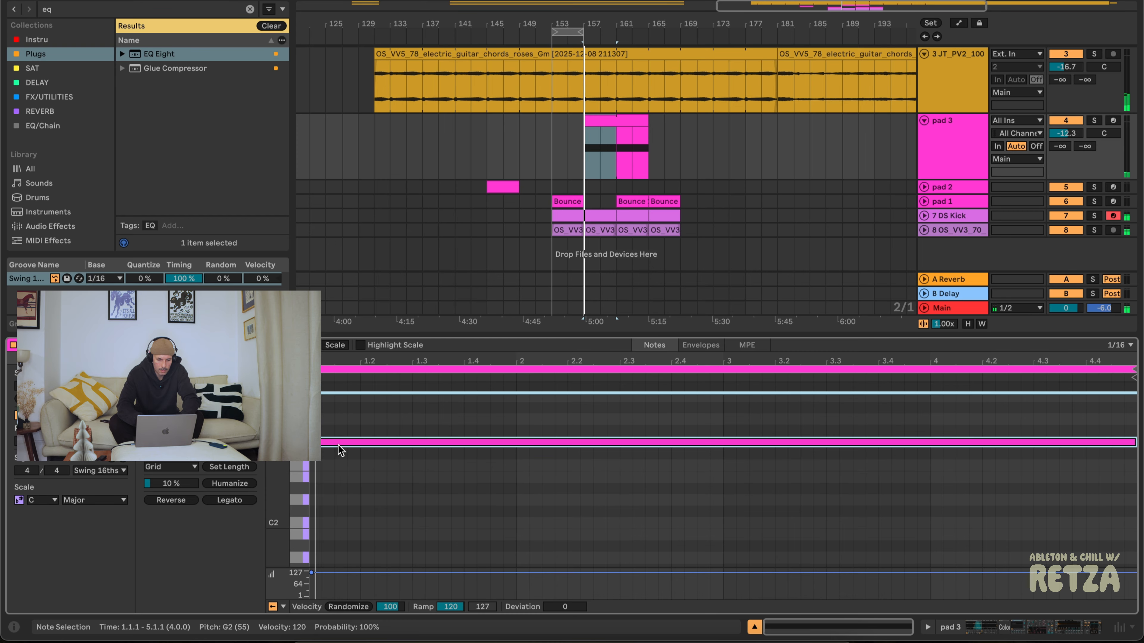
# Trim pad 3 to end at bar 161 and replace pad 1's clip at bar 161 with a copy of its bar 165 clip.
pyautogui.click(616, 127)
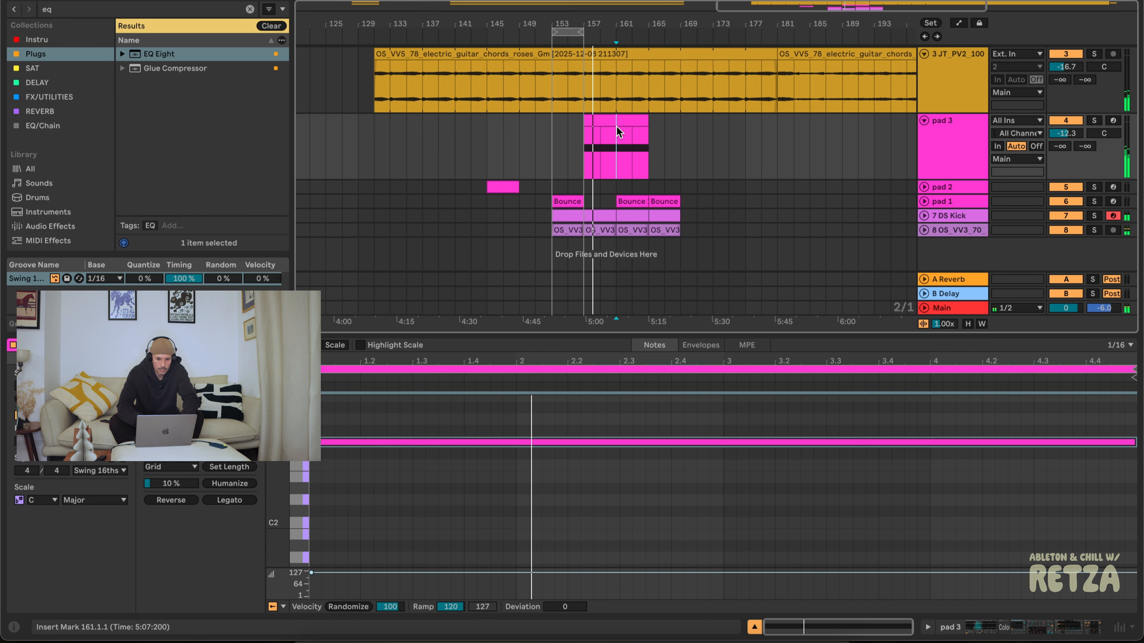
pyautogui.click(616, 127)
pyautogui.click(634, 201)
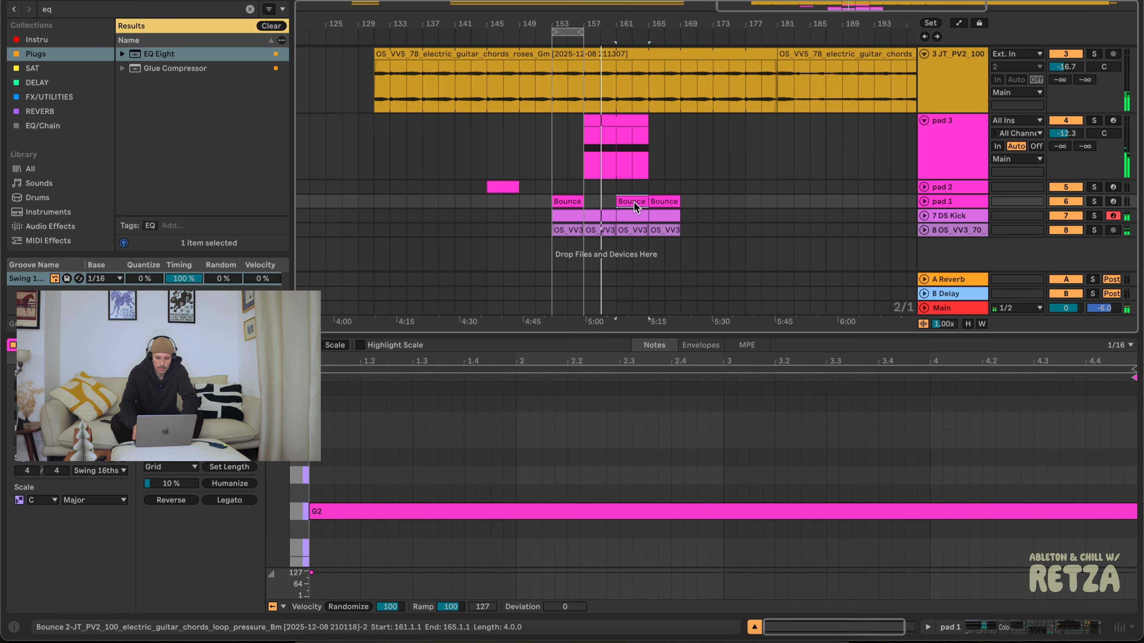
pyautogui.press('Delete')
pyautogui.moveTo(647, 119); pyautogui.dragTo(617, 118)
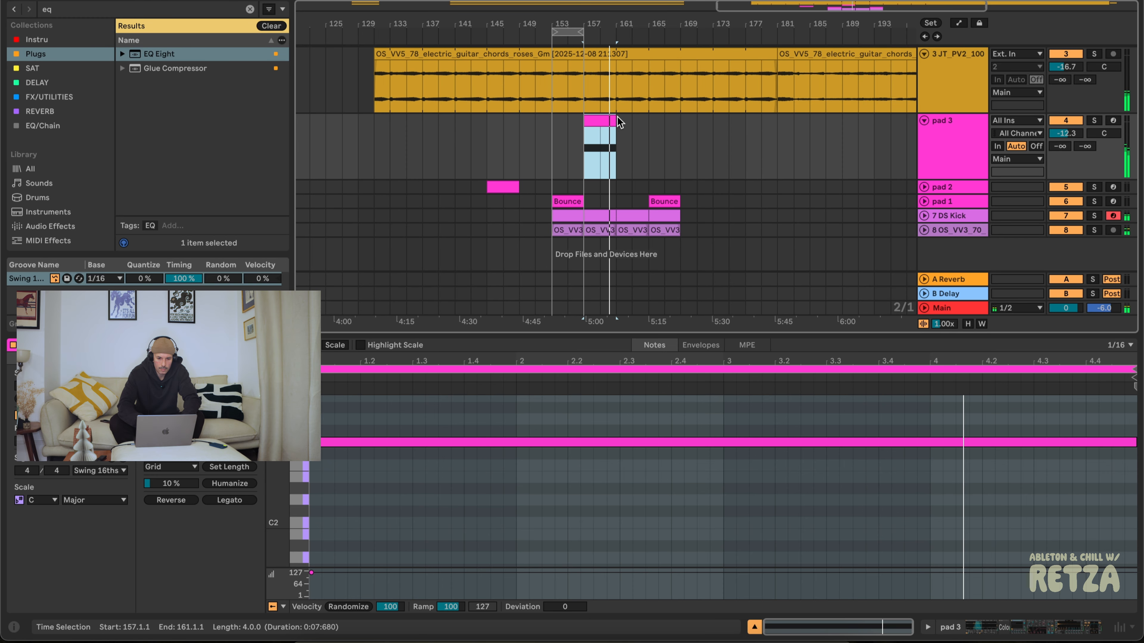
pyautogui.moveTo(657, 201); pyautogui.dragTo(624, 207)
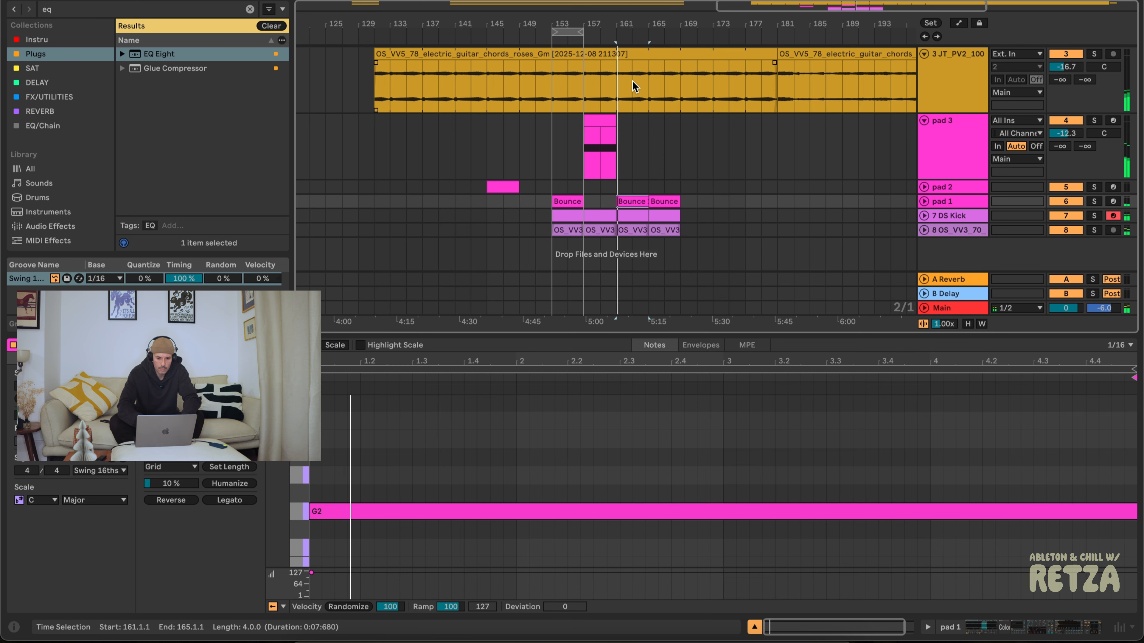
# Copy the pad 2 clip to bars 165 to 169 and delete the pad 1 clip in those bars.
pyautogui.moveTo(503, 186); pyautogui.dragTo(668, 189)
pyautogui.click(664, 199)
pyautogui.press('Delete')
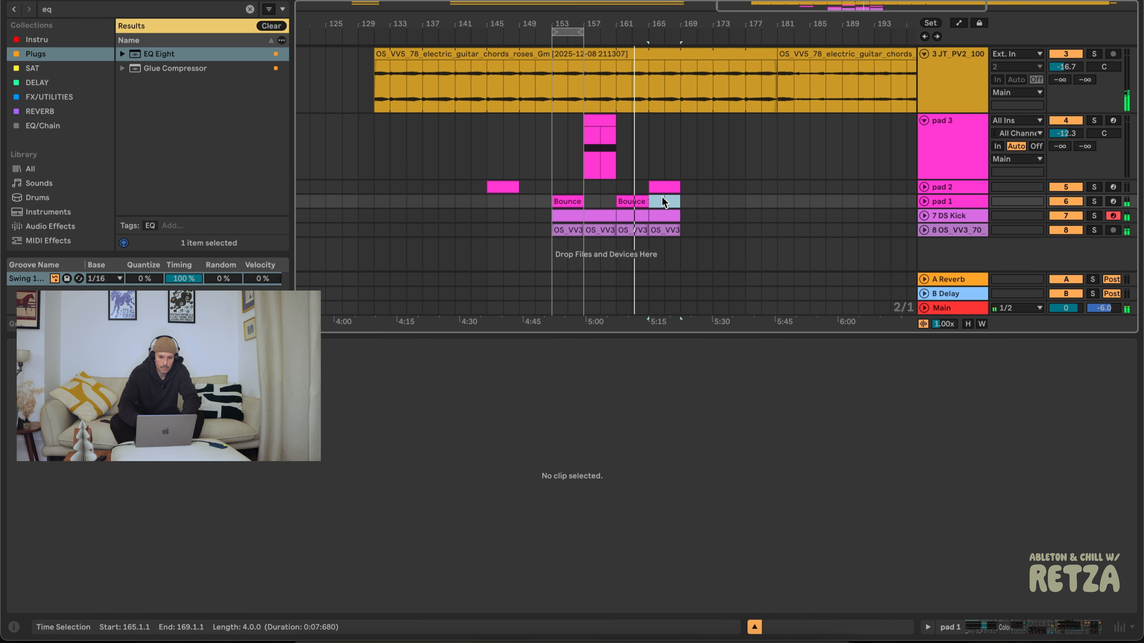
# Compare the notes of pad 2's clip at bar 165 with those of pad 1's clip at bar 161.
pyautogui.click(664, 189)
pyautogui.click(390, 461)
pyautogui.scroll(-3, 382, 450)
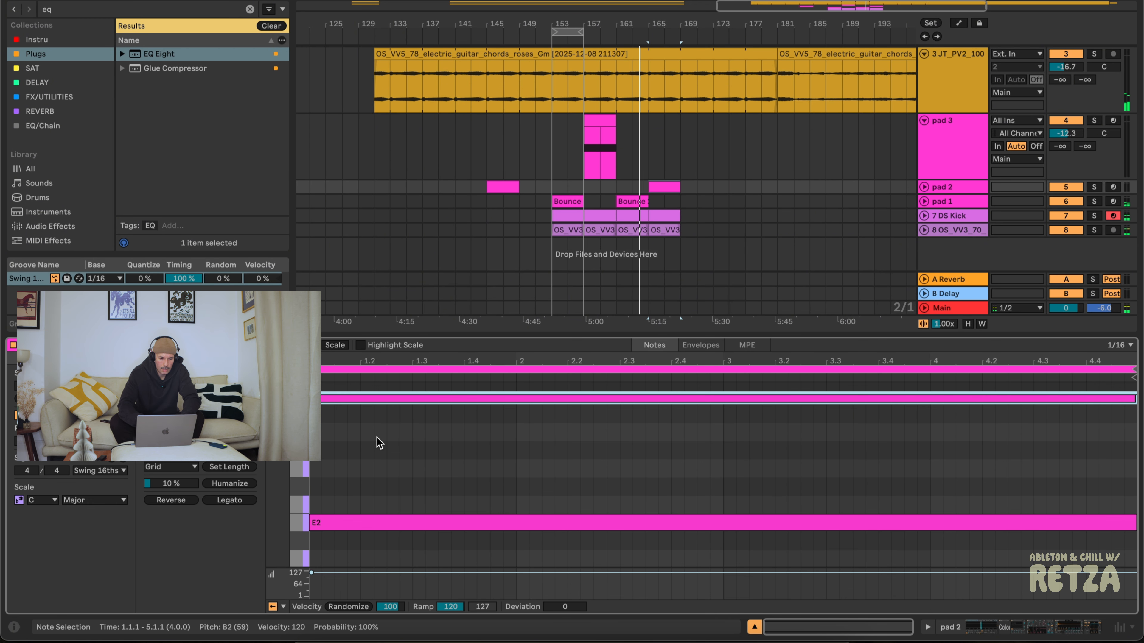
pyautogui.click(631, 201)
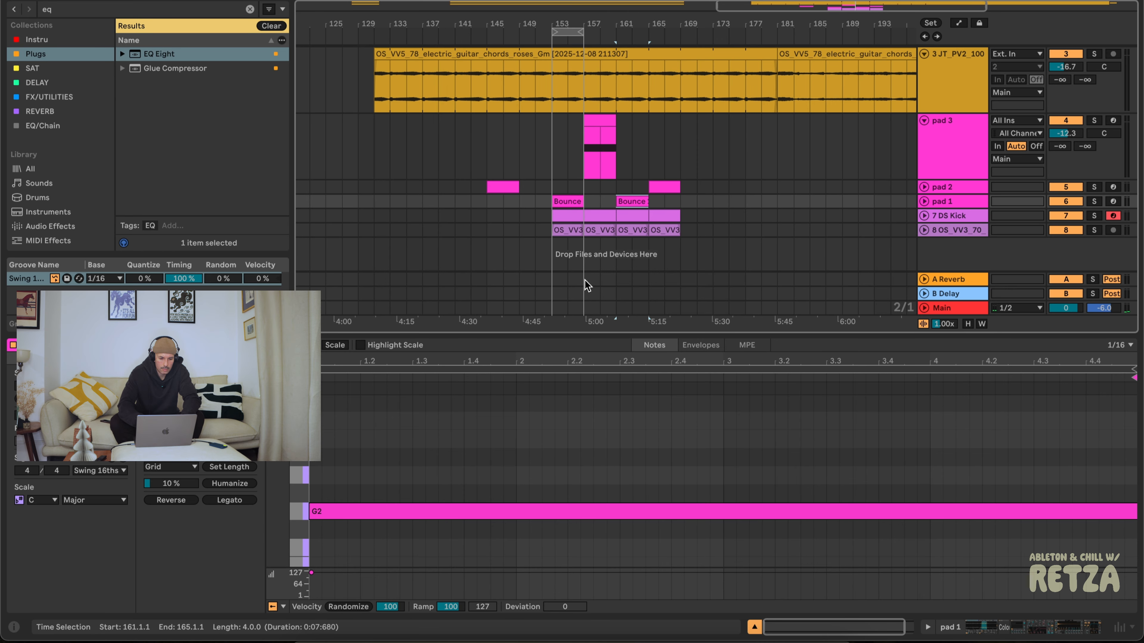
pyautogui.scroll(-1, 458, 400)
pyautogui.click(664, 186)
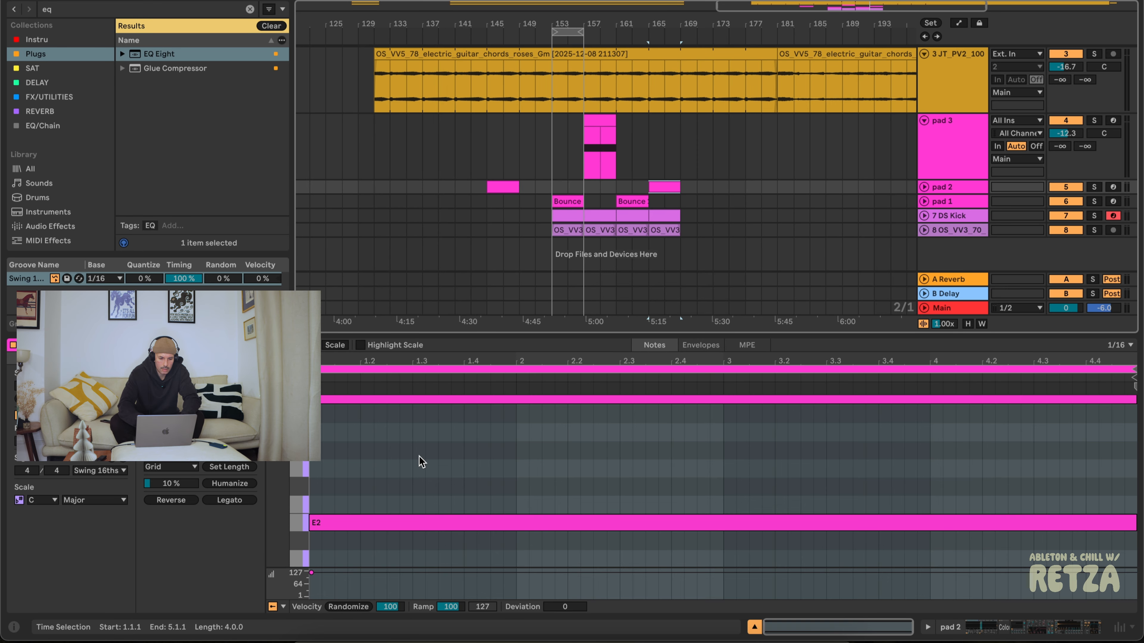
# Raise the upper held note in pad 2's clip at bar 165 to C3.
pyautogui.moveTo(287, 492); pyautogui.dragTo(268, 489)
pyautogui.moveTo(339, 422); pyautogui.dragTo(372, 531)
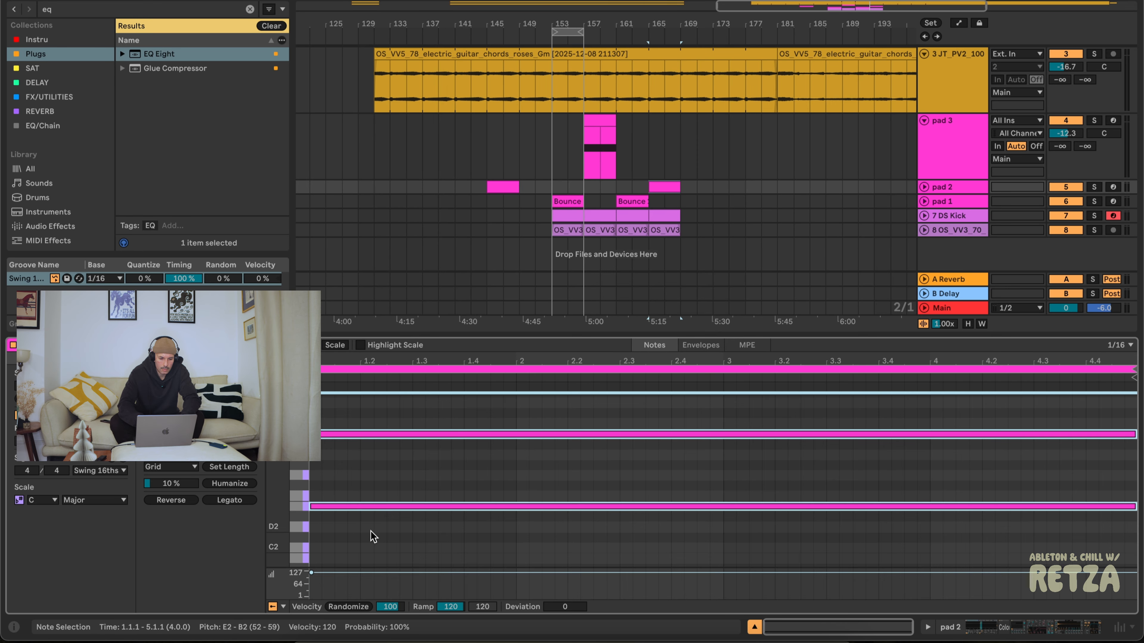
pyautogui.click(371, 531)
pyautogui.click(325, 435)
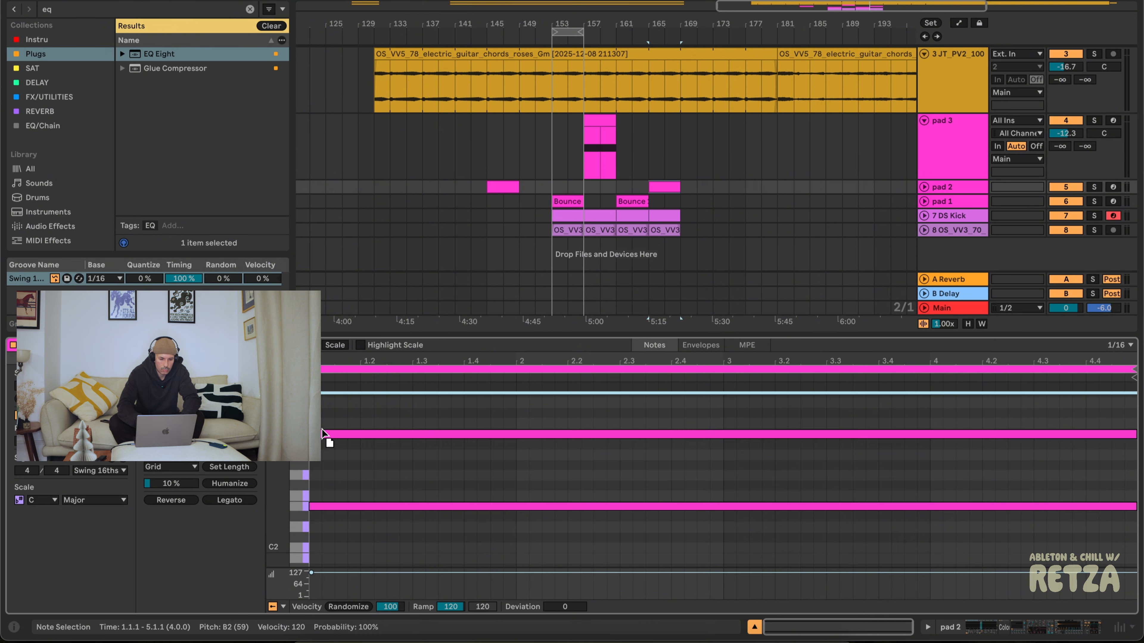
pyautogui.press('Up')
# Transpose the E2 note in pad 2's clip at bar 165 up to G3.
pyautogui.click(350, 507)
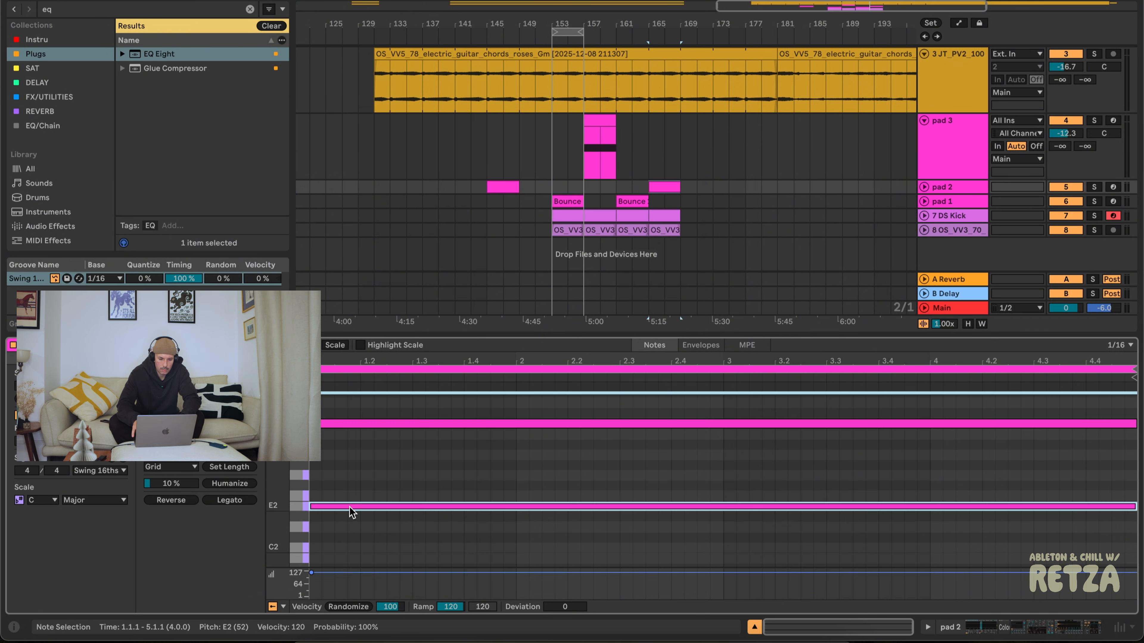
pyautogui.hotkey('shift', 'Up')
pyautogui.hotkey('shift', 'Up')
pyautogui.hotkey('shift', 'Down')
pyautogui.press('Down')
pyautogui.press('Down')
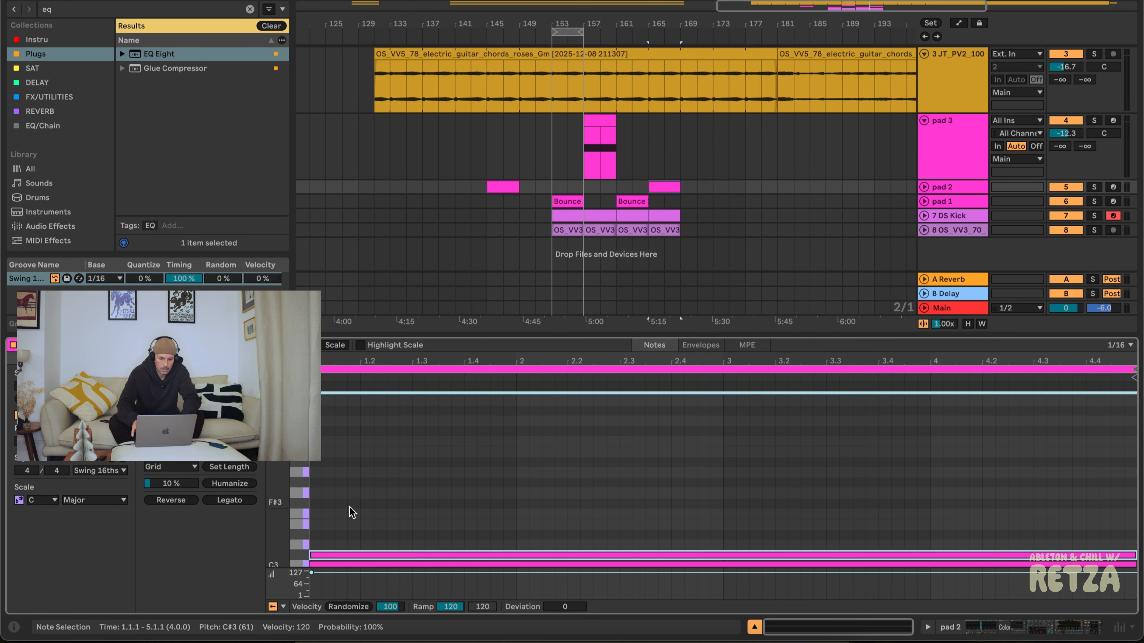
pyautogui.press('Up')
pyautogui.press('Up')
pyautogui.press('Up')
pyautogui.press('Up')
pyautogui.press('Up')
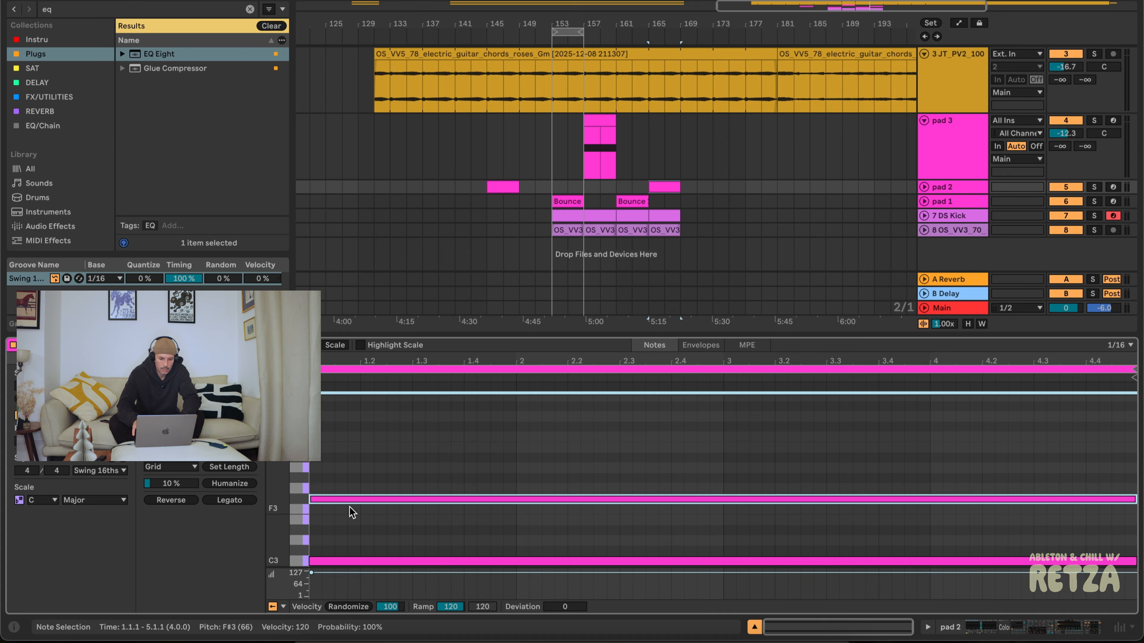
# Solo pad 2 and transpose both held notes of its clip at bar 165 down one octave, to C2 and G2.
pyautogui.press('space')
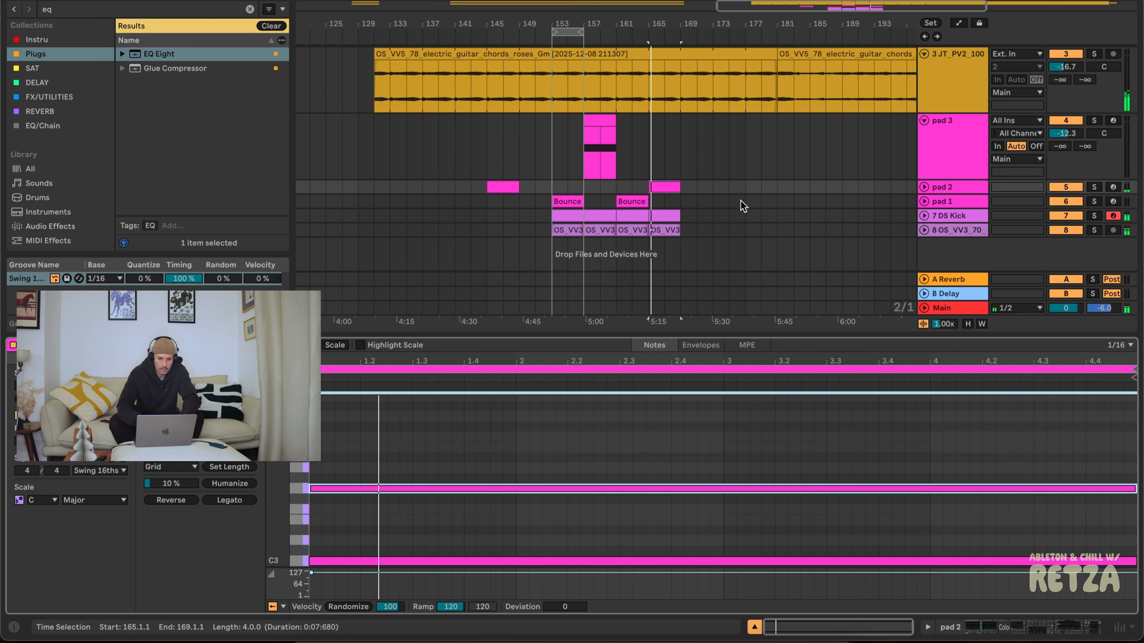
pyautogui.click(1094, 186)
pyautogui.press('space')
pyautogui.moveTo(458, 473); pyautogui.dragTo(467, 597)
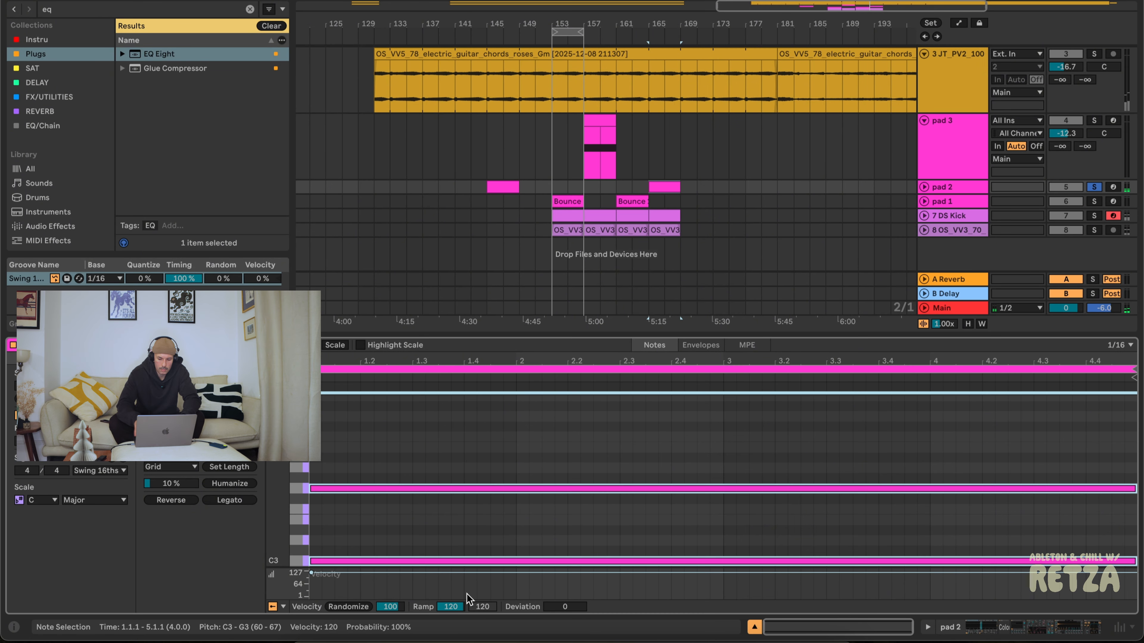
pyautogui.hotkey('shift', 'Down')
pyautogui.press('space')
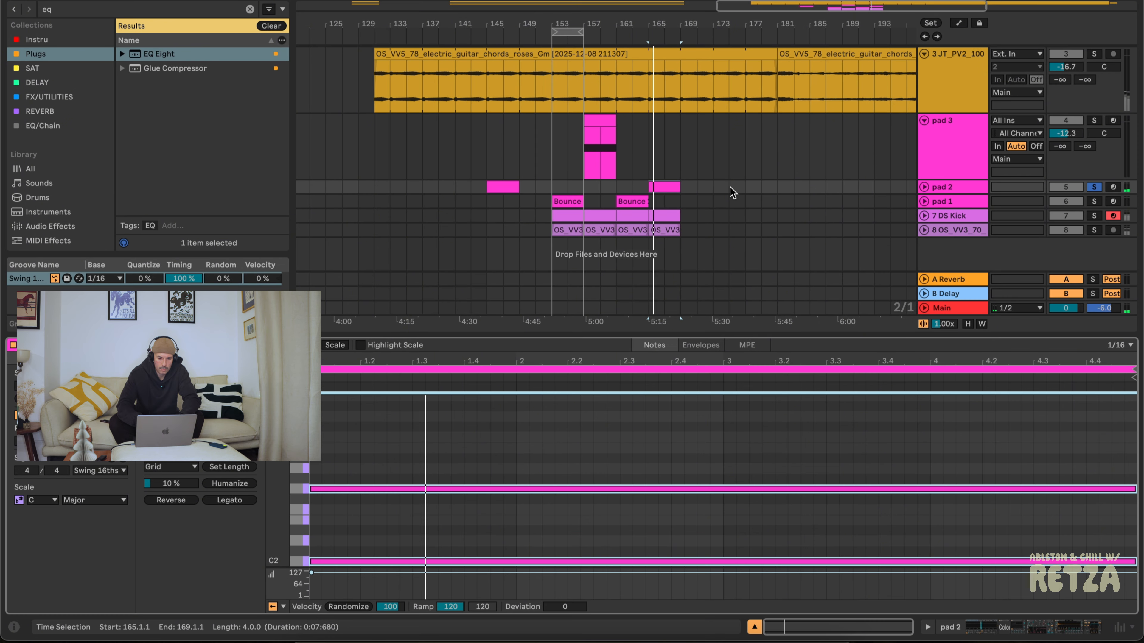
# Unsolo pad 2, set playback to start at bar 161 and collapse the pad 3 track.
pyautogui.click(614, 184)
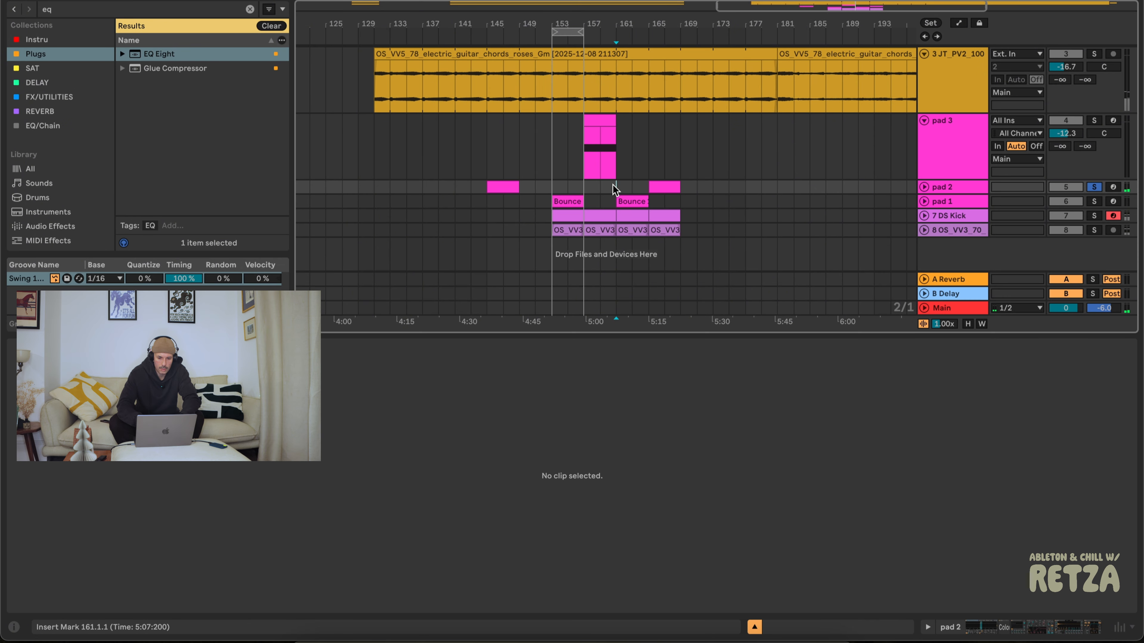
pyautogui.click(1096, 185)
pyautogui.click(923, 121)
# Extend the arrangement loop to span bars 153 to 169 and lower guitar track 3's volume to -19.7 dB.
pyautogui.press('XF86AudioRaiseVolume')
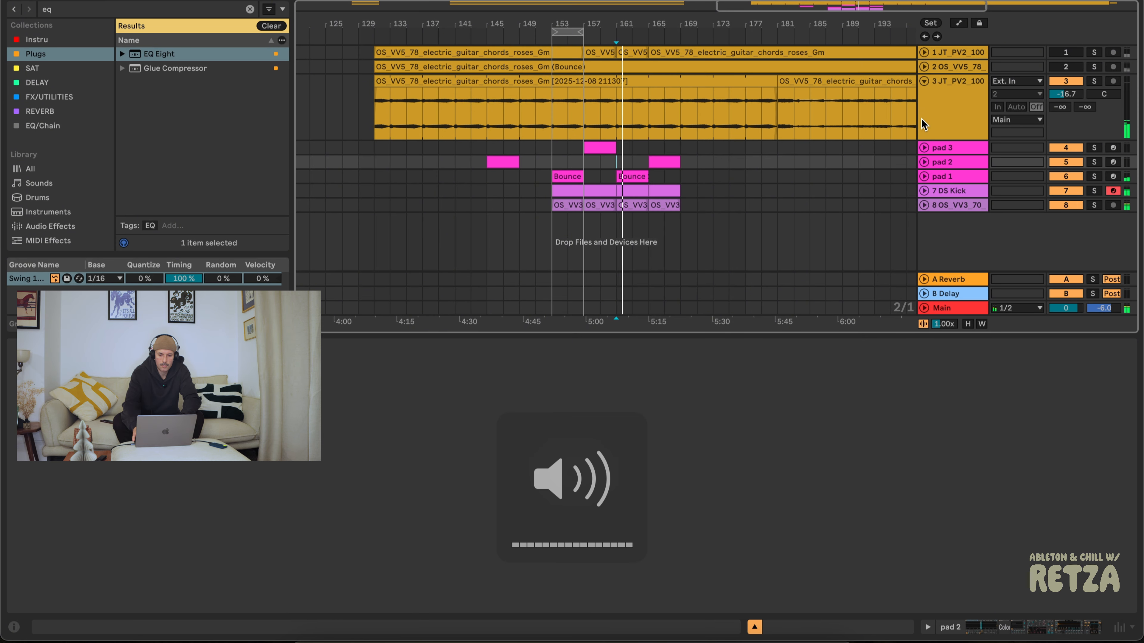
pyautogui.click(650, 181)
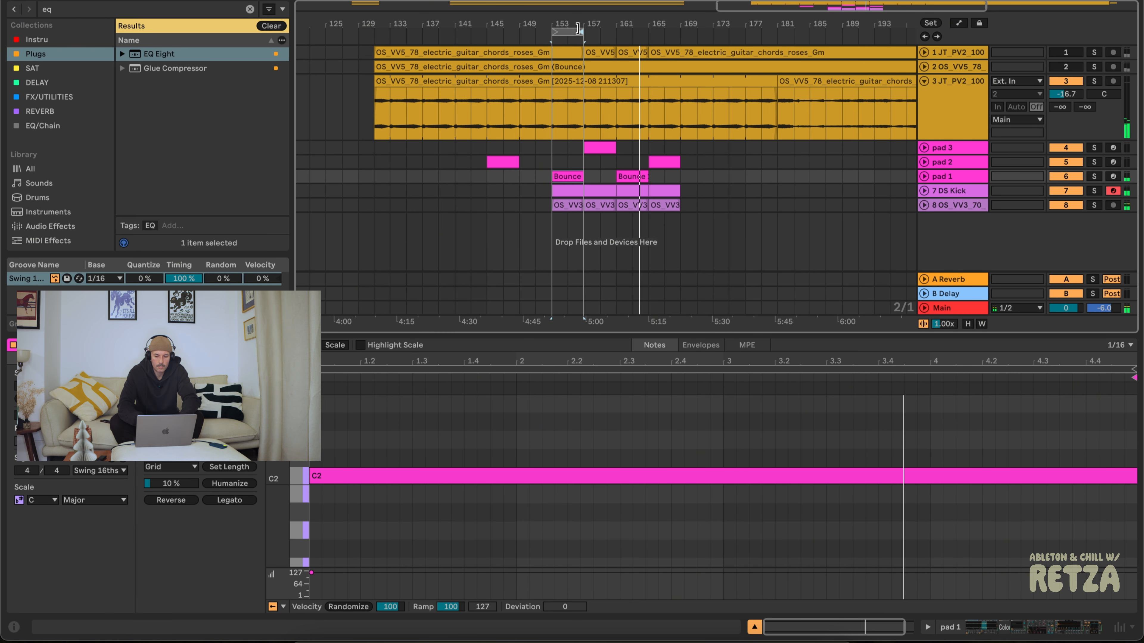
pyautogui.moveTo(579, 30); pyautogui.dragTo(680, 31)
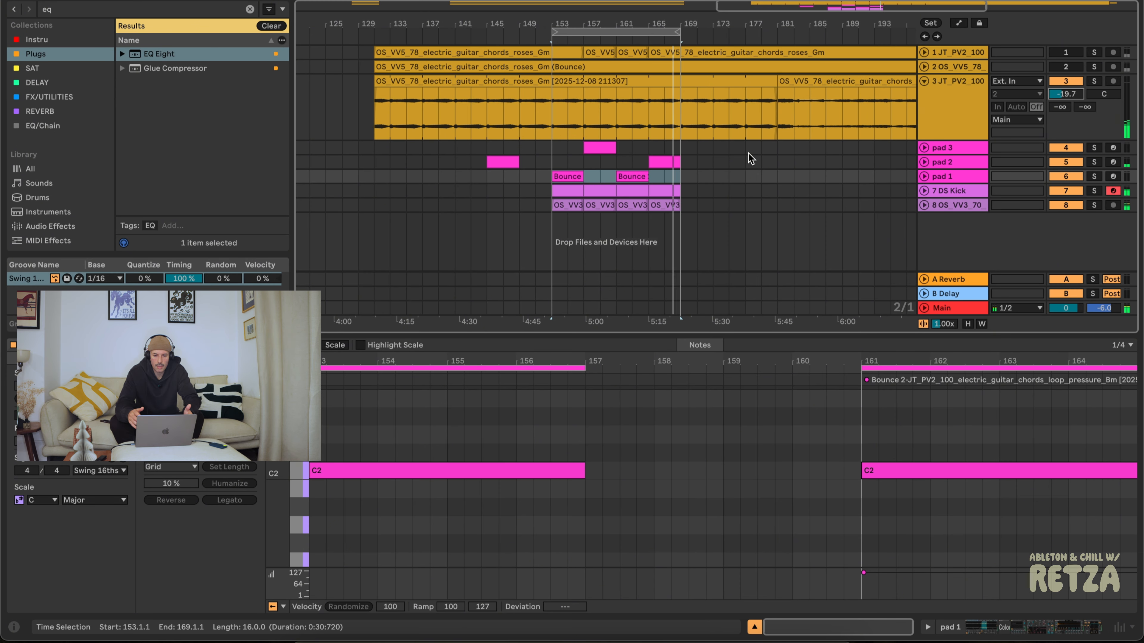
# Rename the drum loop track as "loop 1" and collapse guitar track 3.
pyautogui.click(955, 205)
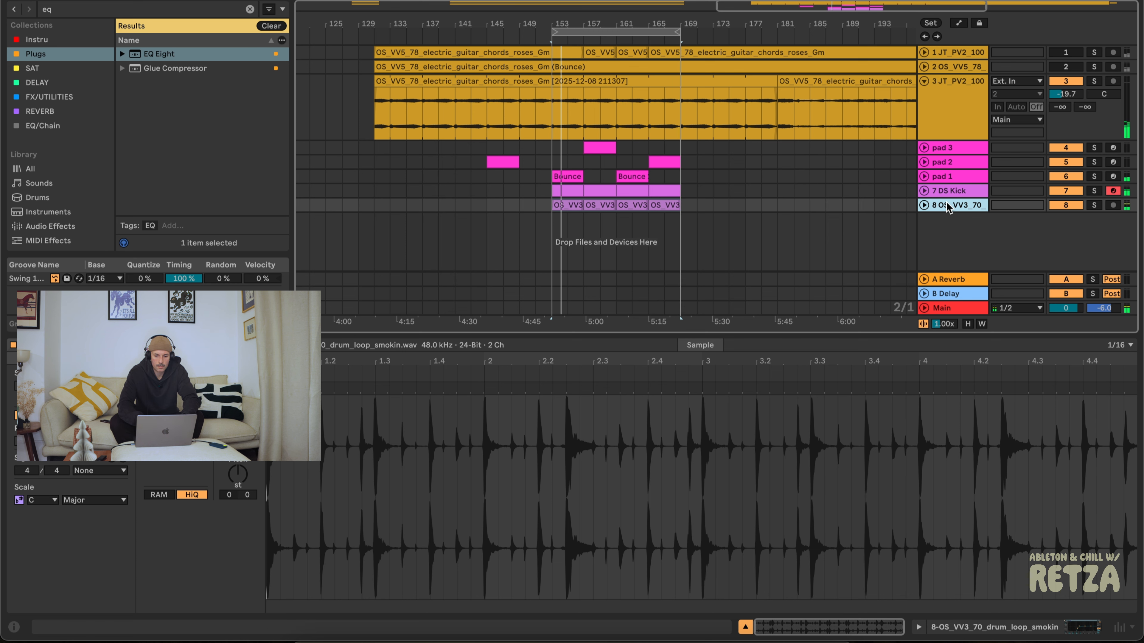
pyautogui.write('loop')
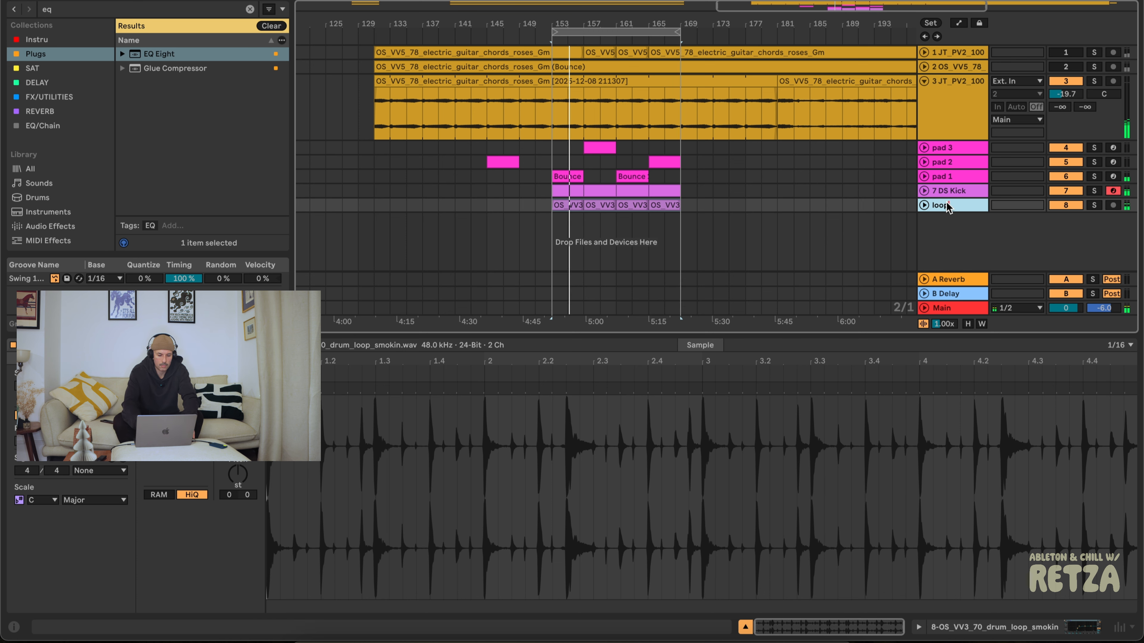
pyautogui.write(' 1')
pyautogui.press('Return')
pyautogui.click(924, 81)
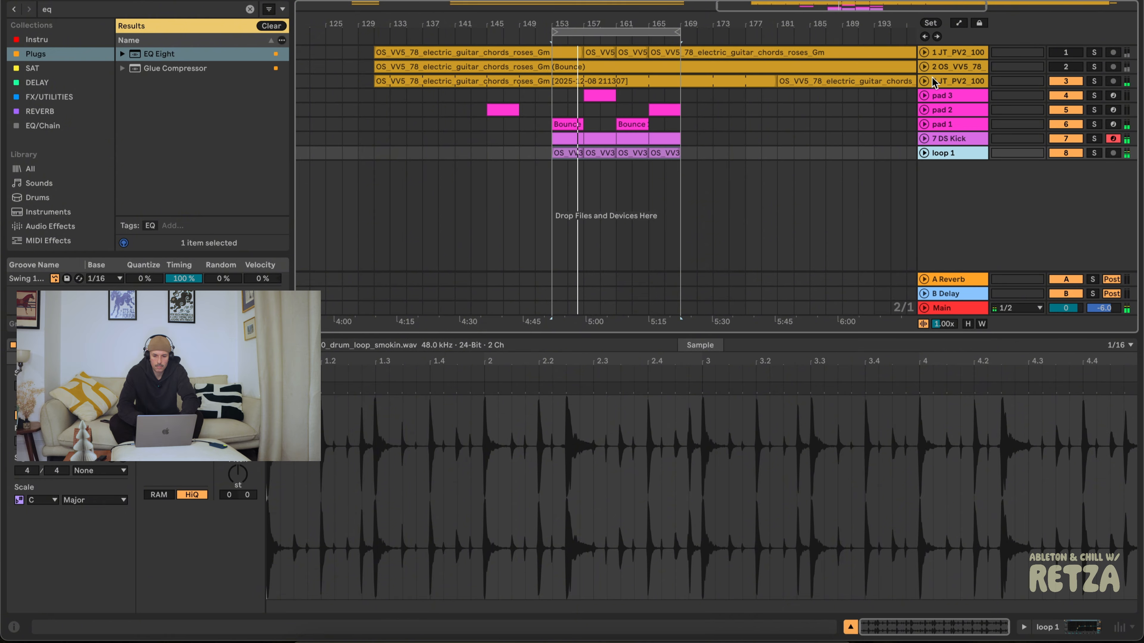
# Examine the clips of guitar track 3 and pad 3 and the device chains of pad 1 and pad 3 during playback.
pyautogui.click(586, 85)
pyautogui.moveTo(621, 21); pyautogui.dragTo(621, 17)
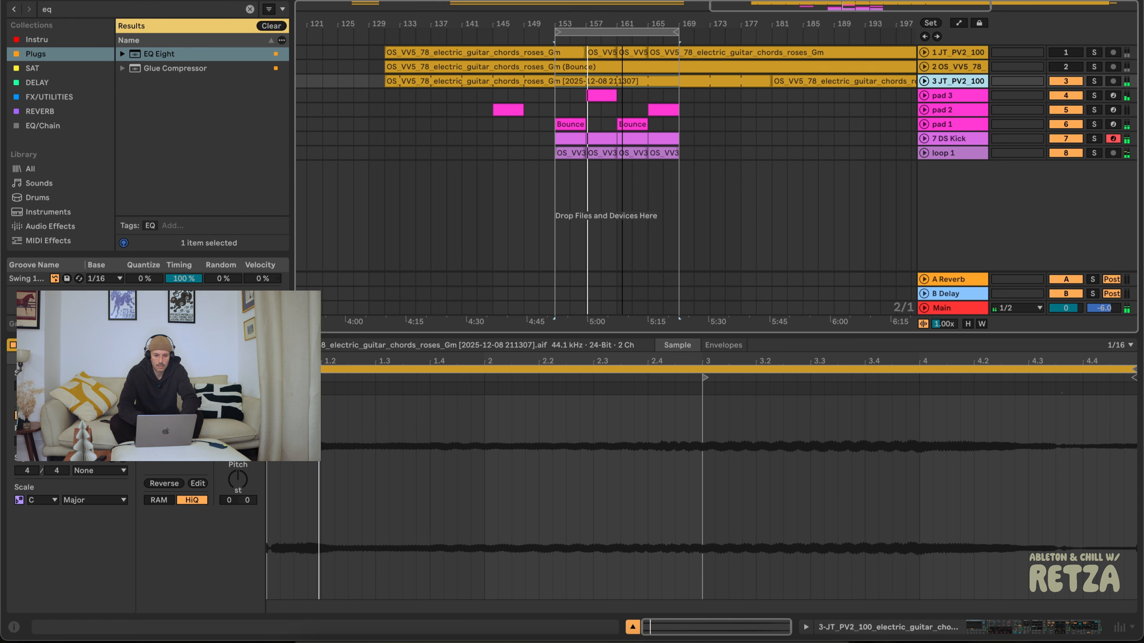
pyautogui.click(604, 96)
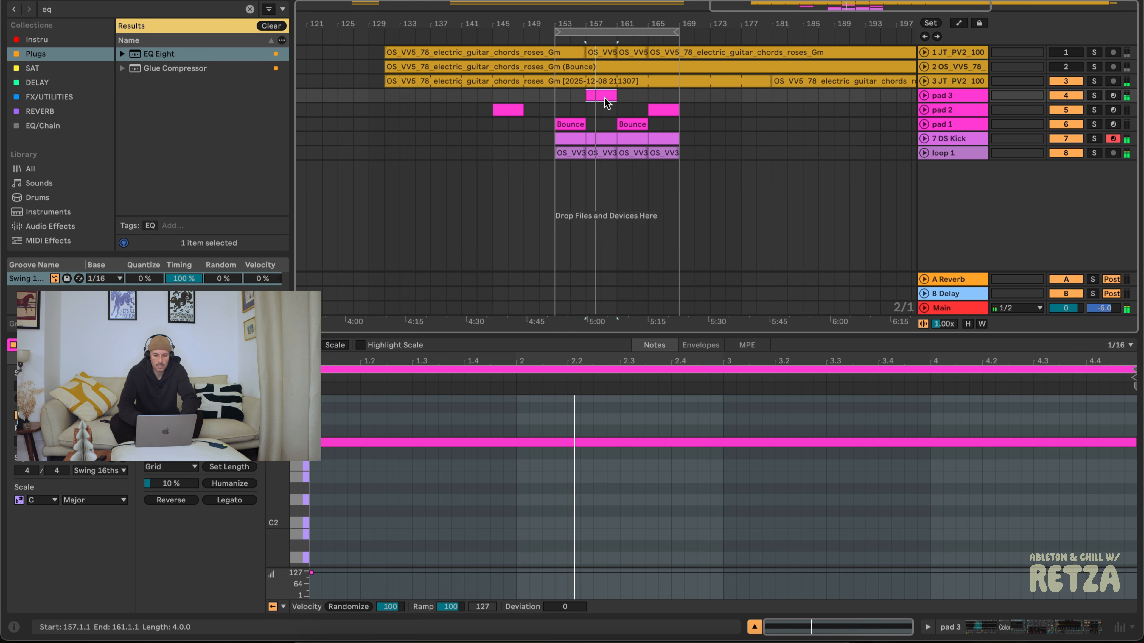
pyautogui.press('XF86AudioRaiseVolume')
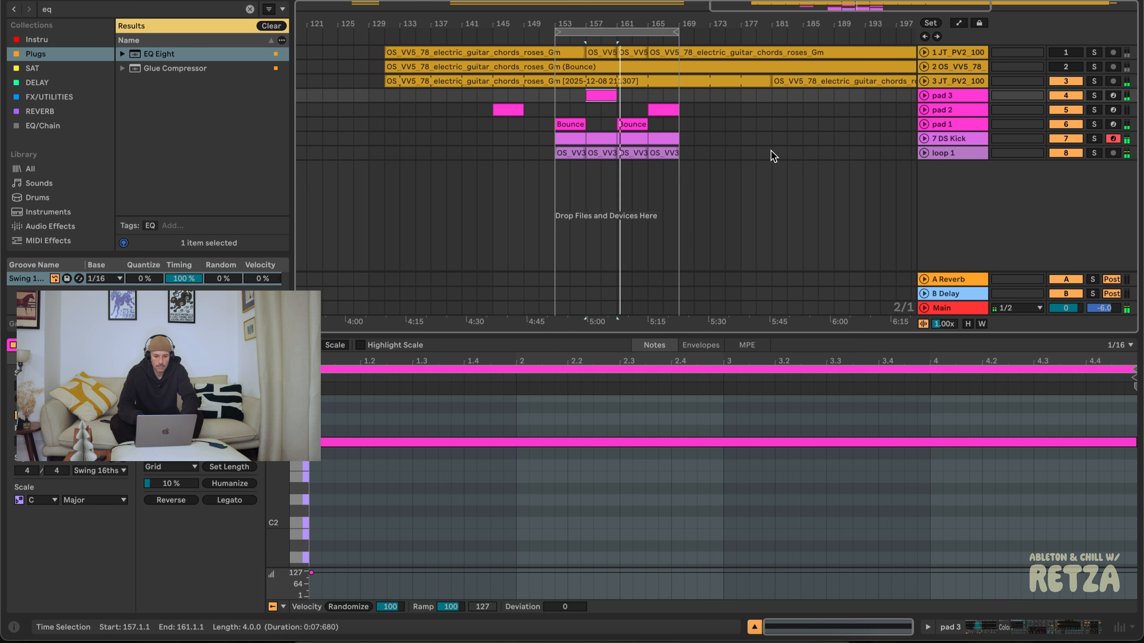
pyautogui.click(966, 124)
pyautogui.click(1030, 630)
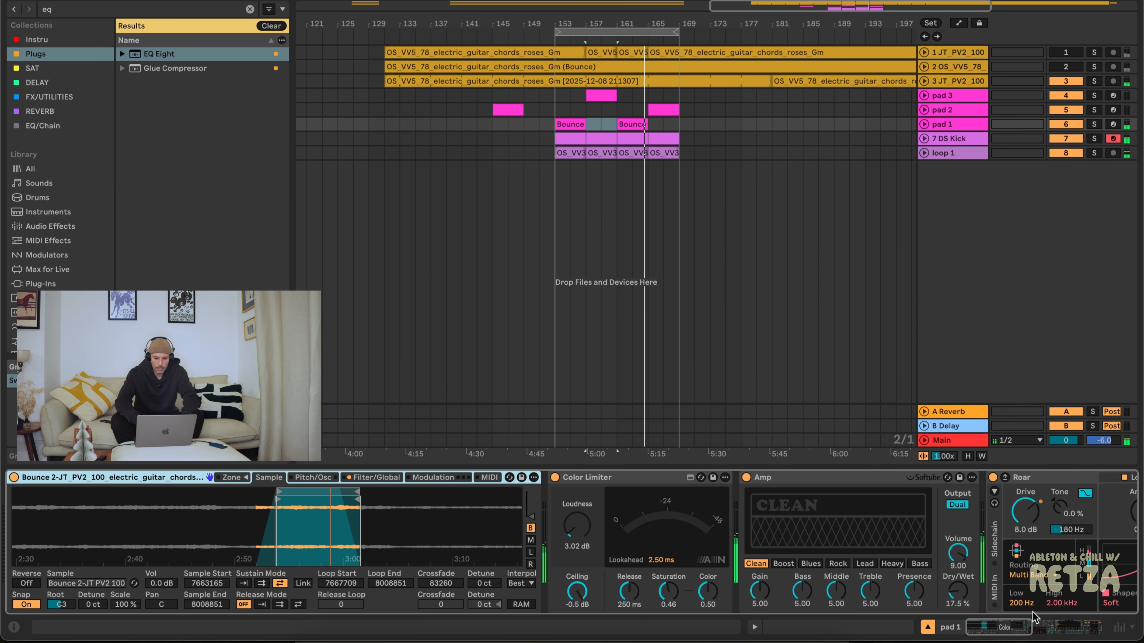
pyautogui.click(961, 96)
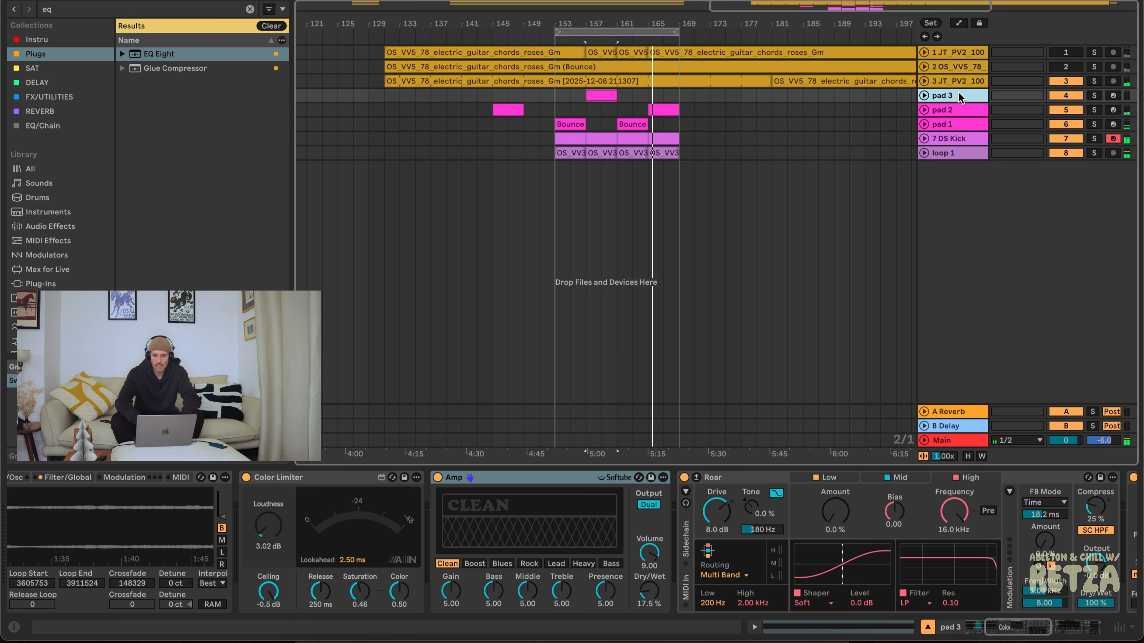
pyautogui.press('XF86AudioRaiseVolume')
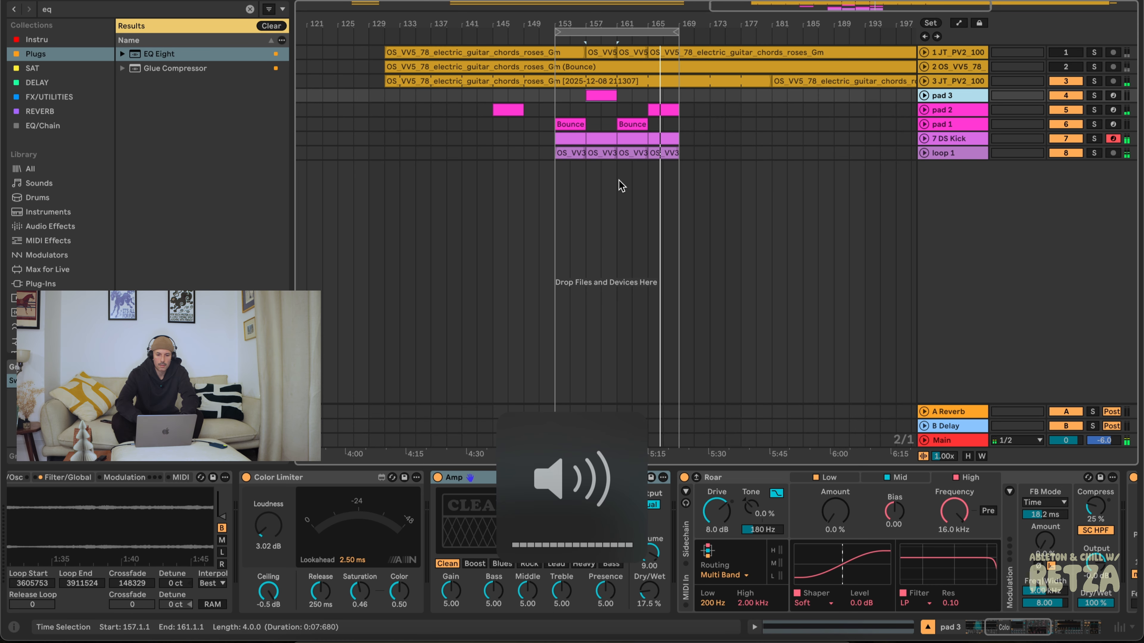
# Shorten the amplitude envelope attack of pad 2's sampler to about 21.1 ms.
pyautogui.click(659, 111)
pyautogui.click(367, 478)
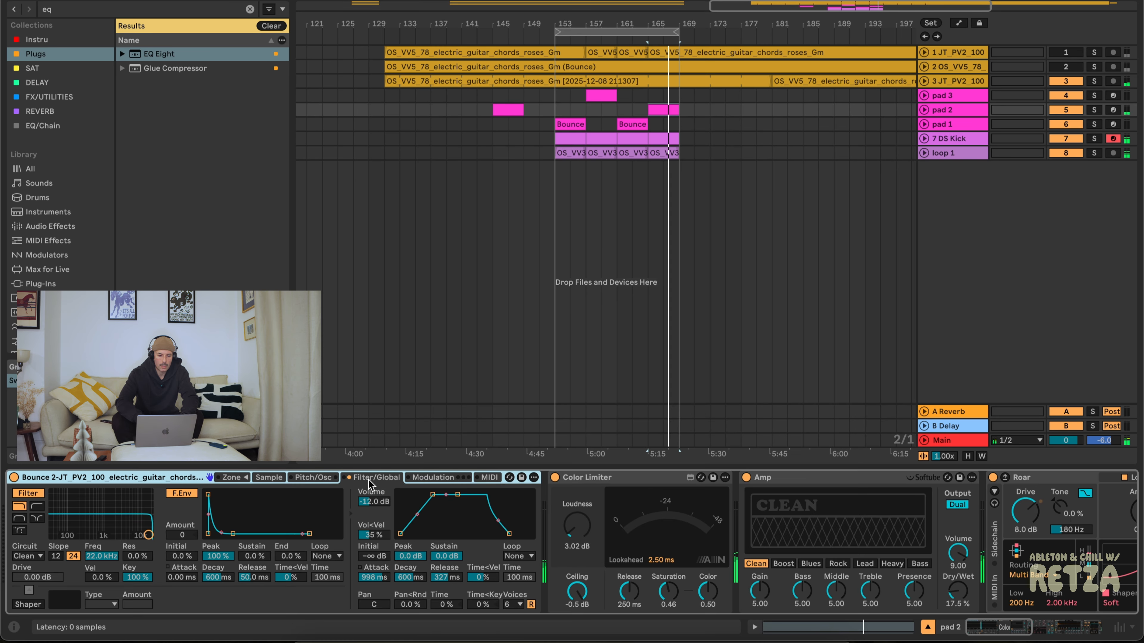
pyautogui.moveTo(432, 494); pyautogui.dragTo(418, 494)
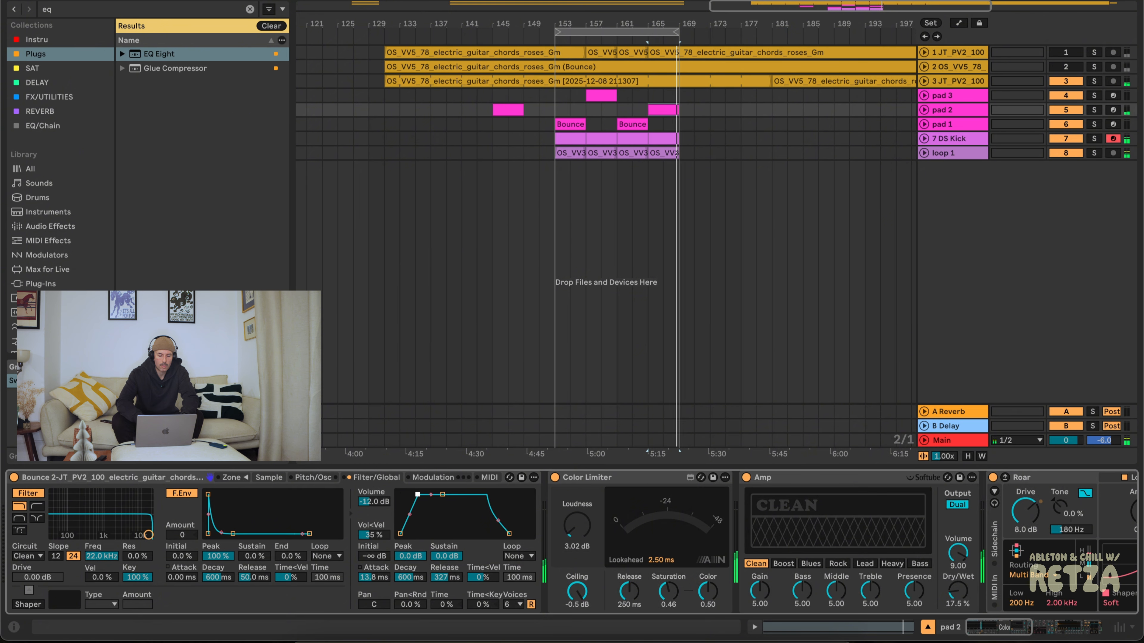
pyautogui.moveTo(623, 26); pyautogui.dragTo(625, 16)
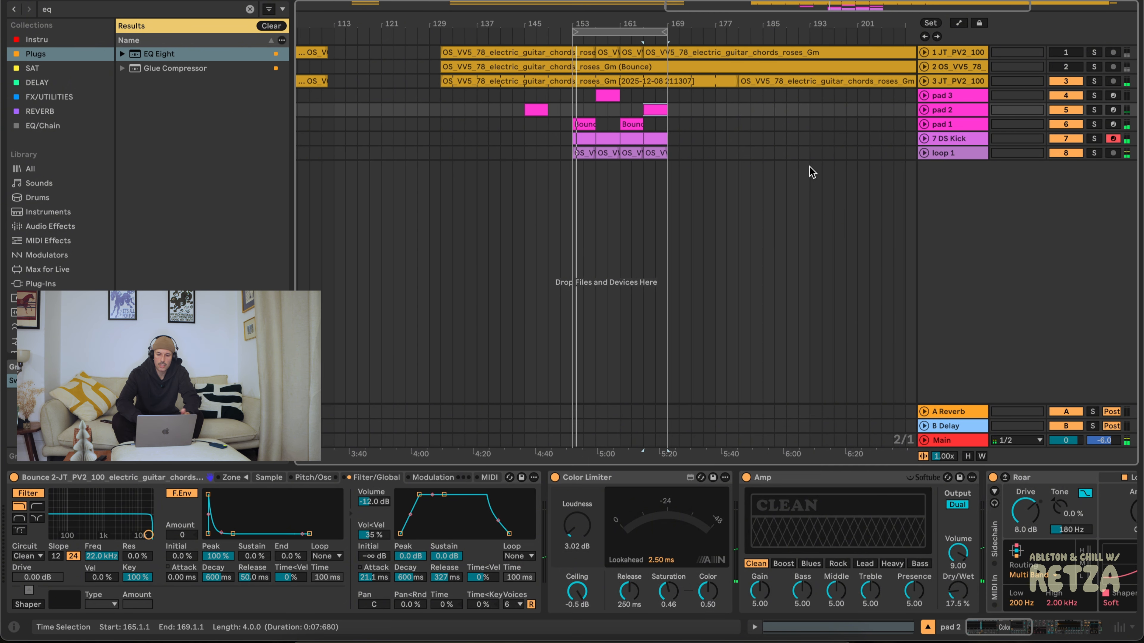
# Insert a new MIDI track below the loop 1 track and select it.
pyautogui.click(965, 154)
pyautogui.press('super+shift+t')
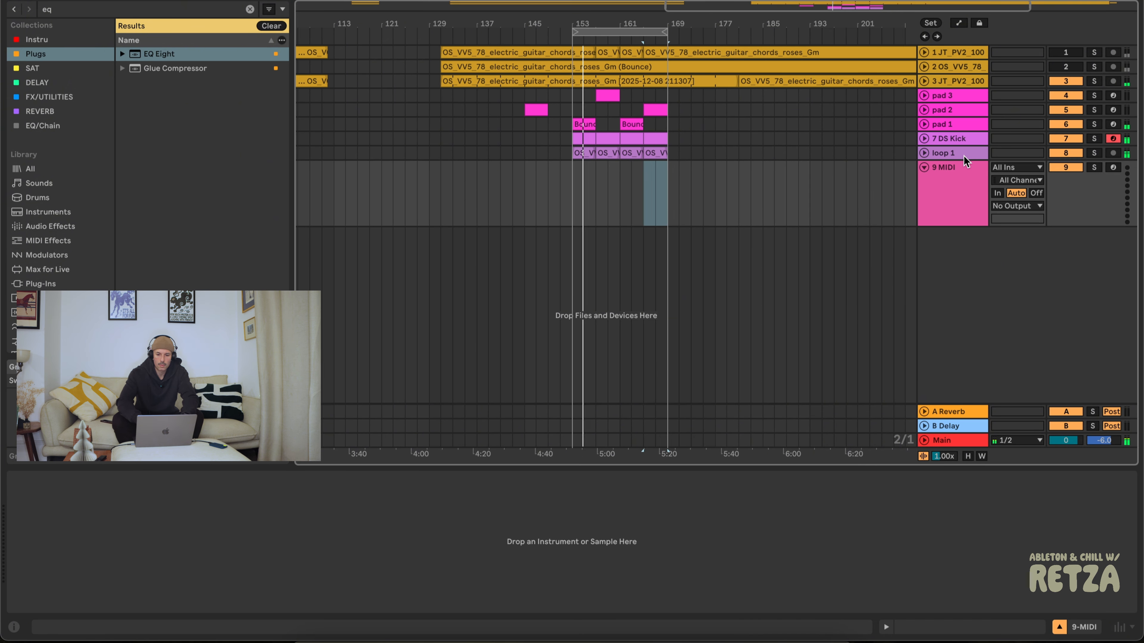
pyautogui.click(949, 197)
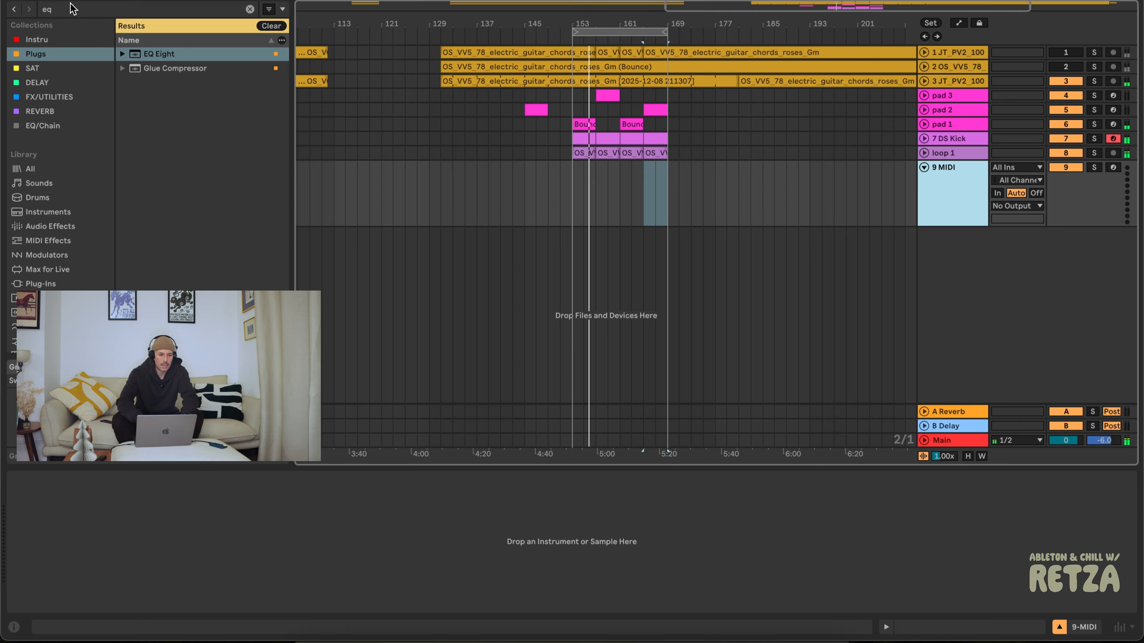
# Search the instrument collection for "sine" and load SINE Player on the new MIDI track.
pyautogui.press('super+f')
pyautogui.write('sine')
pyautogui.click(45, 39)
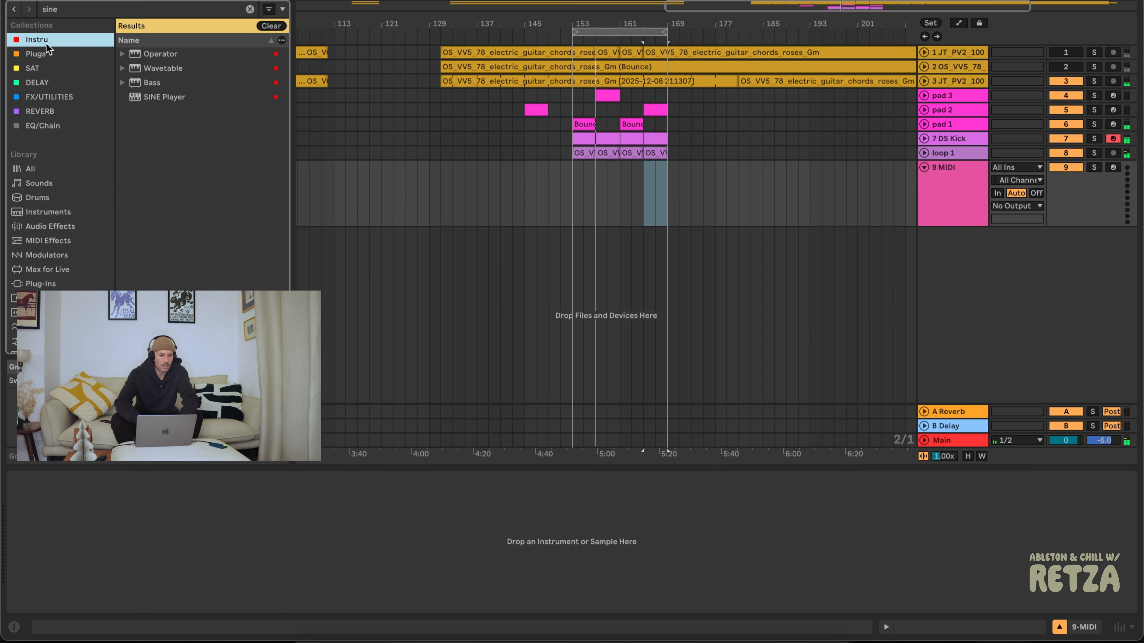
pyautogui.click(179, 98)
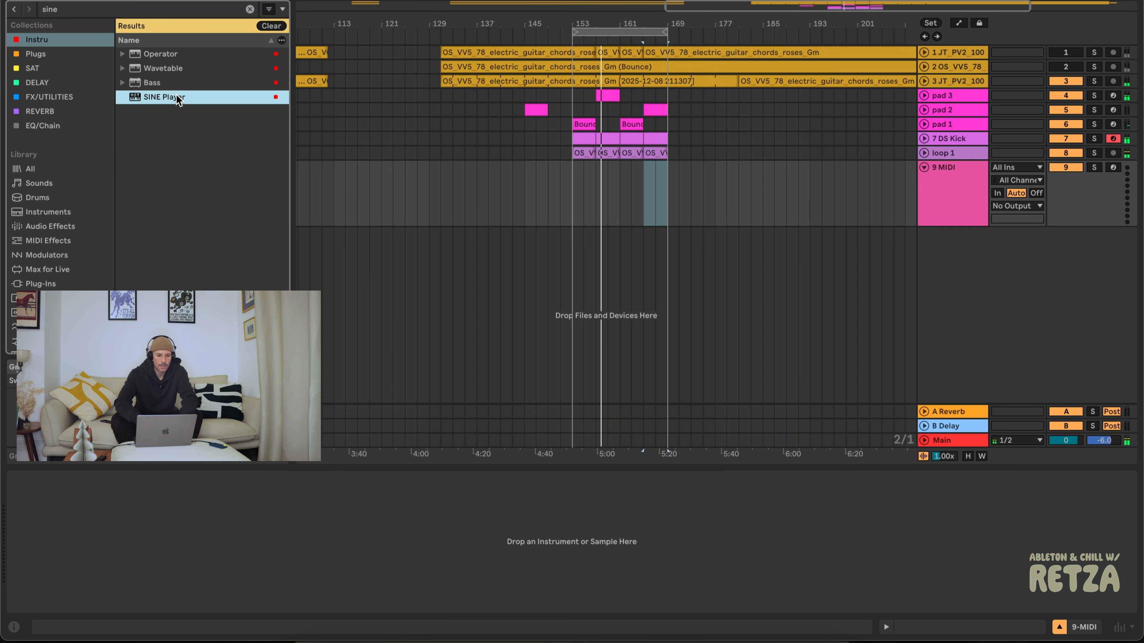
pyautogui.press('Return')
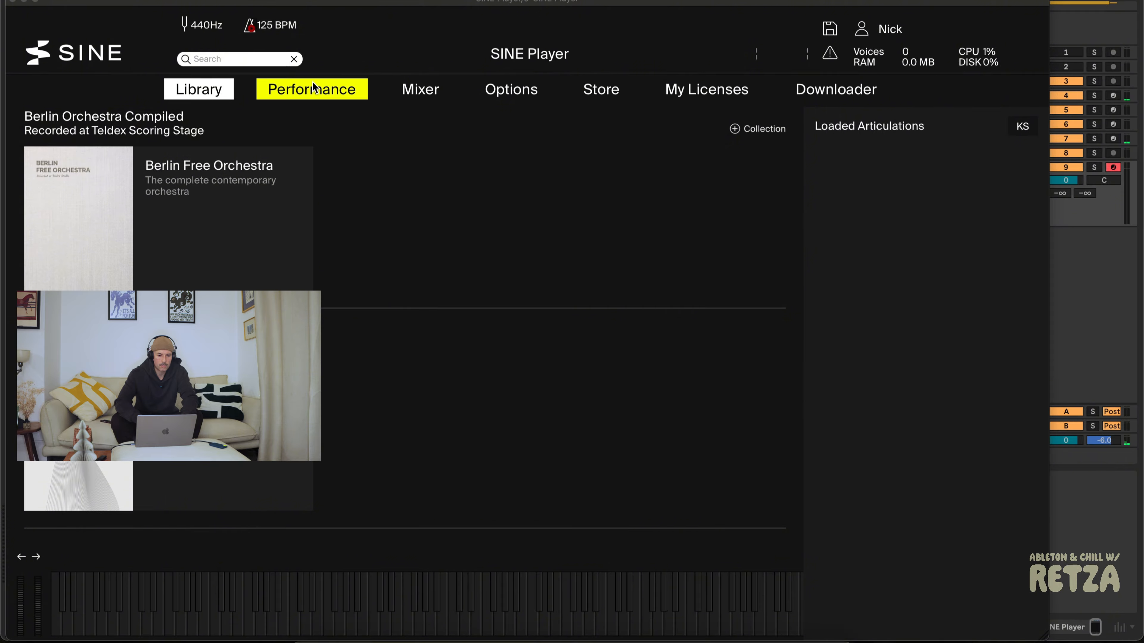
# Load the Fingered P-bass from the Crux electric bass library in SINE Player and close the plug-in window.
pyautogui.scroll(-10, 240, 220)
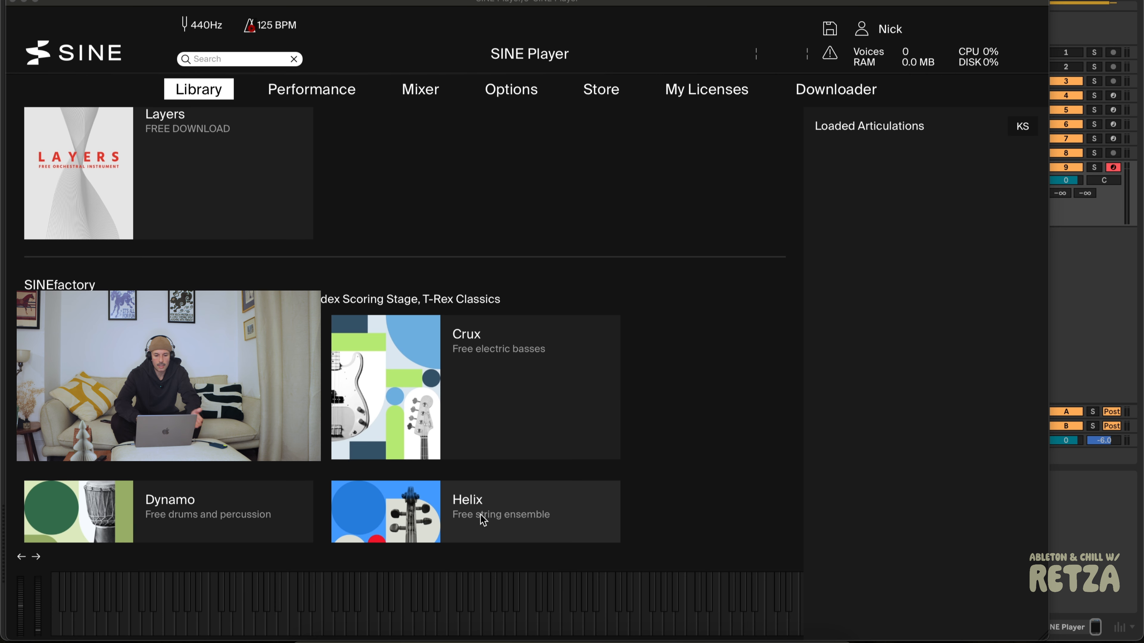
pyautogui.click(531, 380)
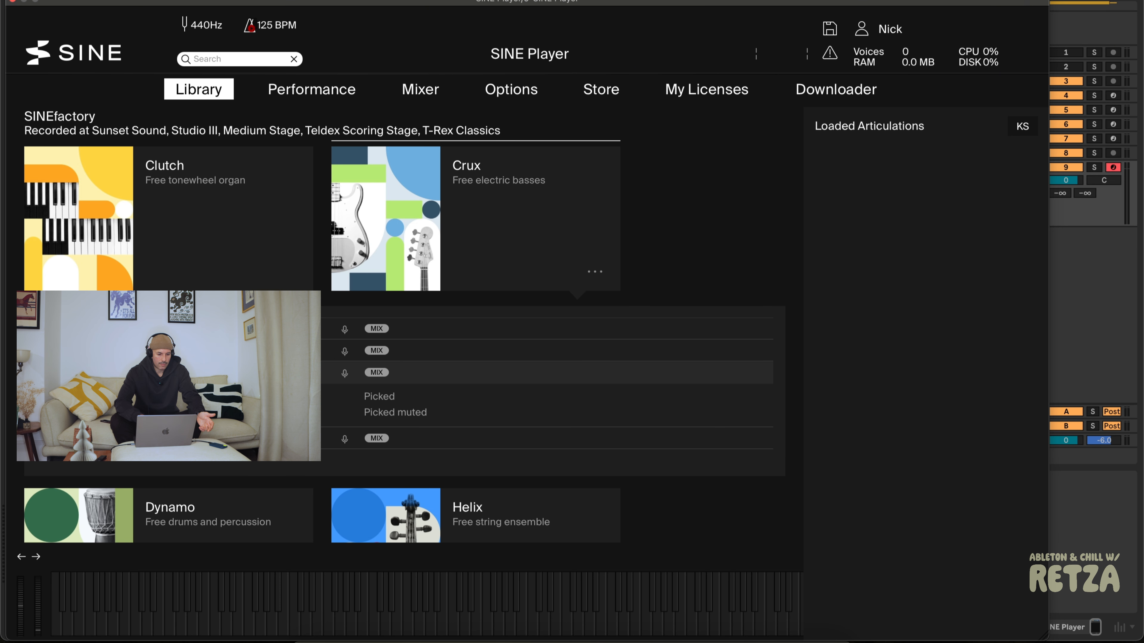
pyautogui.click(12, 2)
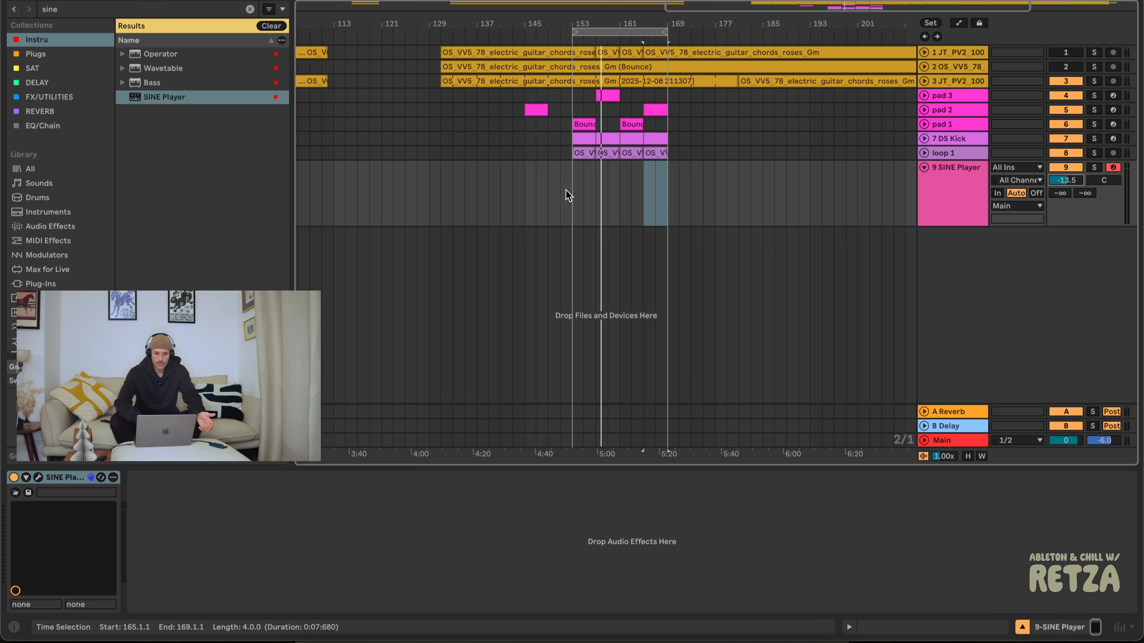
# Play the loop from bar 153 to audition the bass and set the SINE Player track's volume to -8.0 dB.
pyautogui.click(578, 206)
pyautogui.press('space')
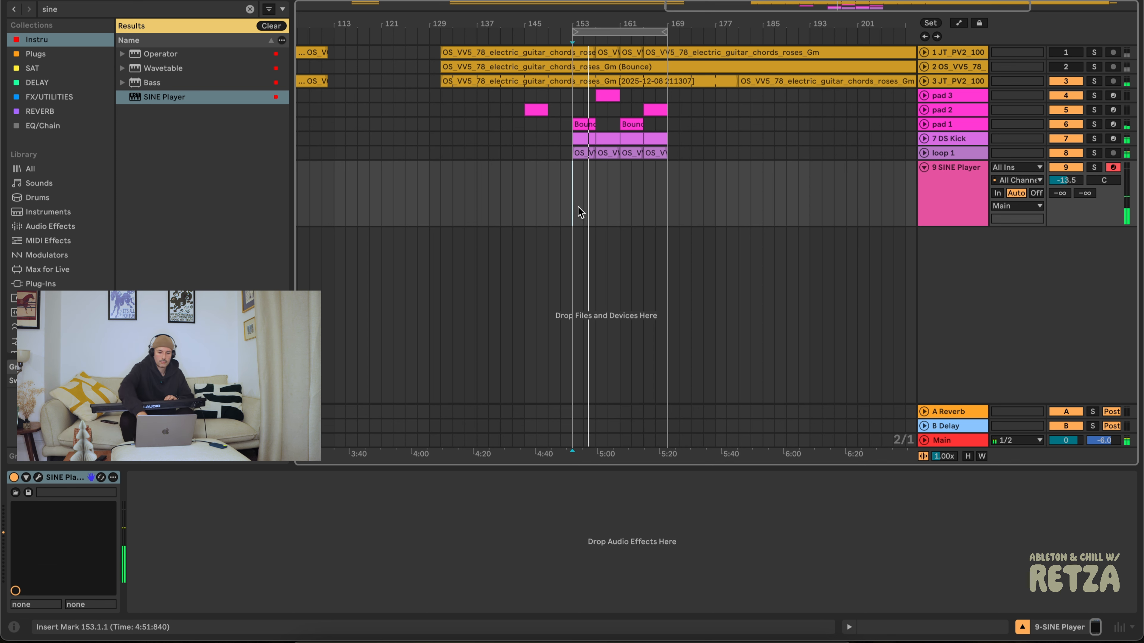
pyautogui.press('XF86AudioRaiseVolume')
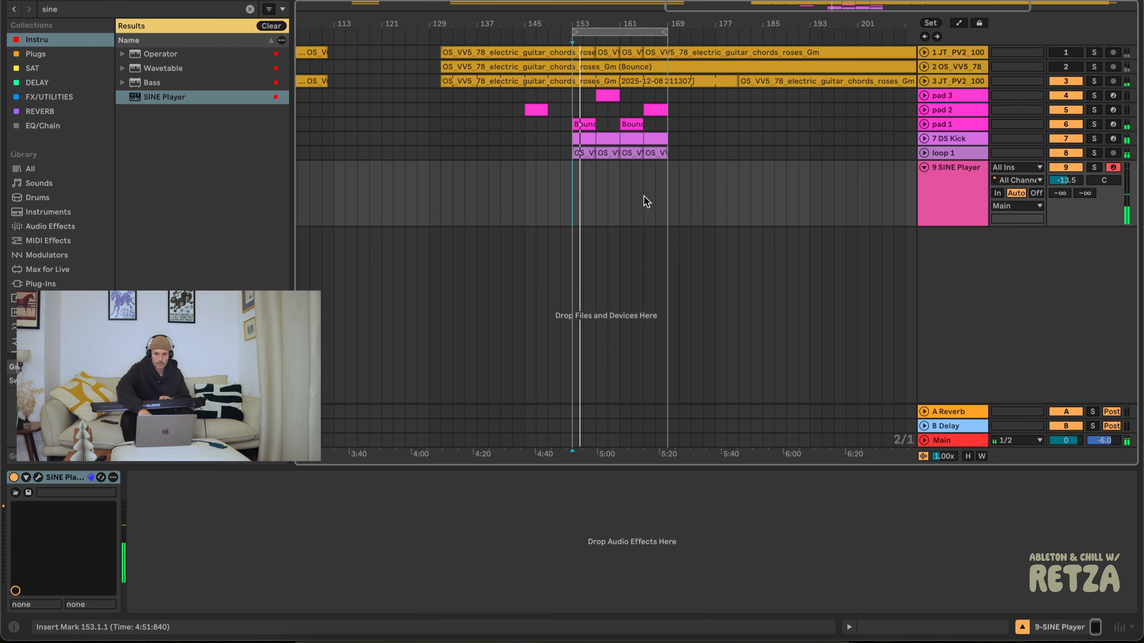
pyautogui.moveTo(1060, 181); pyautogui.dragTo(1060, 175)
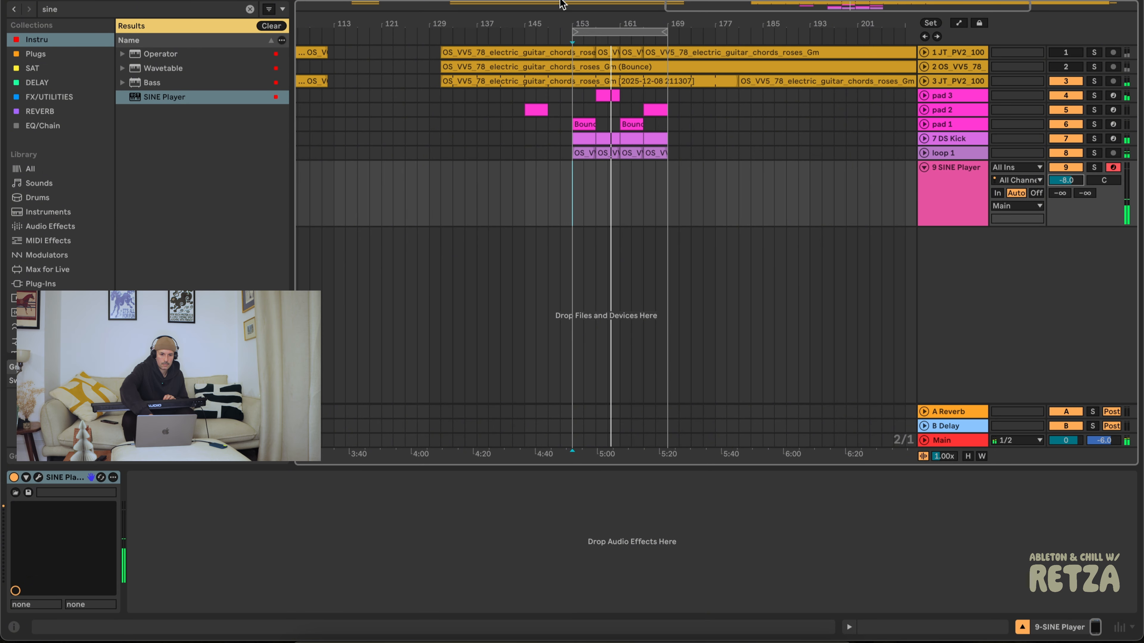
# Record a played bass part on the SINE Player track over the loop from bar 153 to 169.
pyautogui.click(560, 0)
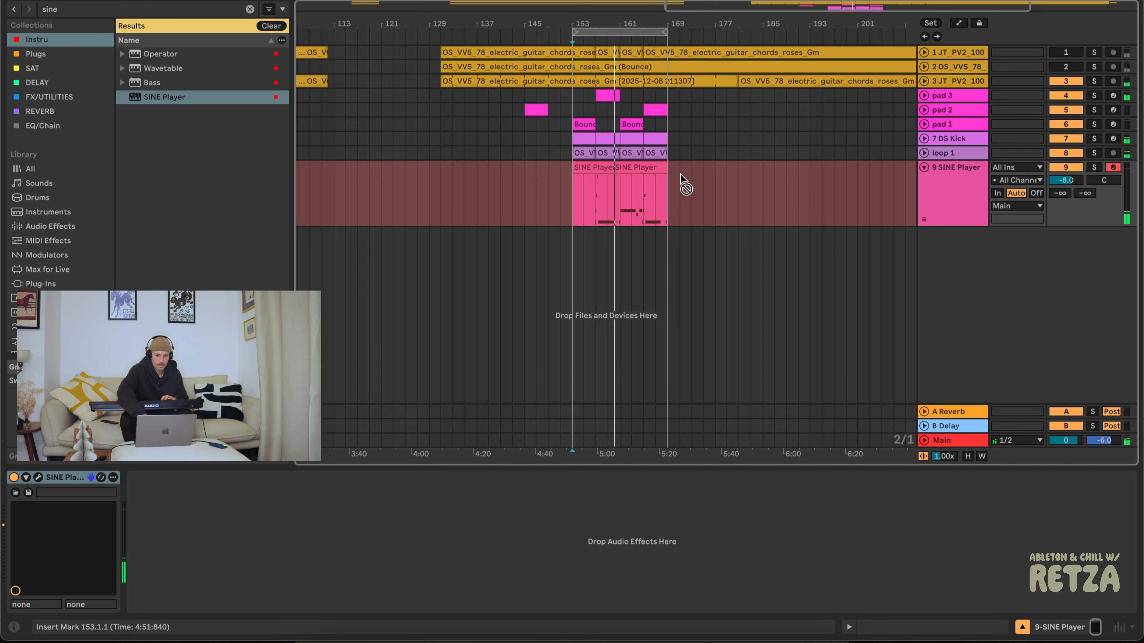
pyautogui.press('space')
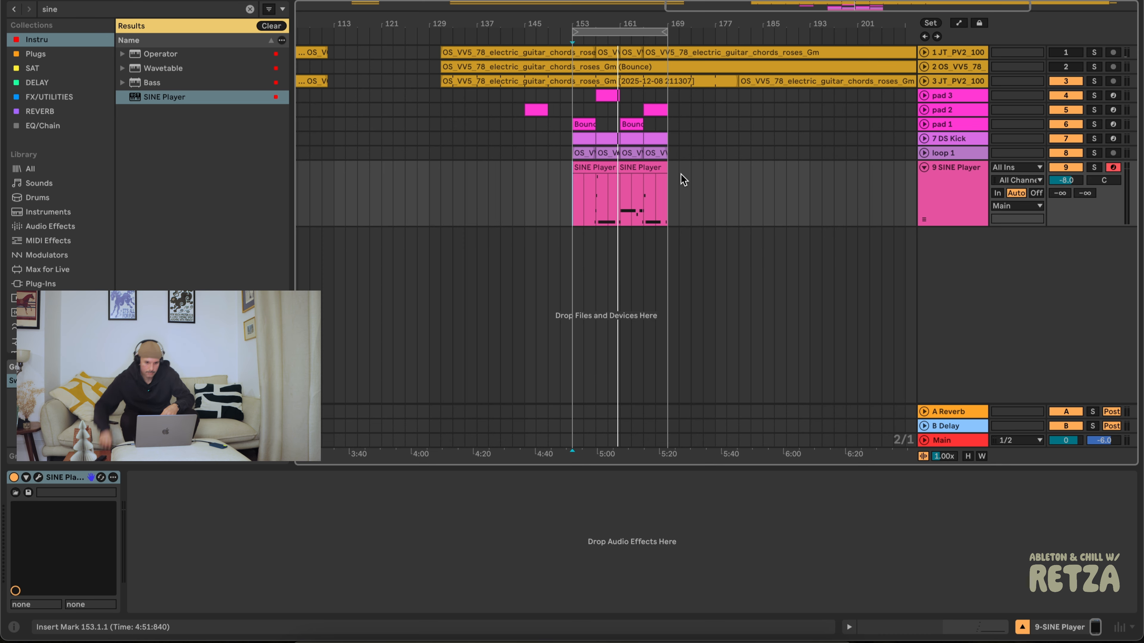
pyautogui.moveTo(619, 20); pyautogui.dragTo(618, 63)
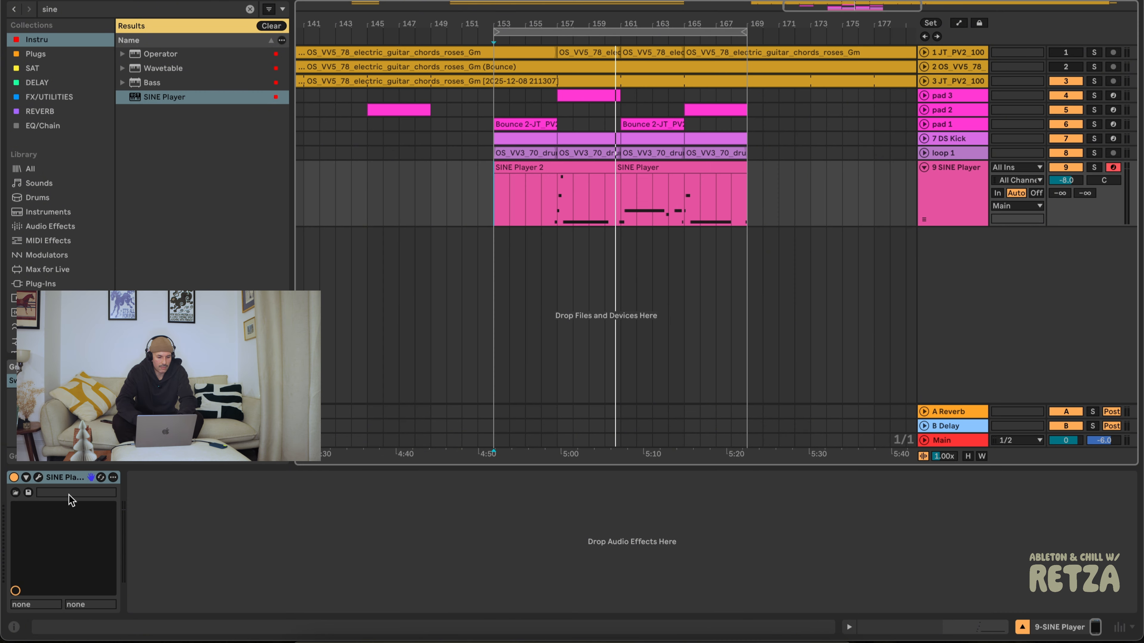
# Open SINE Player and browse its library of free instruments, looking through the whole list before closing the plug-in window.
pyautogui.click(38, 477)
pyautogui.scroll(-10, 322, 436)
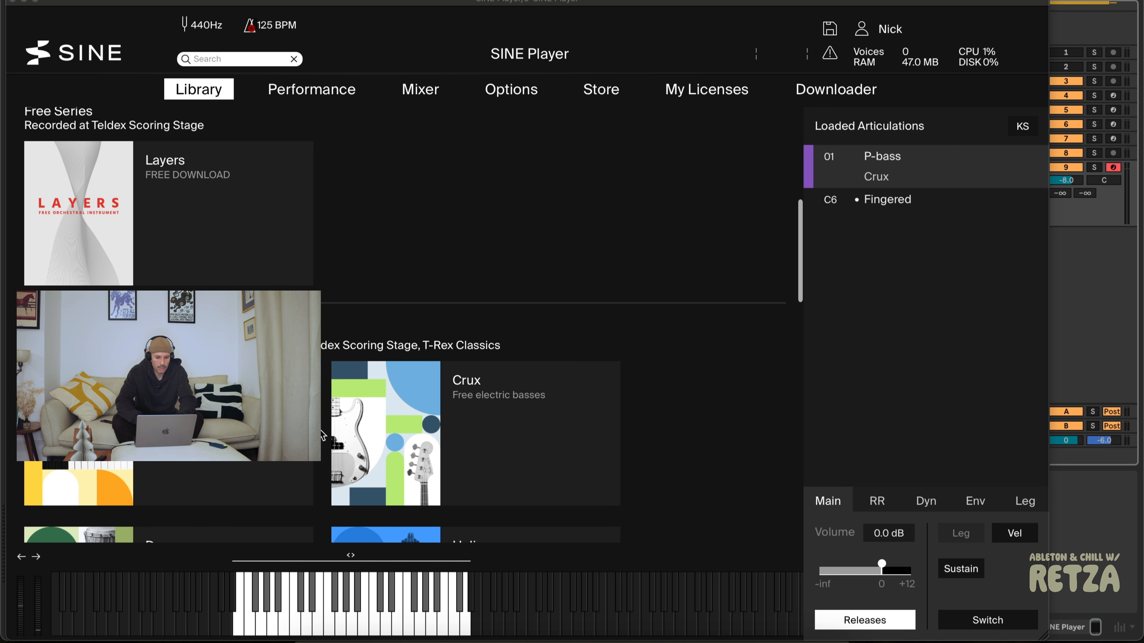
pyautogui.scroll(-5, 322, 436)
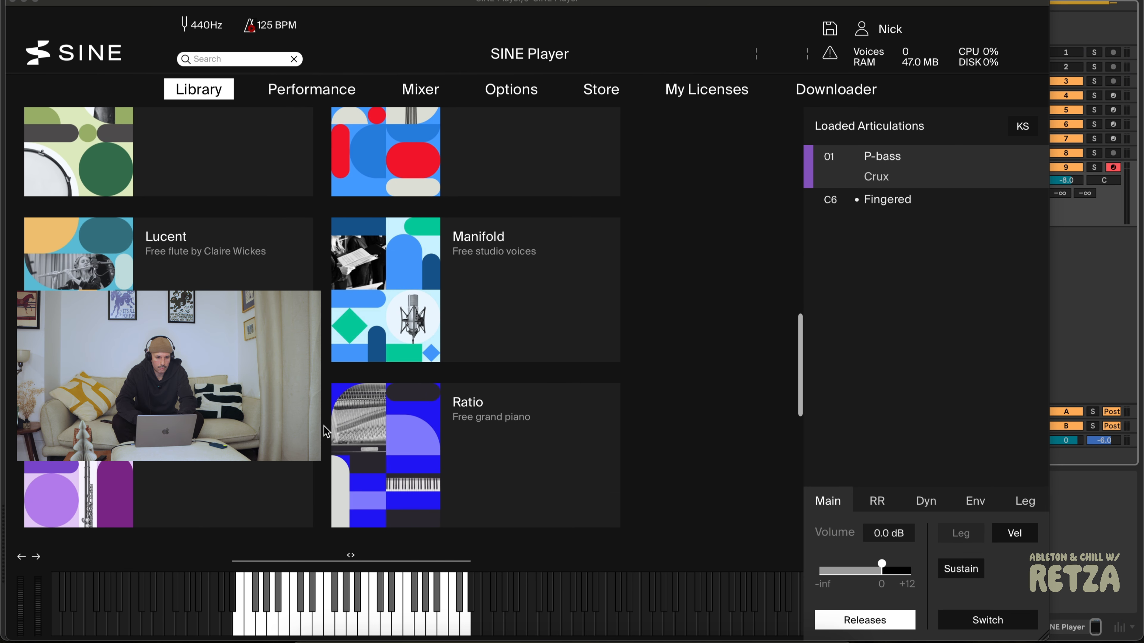
pyautogui.scroll(-5, 304, 235)
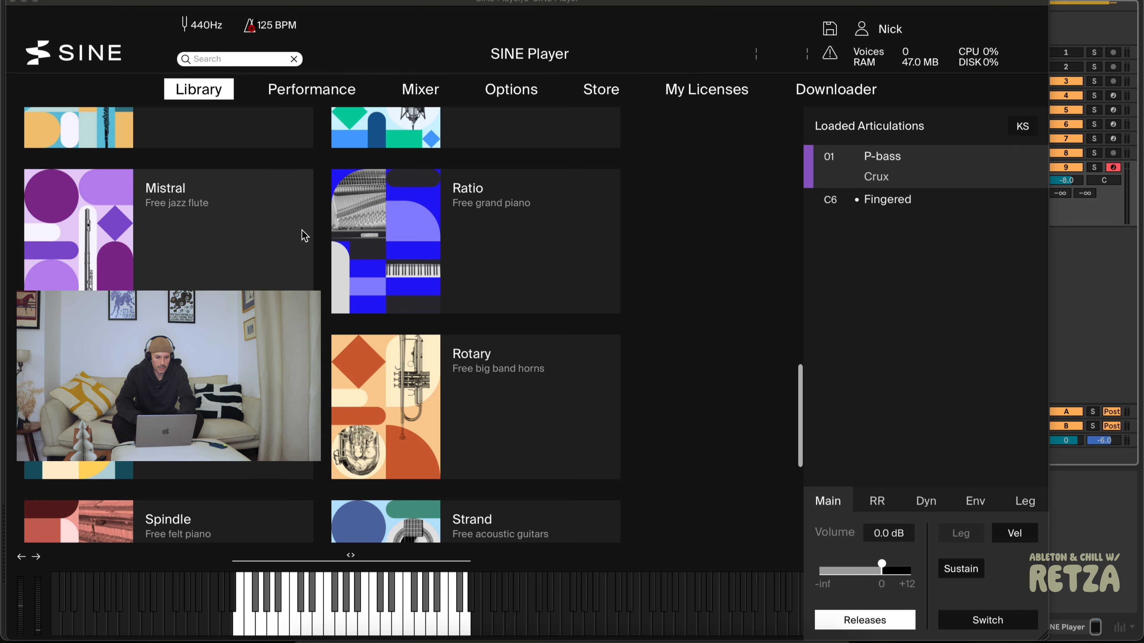
pyautogui.scroll(20, 155, 140)
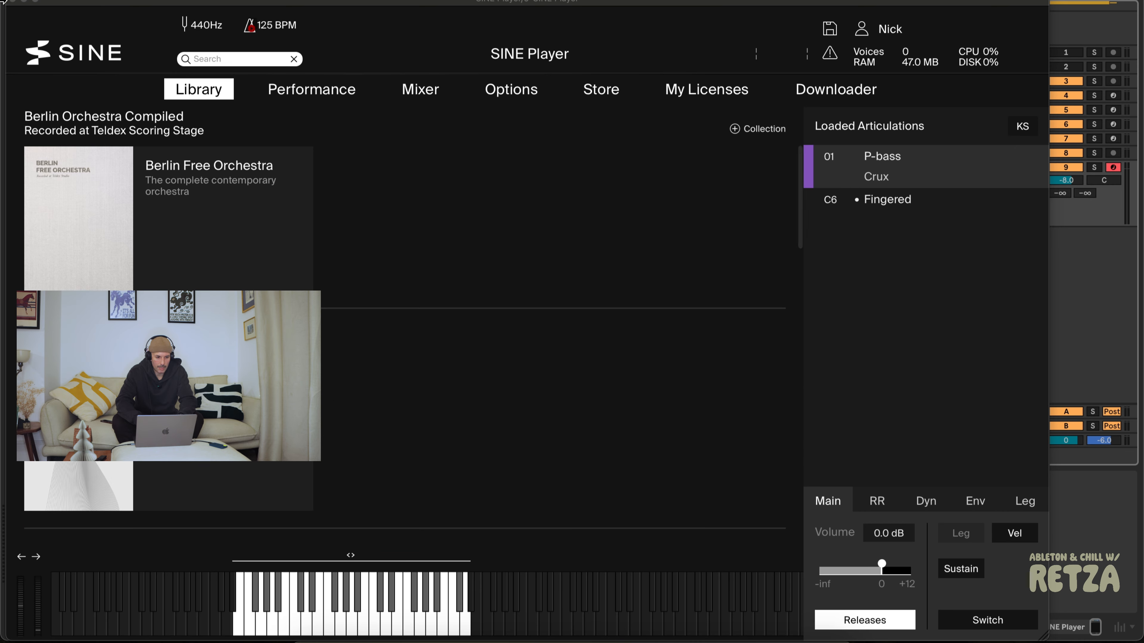
pyautogui.click(12, 2)
# Split the recorded bass clip on the SINE Player track at bar 161, separating the section from bar 161 to 169.
pyautogui.click(643, 170)
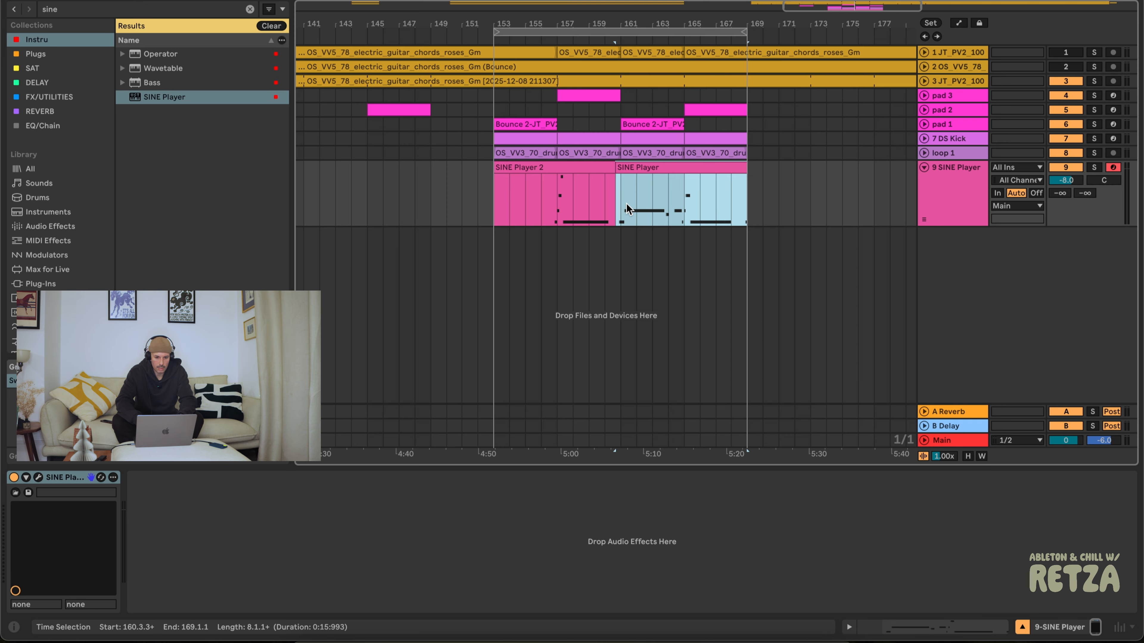
pyautogui.moveTo(626, 203); pyautogui.dragTo(745, 192)
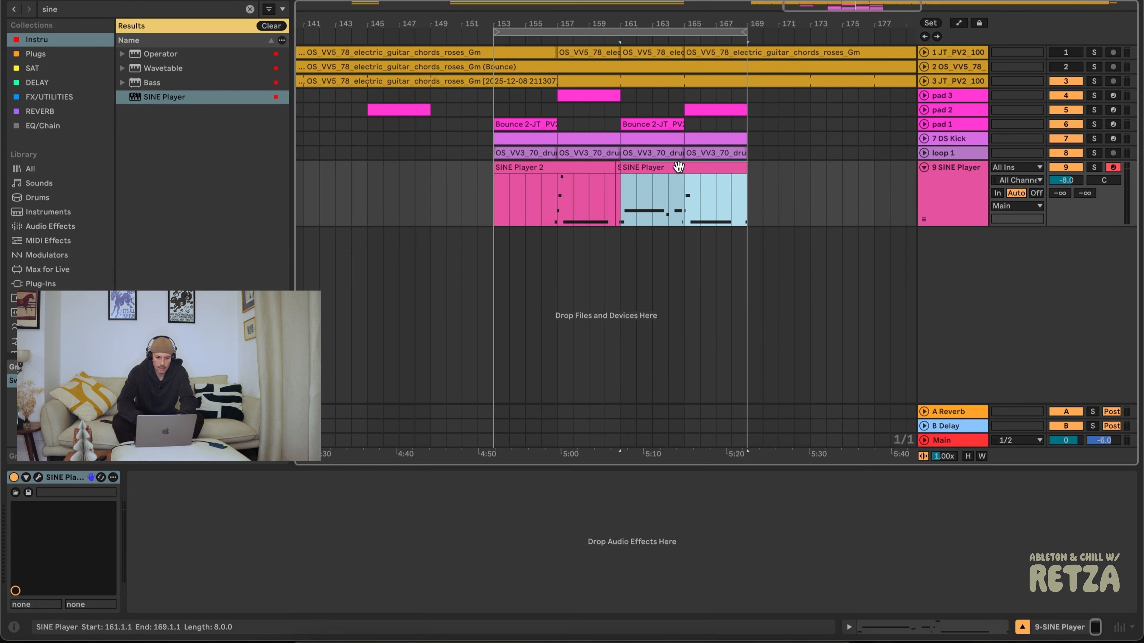
# Try to move the bass clip from bar 161 to bar 153 over the earlier take.
pyautogui.moveTo(671, 170); pyautogui.dragTo(563, 170)
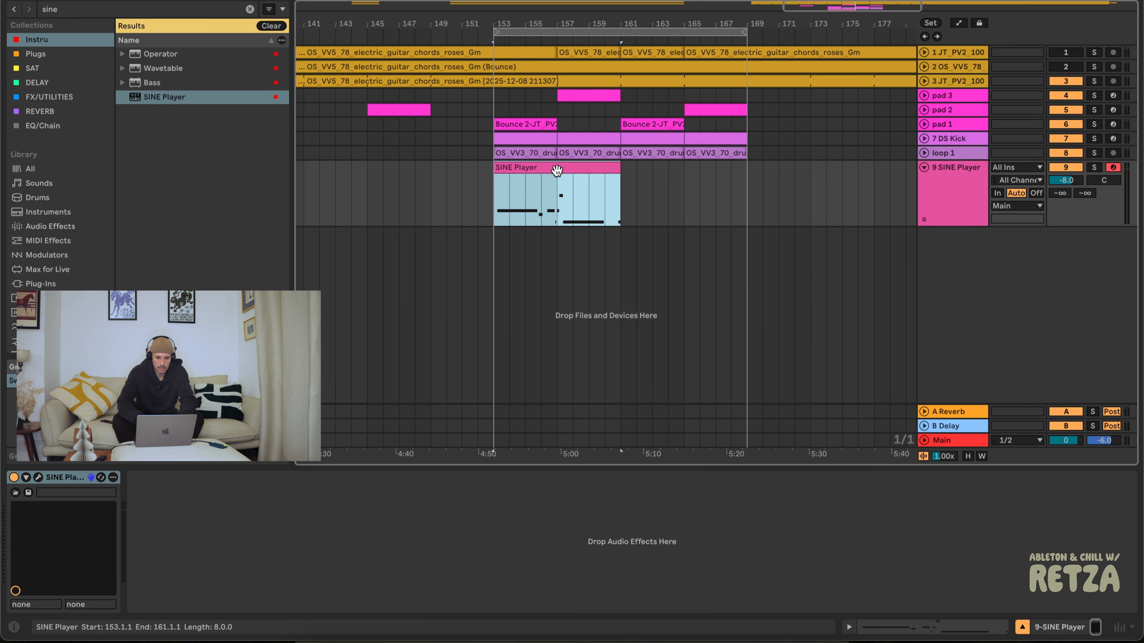
pyautogui.press('space')
pyautogui.press('super+d')
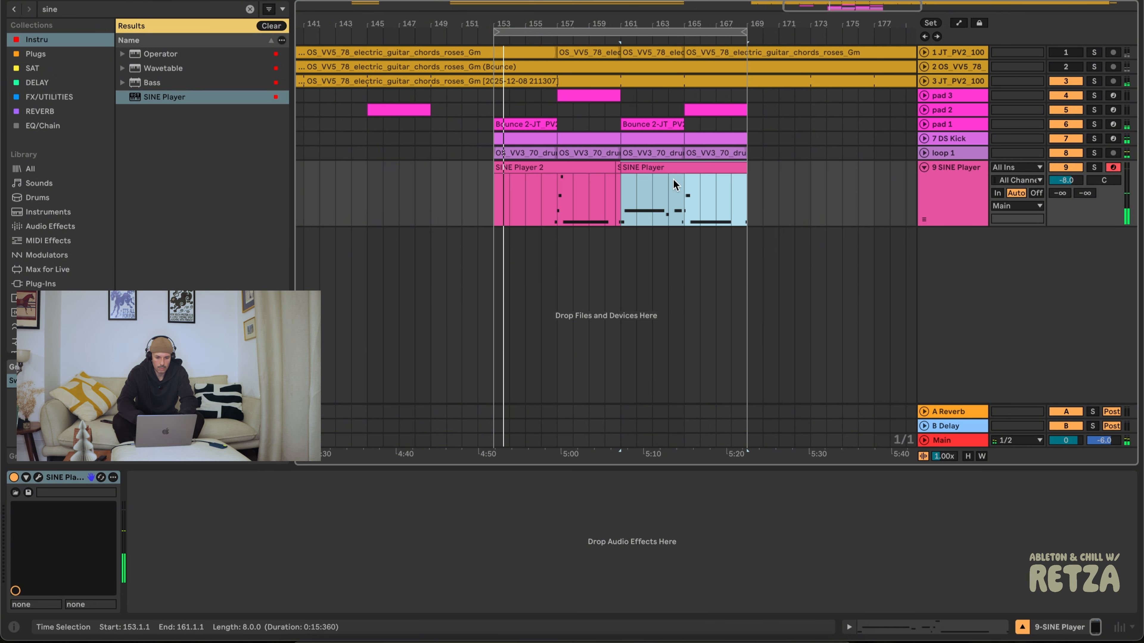
# Play the bass from bar 161 and set the SINE Player track's volume to -11.2 dB.
pyautogui.click(616, 194)
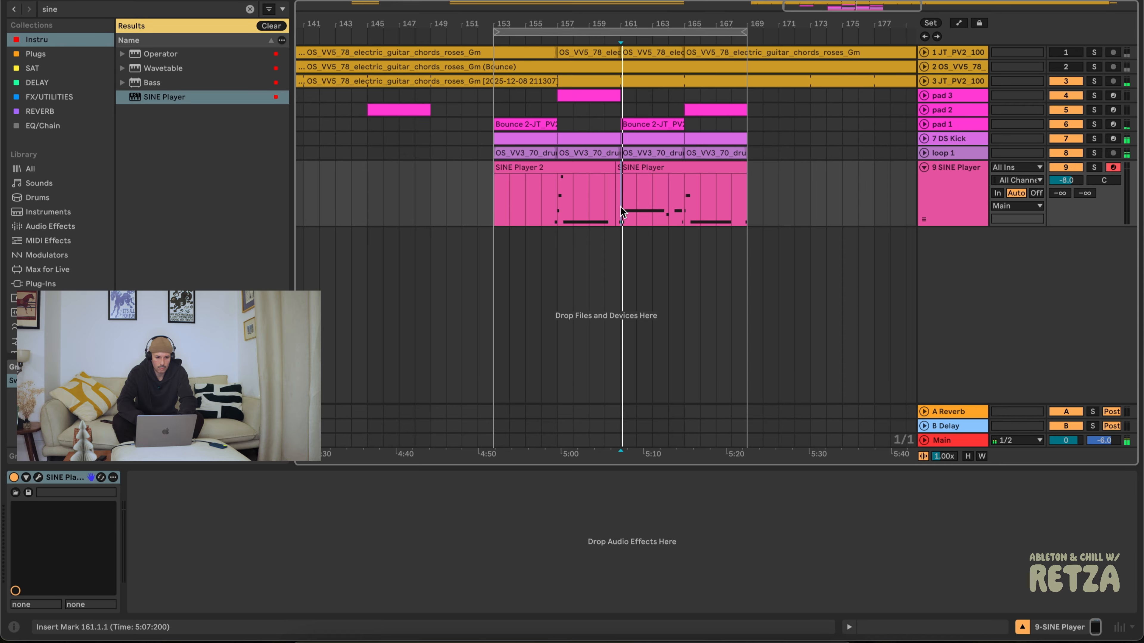
pyautogui.moveTo(1065, 181); pyautogui.dragTo(1064, 192)
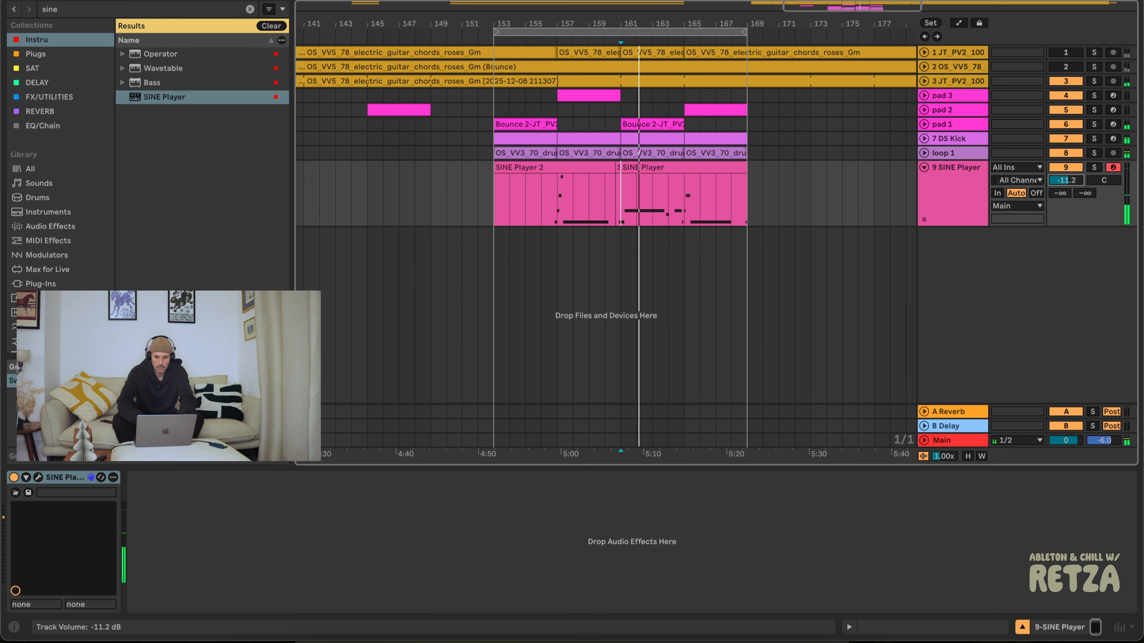
# Open the bass clip at bar 161, set its note grid to 1/16, quantize all its notes and play the result.
pyautogui.moveTo(684, 24); pyautogui.dragTo(685, 51)
pyautogui.click(640, 166)
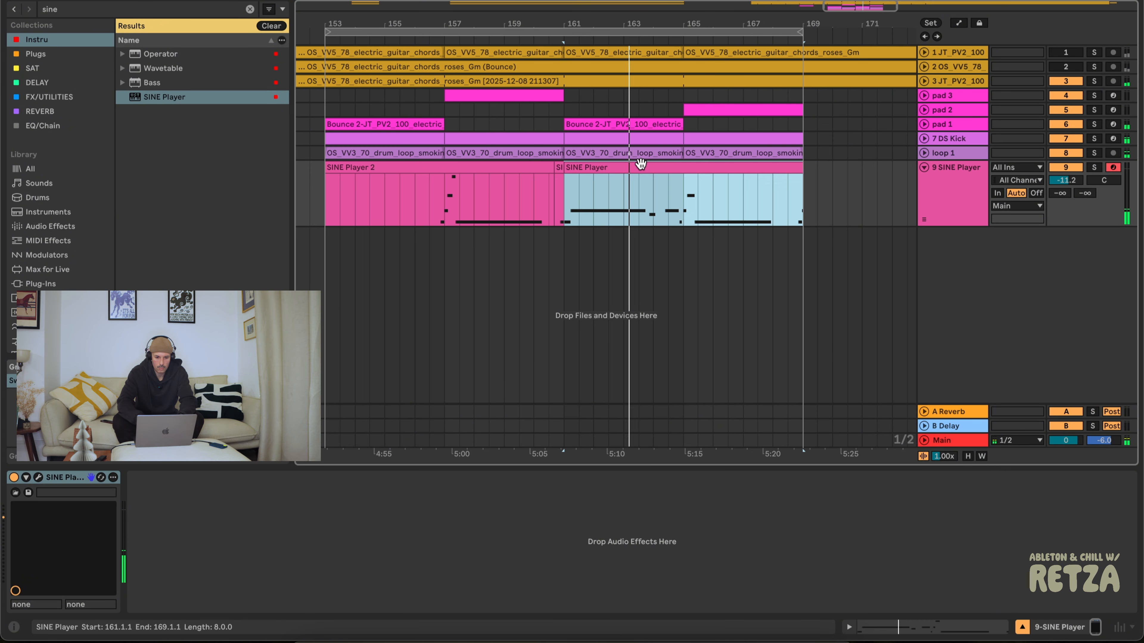
pyautogui.press('space')
pyautogui.click(890, 623)
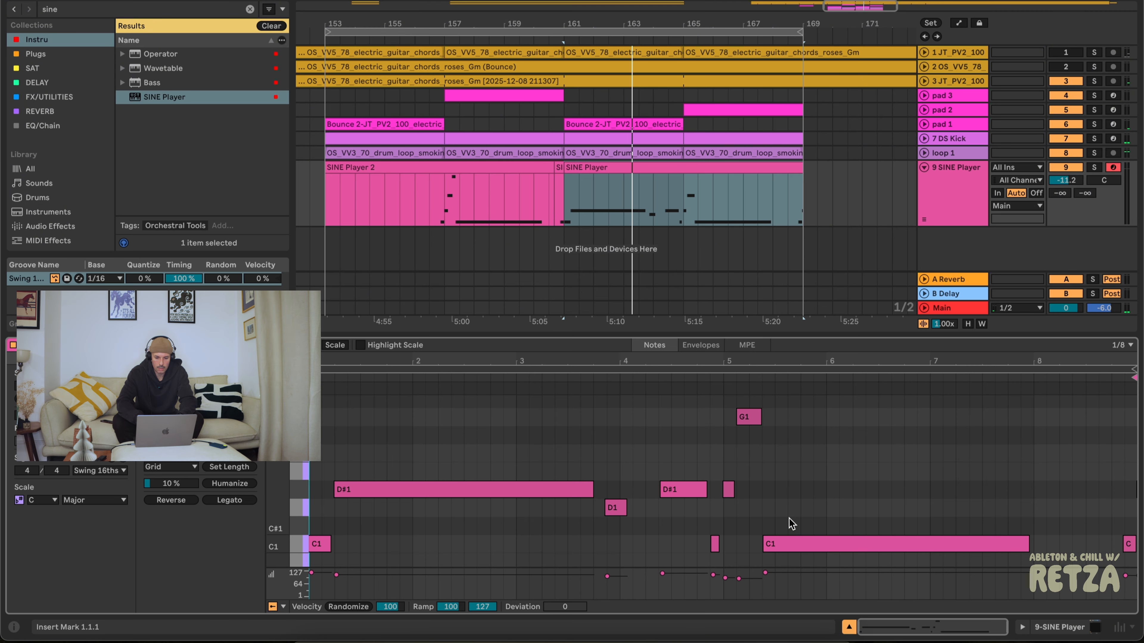
pyautogui.rightClick(789, 519)
pyautogui.click(901, 367)
pyautogui.press('super+a')
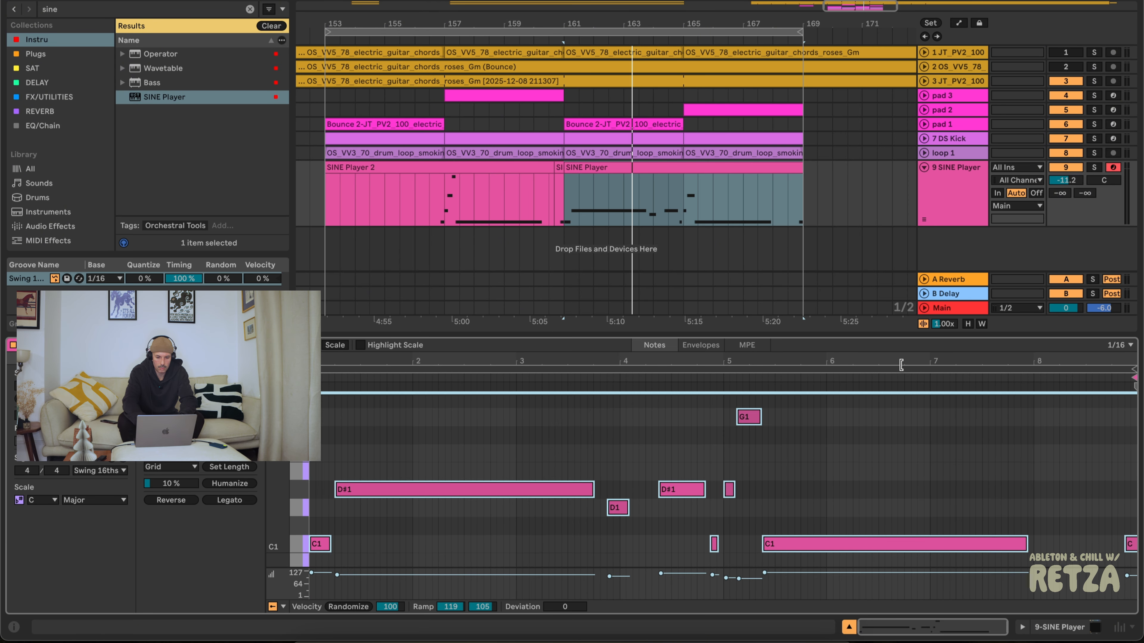
pyautogui.press('space')
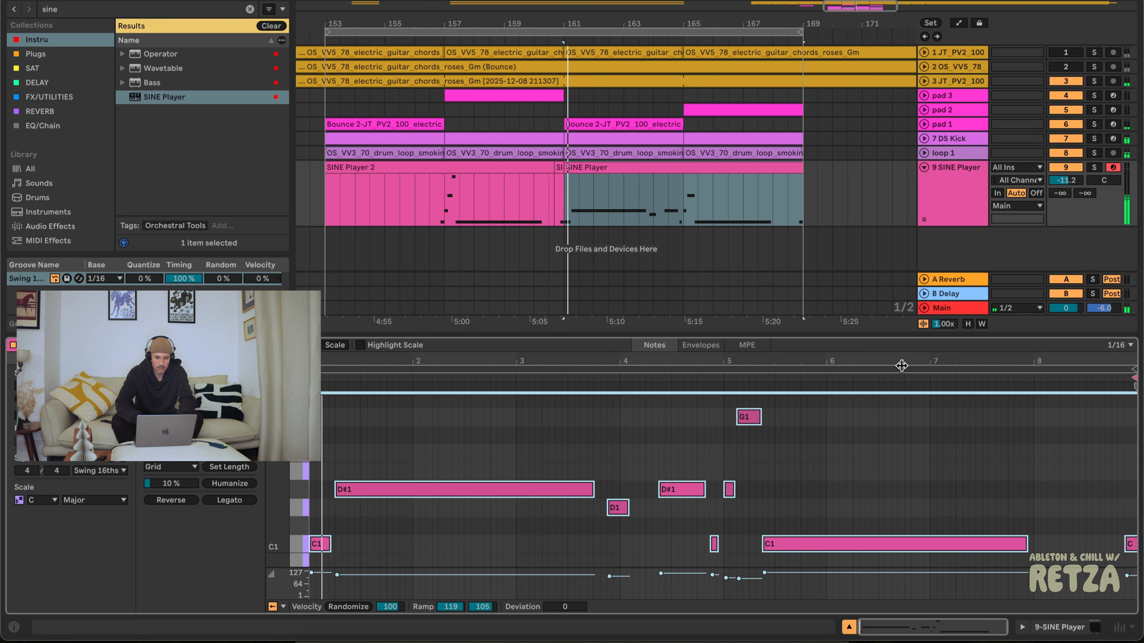
# Remove the long first D#1 note from the bass clip and extend the opening C1 note to about the clip's bar 3.
pyautogui.press('space')
pyautogui.click(318, 543)
pyautogui.moveTo(355, 491); pyautogui.dragTo(512, 544)
pyautogui.press('space')
pyautogui.press('space')
# Add a D1 note at the clip's bar 3 reaching the following D1, raise both notes to D#1 and audition from bar 163.
pyautogui.doubleClick(524, 507)
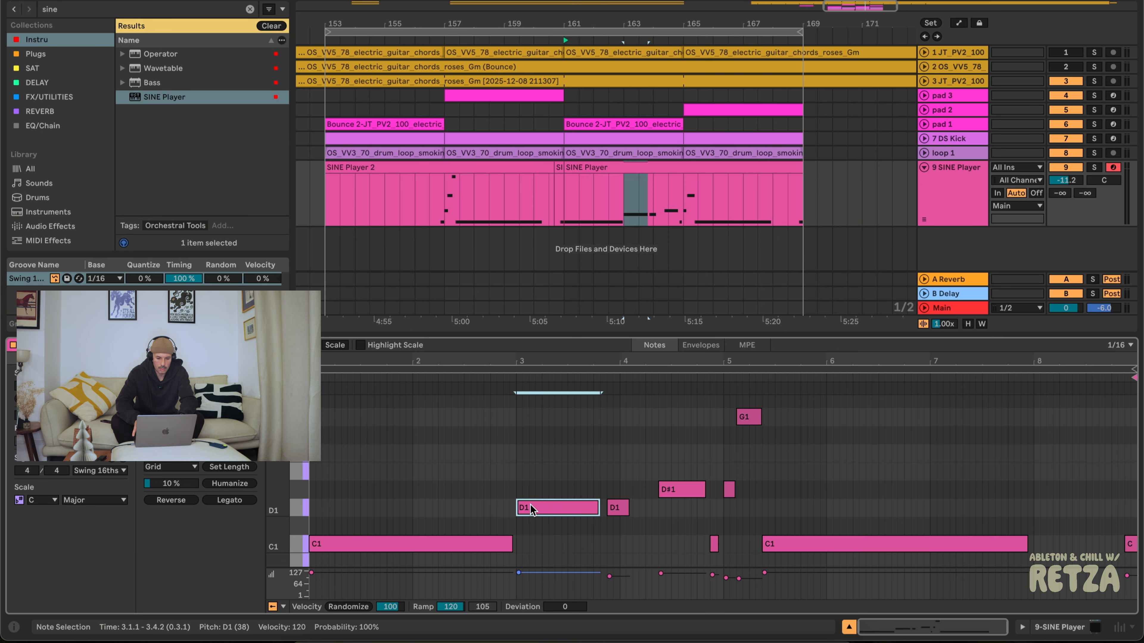
pyautogui.press('space')
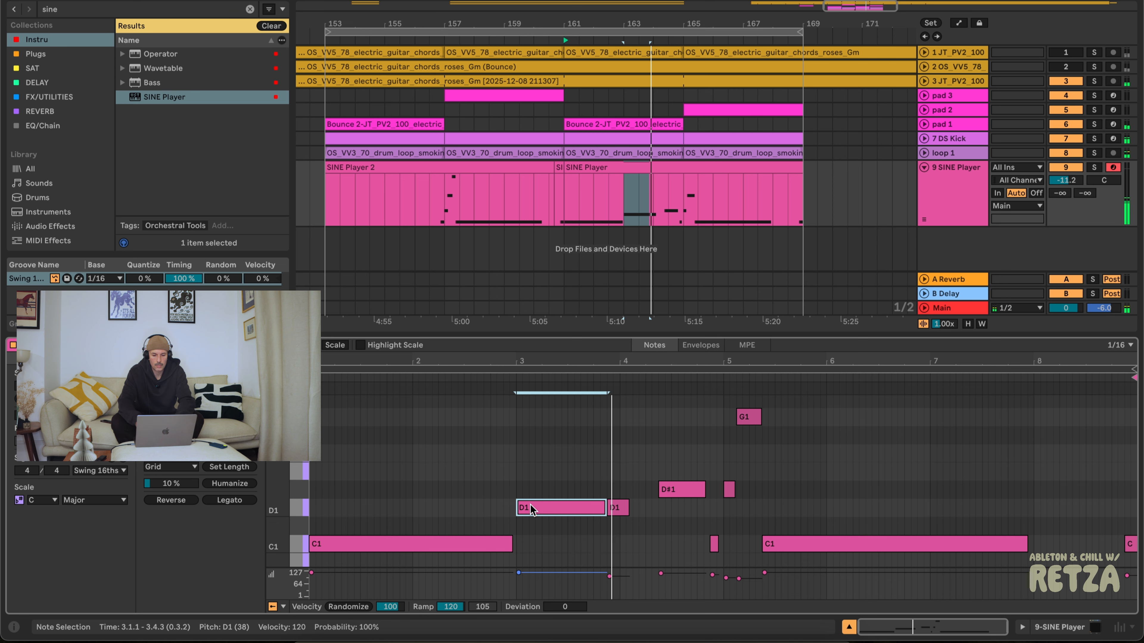
pyautogui.press('space')
pyautogui.moveTo(514, 474)
pyautogui.mouseDown()
pyautogui.moveTo(666, 540)
pyautogui.moveTo(582, 507)
pyautogui.mouseUp()
pyautogui.press('Up')
pyautogui.click(628, 196)
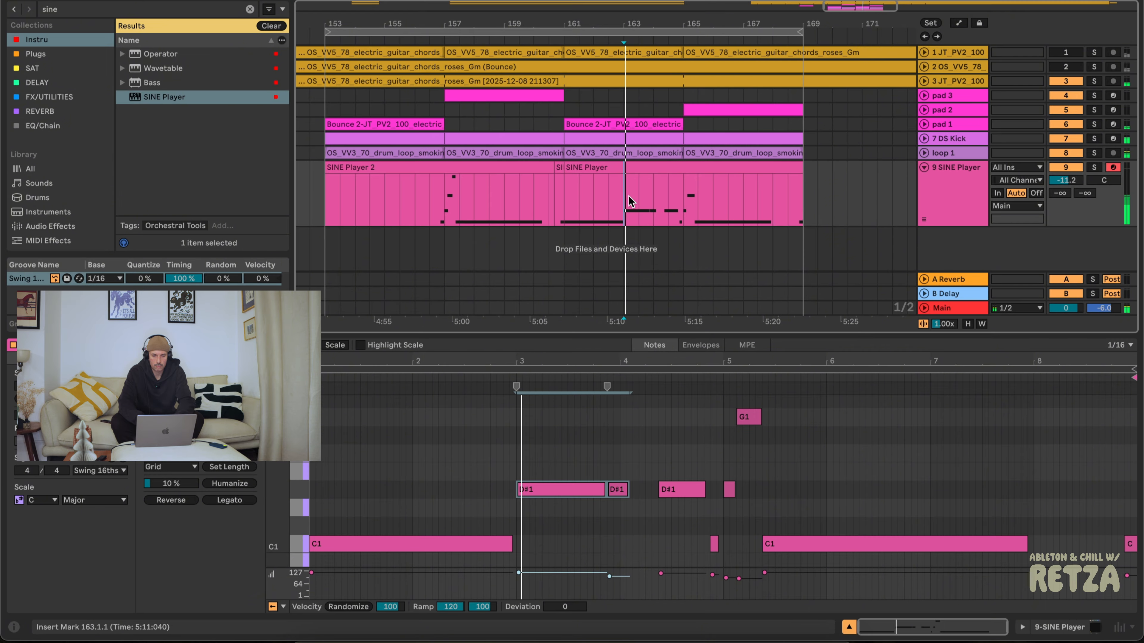
pyautogui.press('space')
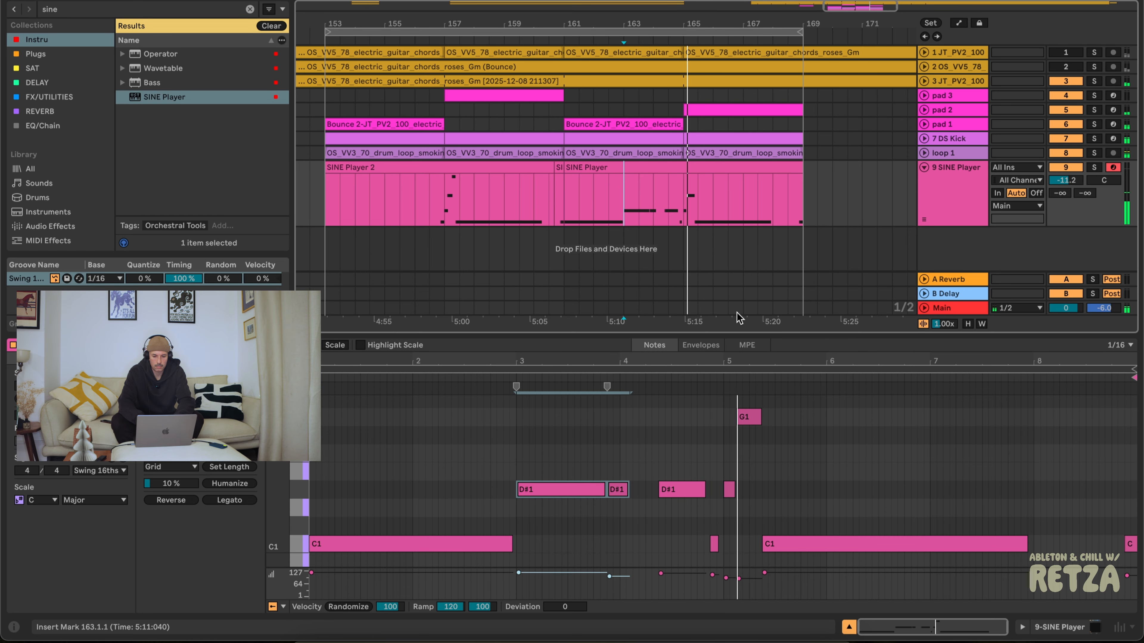
# Shorten the second long C1 note in the bass clip to end at about bar 7 and delete the clip's last C1 note.
pyautogui.click(692, 172)
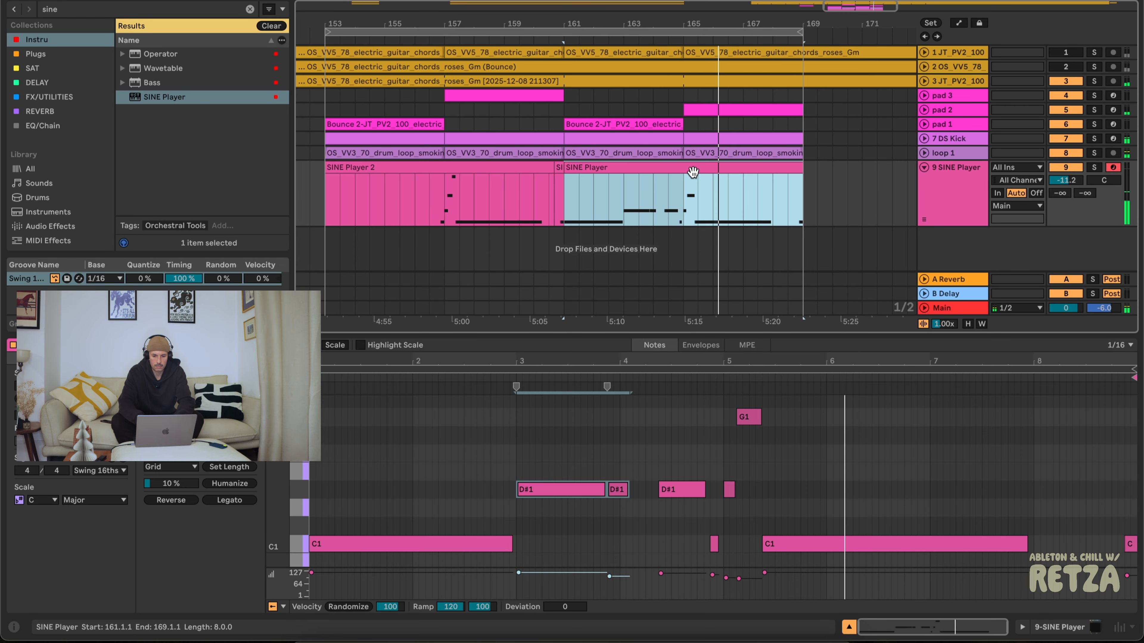
pyautogui.moveTo(1026, 544); pyautogui.dragTo(929, 545)
pyautogui.moveTo(1084, 537); pyautogui.dragTo(1142, 558)
pyautogui.press('Delete')
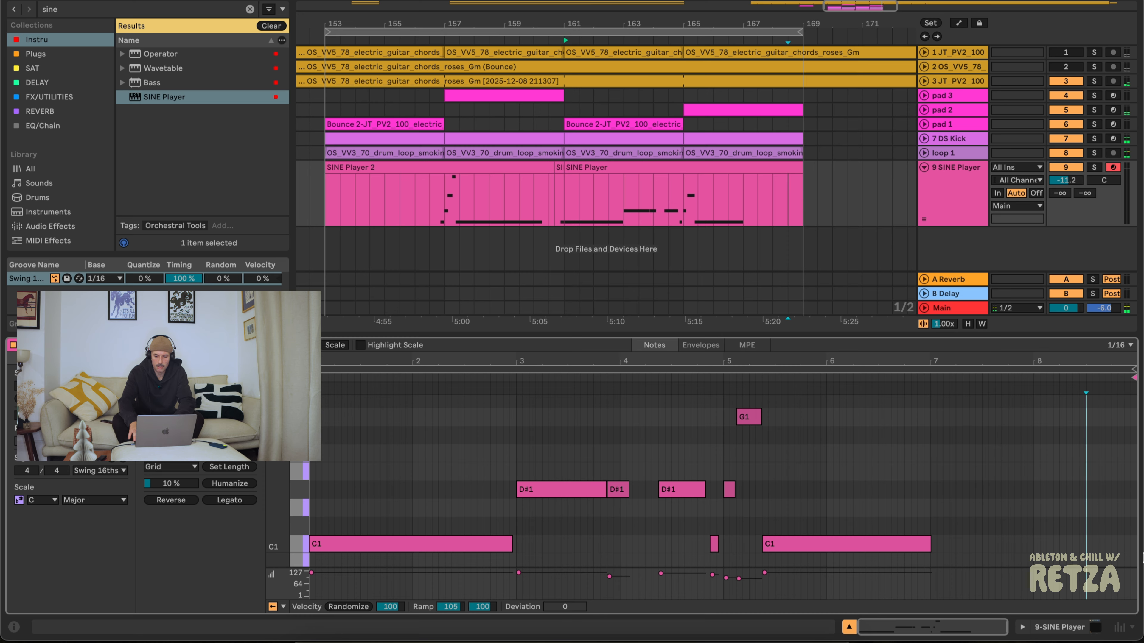
# Add a short C1 note near the end of the bass clip's bar 8.
pyautogui.scroll(-3, 1116, 549)
pyautogui.doubleClick(1108, 494)
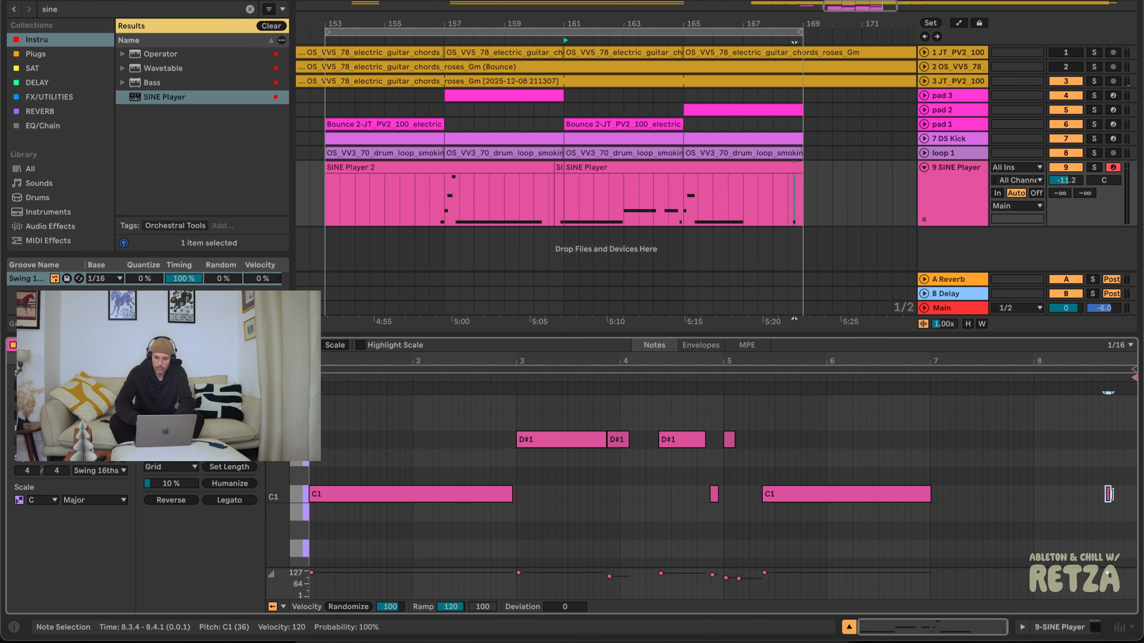
pyautogui.moveTo(1109, 492); pyautogui.dragTo(1121, 494)
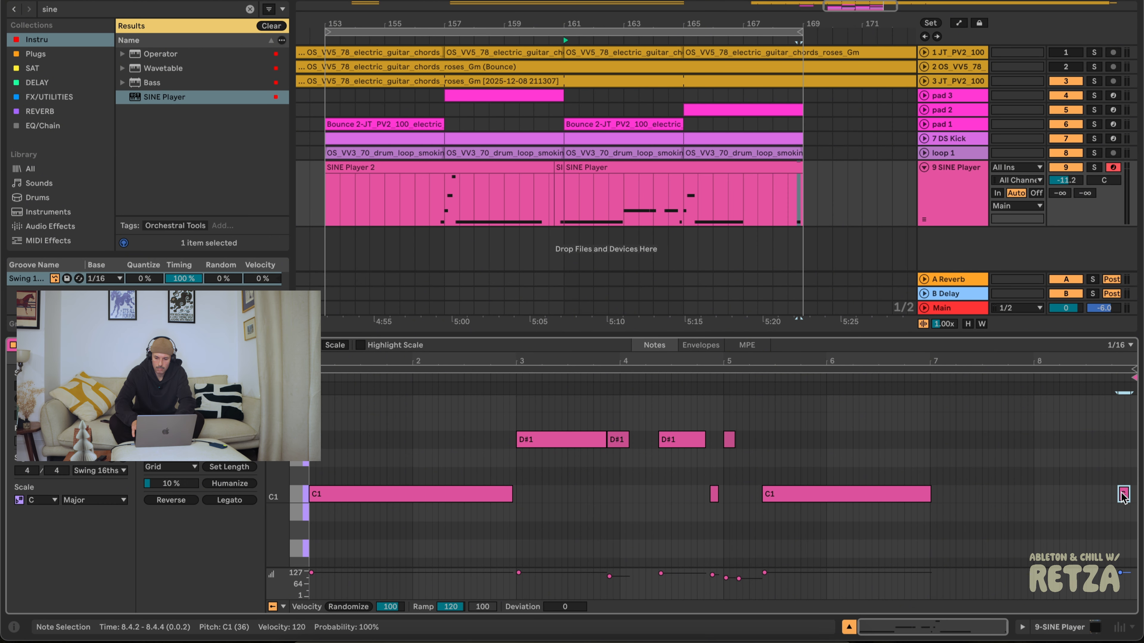
# Copy the edited bass clip from bar 161 to bar 153 over the earlier take and play the loop from bar 168.
pyautogui.click(715, 171)
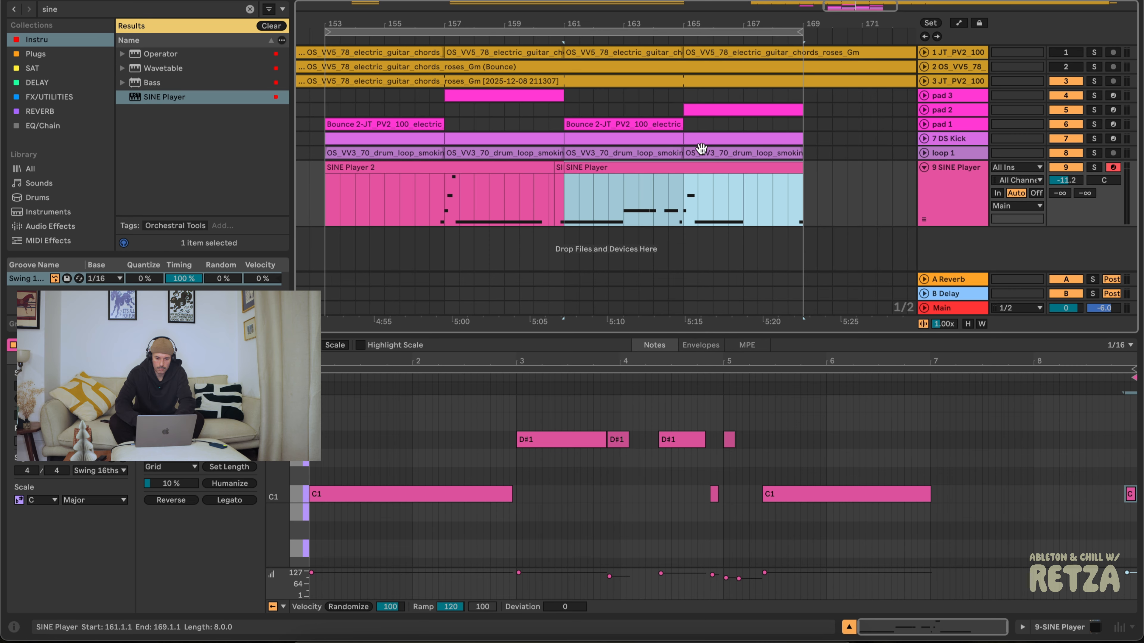
pyautogui.moveTo(653, 28); pyautogui.dragTo(653, 19)
pyautogui.keyDown('alt'); pyautogui.moveTo(630, 167); pyautogui.dragTo(499, 166); pyautogui.keyUp('alt')
pyautogui.click(719, 194)
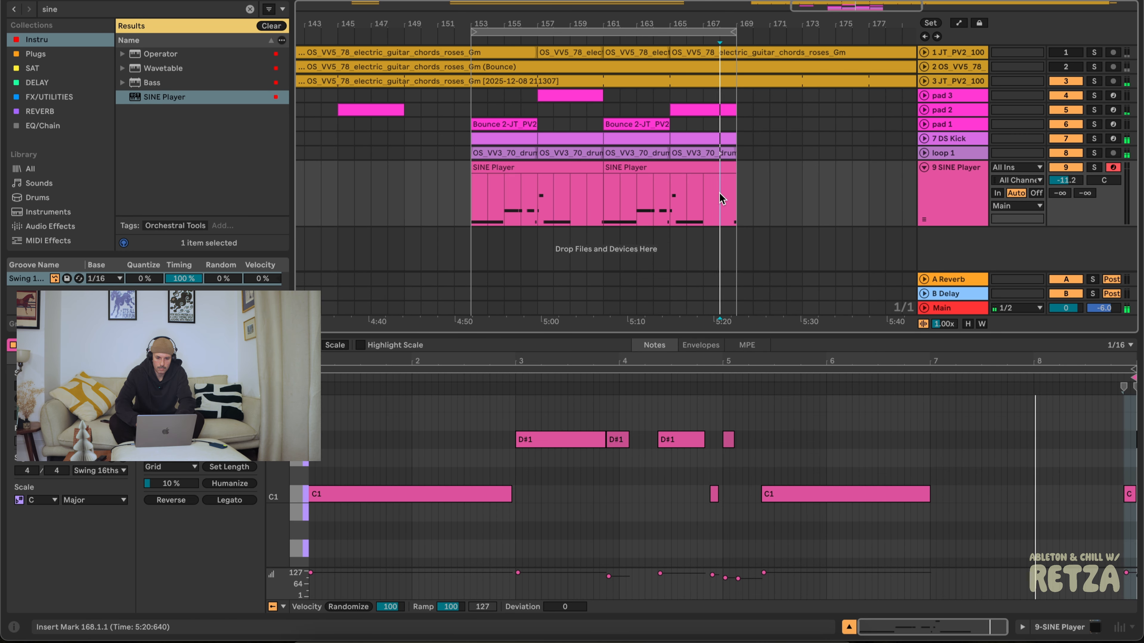
pyautogui.press('space')
# Raise the listening volume and rename the SINE Player track as bass.
pyautogui.press('XF86AudioRaiseVolume')
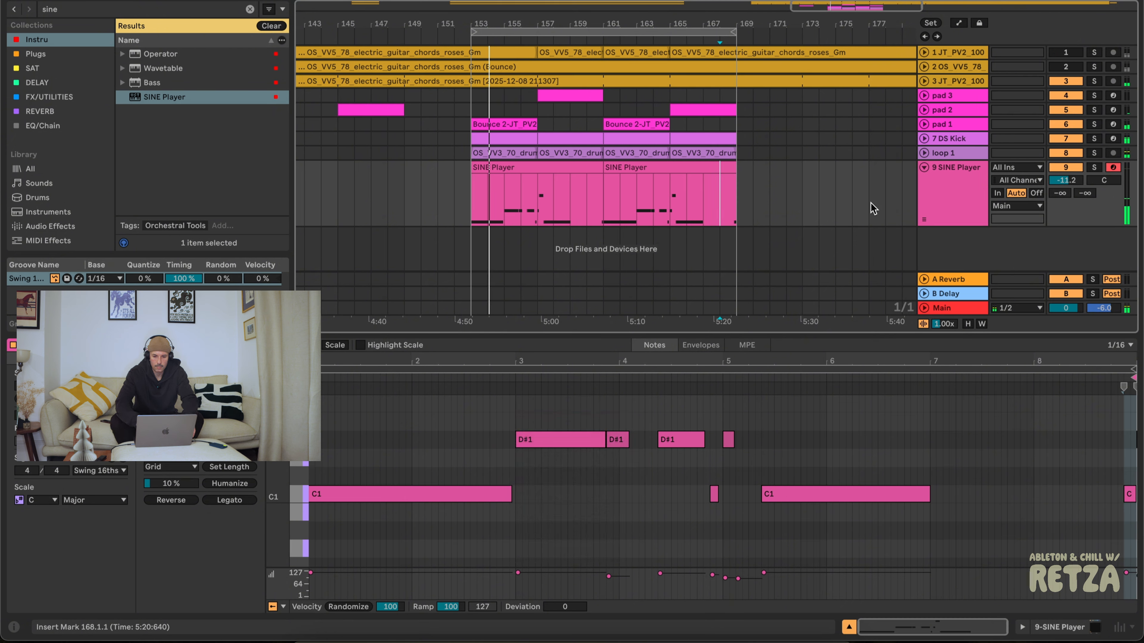
pyautogui.click(980, 178)
pyautogui.press('super+r')
pyautogui.write('bass')
pyautogui.press('Return')
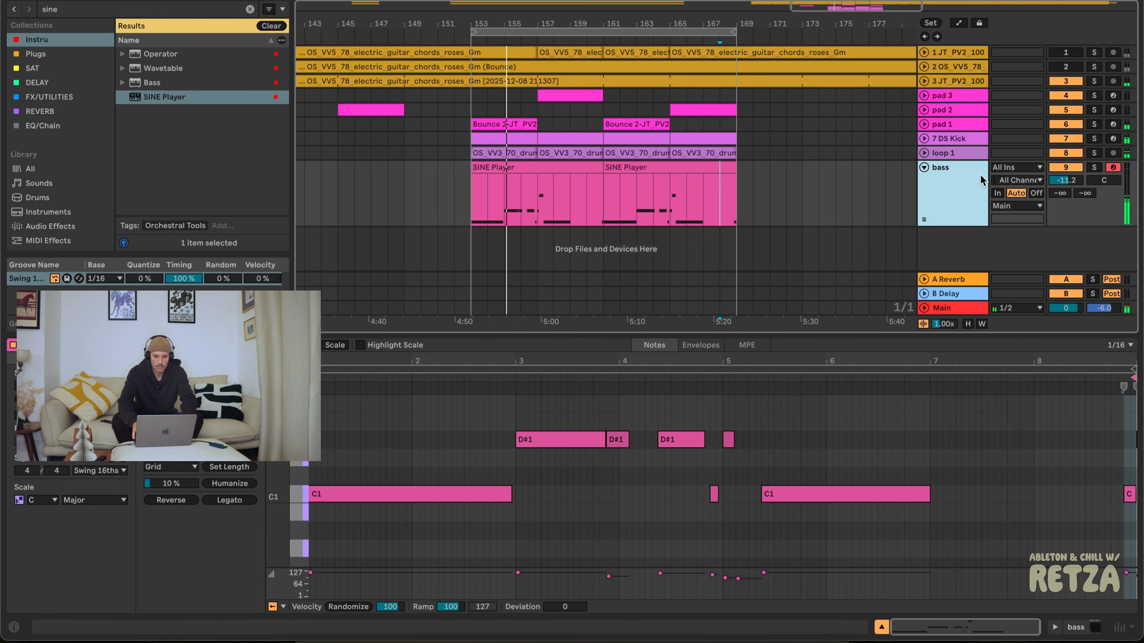